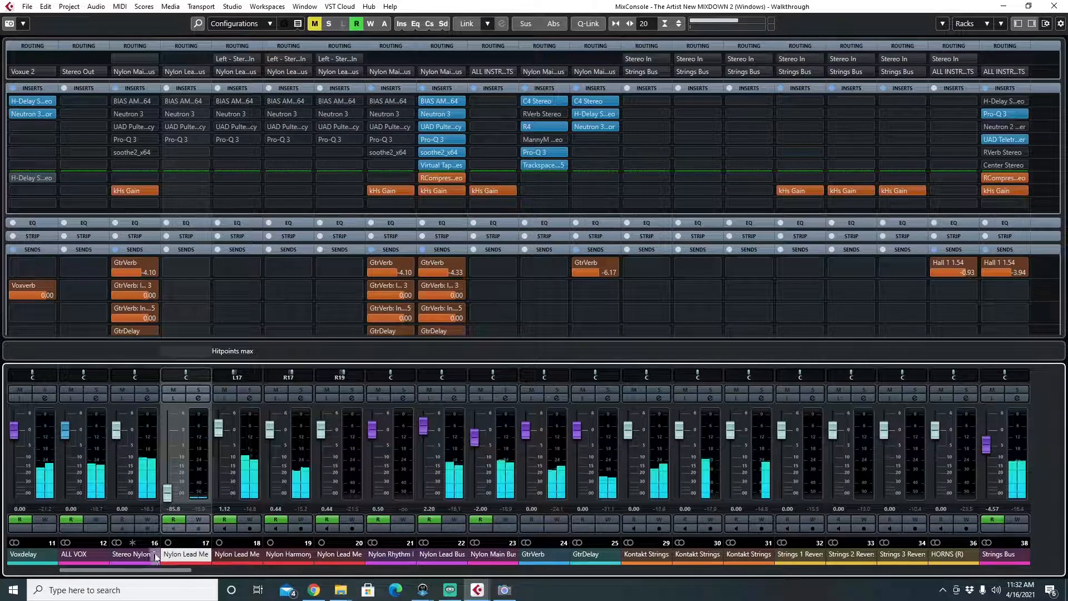
- Solo the Nylon Lead Melody 1 track and play back the looped Nylon section
{"action": "mouse_move", "coordinate": [148, 575]}
{"action": "left_mouse_down"}
{"action": "mouse_move", "coordinate": [602, 556]}
{"action": "mouse_move", "coordinate": [834, 579]}
{"action": "mouse_move", "coordinate": [162, 562]}
{"action": "left_mouse_up"}
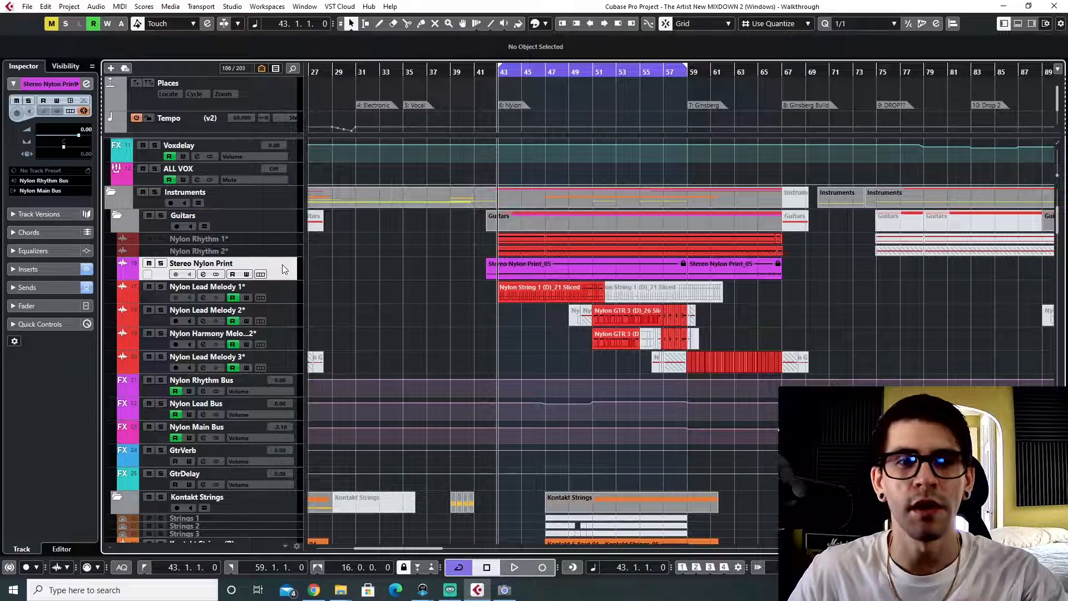
{"action": "left_click", "coordinate": [161, 287]}
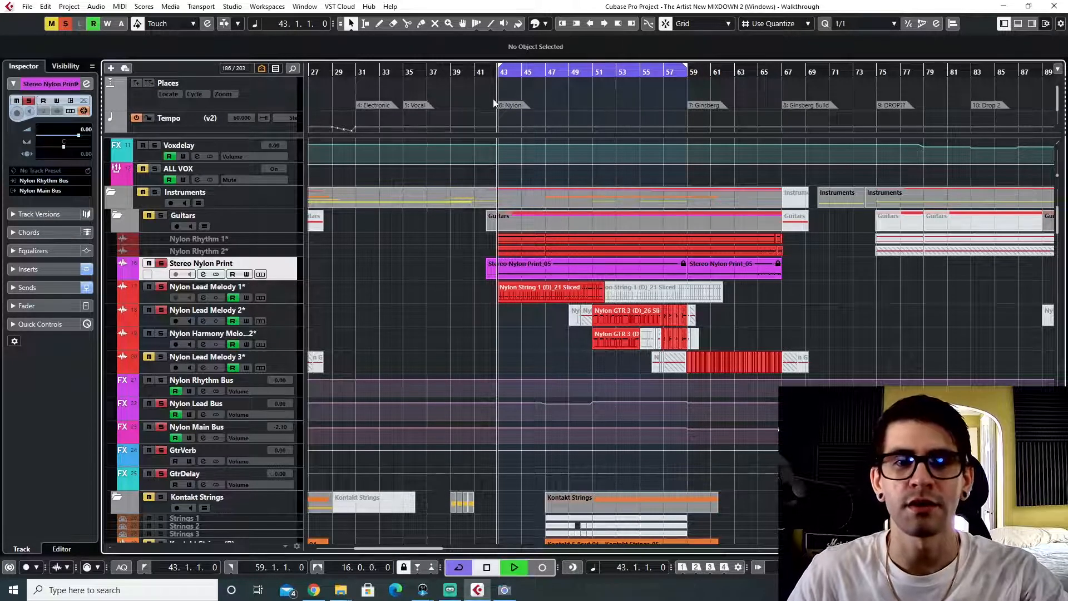
{"action": "key", "text": "space"}
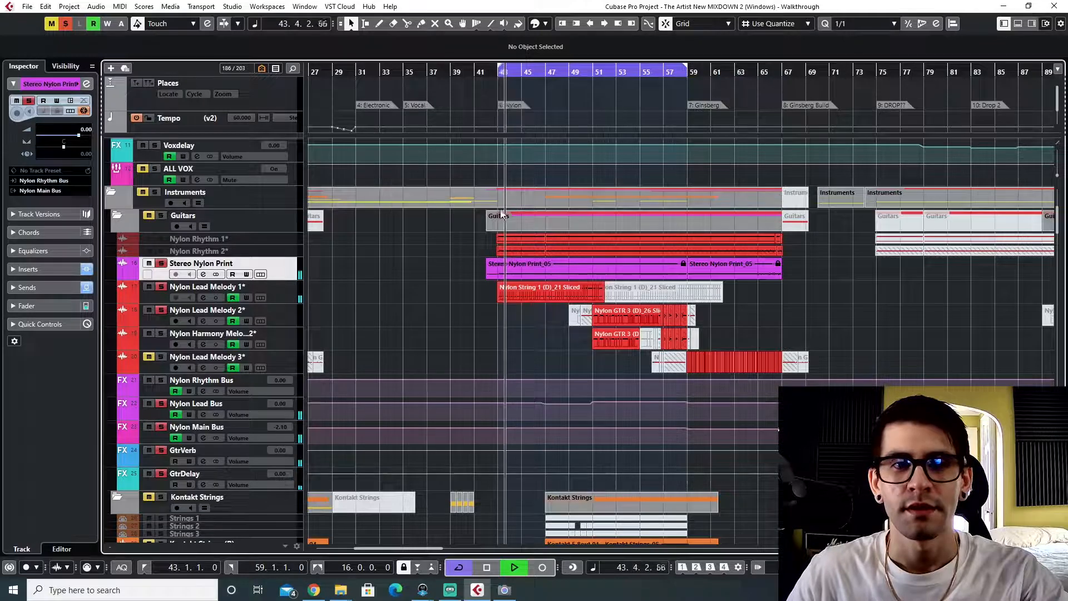
{"action": "left_click", "coordinate": [522, 72]}
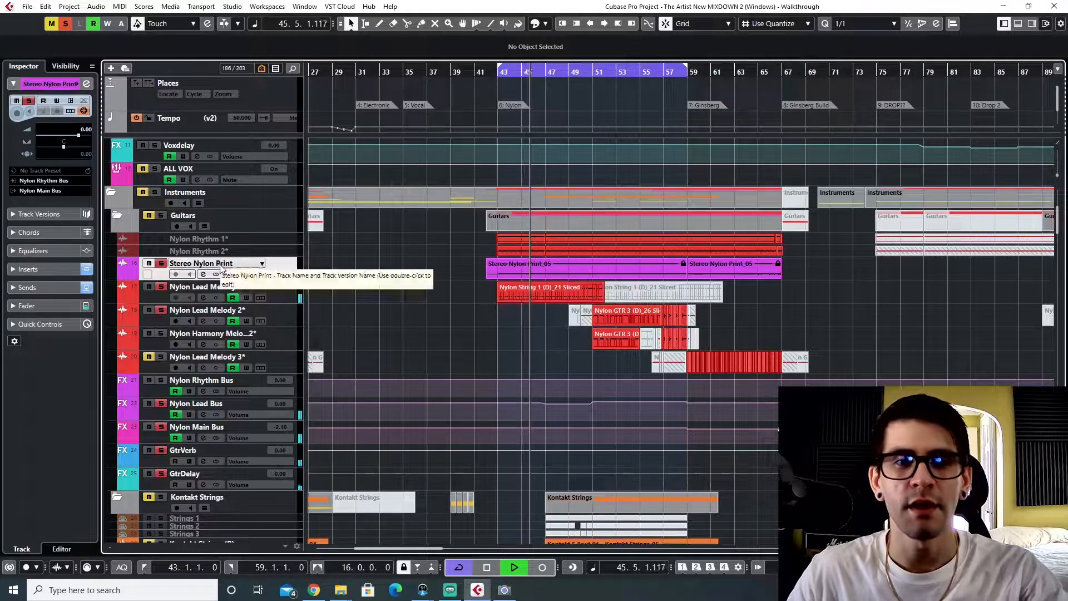
- Show the mixer and inspect the BIAS AMP insert on the Nylon Lead Bus
{"action": "key", "text": "F3"}
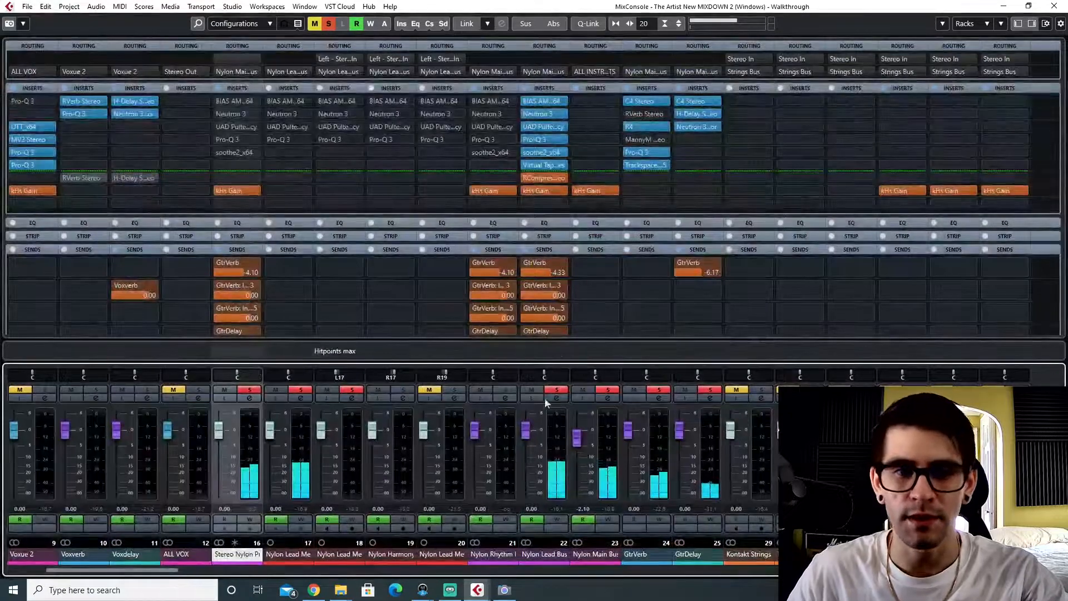
{"action": "left_click", "coordinate": [538, 99]}
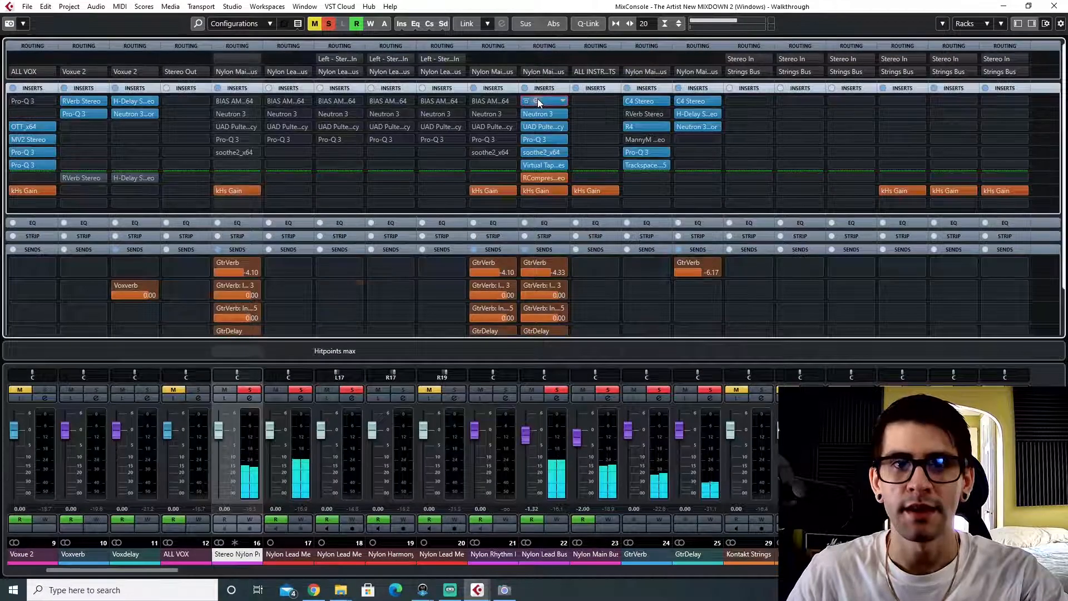
{"action": "left_click_drag", "start_coordinate": [534, 104], "coordinate": [444, 163]}
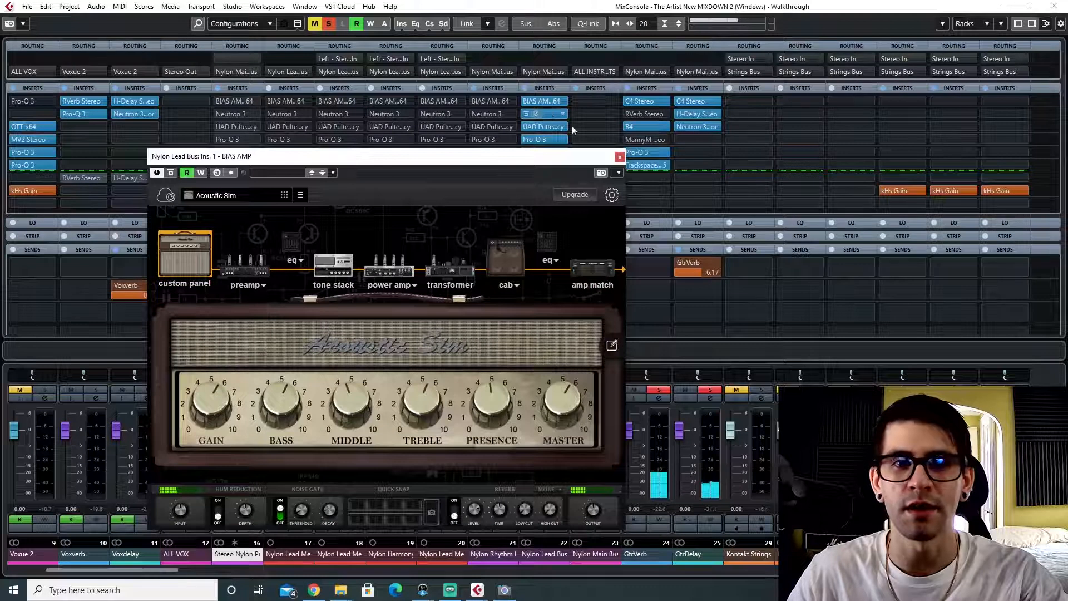
{"action": "left_click", "coordinate": [619, 158]}
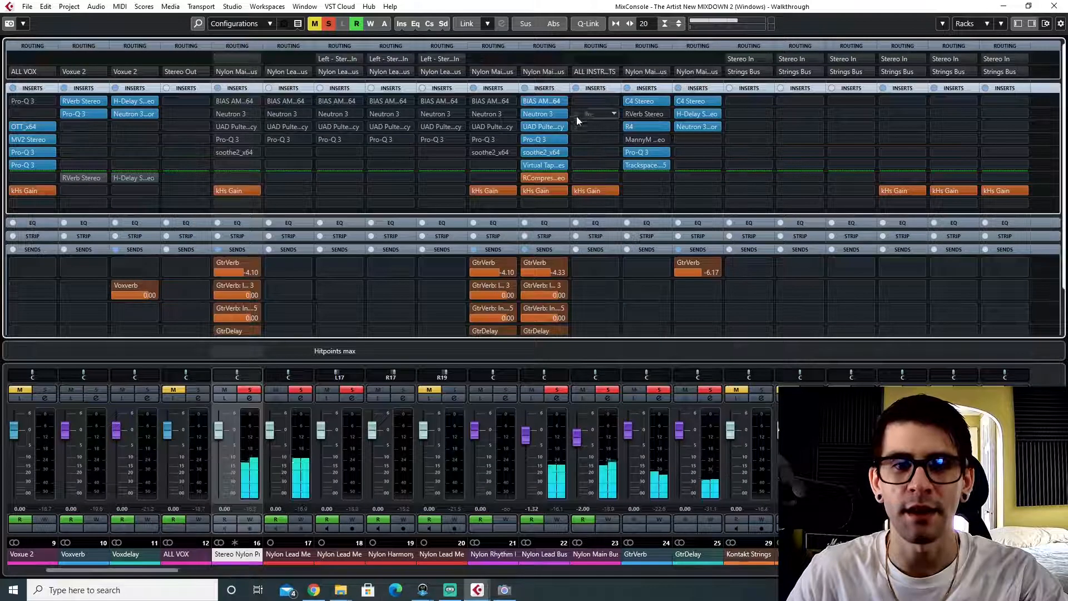
- Examine the Sculptor, Equalizer and Transient Shaper modules of Neutron 3 on the Nylon Lead Bus
{"action": "left_click", "coordinate": [537, 115]}
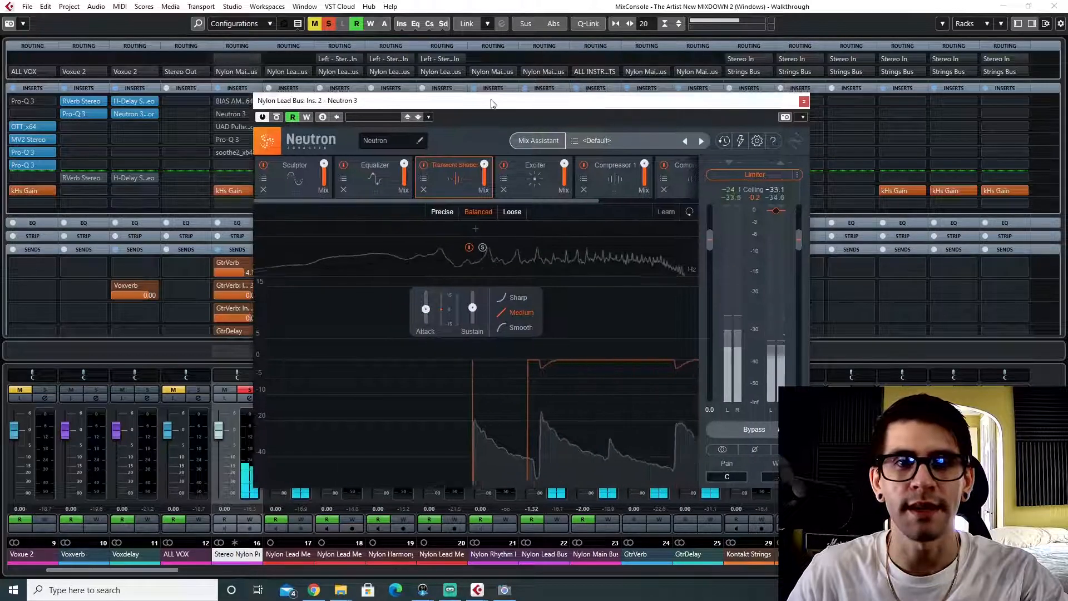
{"action": "left_click_drag", "start_coordinate": [494, 99], "coordinate": [450, 134]}
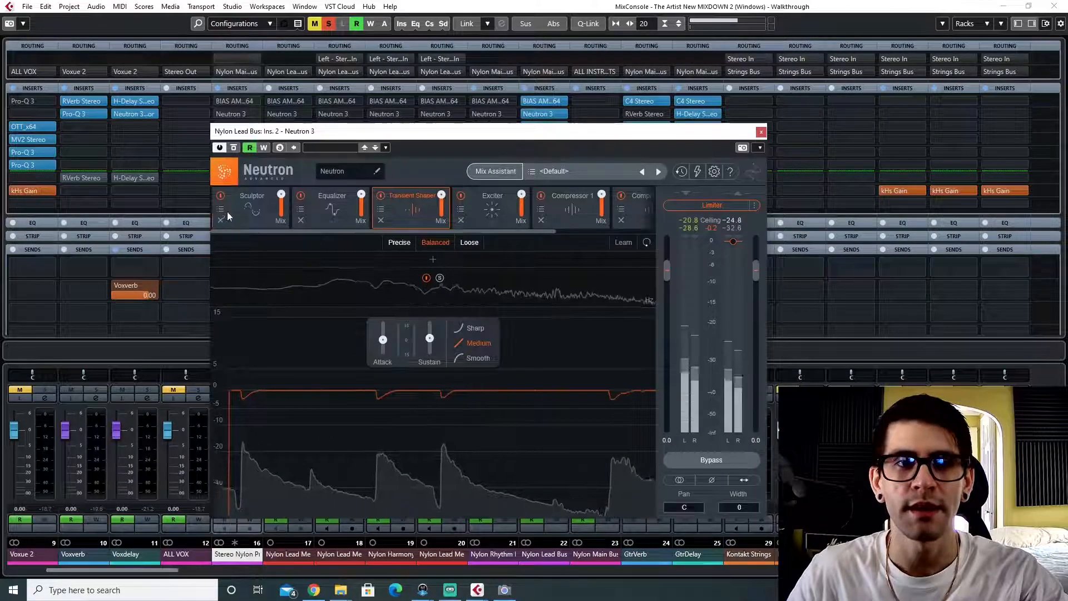
{"action": "left_click", "coordinate": [253, 209]}
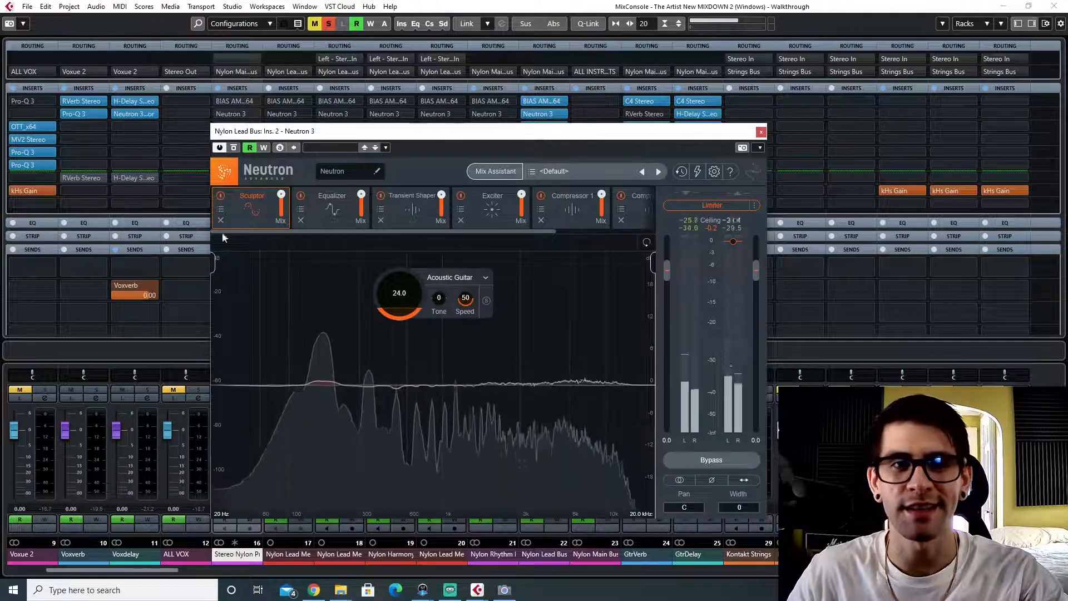
{"action": "left_click", "coordinate": [308, 205]}
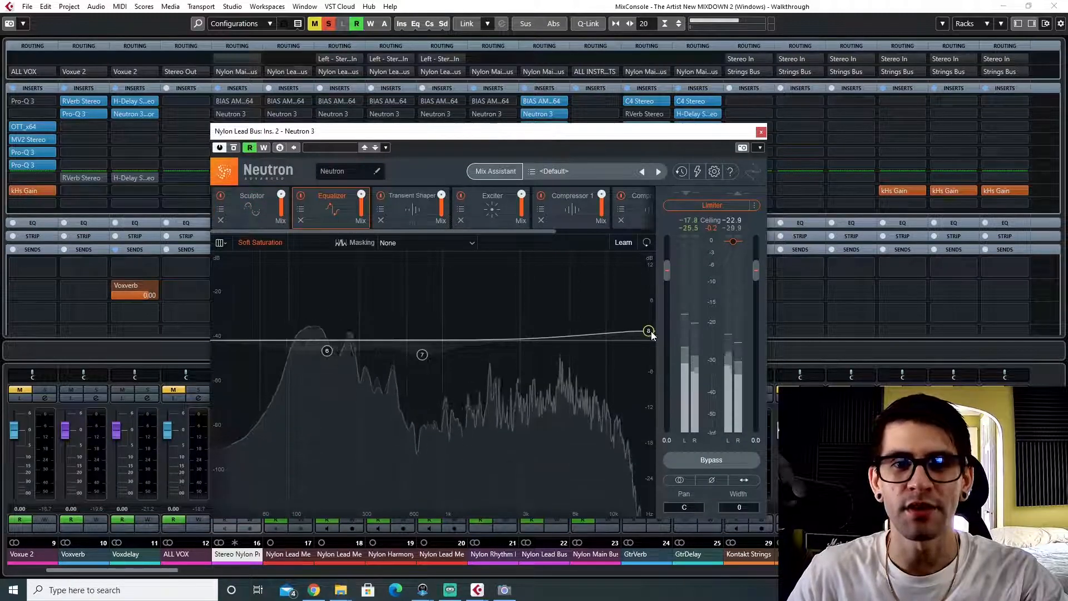
{"action": "left_click", "coordinate": [400, 210]}
{"action": "key", "text": "space"}
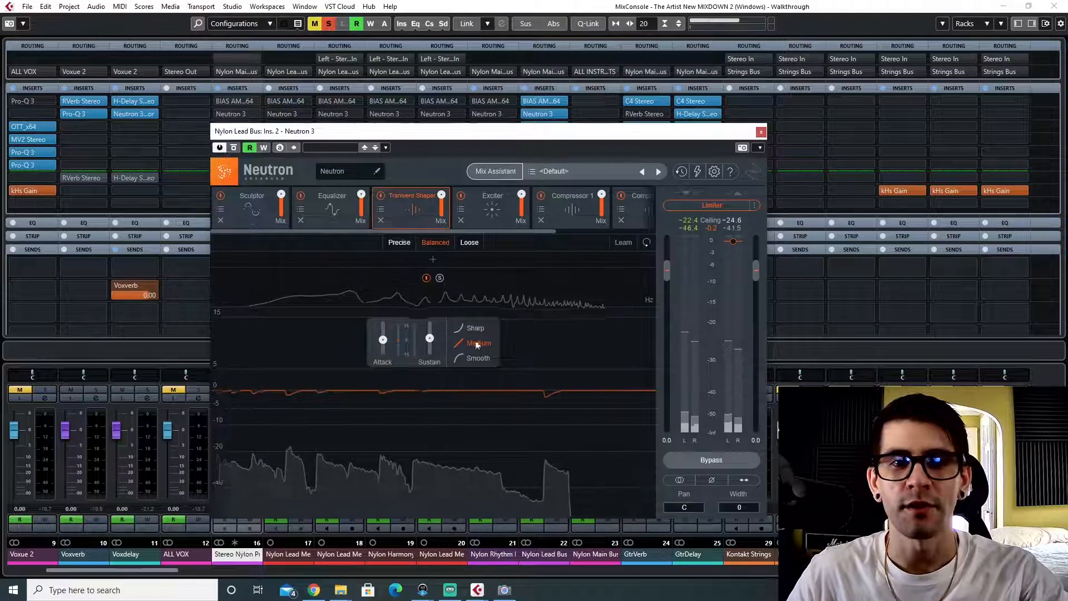
- Examine Neutron 3's Exciter, Compressor 1 and Compressor 2 modules during playback, and close the plug-in
{"action": "mouse_move", "coordinate": [385, 340]}
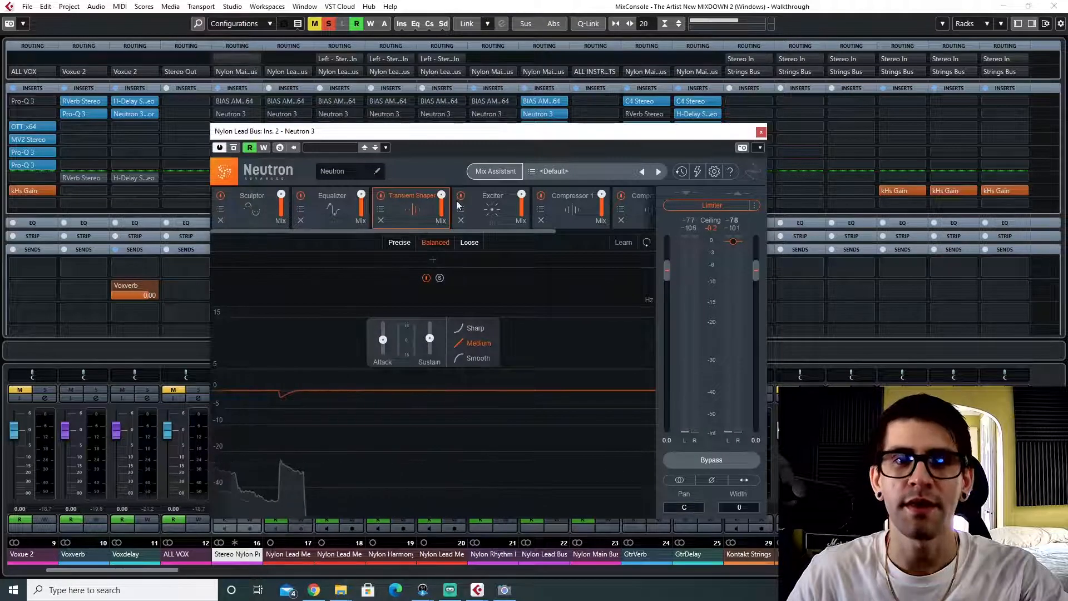
{"action": "left_click_drag", "start_coordinate": [415, 137], "coordinate": [388, 144]}
{"action": "left_click", "coordinate": [465, 215]}
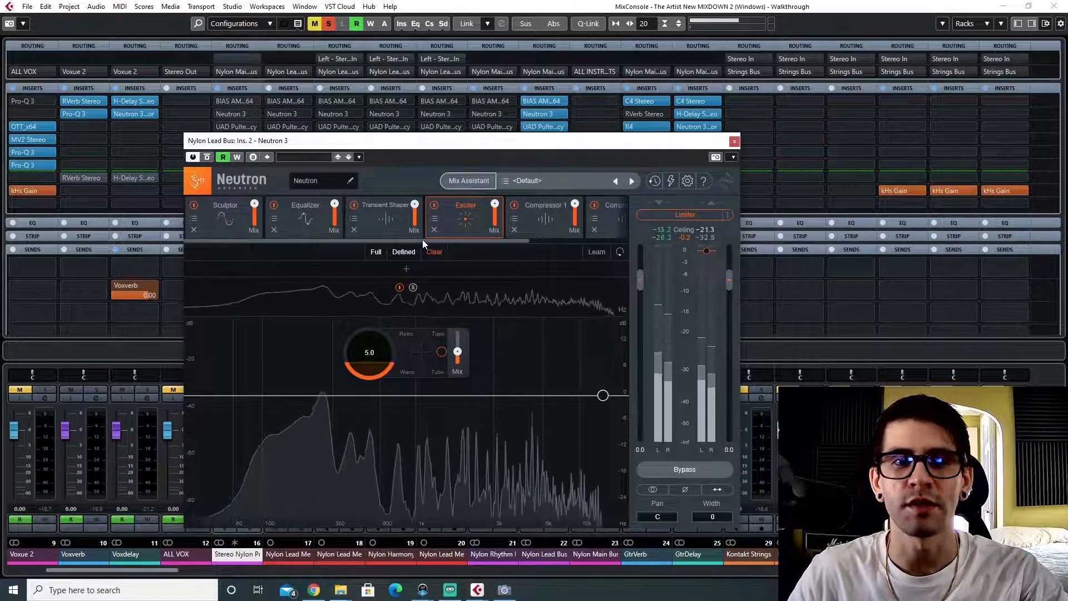
{"action": "left_click_drag", "start_coordinate": [459, 241], "coordinate": [554, 241]}
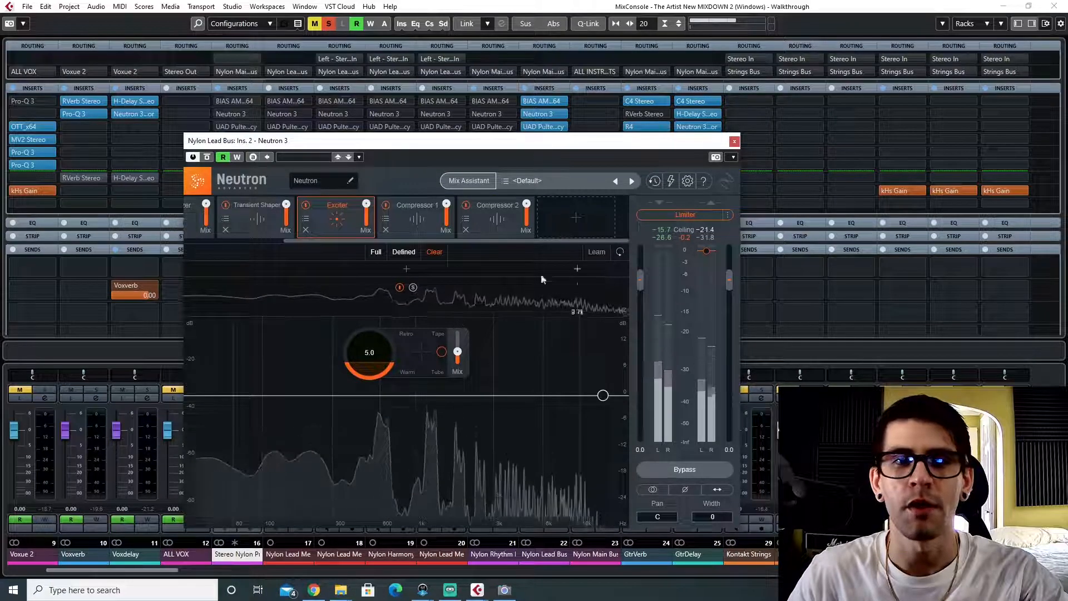
{"action": "left_click", "coordinate": [428, 217]}
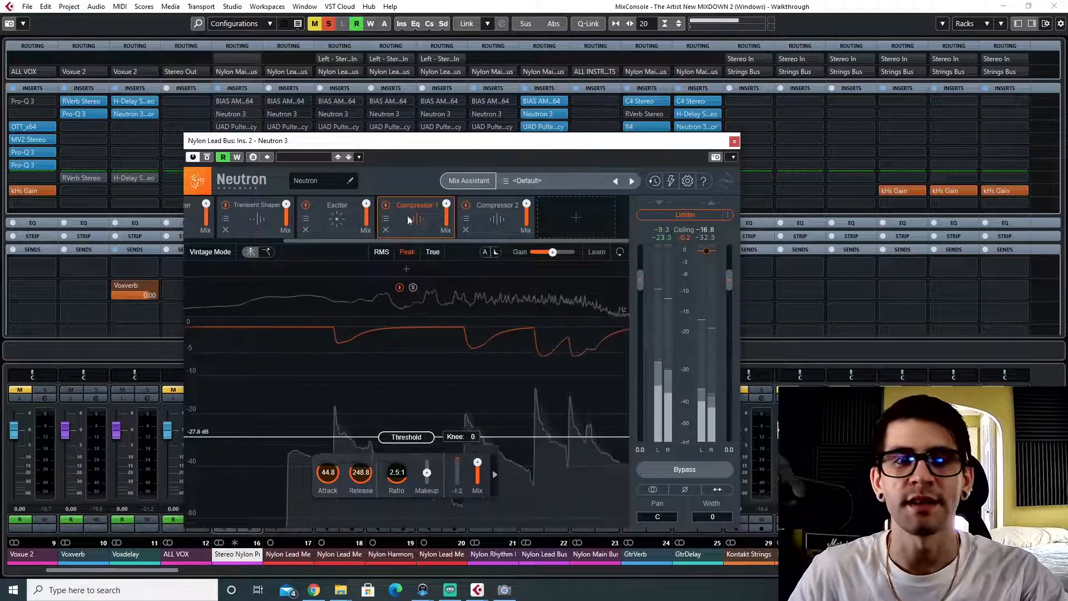
{"action": "left_click_drag", "start_coordinate": [396, 143], "coordinate": [408, 138]}
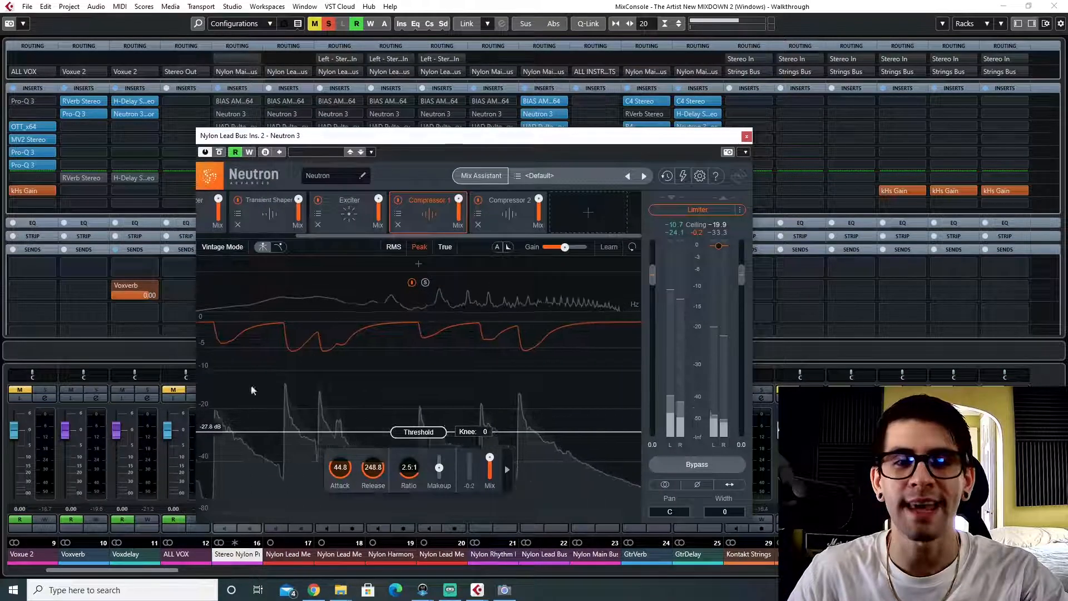
{"action": "left_click", "coordinate": [501, 213]}
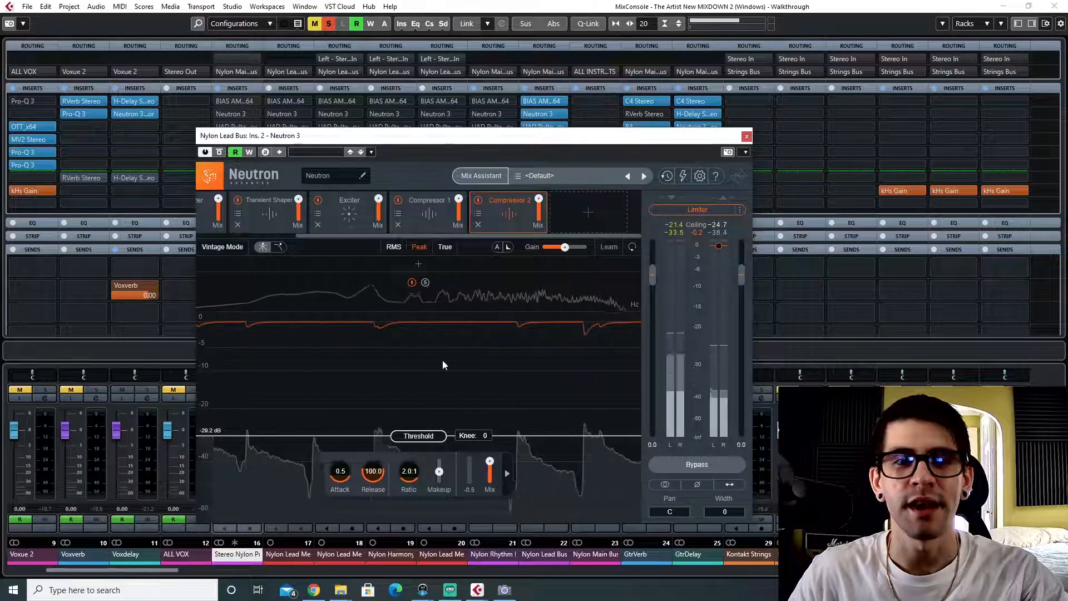
{"action": "left_click", "coordinate": [746, 137]}
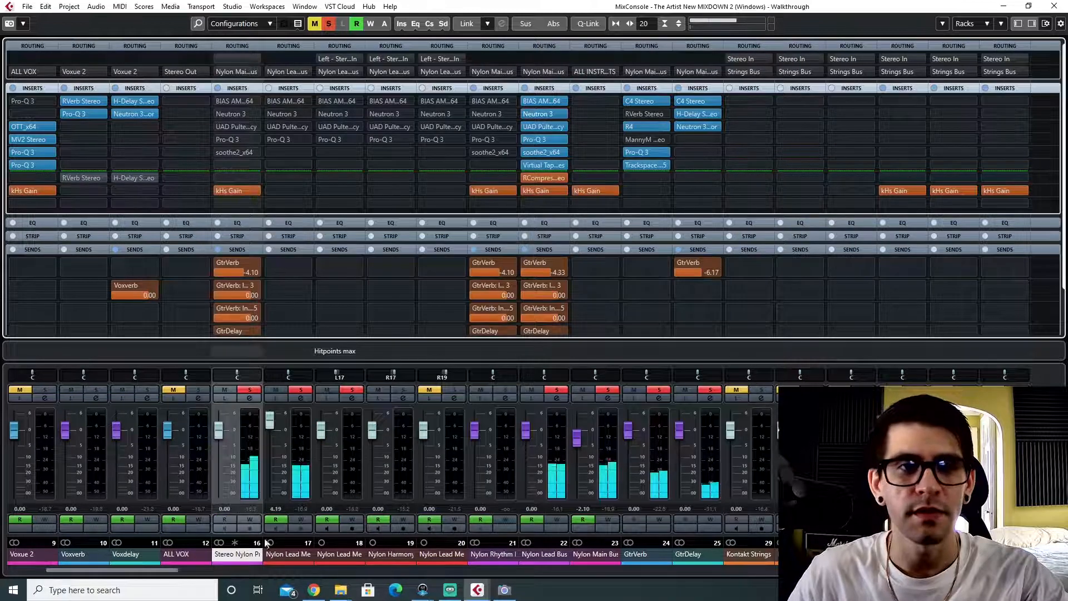
- On the Nylon Lead Bus Pultec EQ, sweep the high-frequency boost up to about 8 and settle it at about 1.5
{"action": "left_click", "coordinate": [532, 558]}
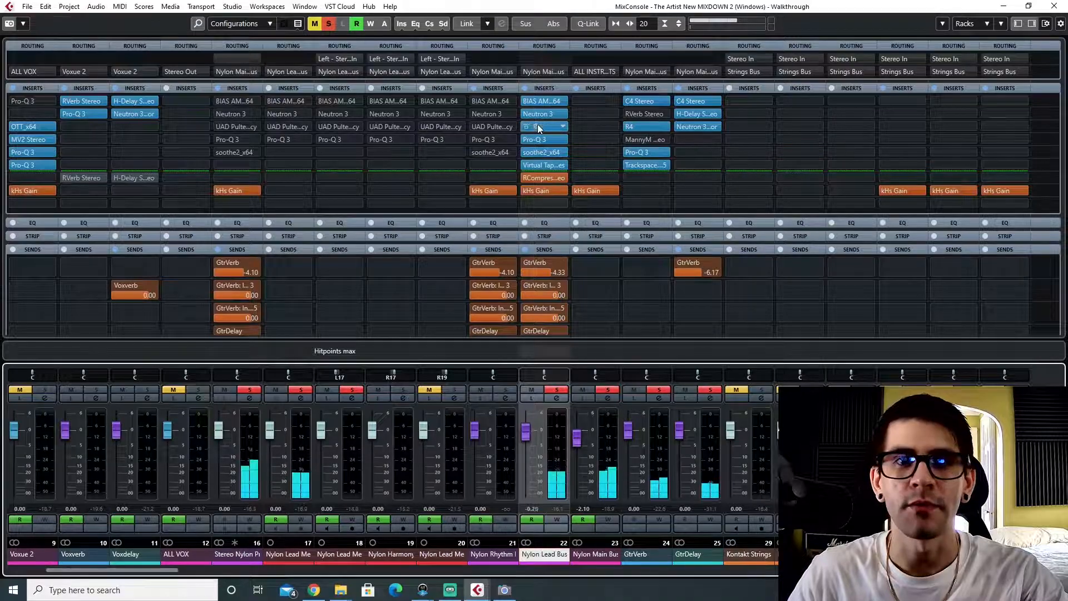
{"action": "left_click", "coordinate": [537, 126]}
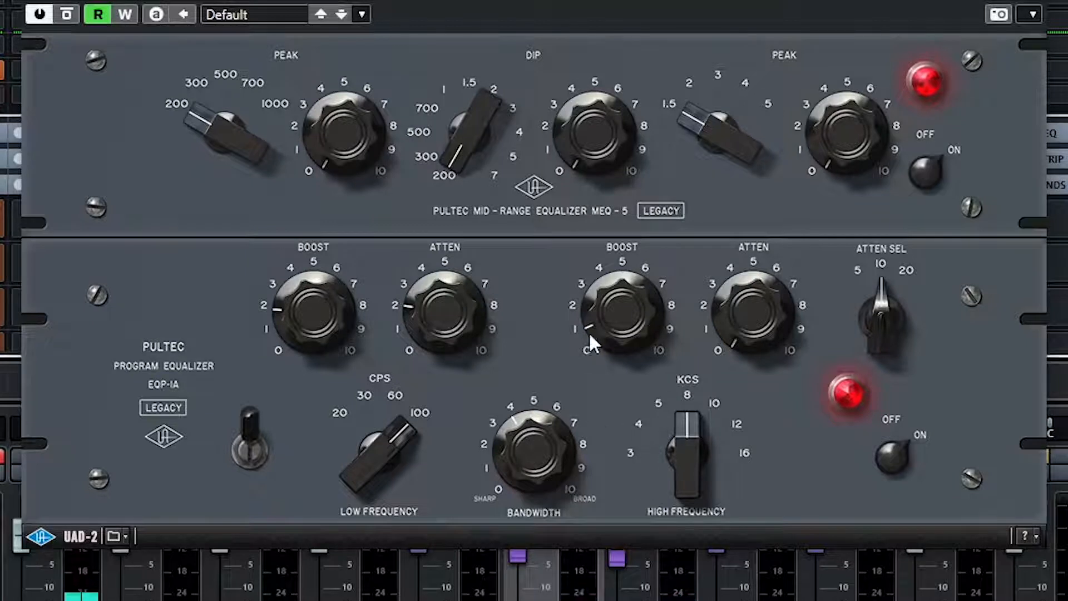
{"action": "left_click_drag", "start_coordinate": [602, 328], "coordinate": [589, 271]}
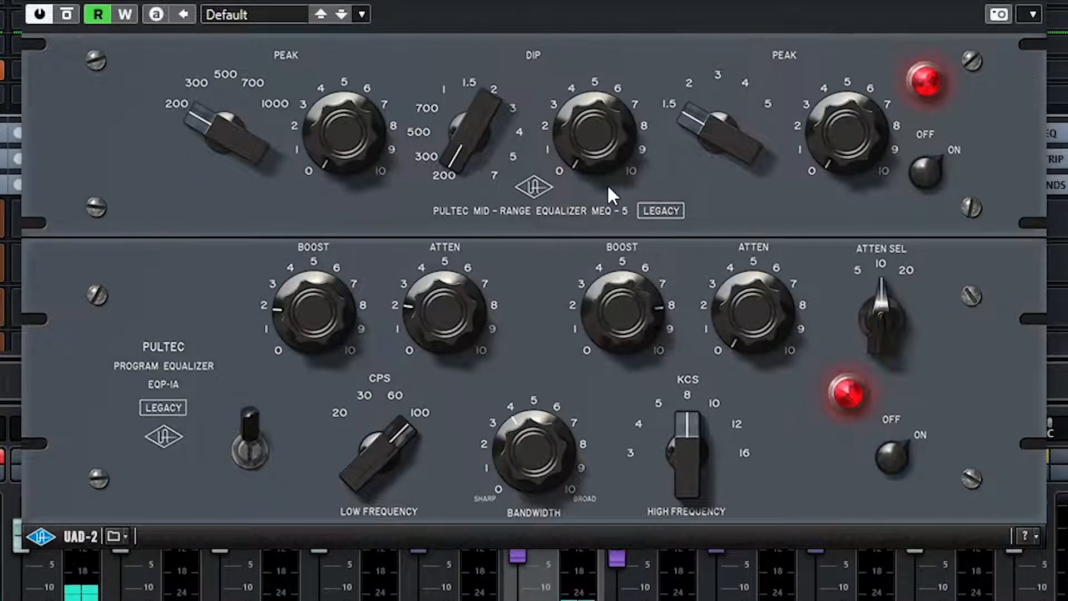
{"action": "left_click_drag", "start_coordinate": [612, 322], "coordinate": [609, 323]}
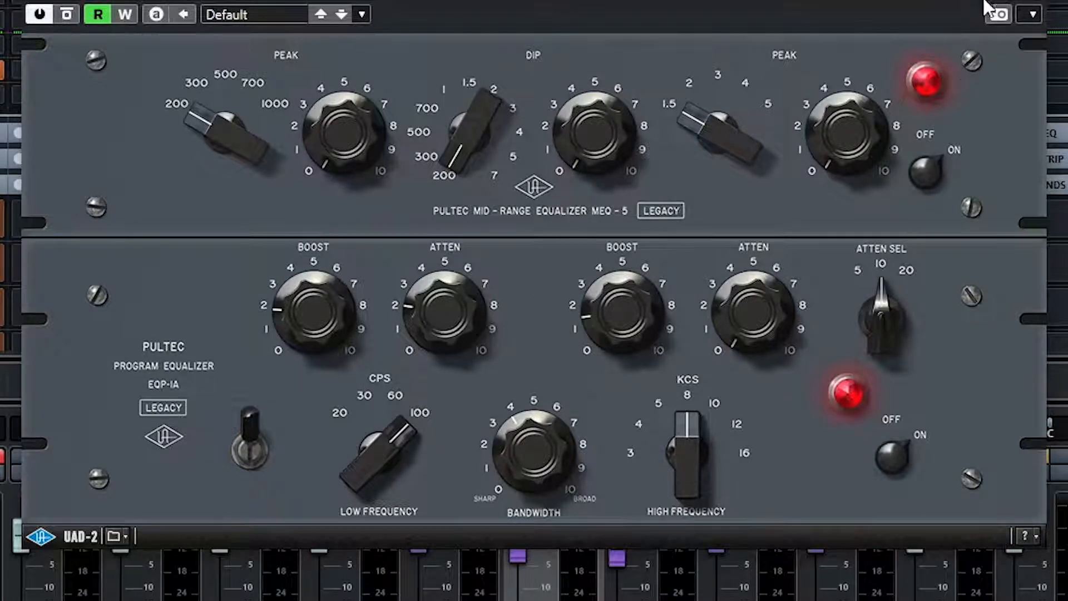
{"action": "left_click", "coordinate": [1033, 2]}
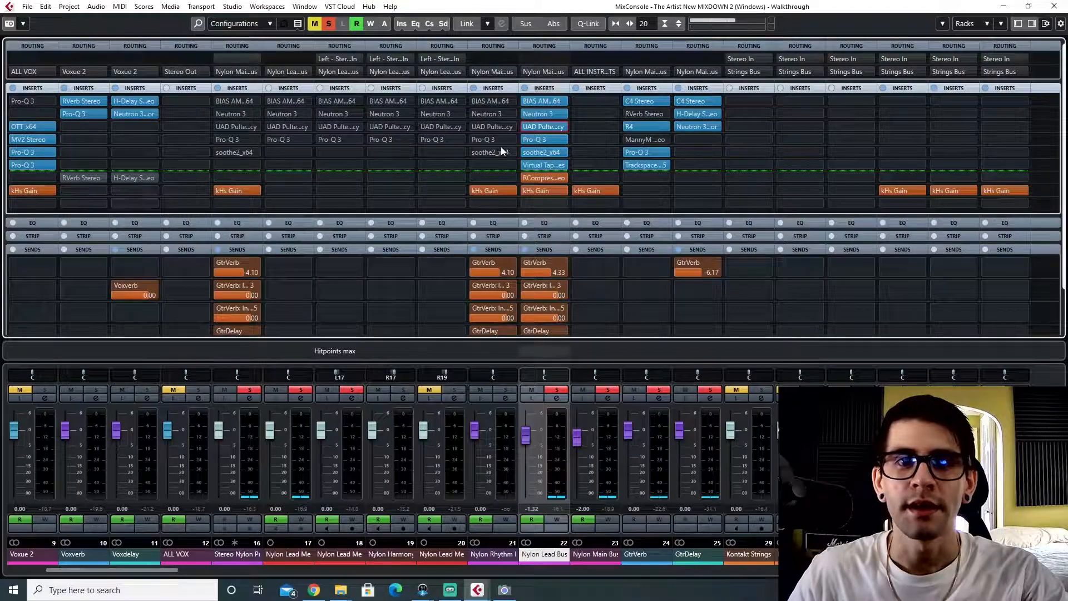
- Open the Nylon Lead Bus Pro-Q 3 and audition its 10864 Hz dynamic band in solo
{"action": "left_click", "coordinate": [535, 138]}
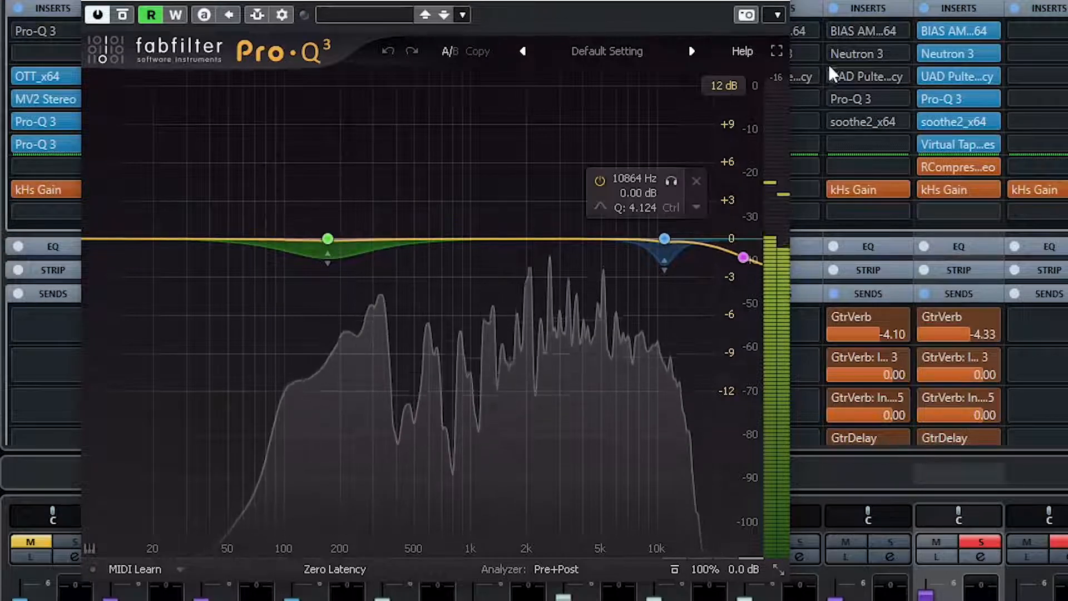
{"action": "left_click", "coordinate": [672, 183]}
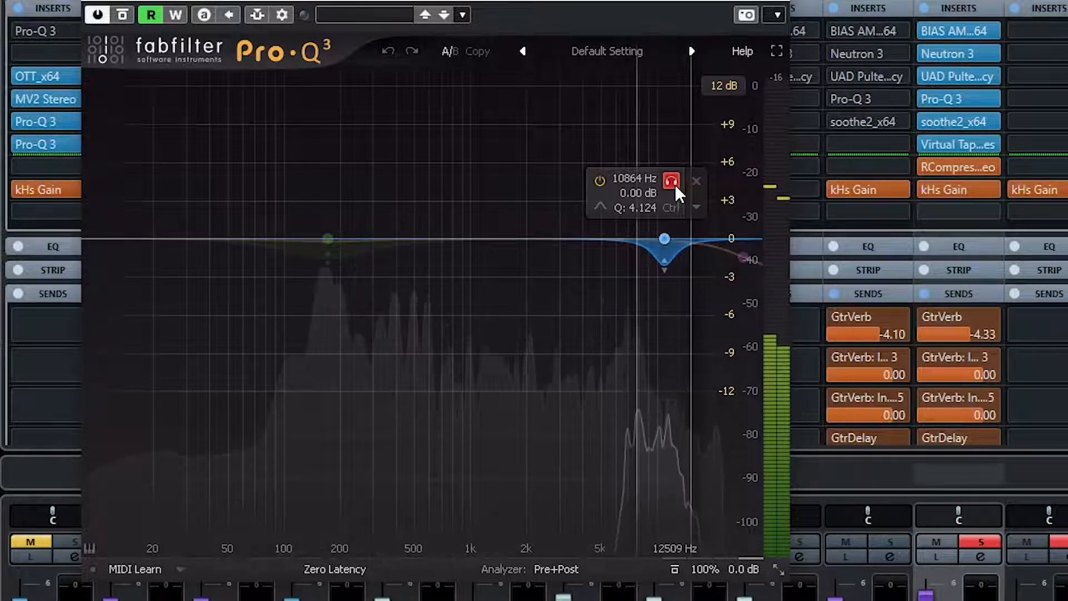
{"action": "left_click", "coordinate": [675, 185]}
{"action": "key", "text": "space"}
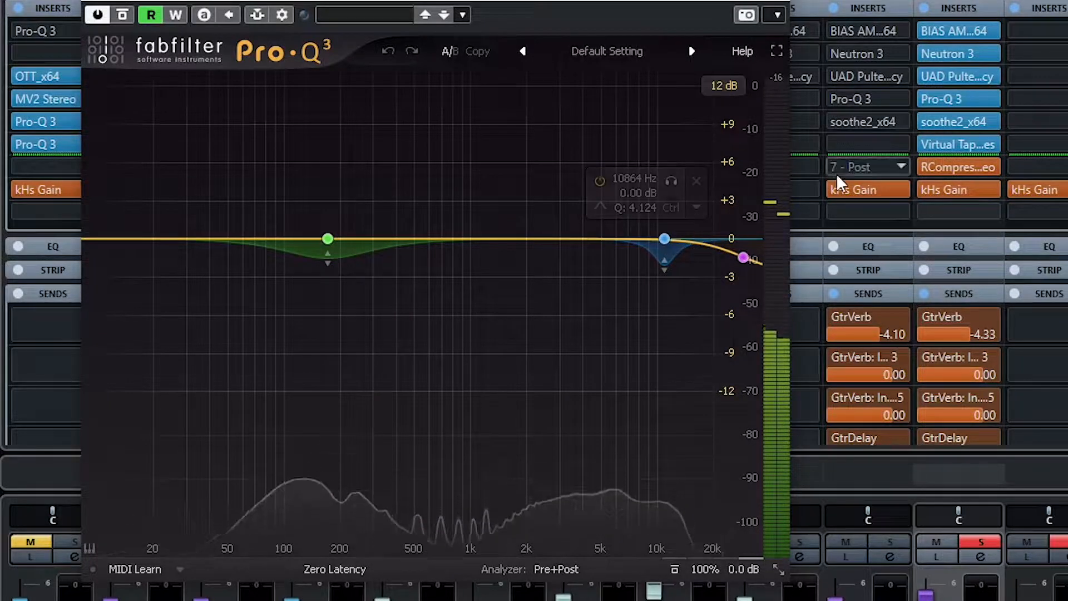
- Inspect the purple high-frequency node in soothe2 and the input level of Virtual Tape Machines on the Nylon Lead Bus
{"action": "left_click", "coordinate": [945, 123]}
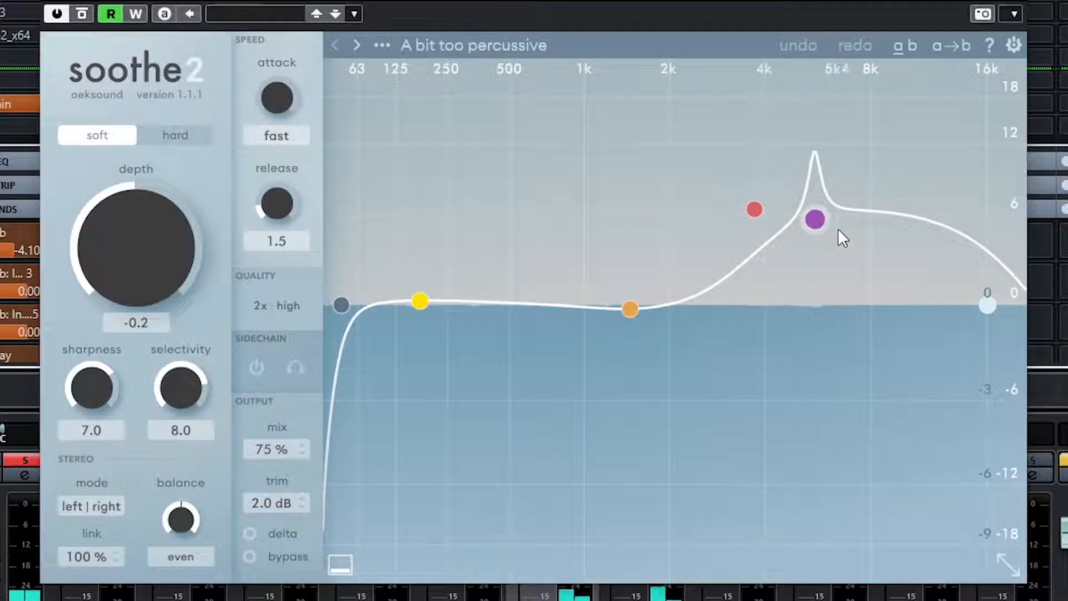
{"action": "left_click", "coordinate": [816, 211]}
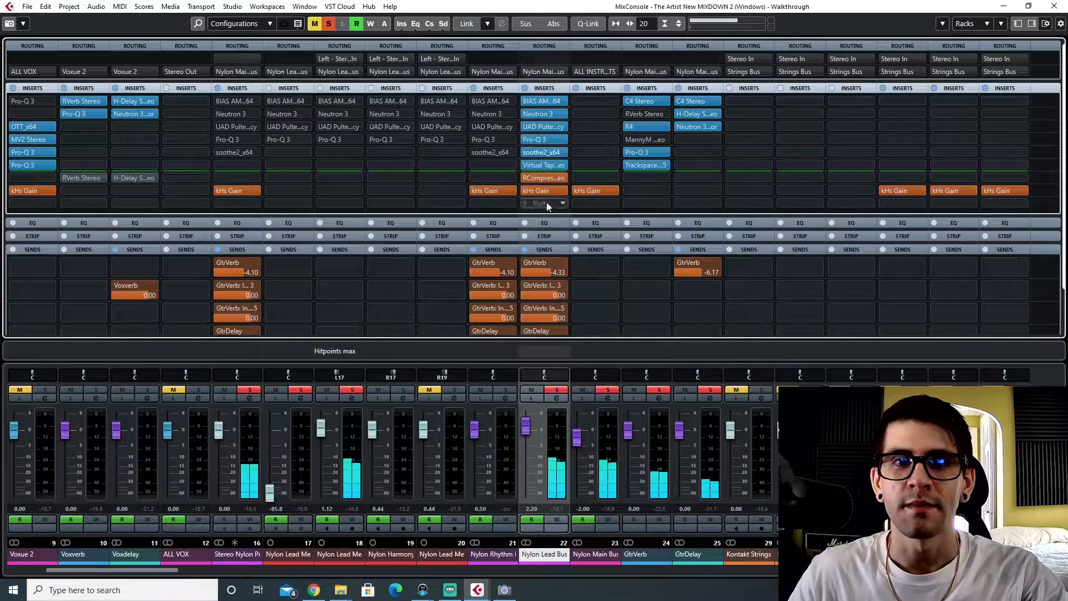
{"action": "left_click", "coordinate": [539, 165]}
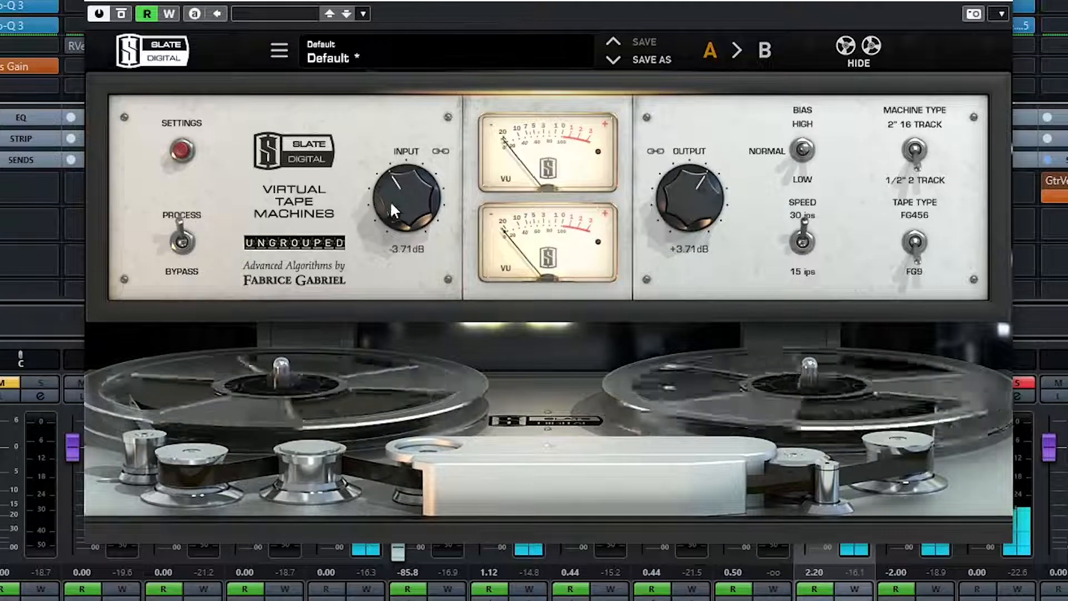
{"action": "mouse_move", "coordinate": [389, 201]}
{"action": "left_mouse_down"}
{"action": "mouse_move", "coordinate": [410, 96]}
{"action": "mouse_move", "coordinate": [401, 217]}
{"action": "left_mouse_up"}
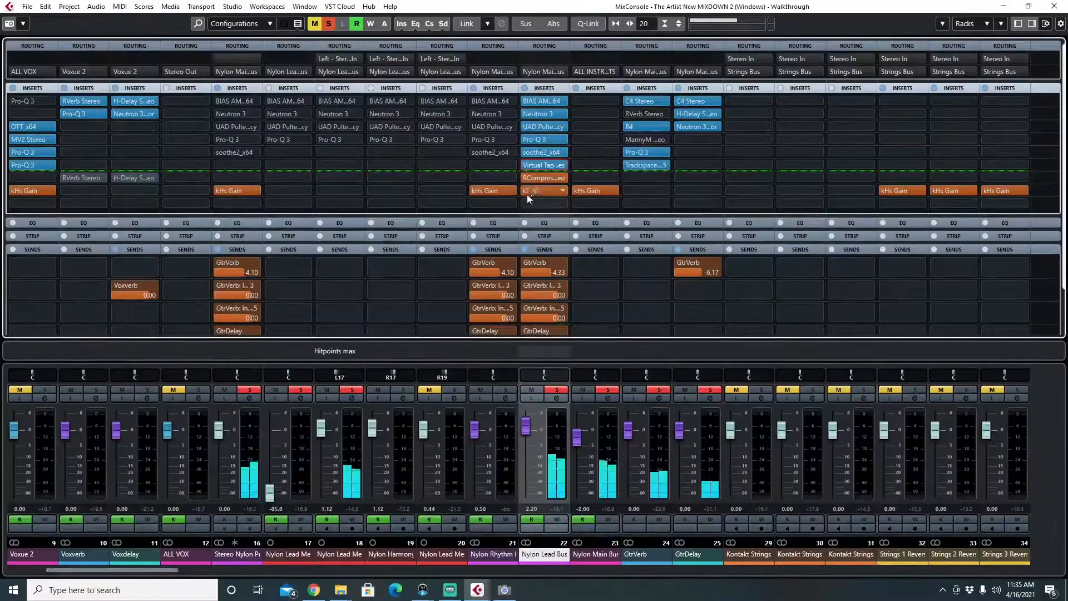
- Open the RCompressor on the Nylon Lead Bus and examine its threshold, ratio and gain settings during playback
{"action": "left_click", "coordinate": [535, 177]}
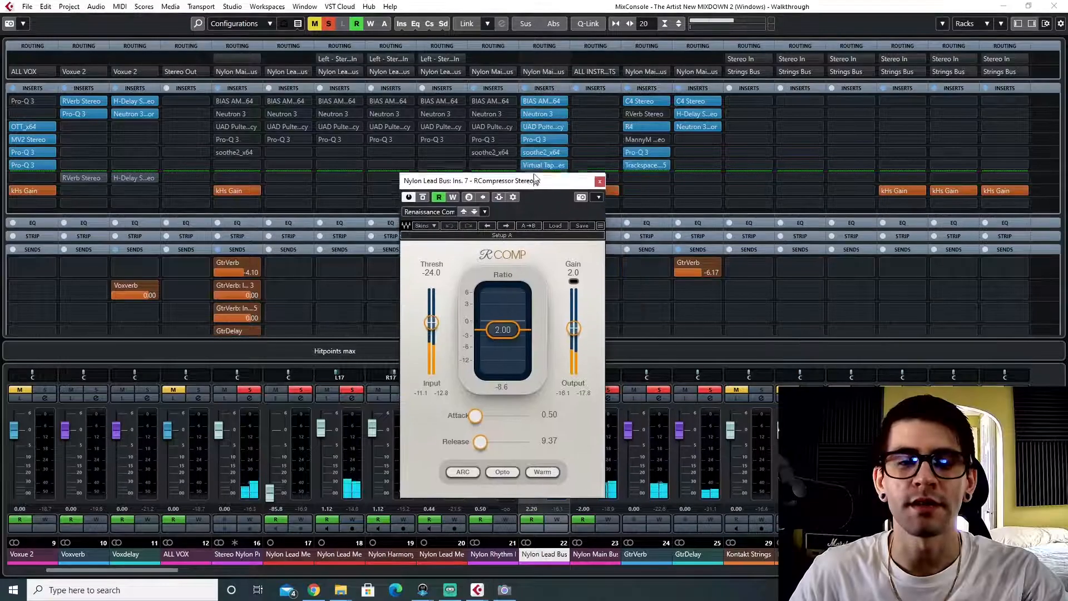
{"action": "key", "text": "space"}
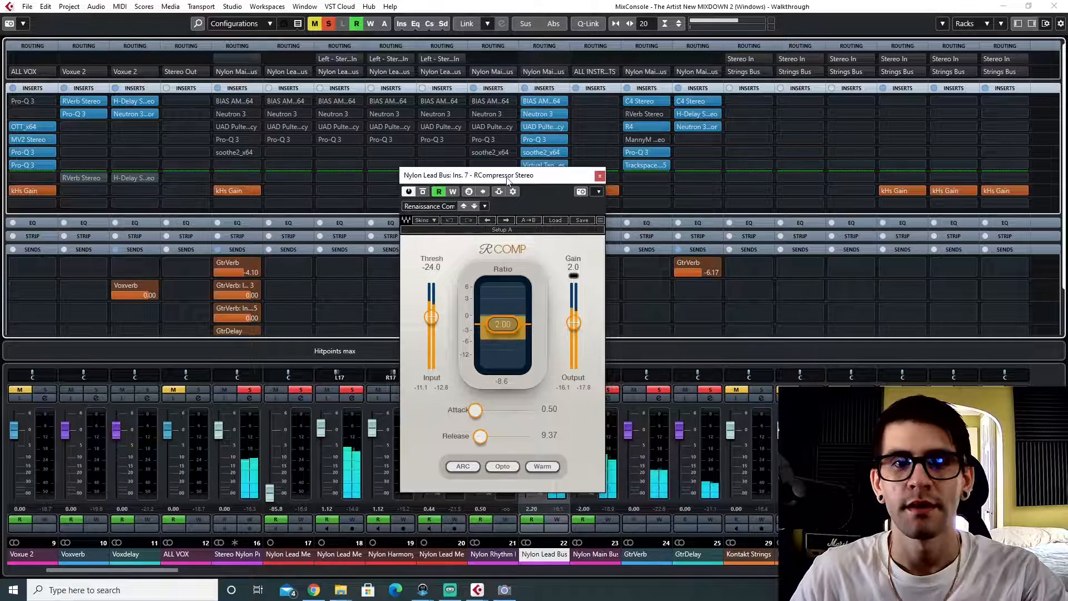
{"action": "left_click_drag", "start_coordinate": [507, 179], "coordinate": [404, 158]}
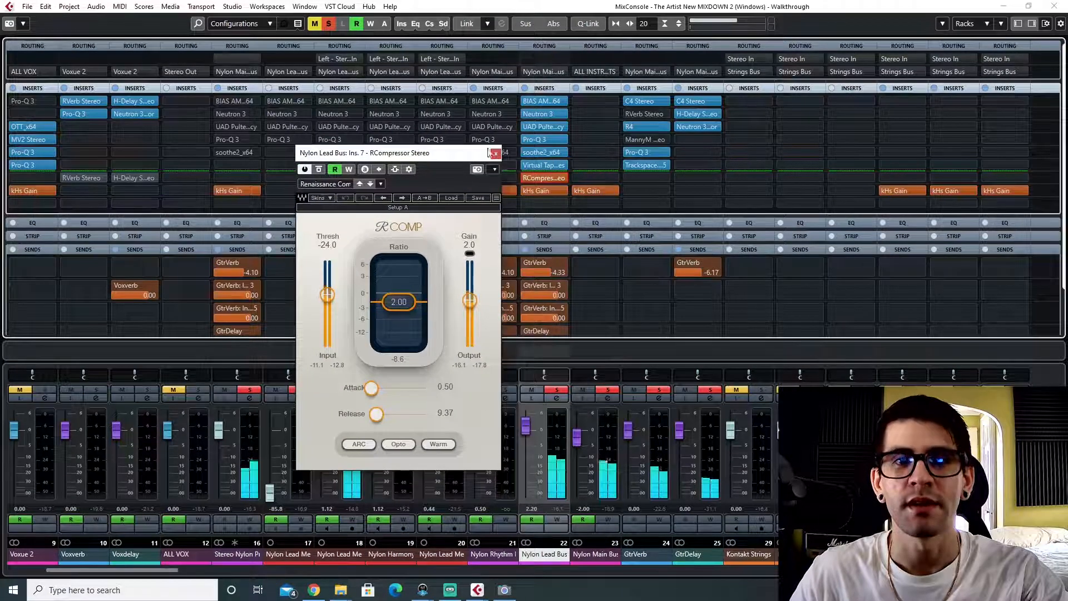
- Close the RCompressor and examine the C4 multiband processor and R4 reverb inserted on the GtrVerb channel
{"action": "left_click", "coordinate": [496, 154]}
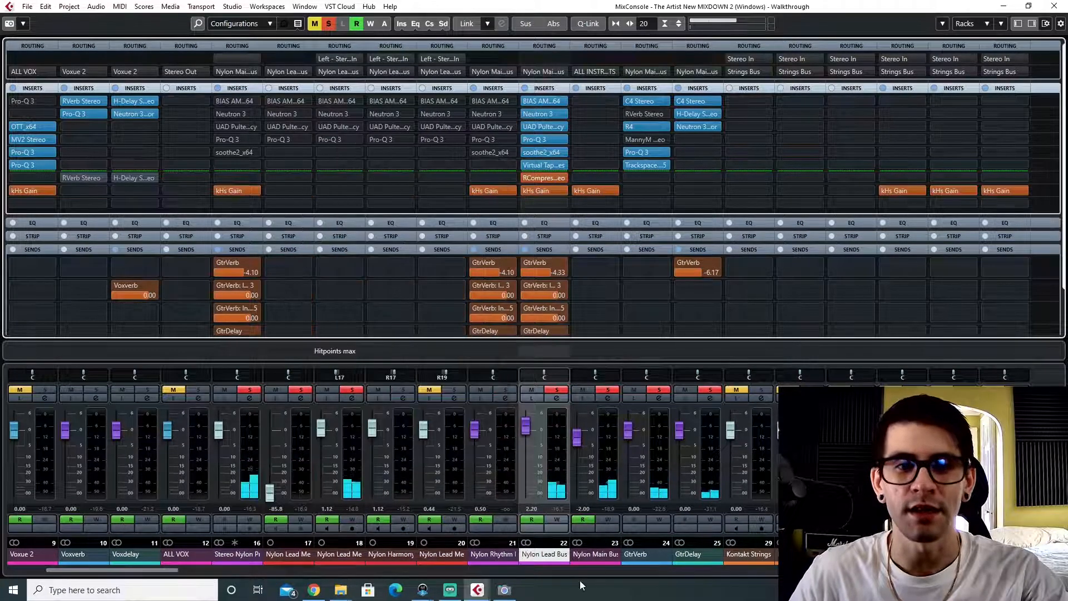
{"action": "left_click", "coordinate": [646, 557]}
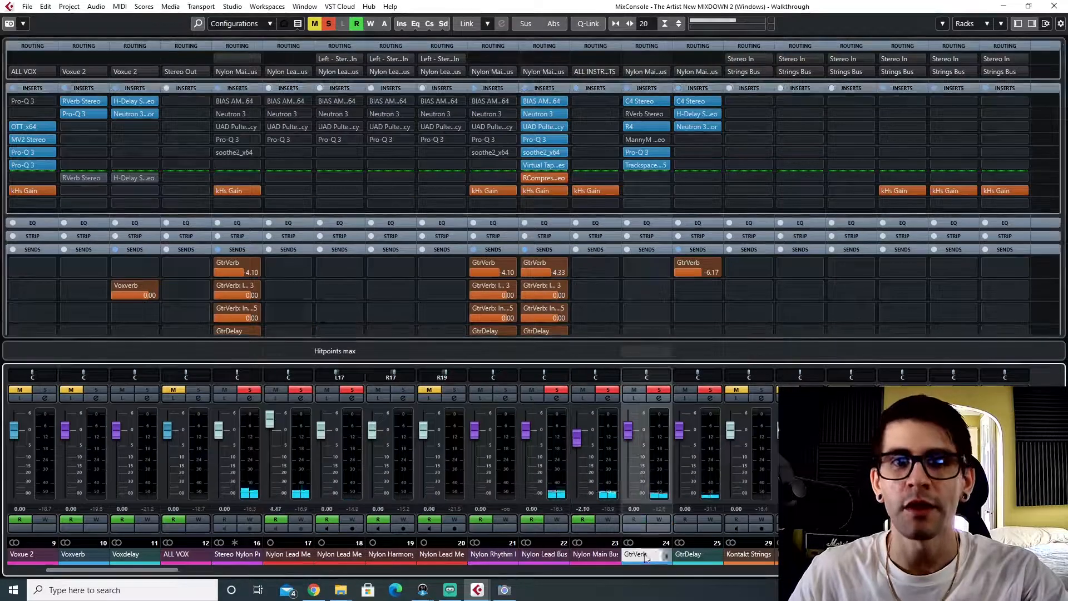
{"action": "left_click", "coordinate": [638, 101]}
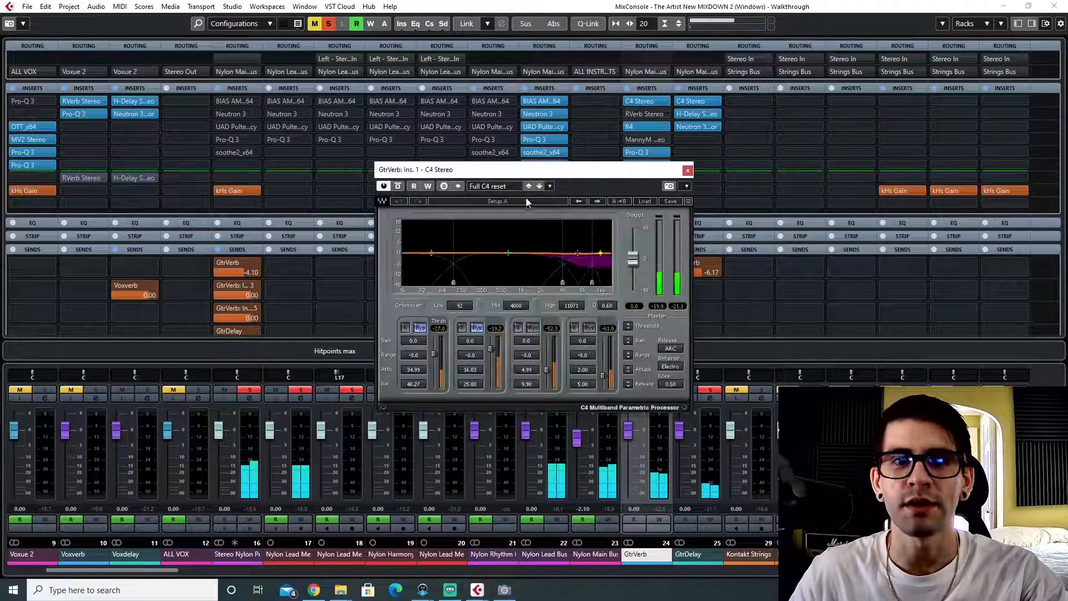
{"action": "left_click_drag", "start_coordinate": [517, 177], "coordinate": [403, 122]}
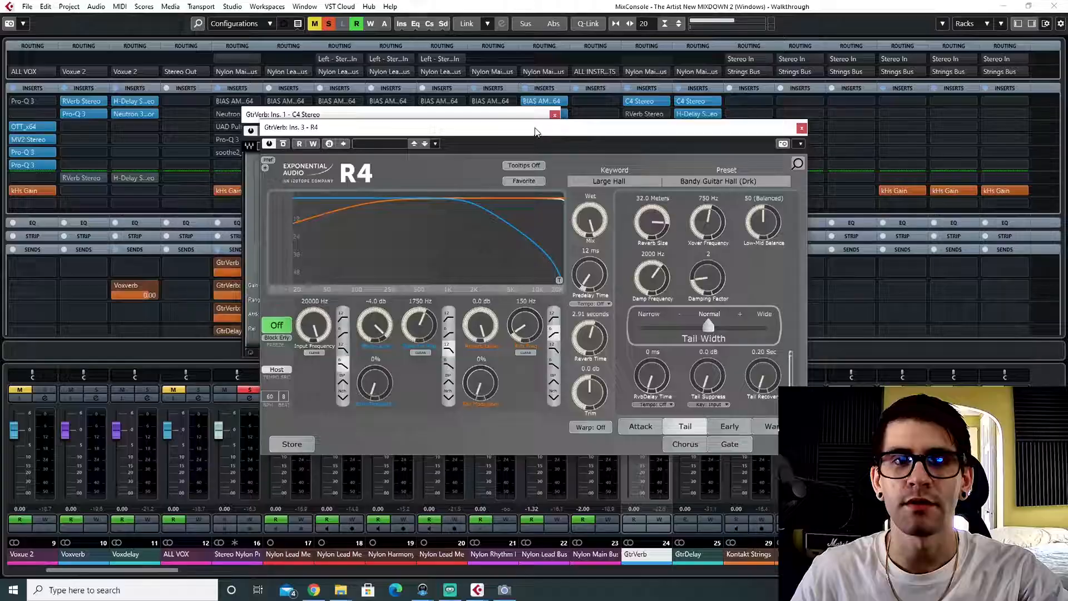
{"action": "left_click_drag", "start_coordinate": [515, 114], "coordinate": [467, 116]}
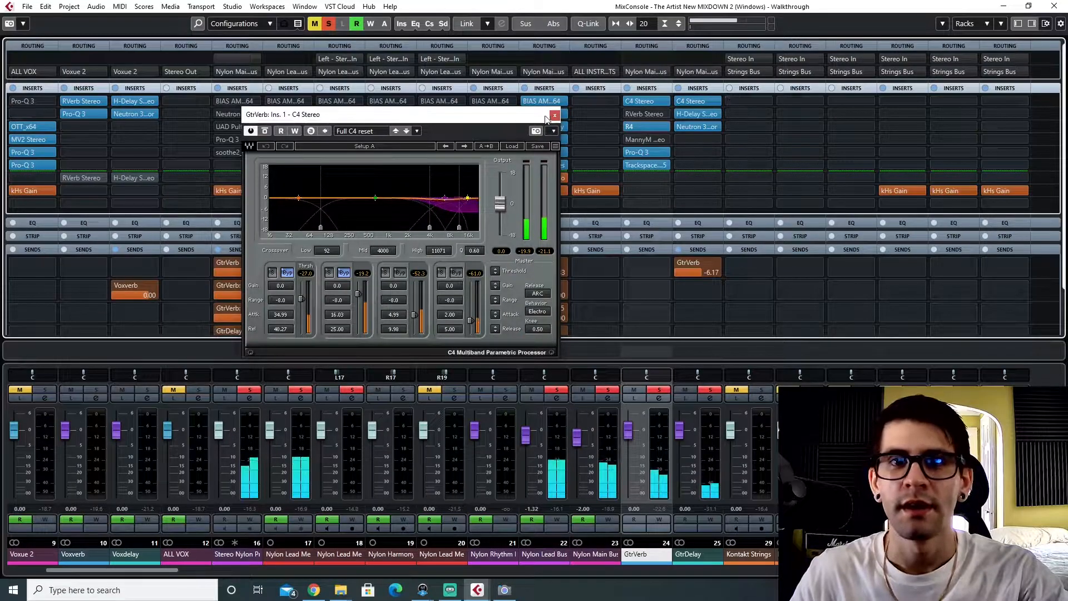
{"action": "left_click", "coordinate": [554, 115]}
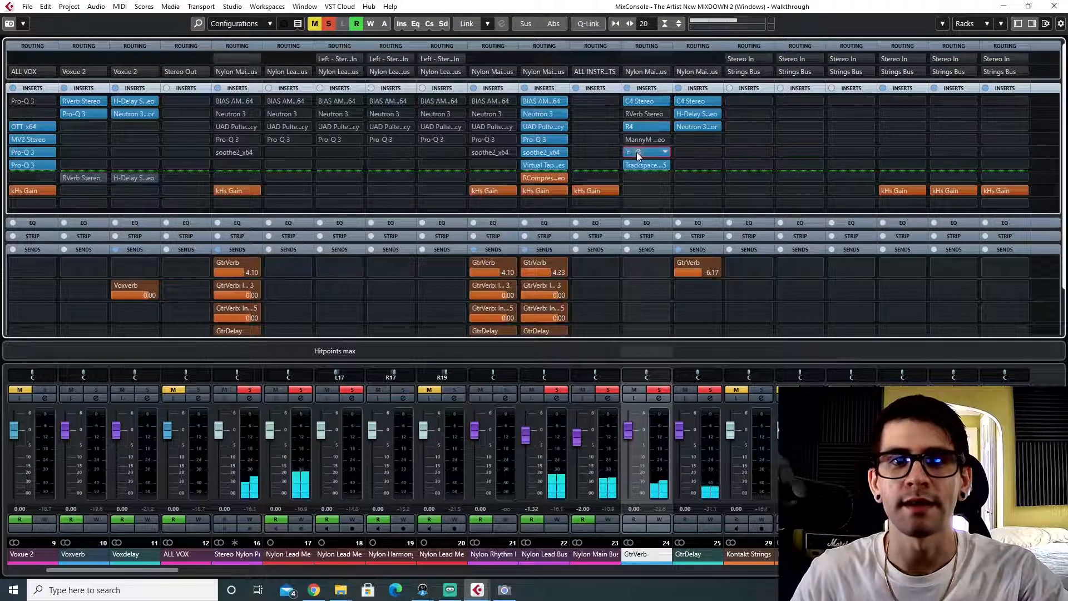
- Open the Pro-Q 3 on GtrVerb and inspect its low cut and its two mid-channel bell bands
{"action": "left_click", "coordinate": [637, 152]}
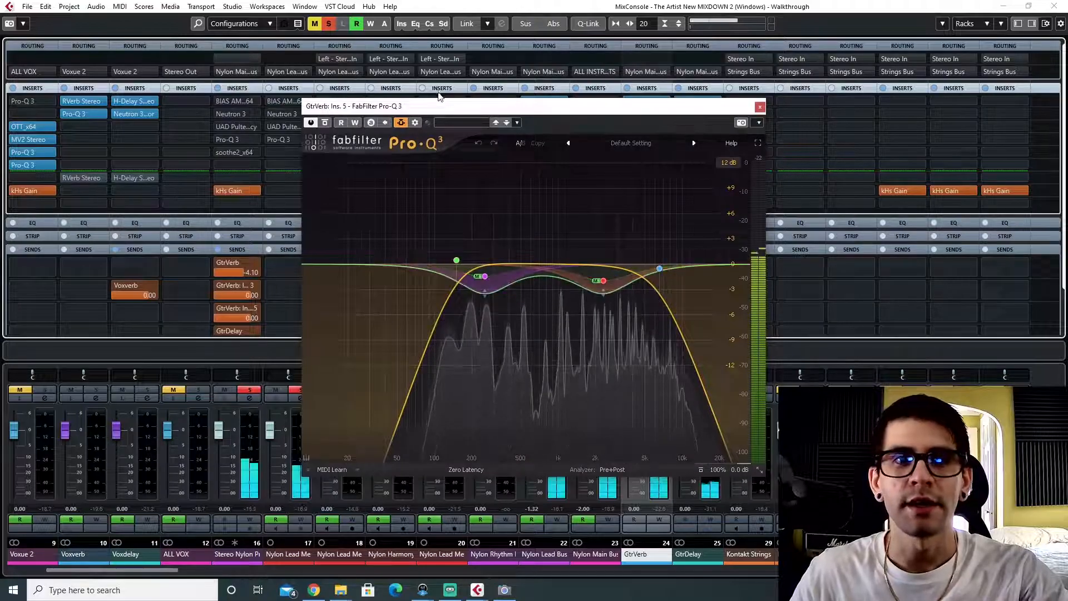
{"action": "left_click_drag", "start_coordinate": [419, 109], "coordinate": [213, 132]}
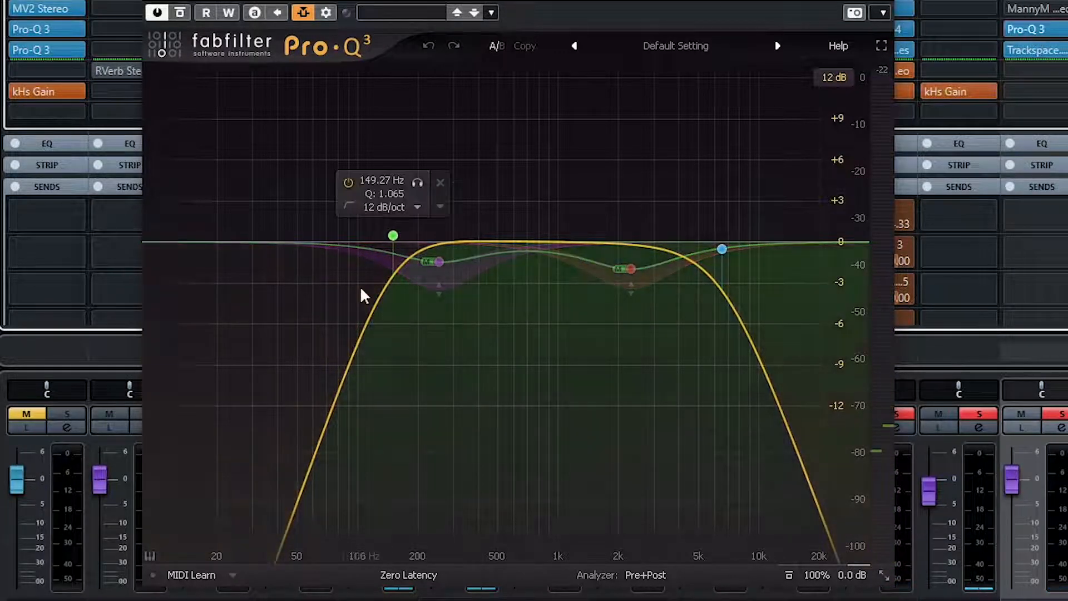
{"action": "left_click", "coordinate": [439, 262]}
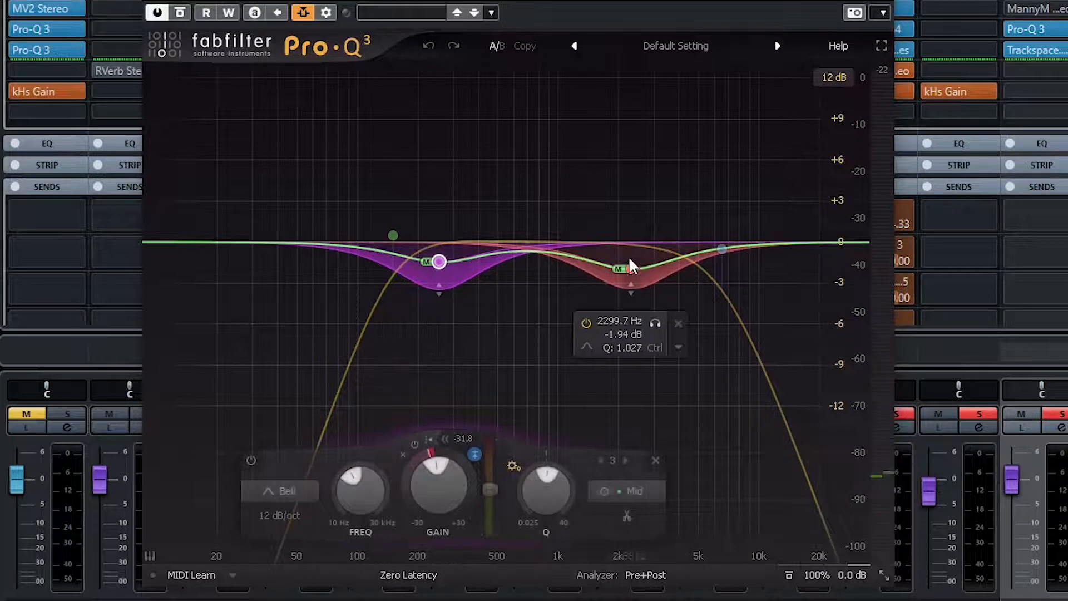
{"action": "left_click", "coordinate": [437, 264]}
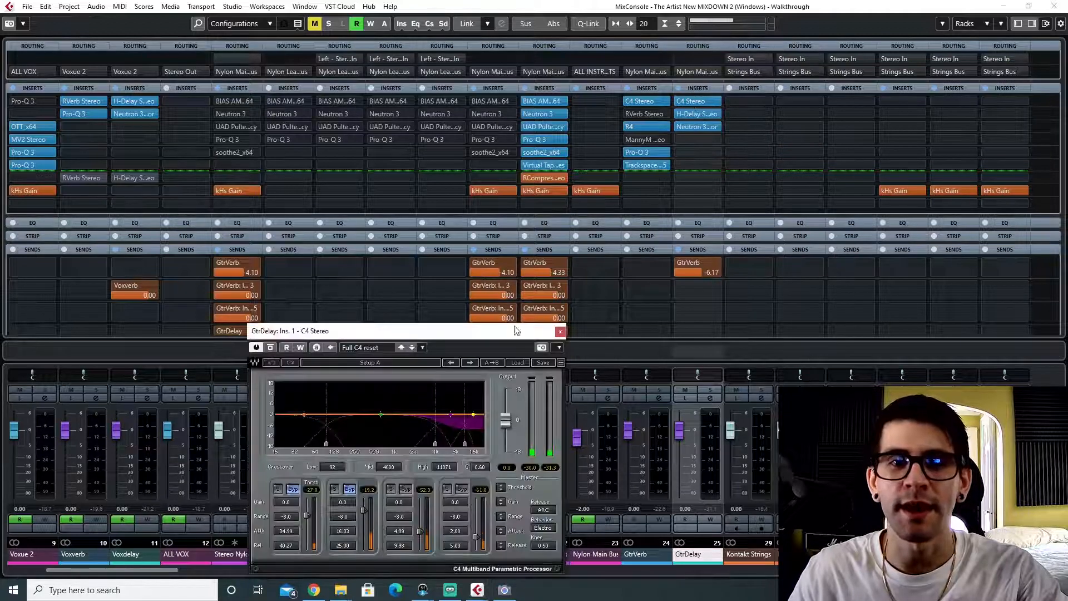
- Close the C4 on GtrDelay and examine the H-Delay's delay time, feedback and filter settings
{"action": "left_click", "coordinate": [559, 333]}
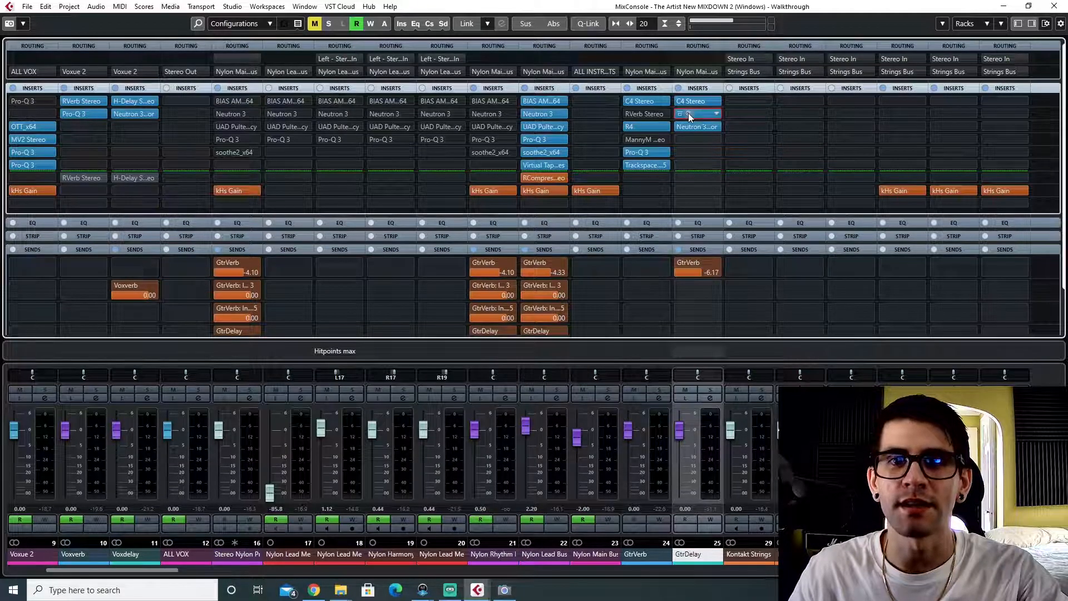
{"action": "left_click", "coordinate": [689, 112]}
{"action": "left_click", "coordinate": [734, 197]}
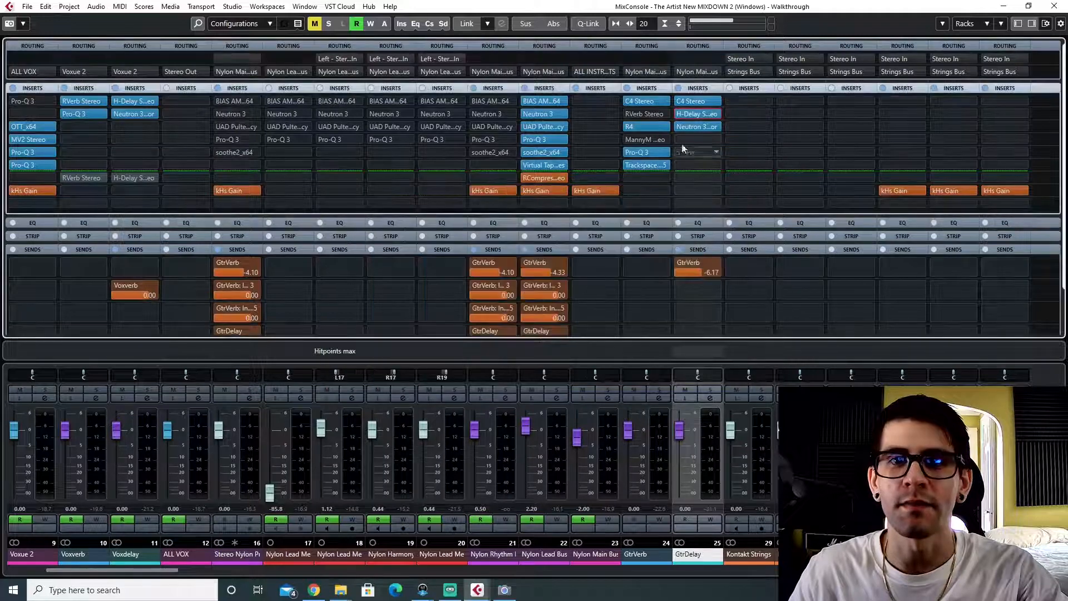
{"action": "left_click", "coordinate": [689, 113]}
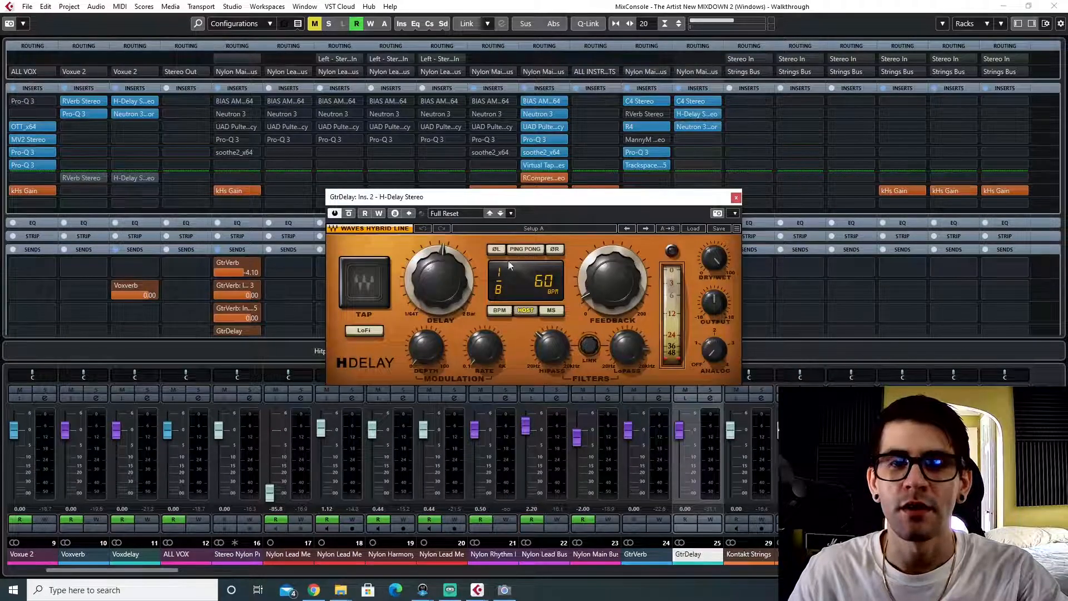
{"action": "left_click_drag", "start_coordinate": [566, 196], "coordinate": [432, 132]}
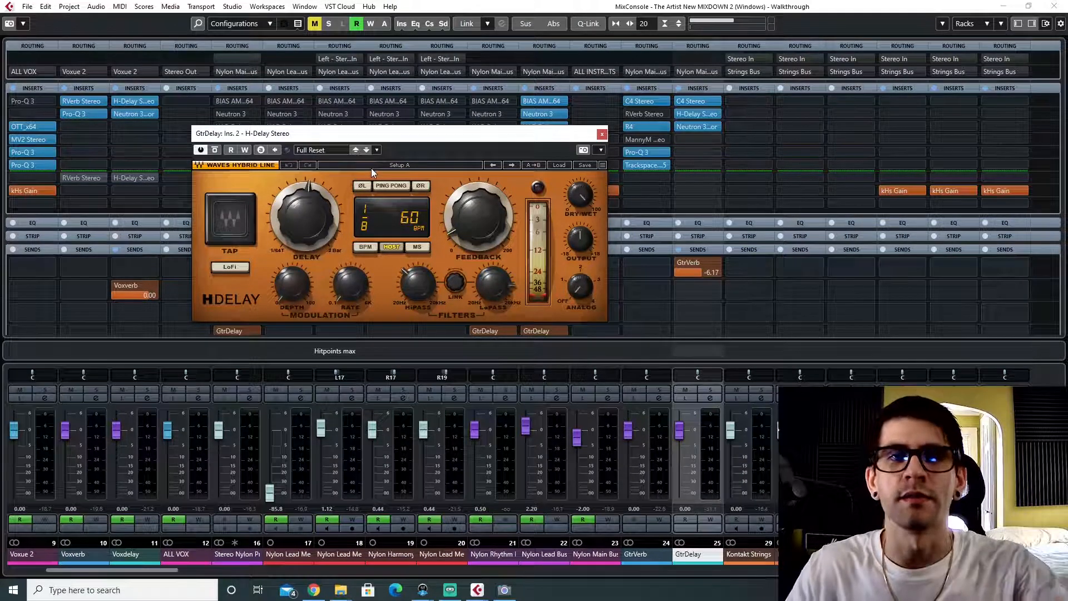
{"action": "left_click", "coordinate": [603, 134]}
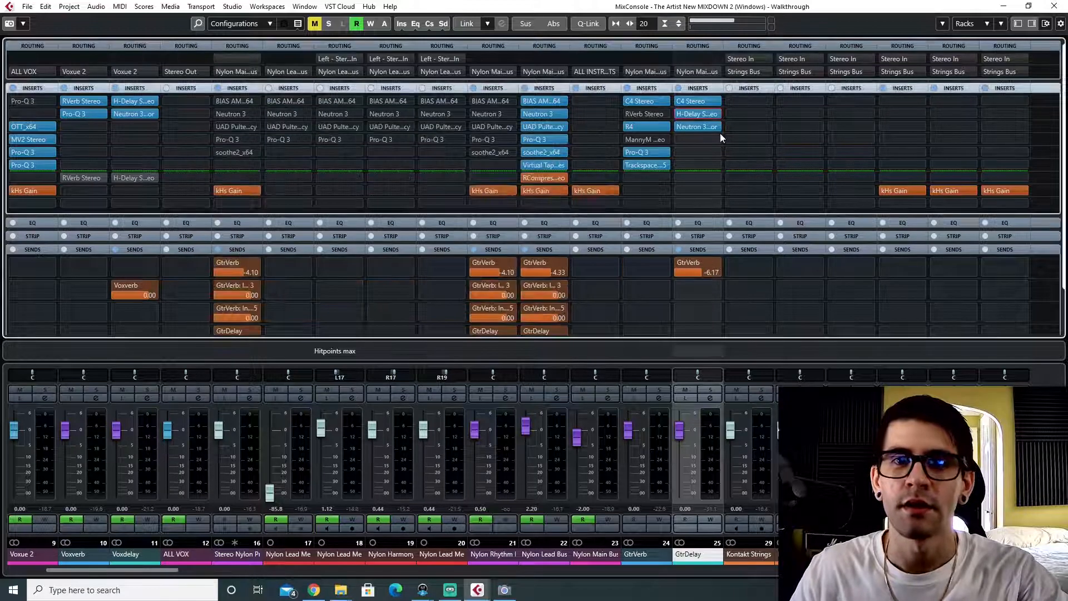
- Examine the Neutron 3 Compressor on GtrDelay during playback and solo the GtrDelay channel
{"action": "left_click", "coordinate": [689, 128]}
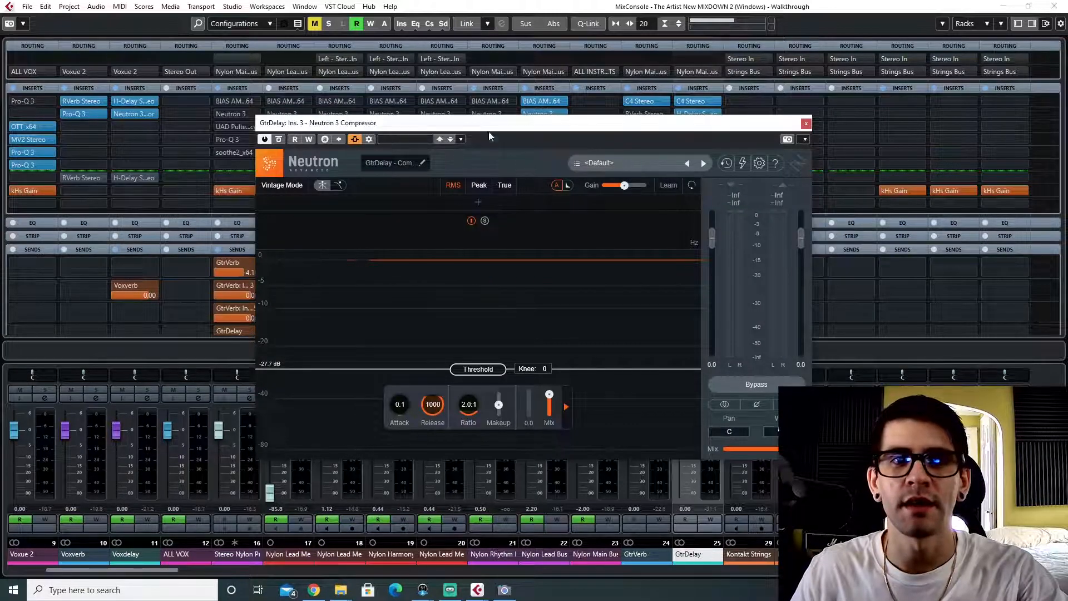
{"action": "left_click_drag", "start_coordinate": [491, 127], "coordinate": [348, 121]}
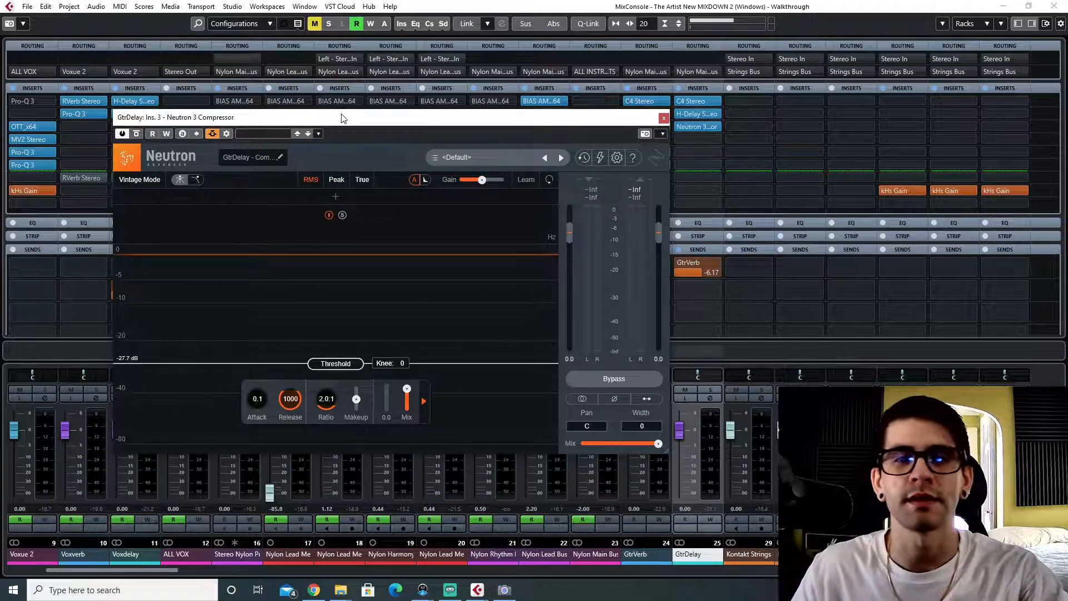
{"action": "left_click_drag", "start_coordinate": [345, 119], "coordinate": [348, 141]}
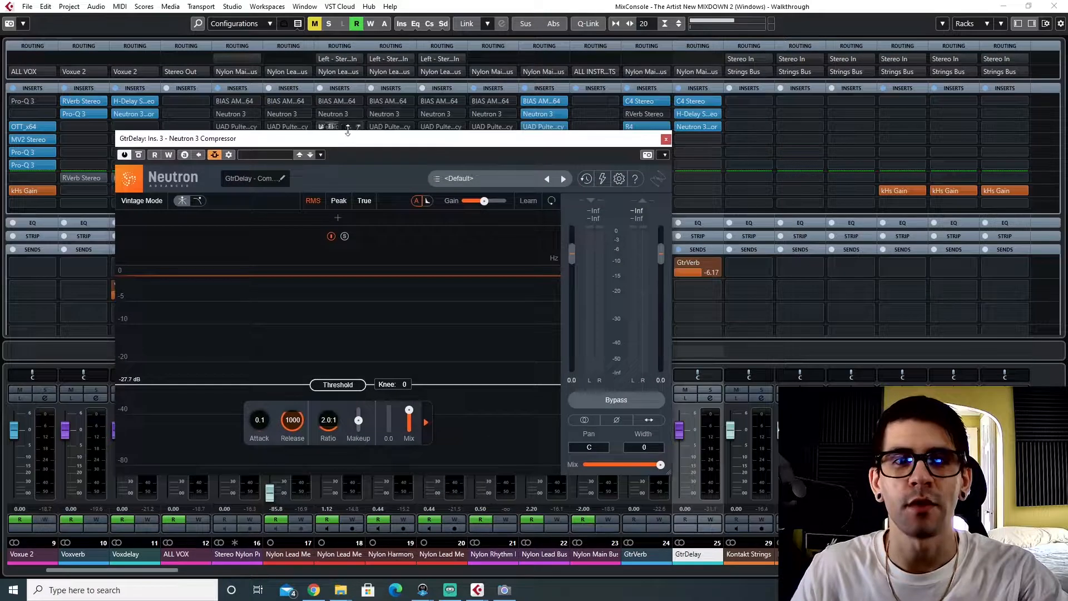
{"action": "key", "text": "space"}
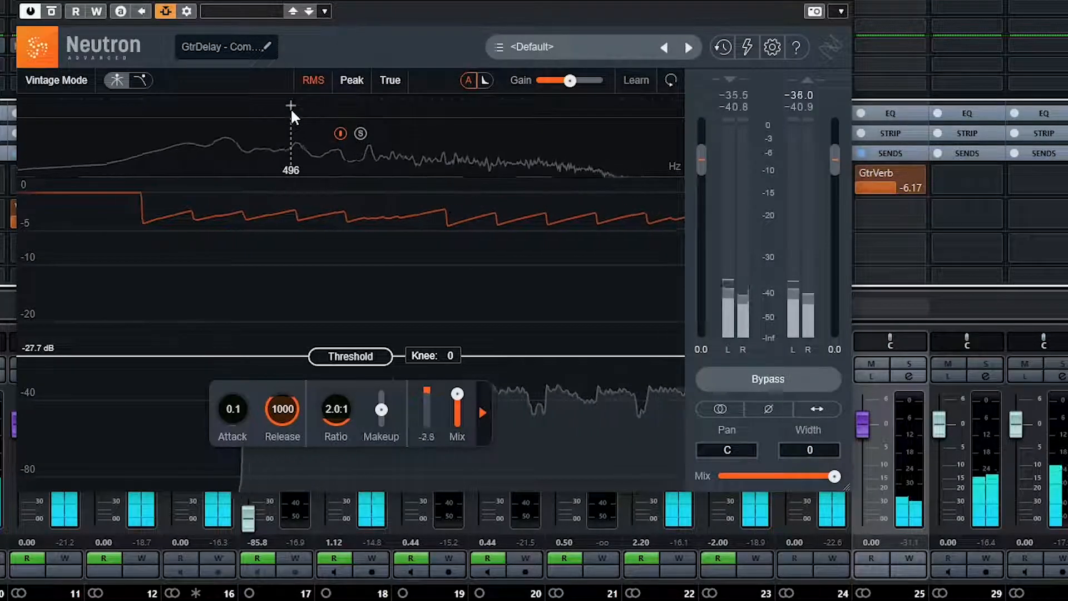
{"action": "left_click", "coordinate": [910, 364]}
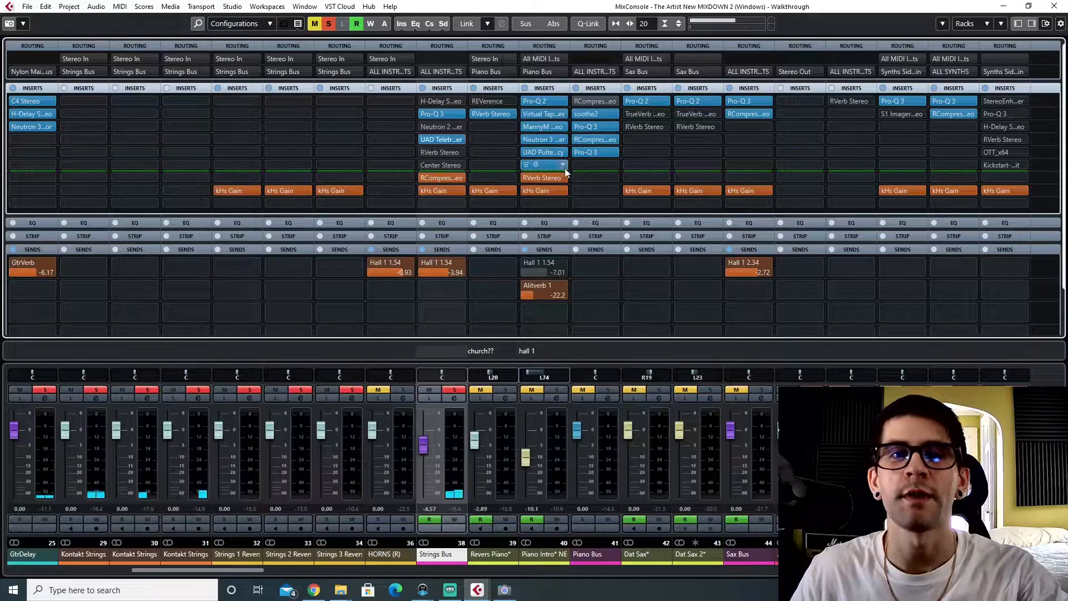
- Open the UAD Teletronix LA-2A Silver and RCompressor on the Strings Bus and arrange their windows apart
{"action": "left_click", "coordinate": [436, 137]}
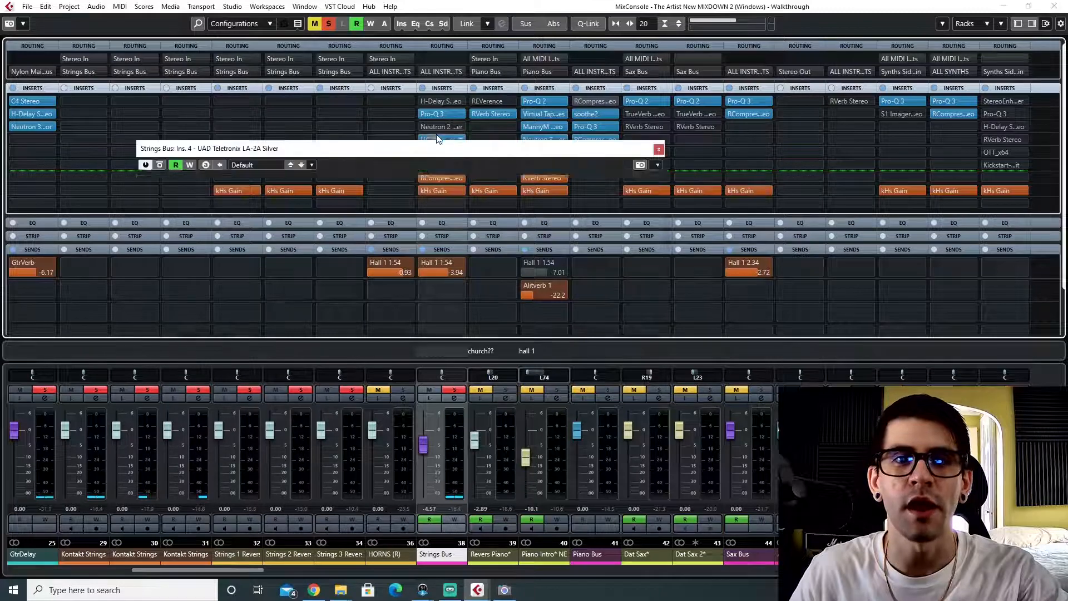
{"action": "left_click_drag", "start_coordinate": [425, 156], "coordinate": [521, 237]}
{"action": "left_click", "coordinate": [436, 178]}
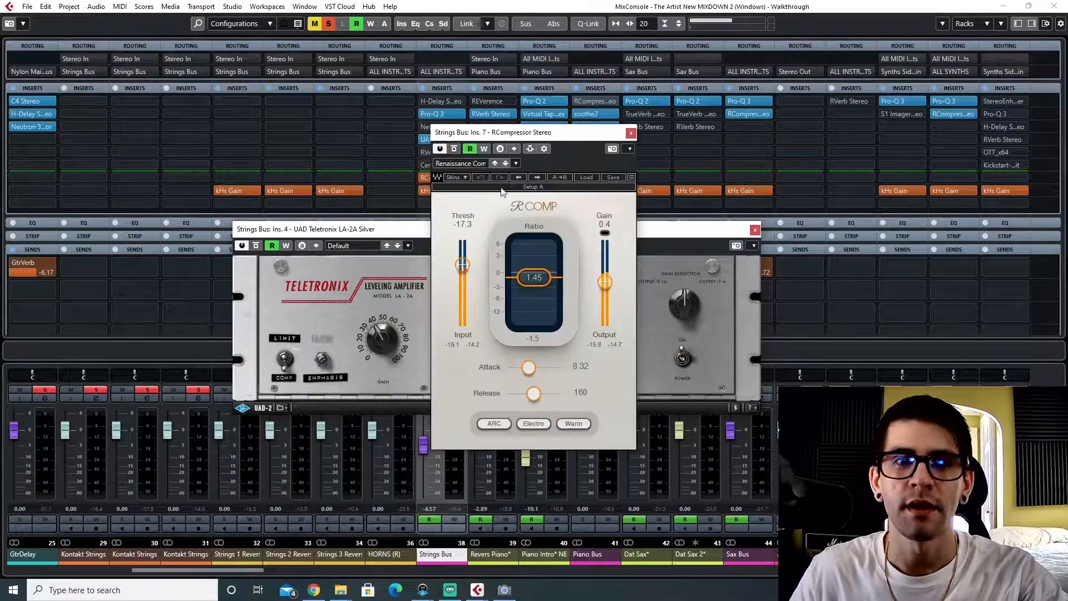
{"action": "left_click_drag", "start_coordinate": [539, 134], "coordinate": [908, 190]}
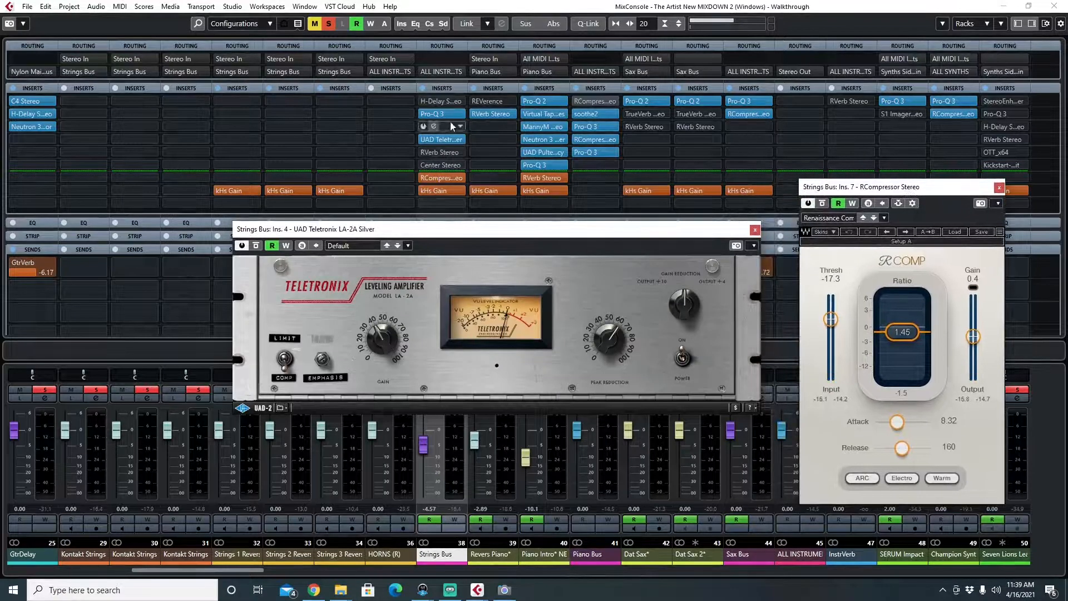
- Open the Strings Bus Pro-Q 3, inspect its 105.62 Hz cut, and audition the 177.11 Hz boost in solo
{"action": "left_click", "coordinate": [436, 111]}
{"action": "left_click_drag", "start_coordinate": [488, 122], "coordinate": [163, 36]}
{"action": "left_click", "coordinate": [127, 193]}
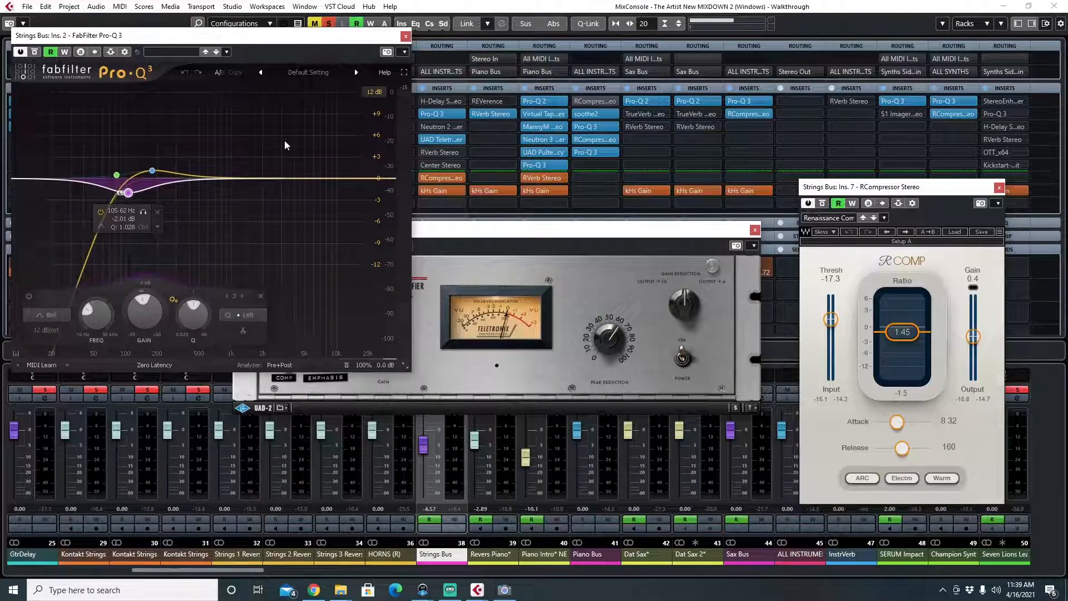
{"action": "left_click_drag", "start_coordinate": [505, 232], "coordinate": [512, 394]}
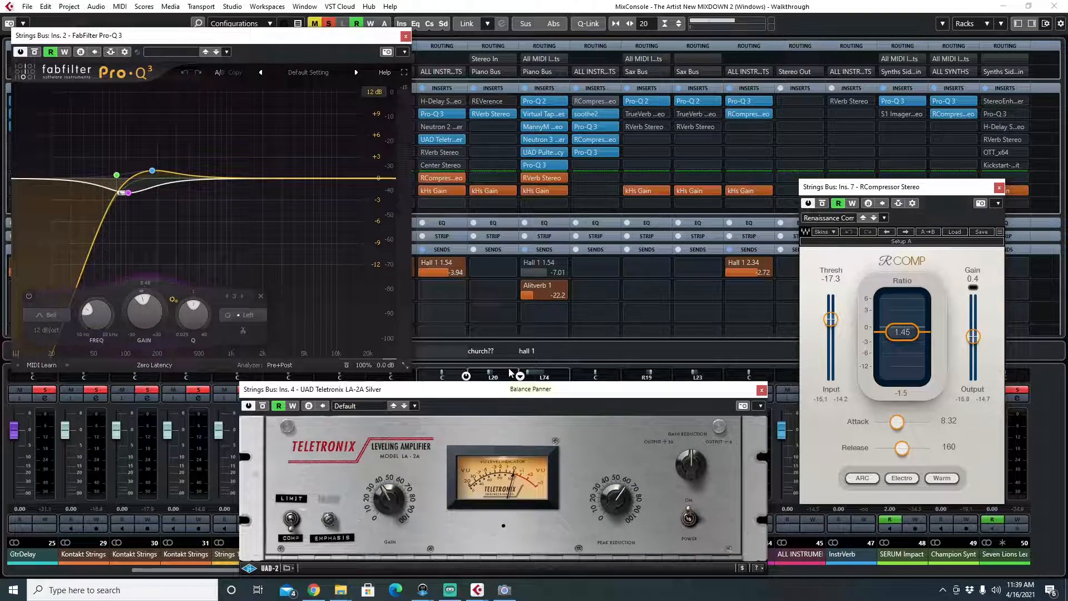
{"action": "left_click_drag", "start_coordinate": [271, 35], "coordinate": [282, 21]}
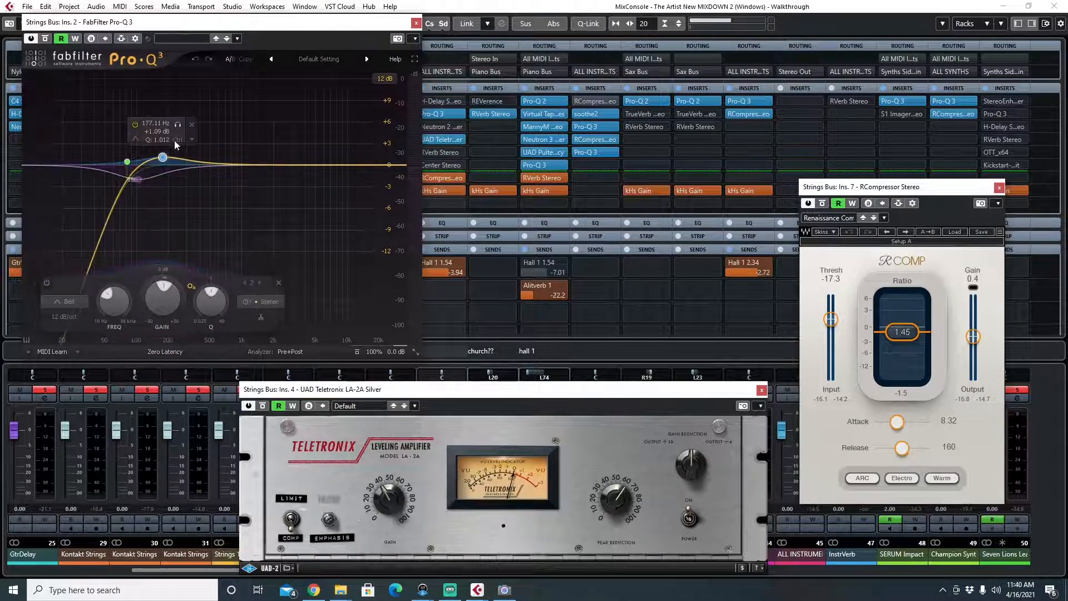
{"action": "key", "text": "space"}
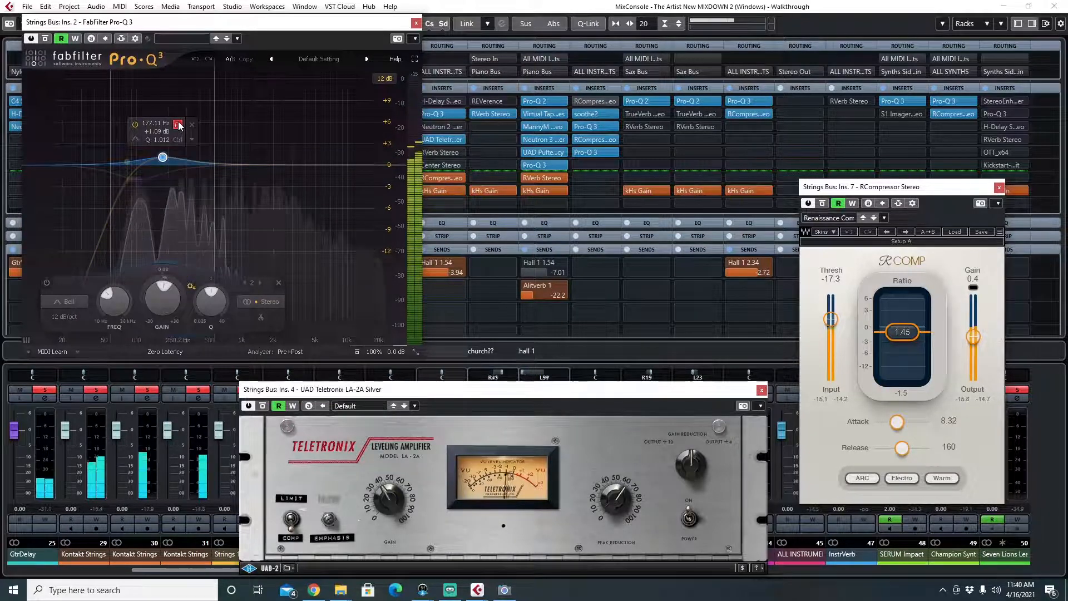
{"action": "left_click", "coordinate": [177, 125]}
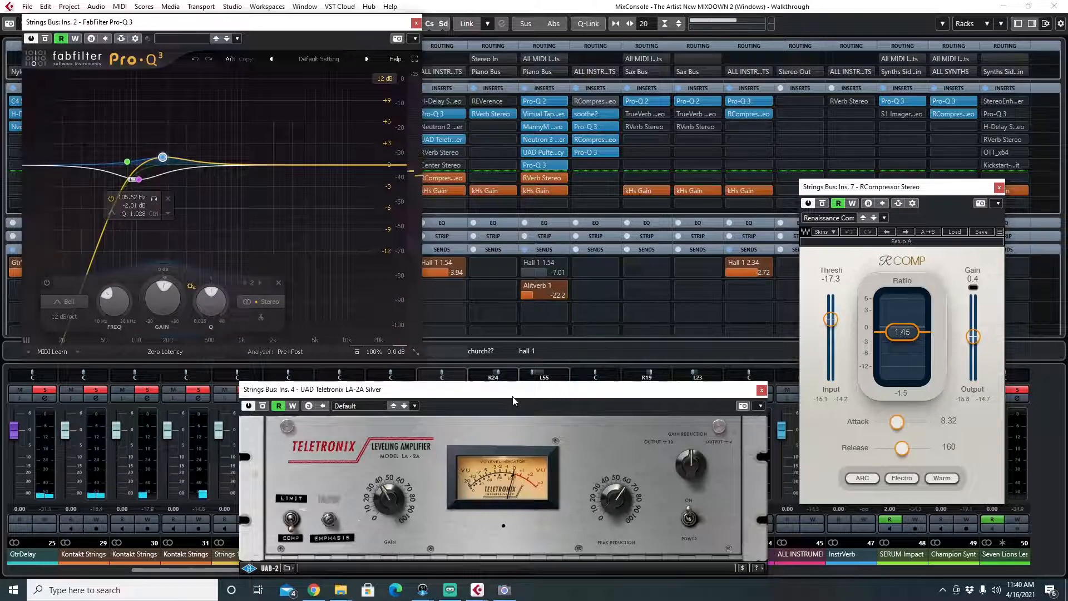
- Place the Strings Bus LA-2A and RCompressor beside the Pro-Q 3 and watch their metering during playback
{"action": "left_click_drag", "start_coordinate": [504, 394], "coordinate": [696, 50]}
{"action": "left_click_drag", "start_coordinate": [980, 195], "coordinate": [697, 252]}
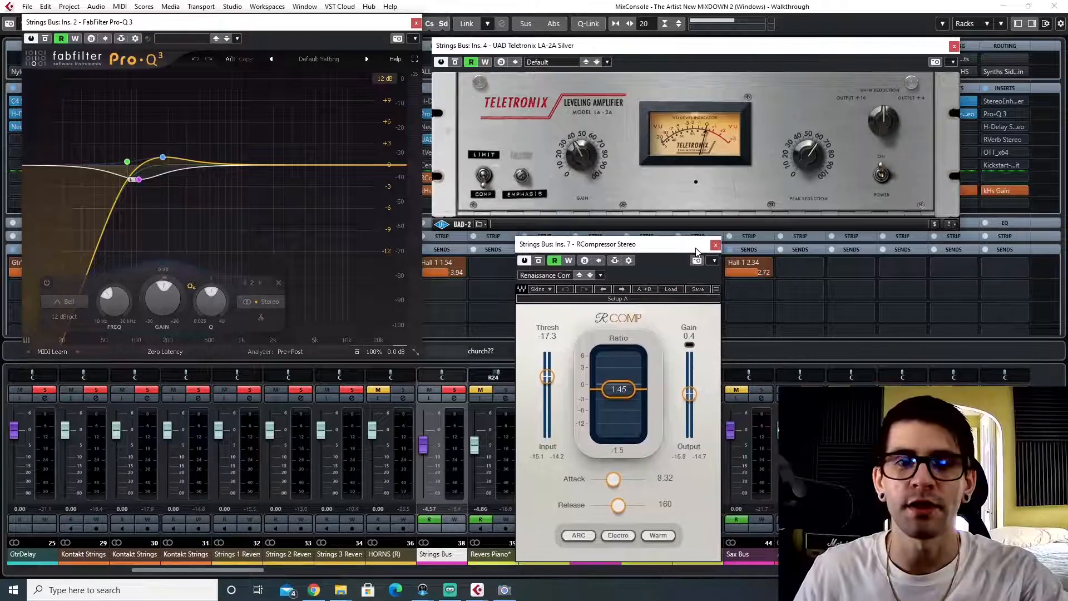
{"action": "left_click", "coordinate": [509, 293]}
{"action": "key", "text": "space"}
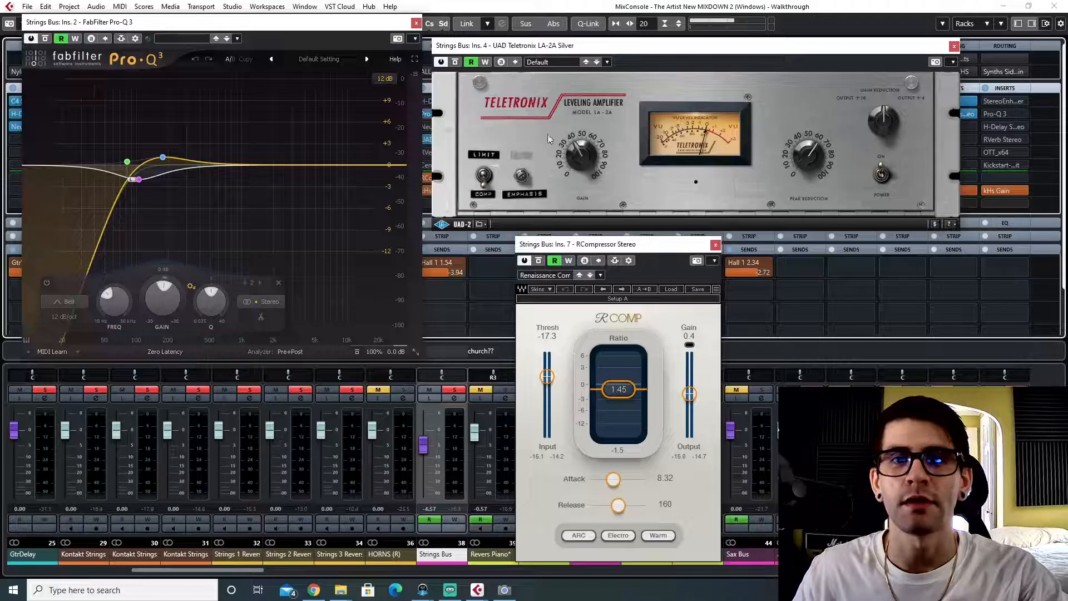
{"action": "key", "text": "space"}
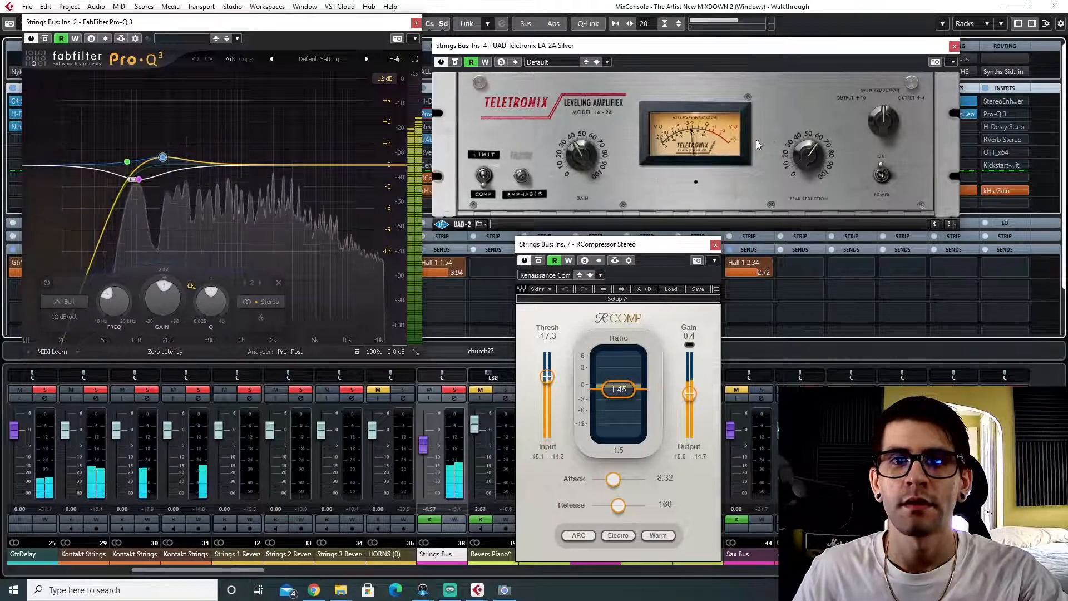
{"action": "key", "text": "space"}
- Close the three Strings Bus plug-in windows and select the Revers Piano channel followed by the Piano Intro channel
{"action": "left_click", "coordinate": [955, 46]}
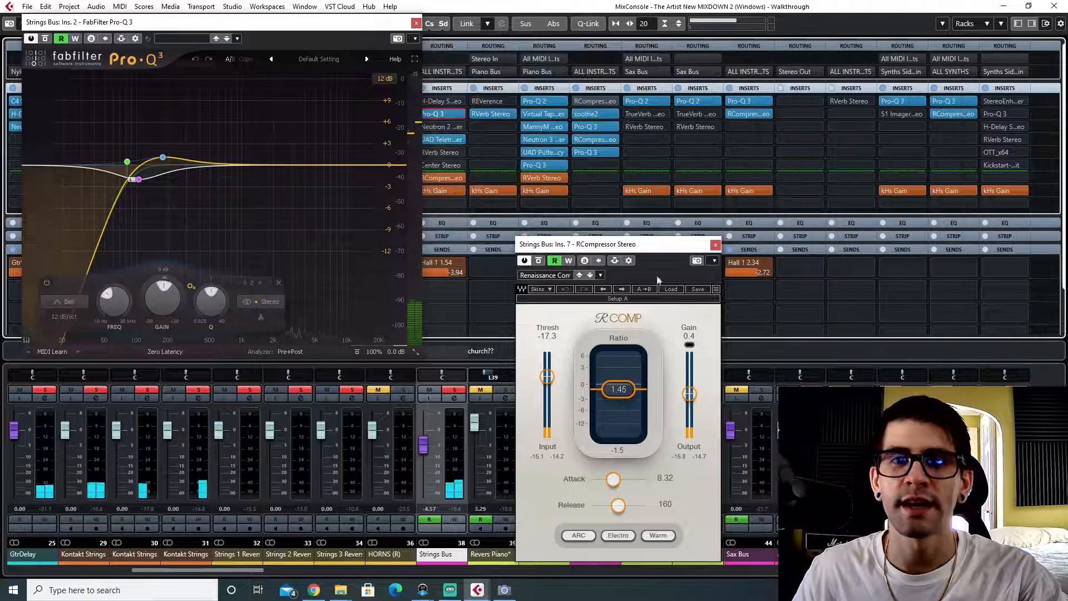
{"action": "left_click", "coordinate": [716, 245]}
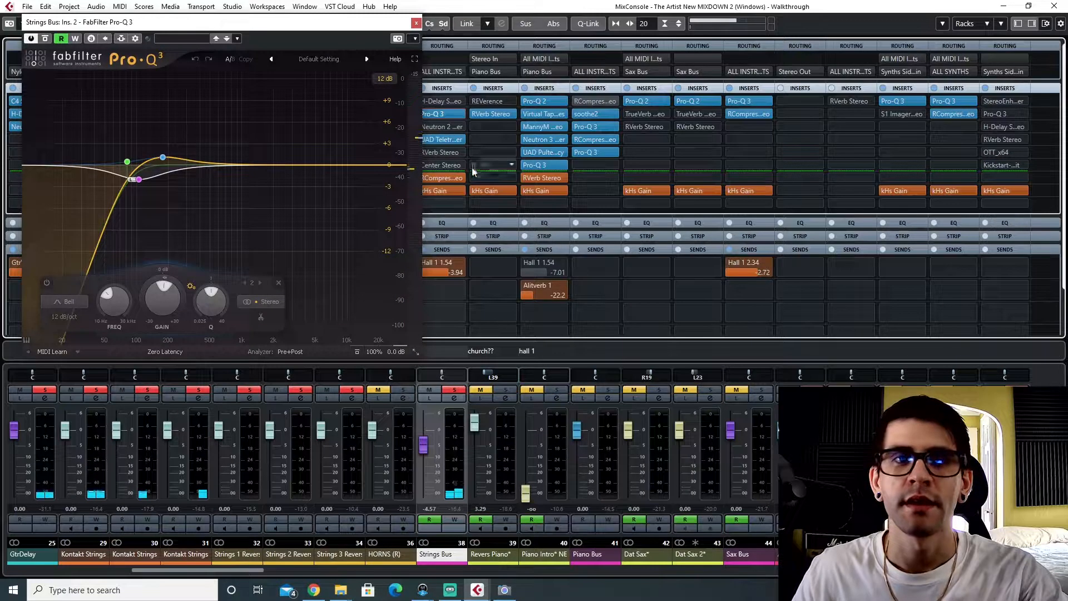
{"action": "left_click", "coordinate": [415, 23]}
{"action": "left_click", "coordinate": [492, 563]}
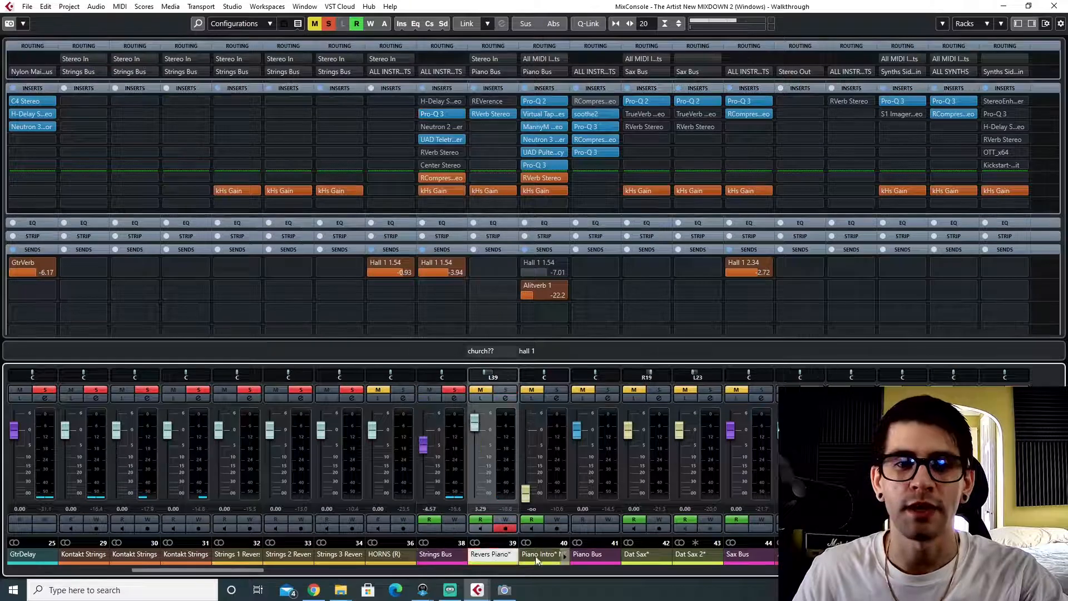
{"action": "left_click", "coordinate": [549, 558]}
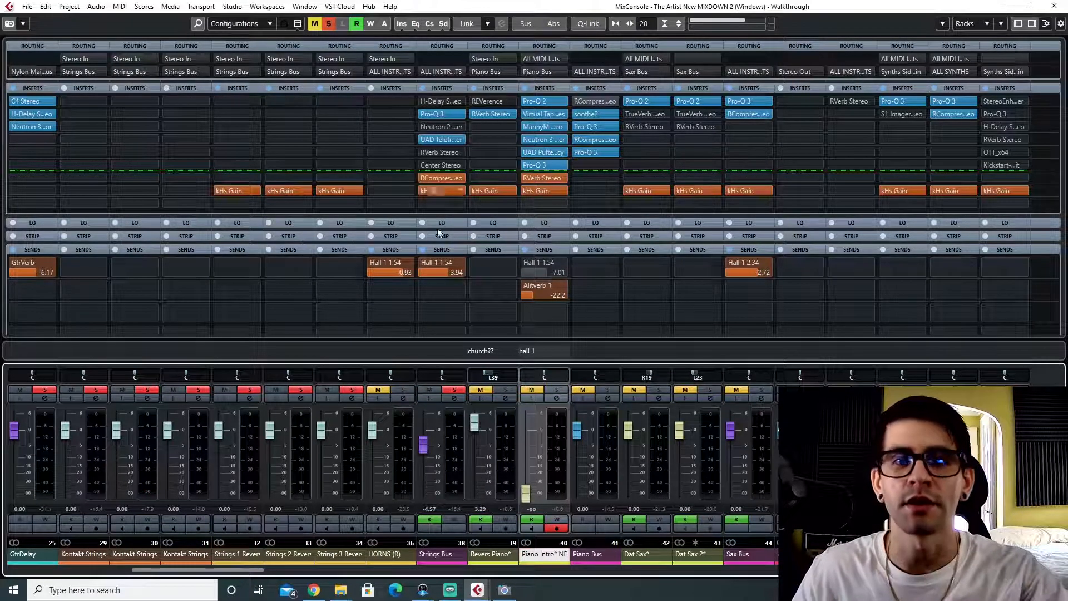
- Move on from the piano channels to the 808 16out channel and place the project playhead at bar 47
{"action": "left_click", "coordinate": [588, 555]}
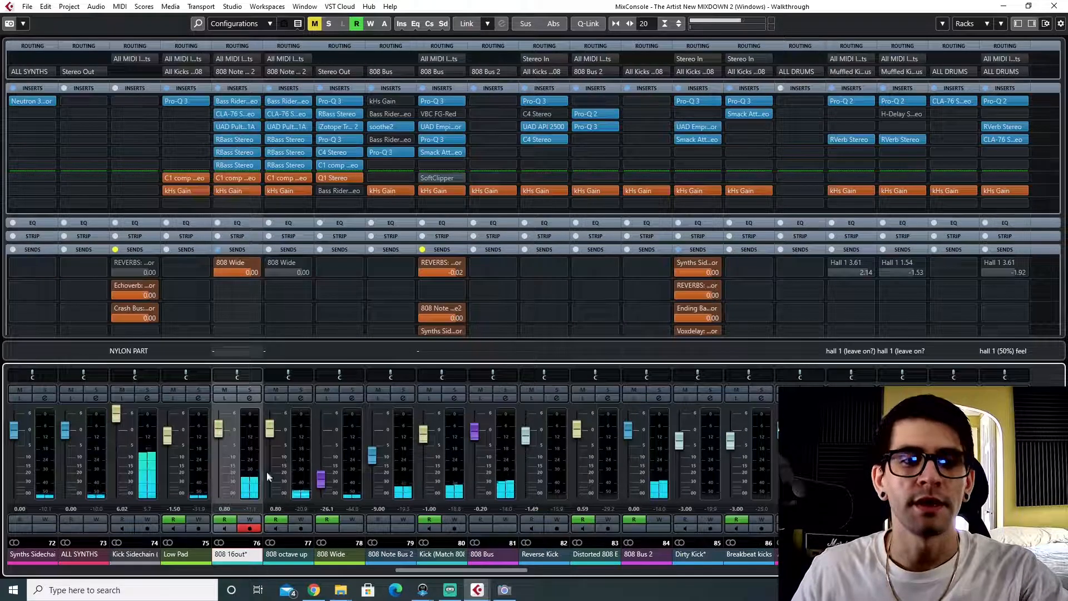
{"action": "key", "text": "F3"}
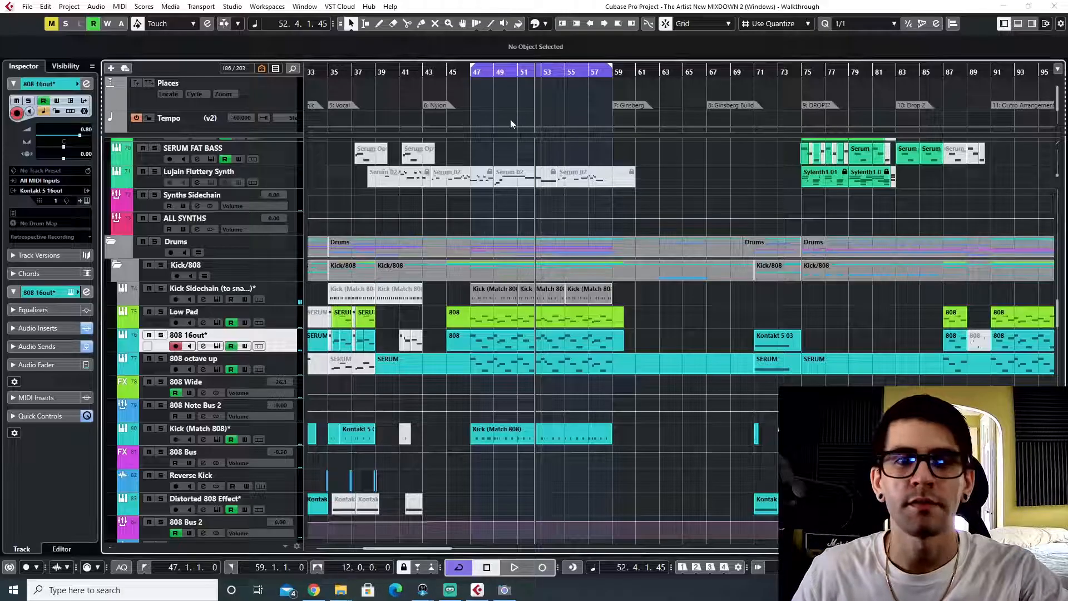
{"action": "scroll", "coordinate": [475, 279], "scroll_direction": "down", "scroll_amount": 5}
{"action": "scroll", "coordinate": [458, 281], "scroll_direction": "up", "scroll_amount": 5}
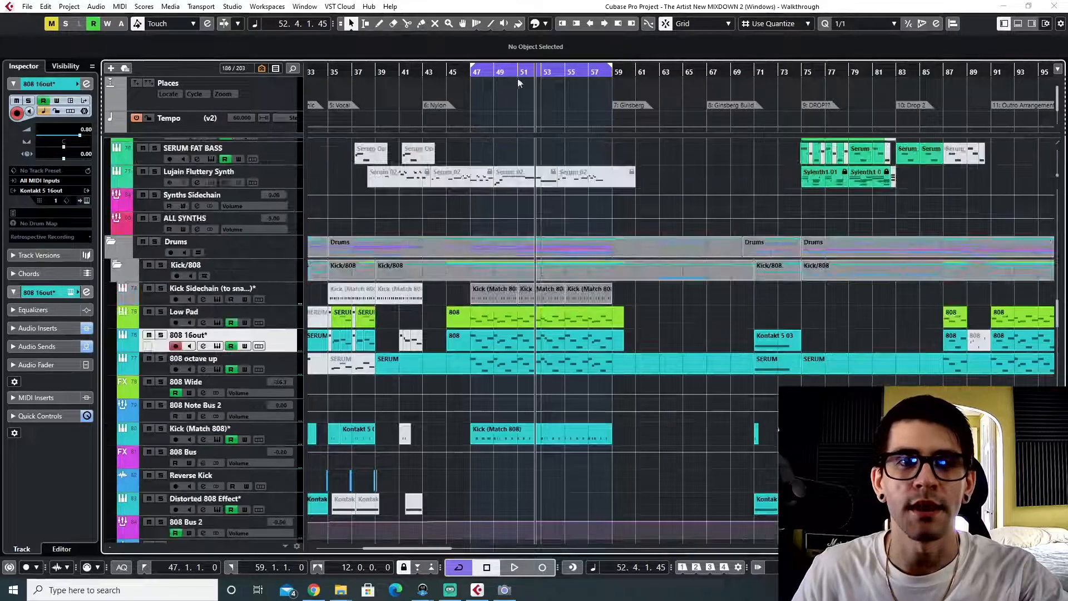
{"action": "left_click", "coordinate": [471, 71]}
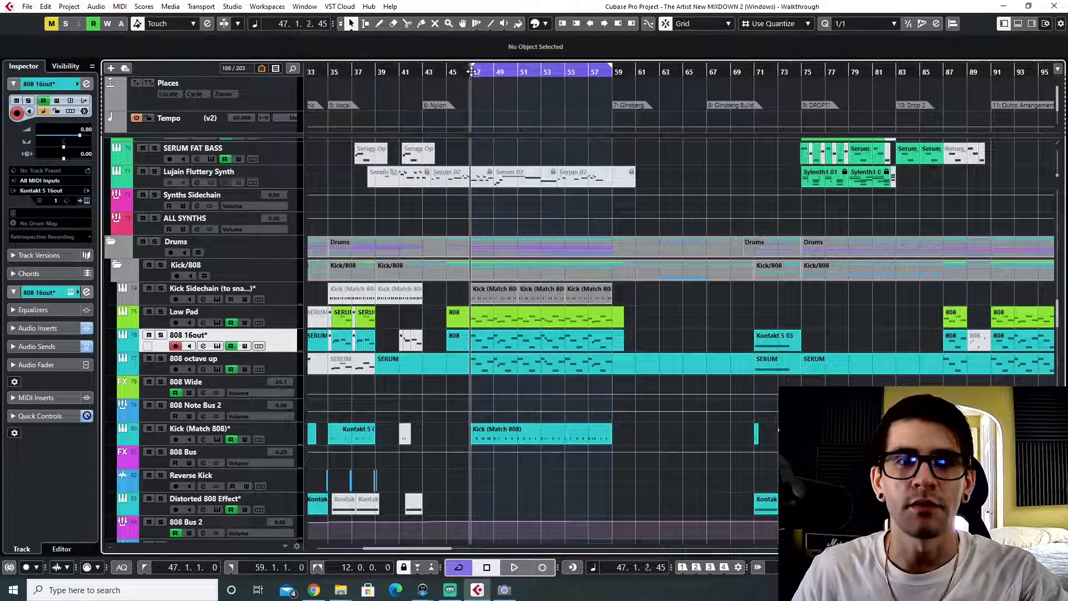
- Solo the 808 16out track and start playback in the MixConsole
{"action": "left_click", "coordinate": [265, 327]}
{"action": "left_click", "coordinate": [295, 345]}
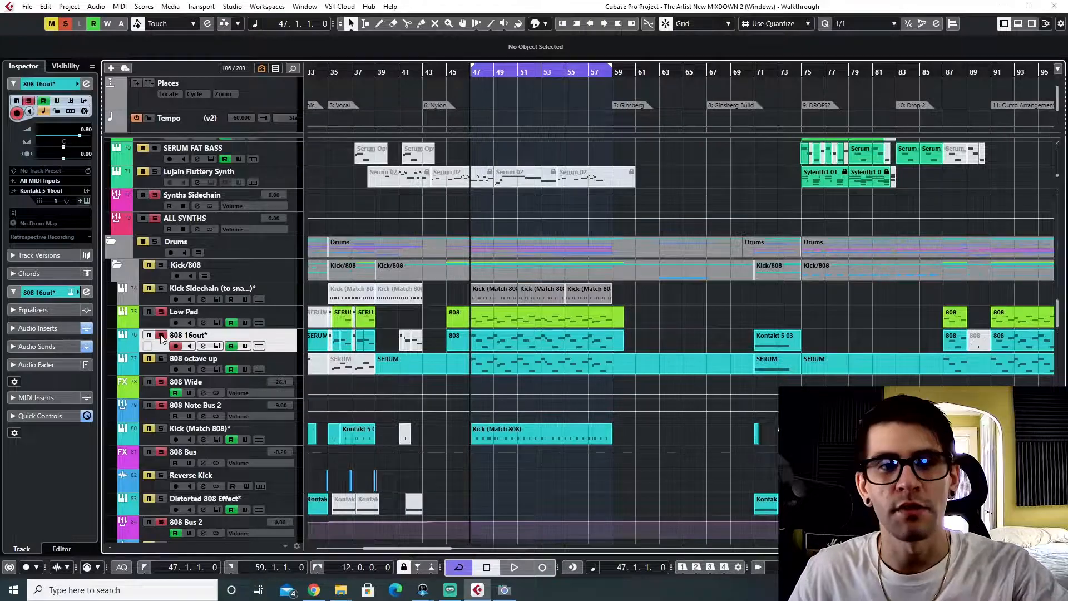
{"action": "key", "text": "F3"}
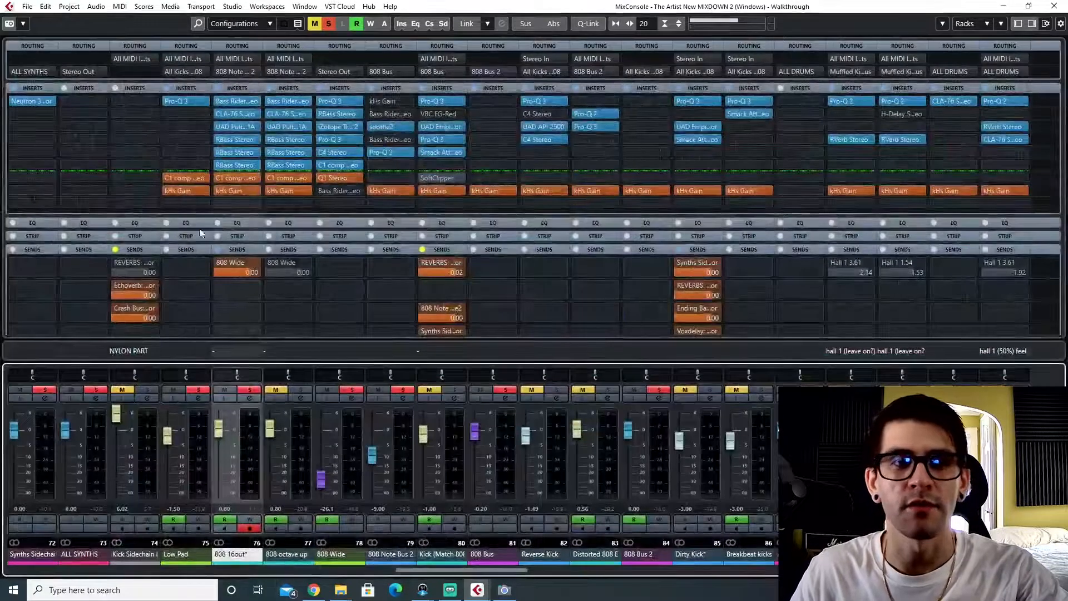
{"action": "key", "text": "space"}
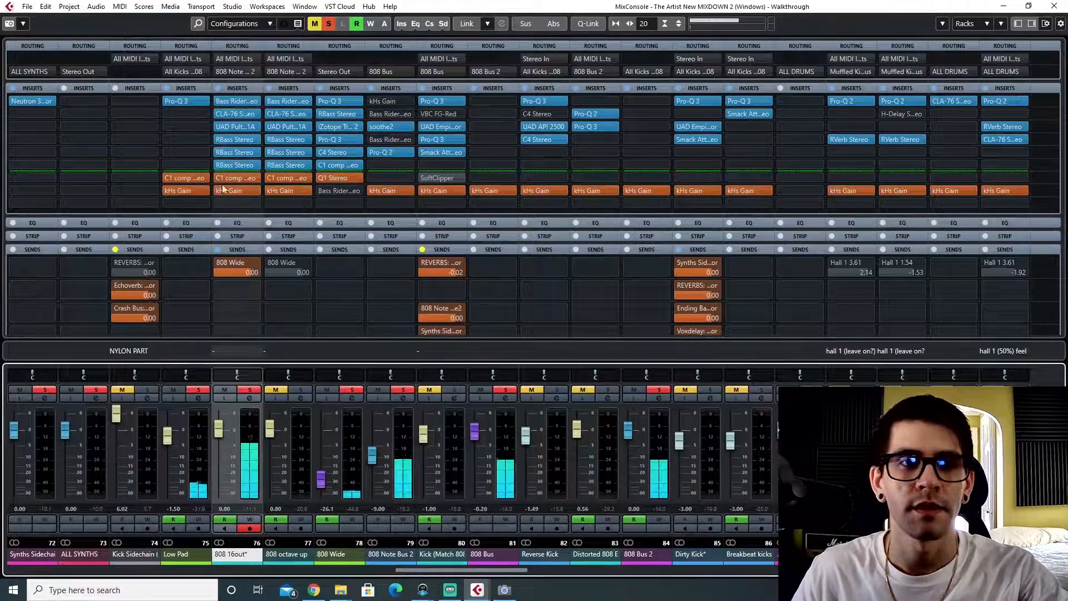
- Bypass the CLA-76, Pultec and three RBass inserts on 808 16out, and open its Bass Rider for inspection
{"action": "left_click", "coordinate": [218, 165]}
{"action": "left_click", "coordinate": [218, 152]}
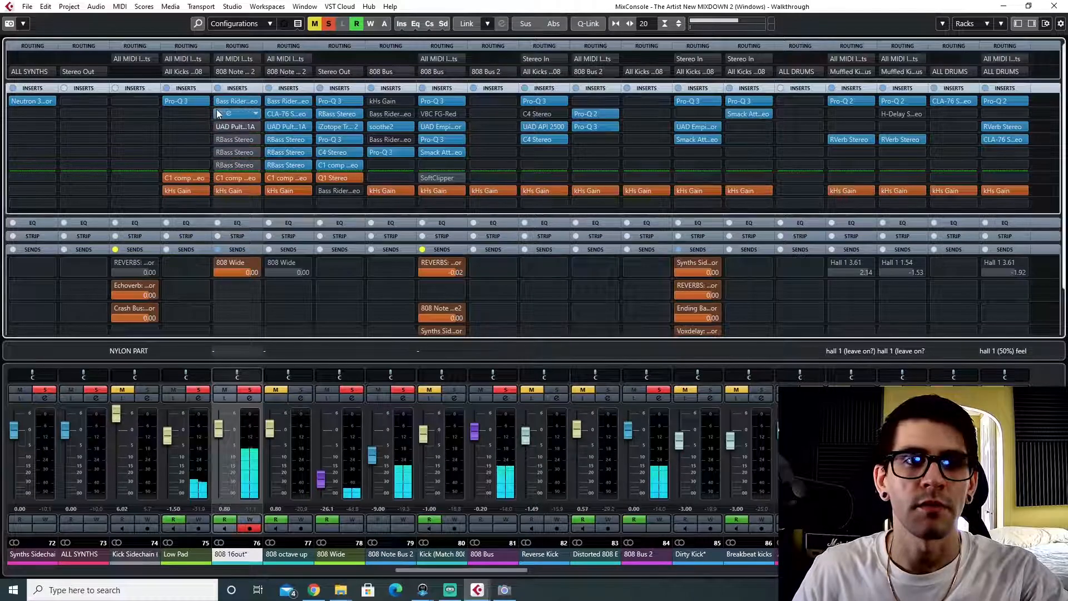
{"action": "left_click", "coordinate": [232, 102]}
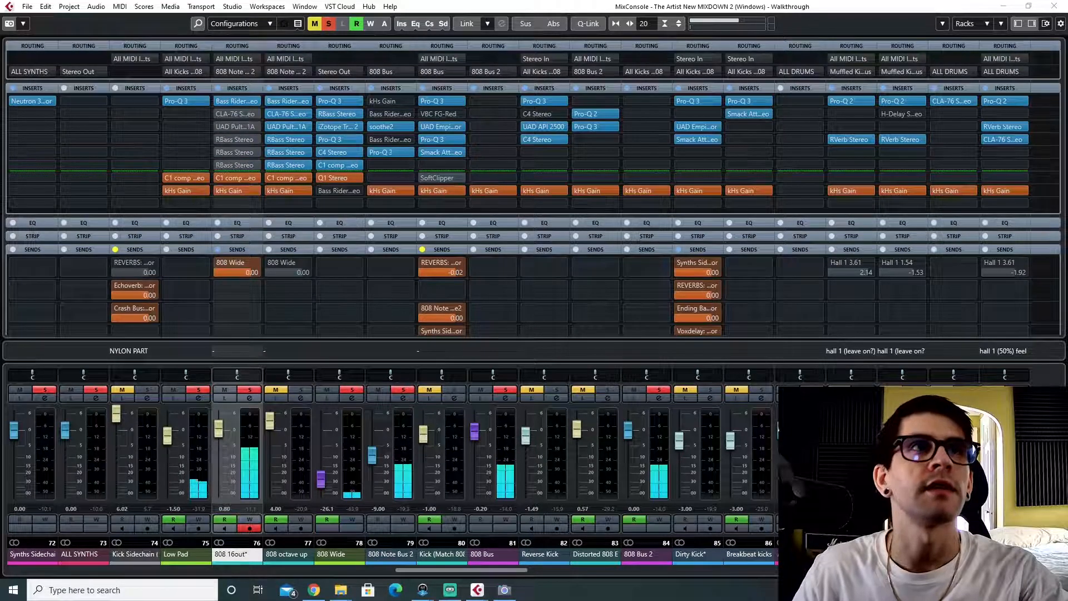
{"action": "left_click_drag", "start_coordinate": [515, 211], "coordinate": [518, 117]}
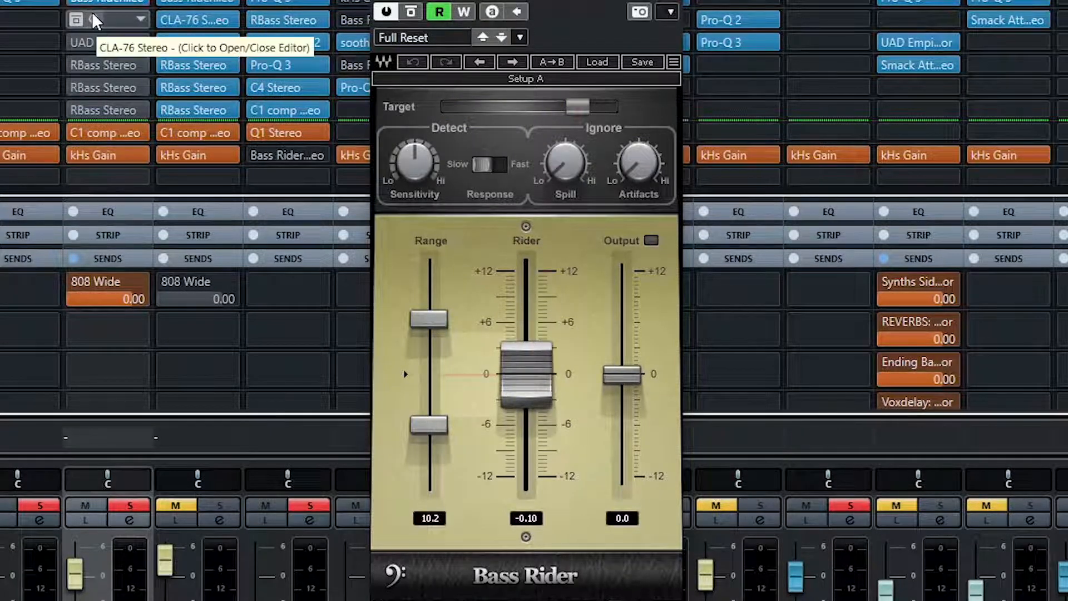
- Reactivate and open the 808 16out CLA-76, inspect its compression, and move its window below the Bass Rider controls
{"action": "left_click", "coordinate": [92, 11]}
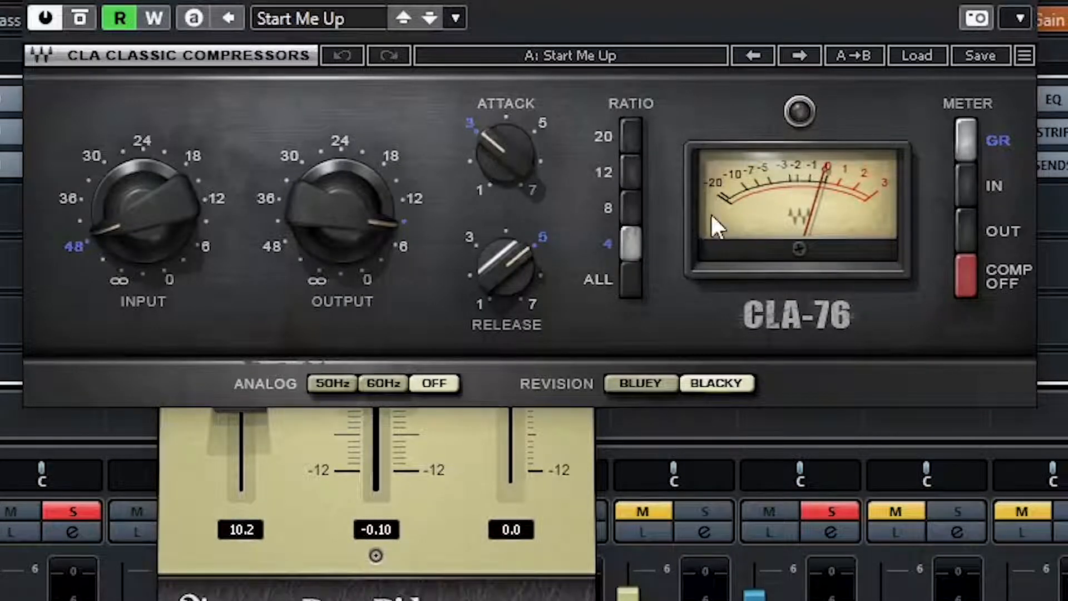
{"action": "left_click_drag", "start_coordinate": [580, 174], "coordinate": [494, 238]}
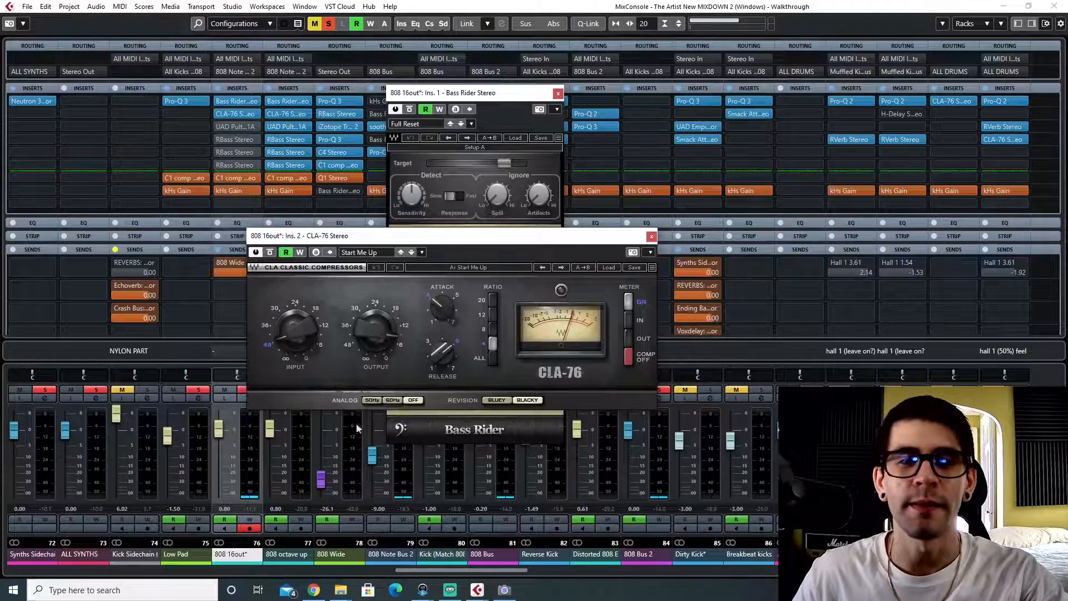
{"action": "left_click_drag", "start_coordinate": [423, 245], "coordinate": [419, 253]}
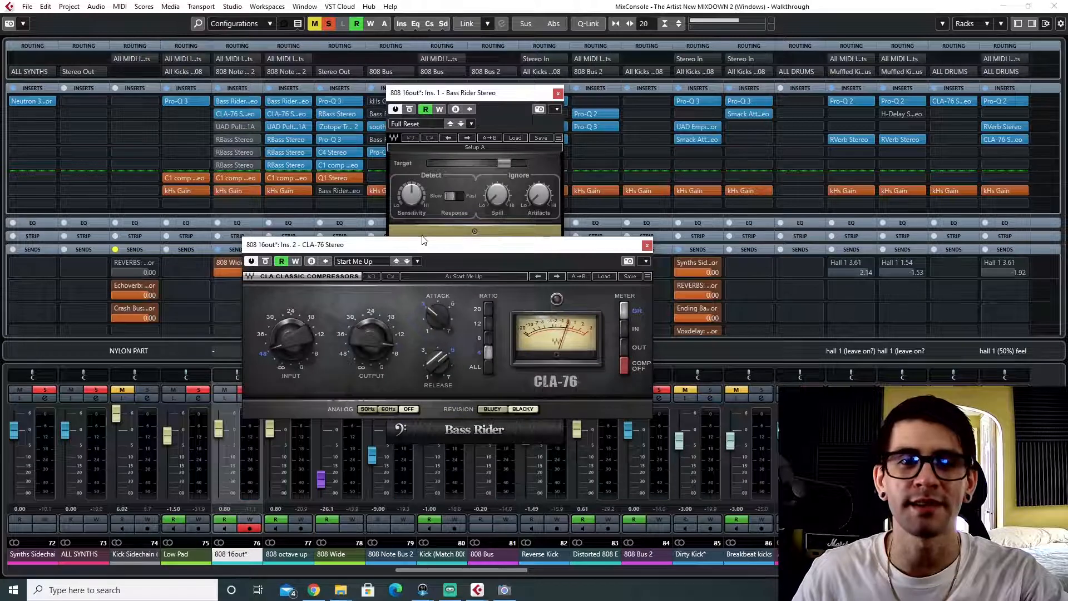
- Reactivate the 808 16out Pultec EQP-1A and first RBass, arrange their windows, and close the earlier plug-in windows
{"action": "left_click", "coordinate": [220, 128]}
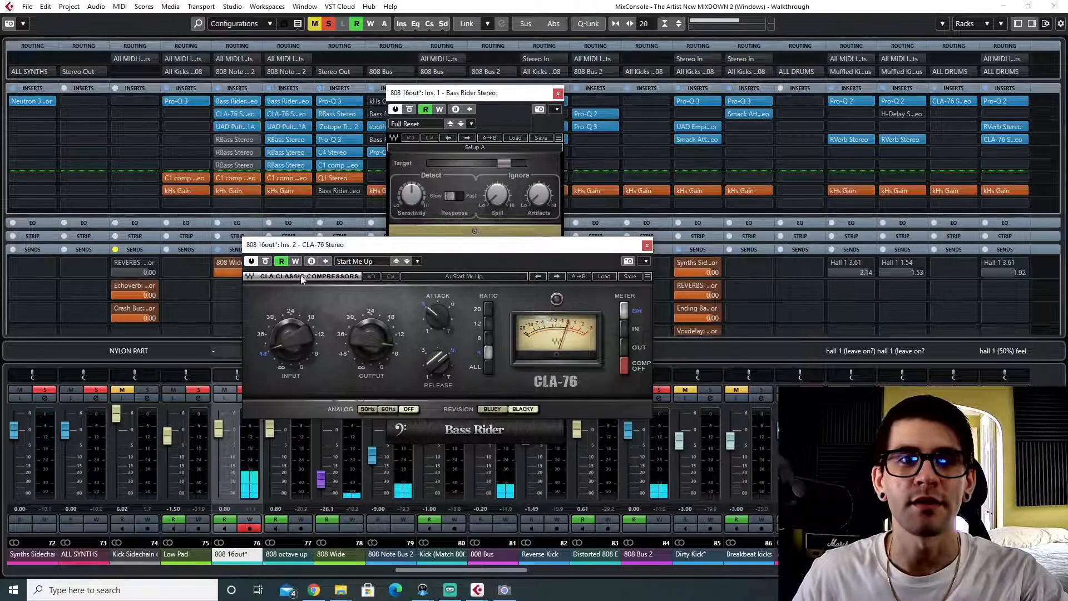
{"action": "left_click_drag", "start_coordinate": [590, 3], "coordinate": [500, 219]}
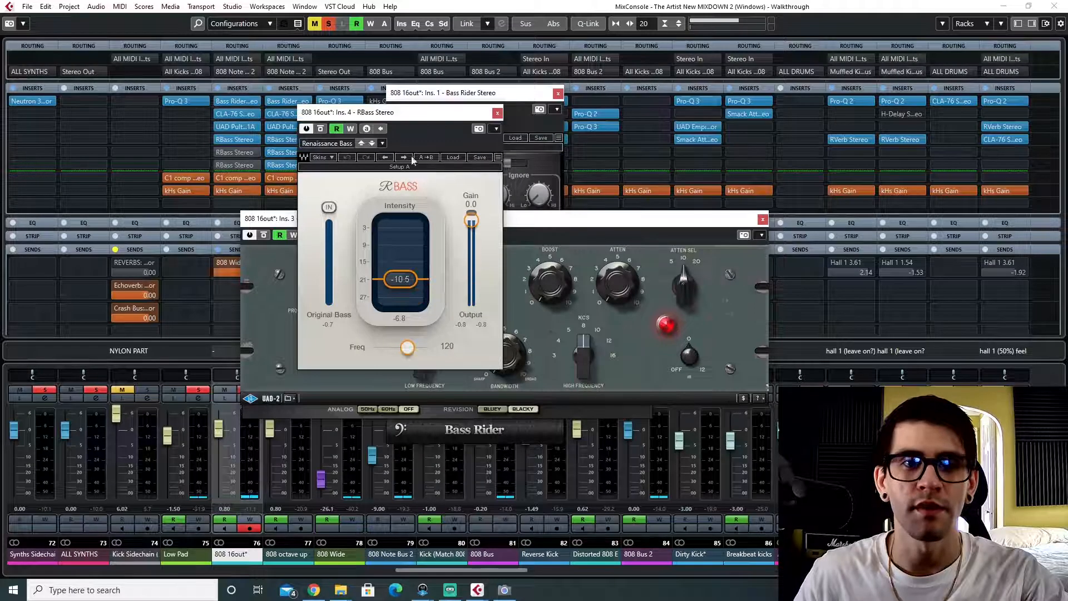
{"action": "left_click_drag", "start_coordinate": [419, 110], "coordinate": [499, 219]}
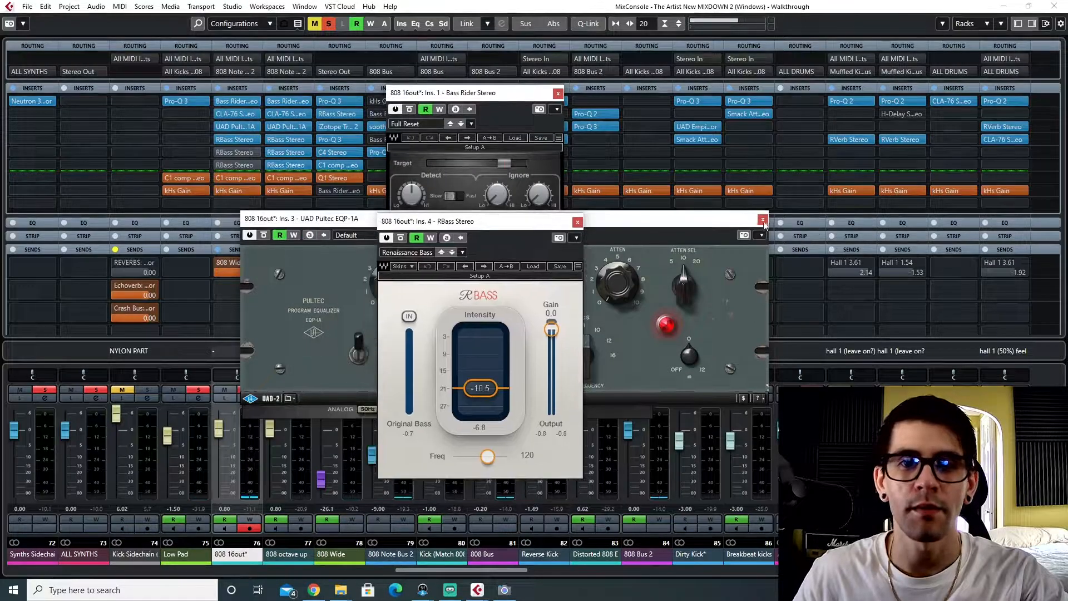
{"action": "left_click", "coordinate": [558, 92]}
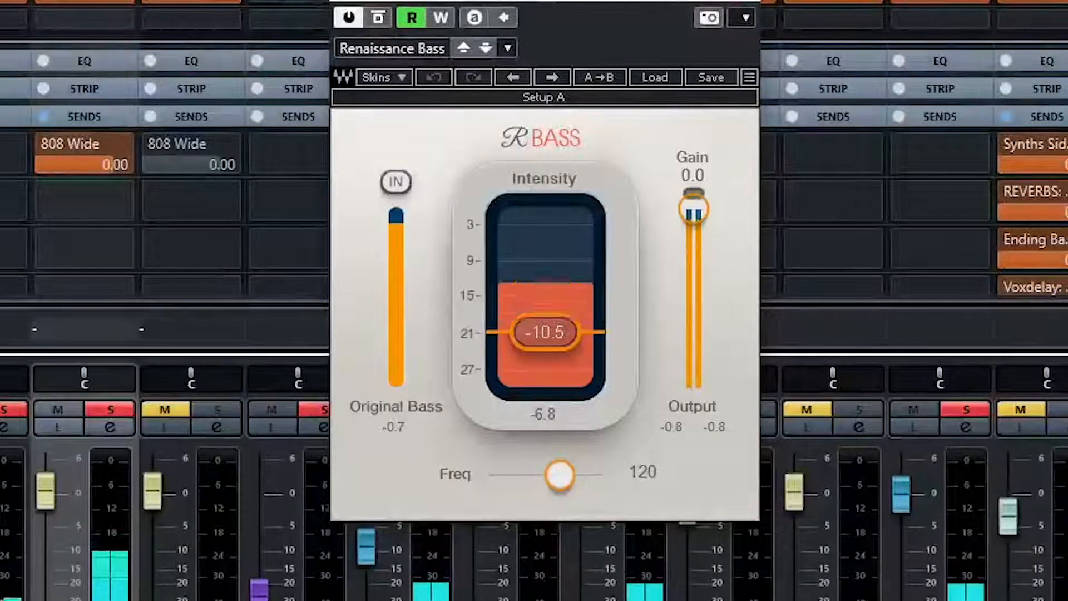
- Compare the insert 4 RBass bypassed and active on the soloed 808, and stop playback
{"action": "left_click", "coordinate": [378, 18]}
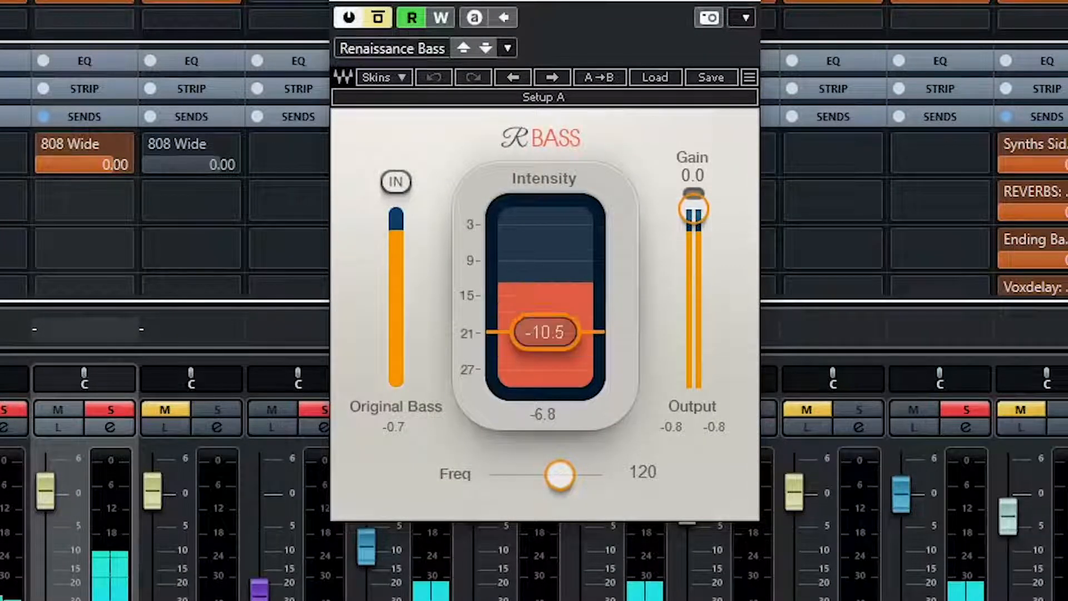
{"action": "left_click", "coordinate": [378, 17]}
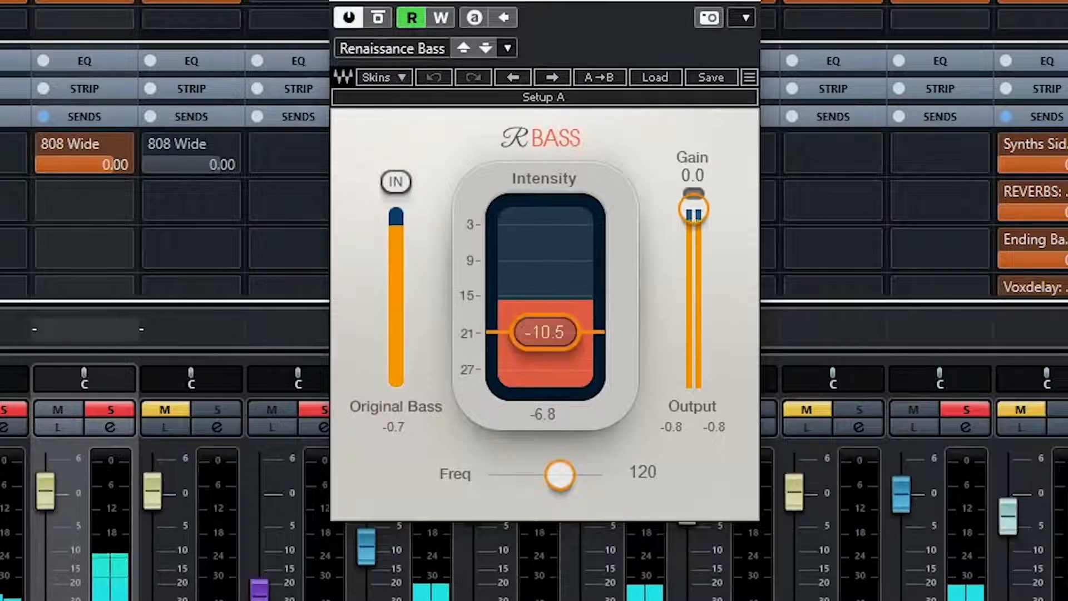
{"action": "key", "text": "space"}
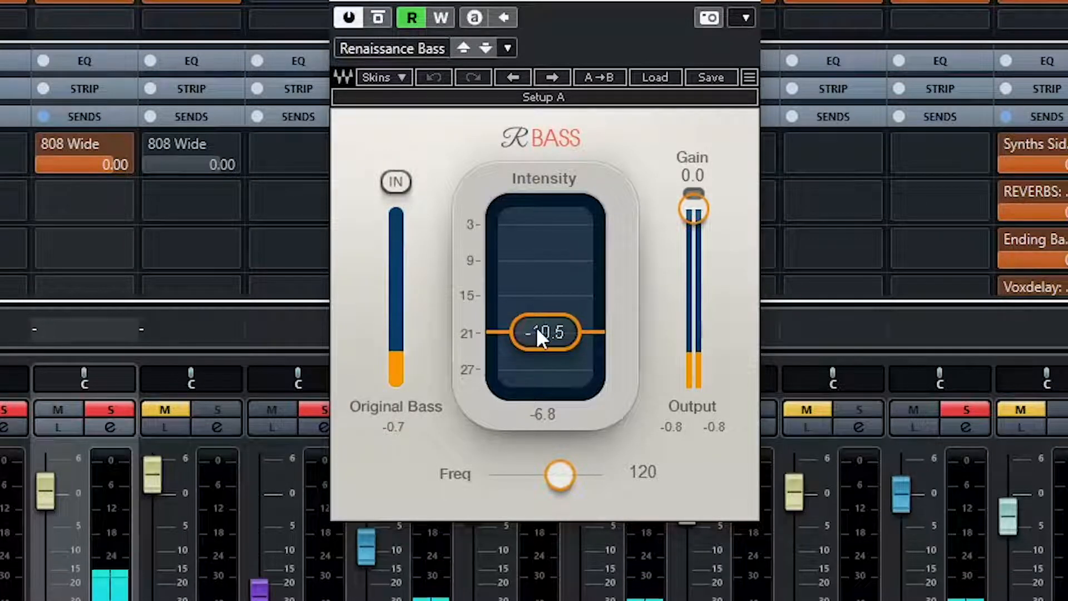
- Try an intensity of 14.6 on the insert 4 RBass during playback, and undo the change
{"action": "key", "text": "space"}
{"action": "left_click_drag", "start_coordinate": [538, 331], "coordinate": [537, 246]}
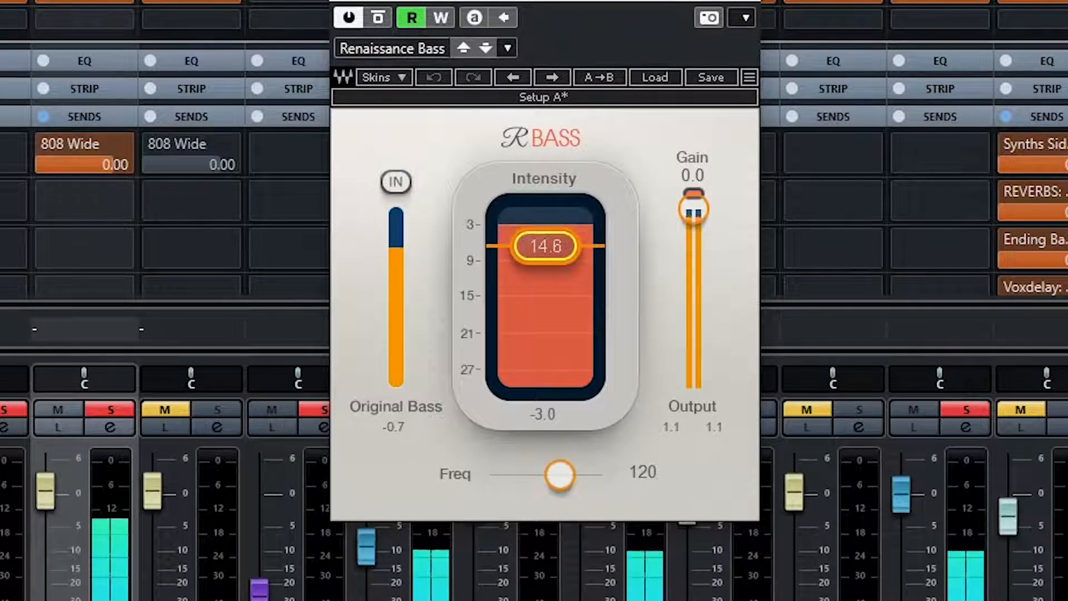
{"action": "left_click", "coordinate": [434, 77]}
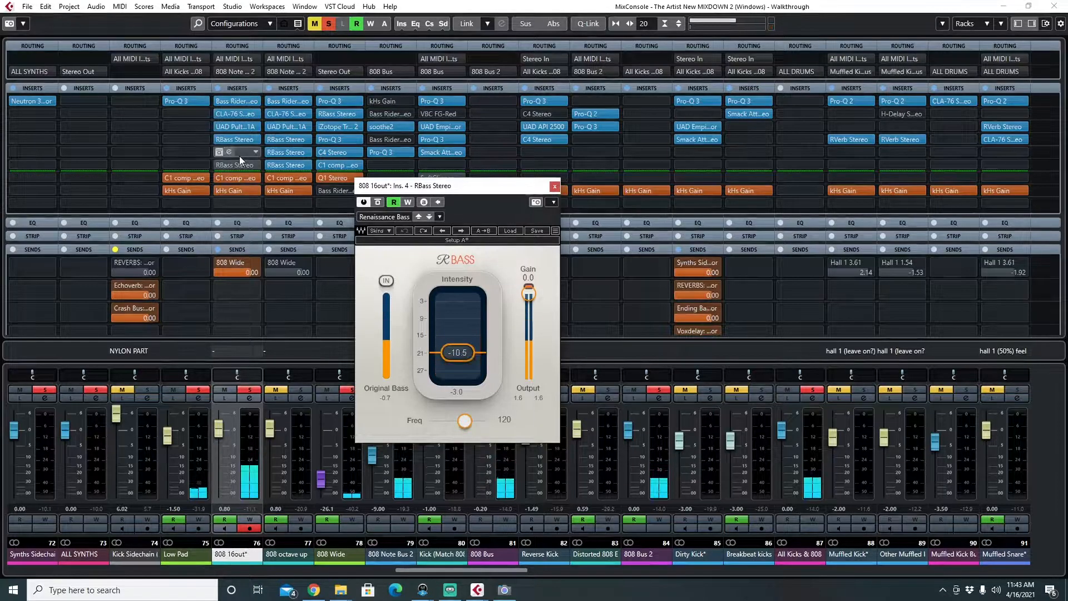
- Open and reactivate the insert 5 RBass on 808 16out, reposition it, and close the insert 4 RBass window
{"action": "left_click", "coordinate": [239, 155]}
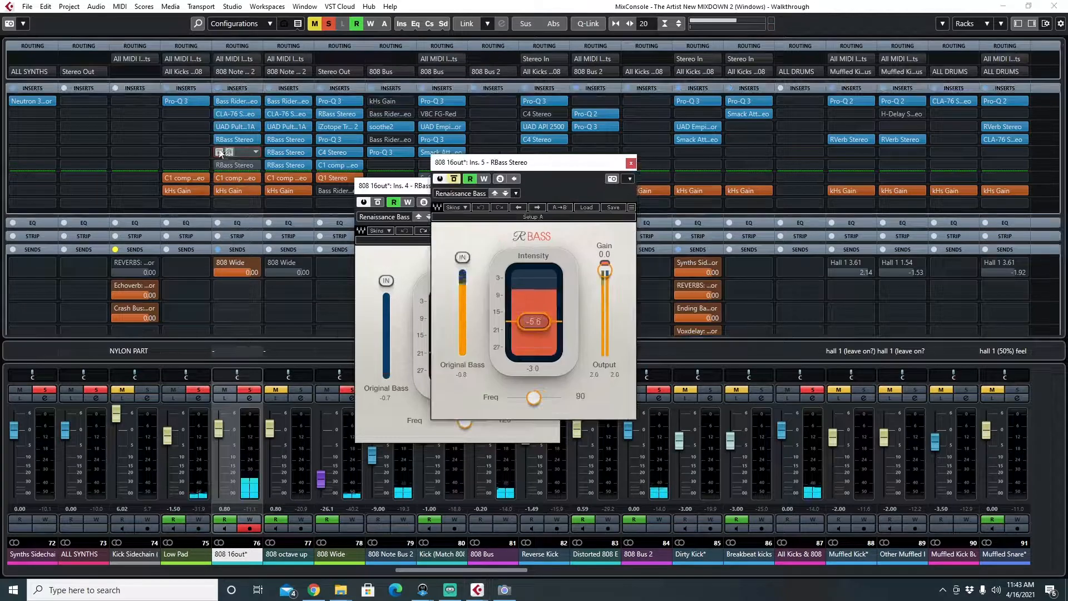
{"action": "left_click", "coordinate": [221, 154]}
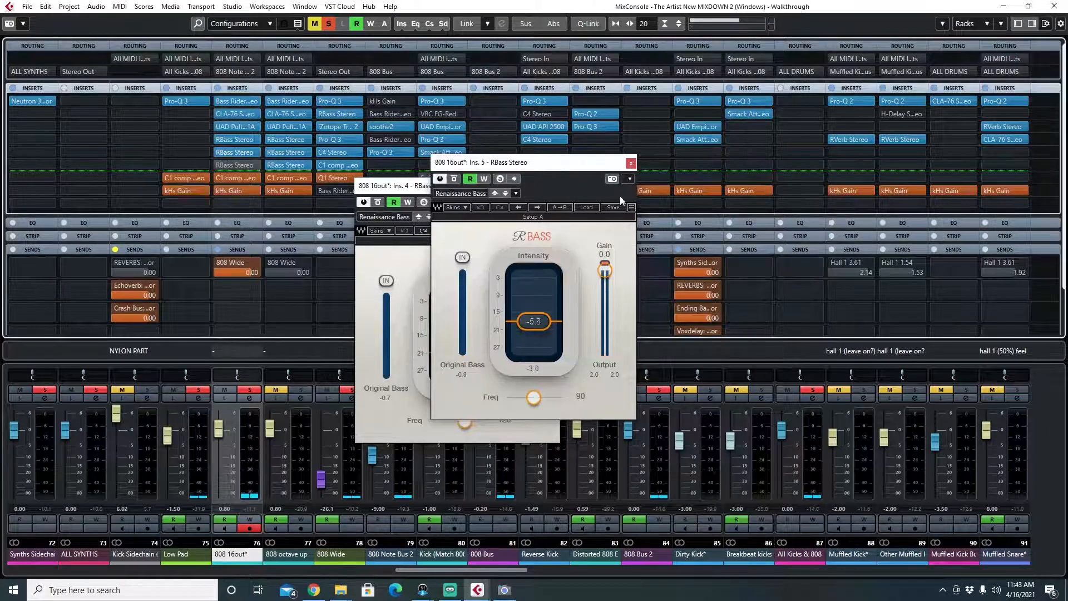
{"action": "left_click_drag", "start_coordinate": [528, 165], "coordinate": [440, 224]}
{"action": "left_click", "coordinate": [555, 187]}
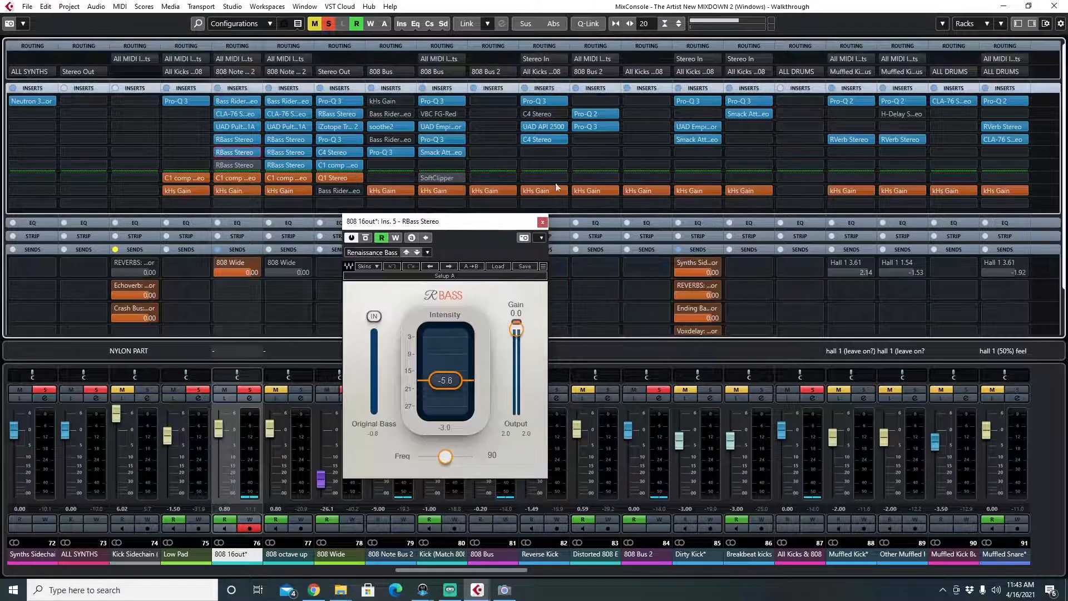
- Try an intensity of 16.9 on the insert 5 RBass, undo it, and close the plug-in window
{"action": "left_click_drag", "start_coordinate": [445, 380], "coordinate": [446, 344]}
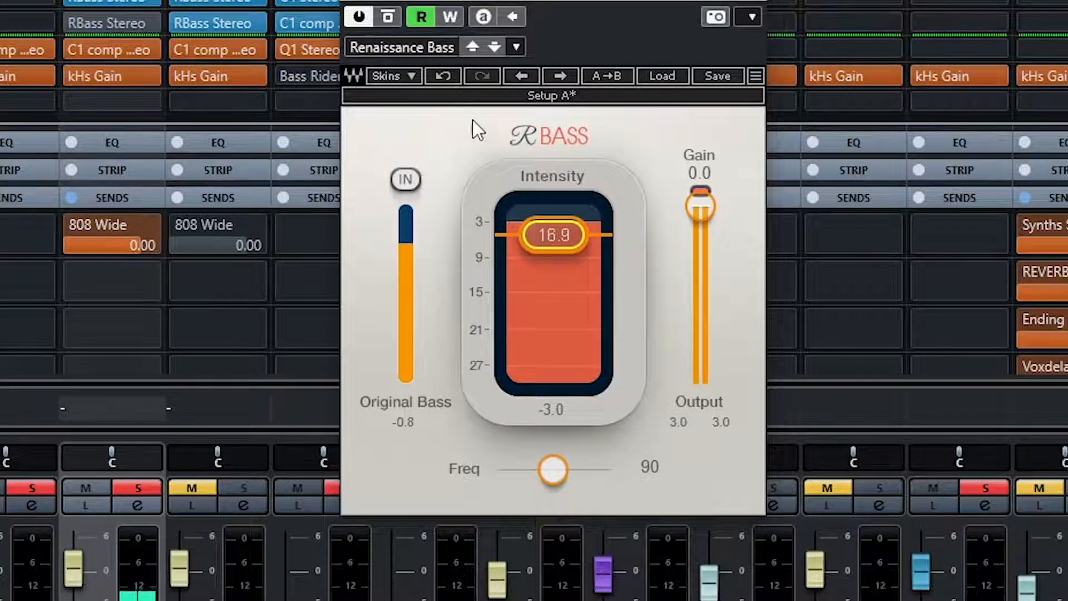
{"action": "left_click", "coordinate": [443, 77]}
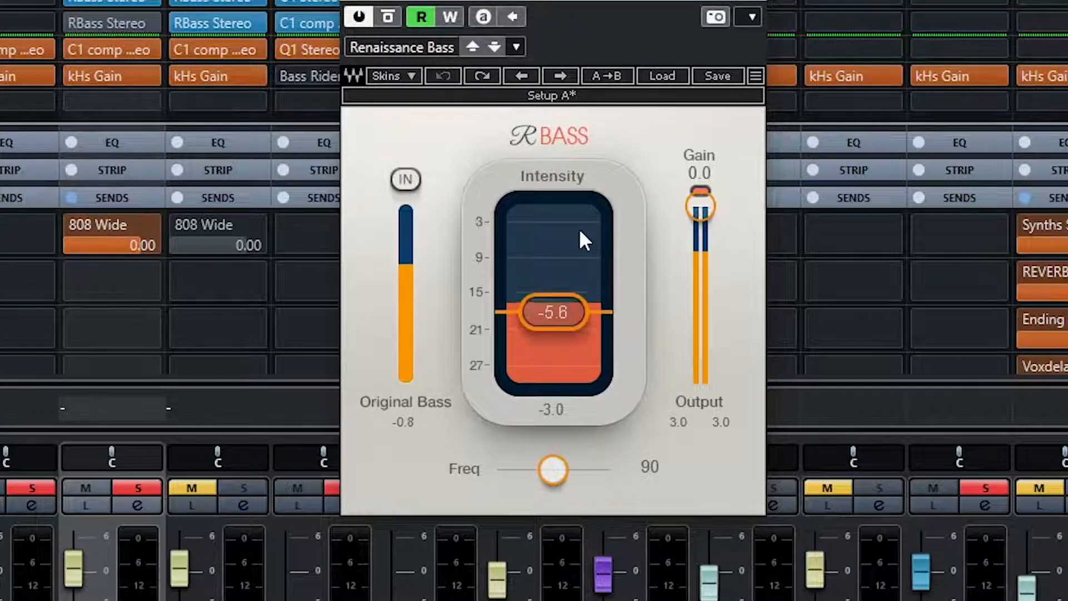
{"action": "left_click", "coordinate": [751, 0]}
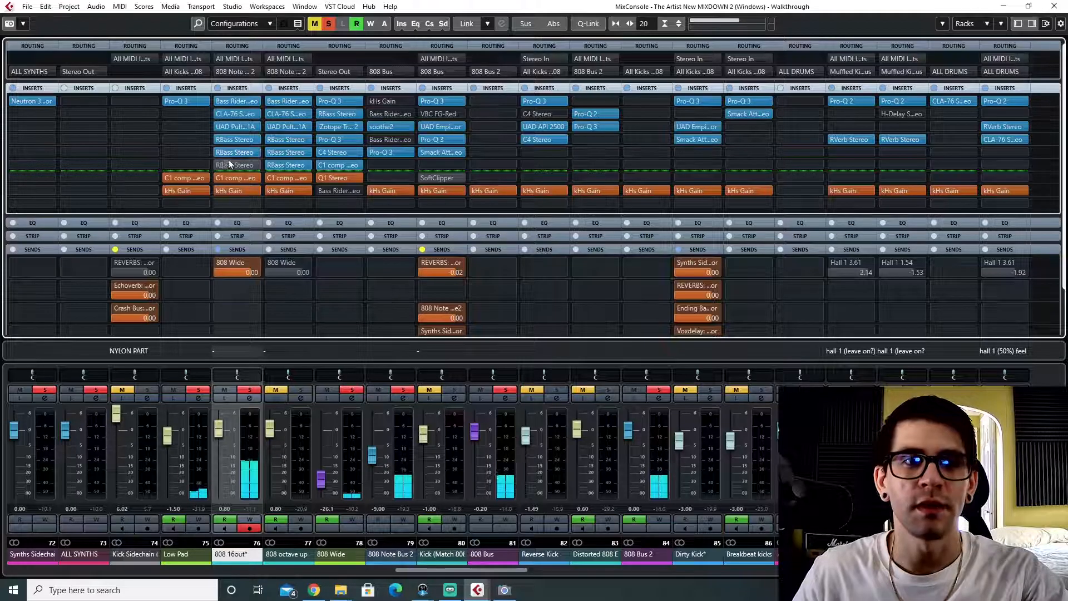
- Reactivate and open the insert 6 RBass on 808 16out, and reposition its window to review the settings
{"action": "left_click", "coordinate": [233, 165]}
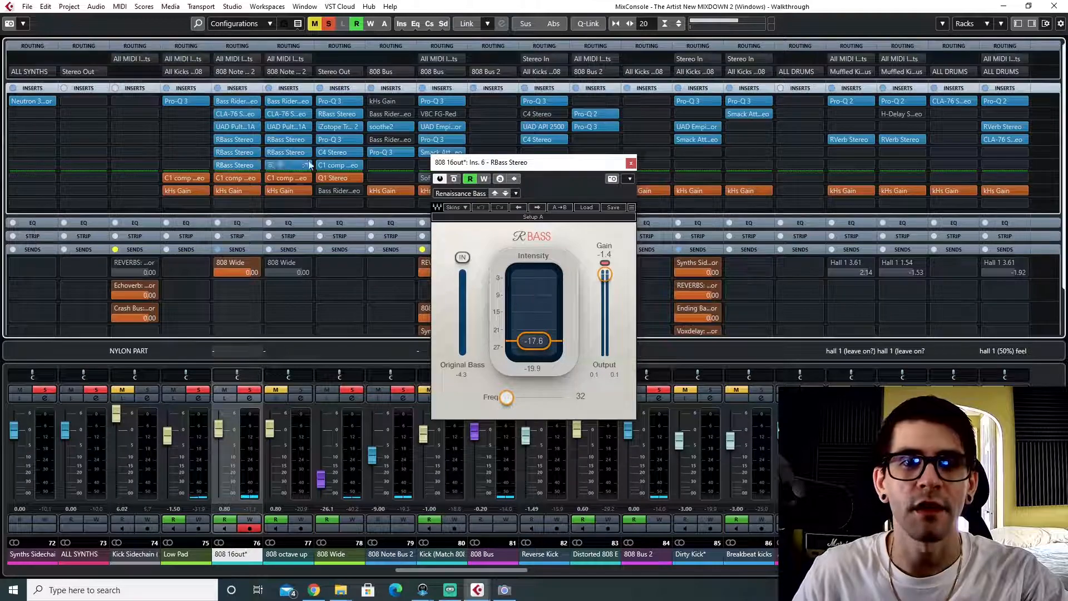
{"action": "left_click_drag", "start_coordinate": [559, 163], "coordinate": [510, 202]}
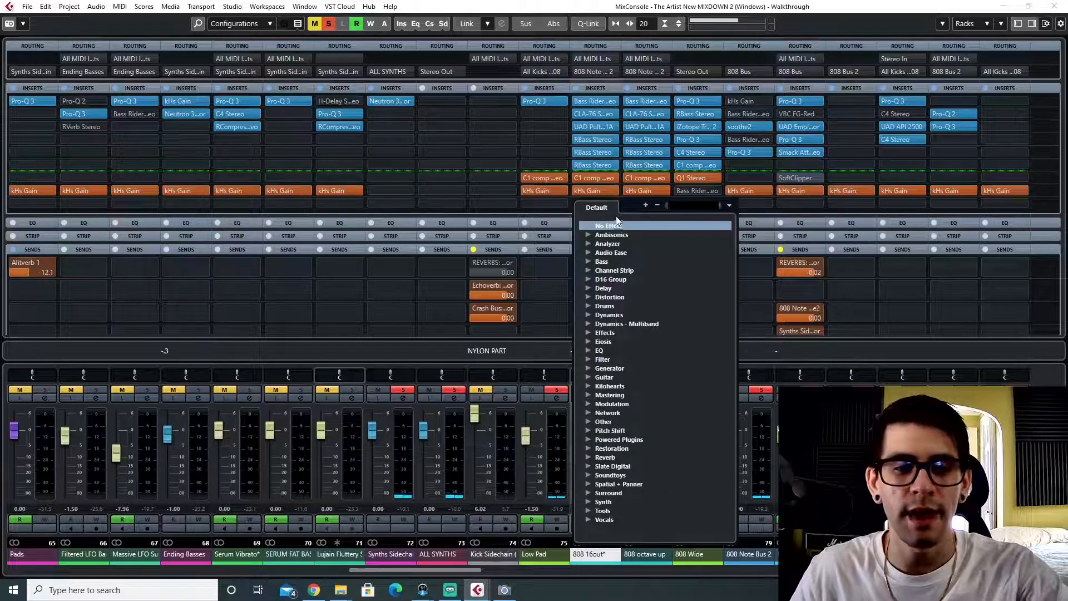
- Search the effects list for "pro" and add a Pro-Q 3 to insert slot 9 of the 808 16out channel
{"action": "type", "text": "fabf"}
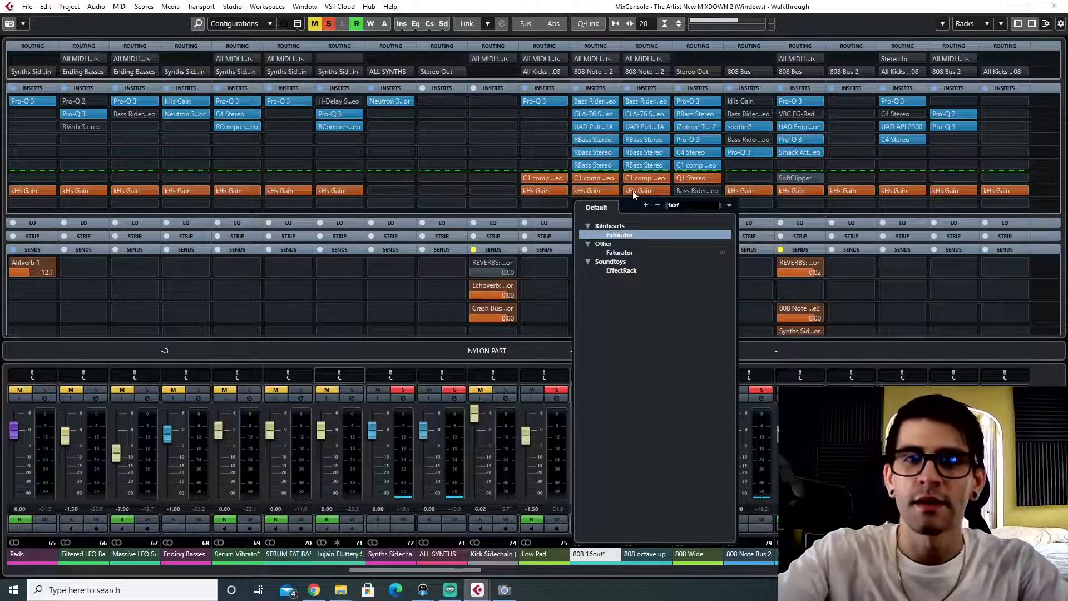
{"action": "key", "text": "BackSpace"}
{"action": "key", "text": "BackSpace"}
{"action": "key", "text": "BackSpace"}
{"action": "key", "text": "BackSpace"}
{"action": "type", "text": "pro"}
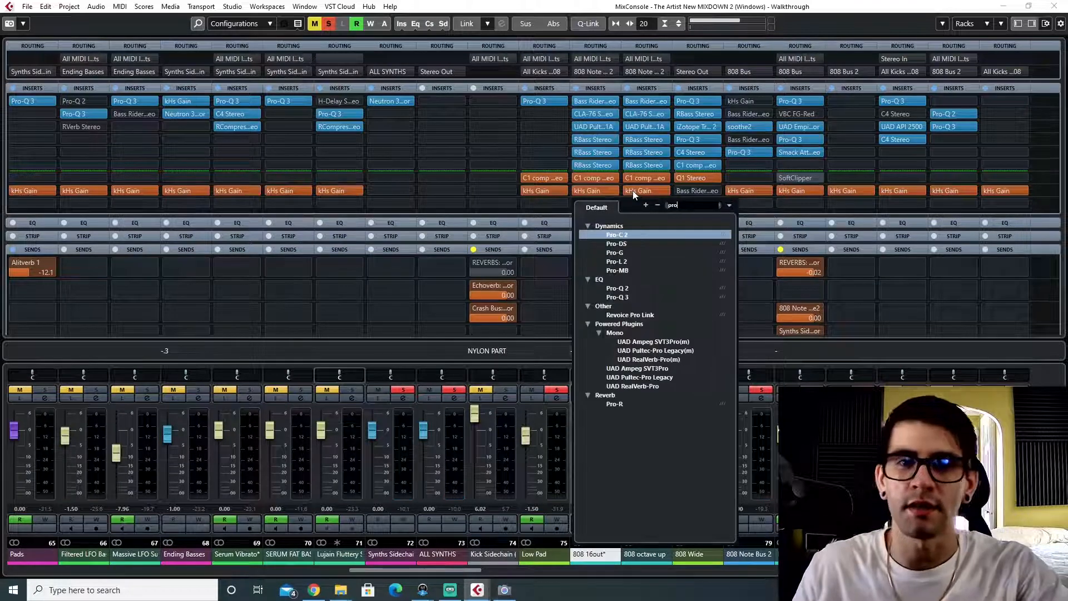
{"action": "left_click", "coordinate": [617, 298]}
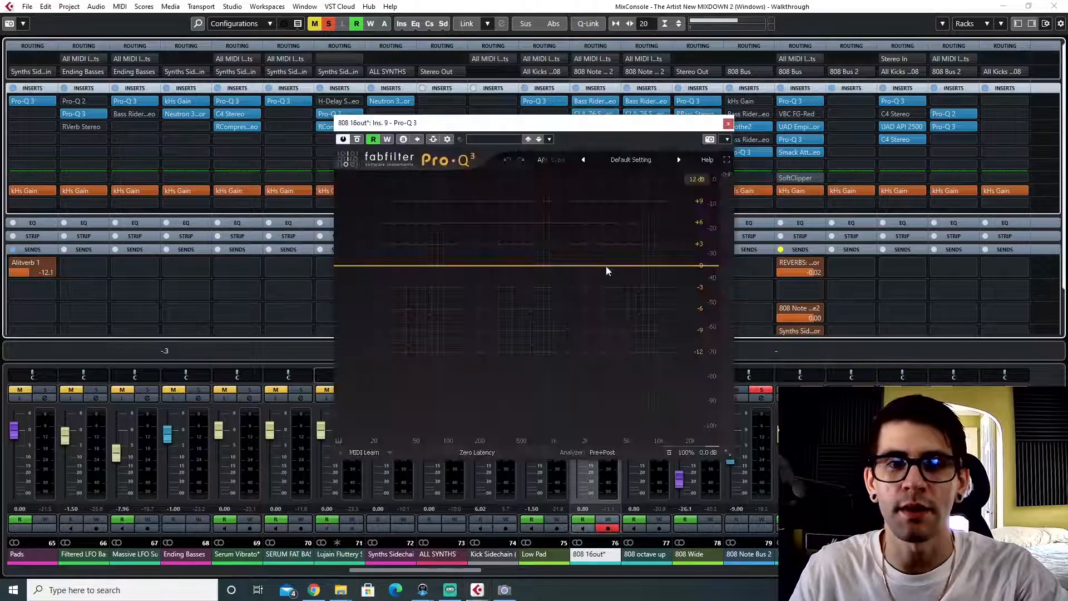
- Move the 808 16out Pro-Q 3 window aside and play the soloed 808 through it to view its spectrum
{"action": "left_click_drag", "start_coordinate": [539, 119], "coordinate": [404, 125]}
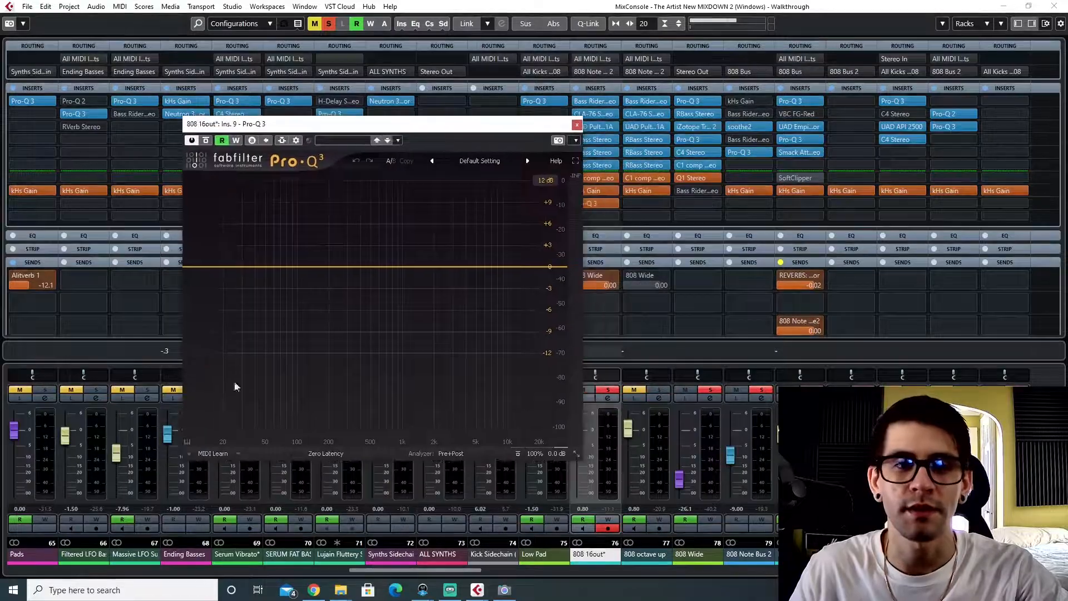
{"action": "left_click", "coordinate": [311, 476]}
{"action": "key", "text": "space"}
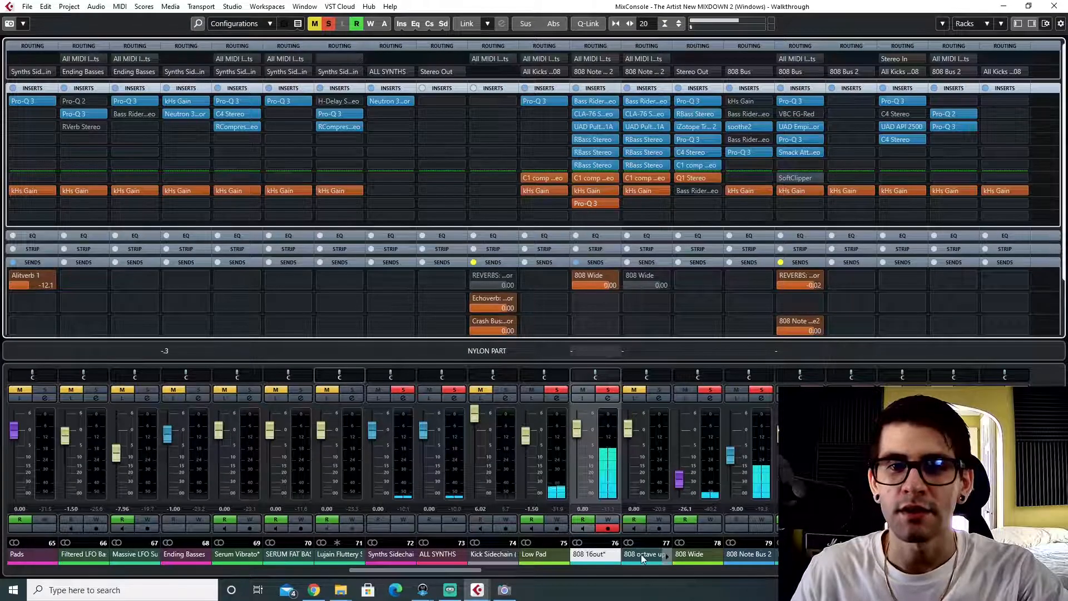
- Select the 808 octave up channel, play the mix, and remove the Pro-Q 3 from insert slot 9 of 808 16out
{"action": "left_click", "coordinate": [642, 555]}
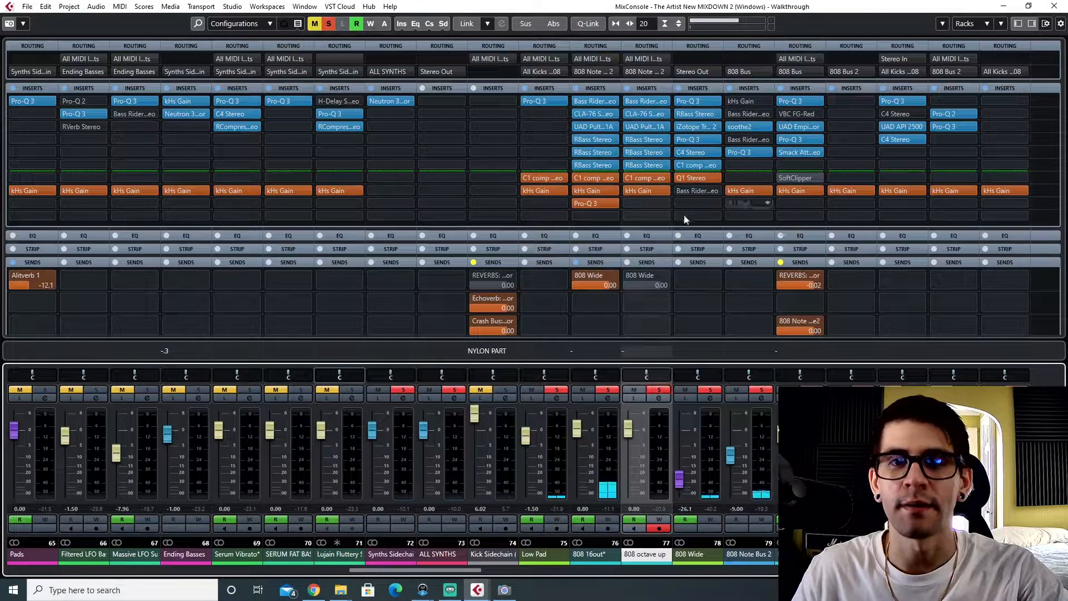
{"action": "key", "text": "space"}
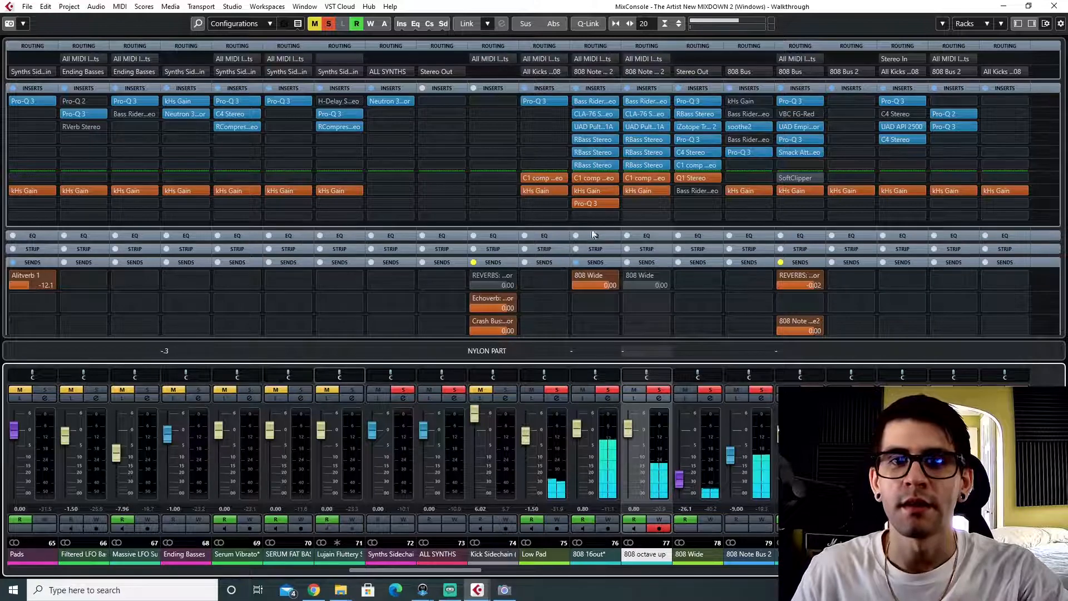
{"action": "left_click", "coordinate": [612, 204]}
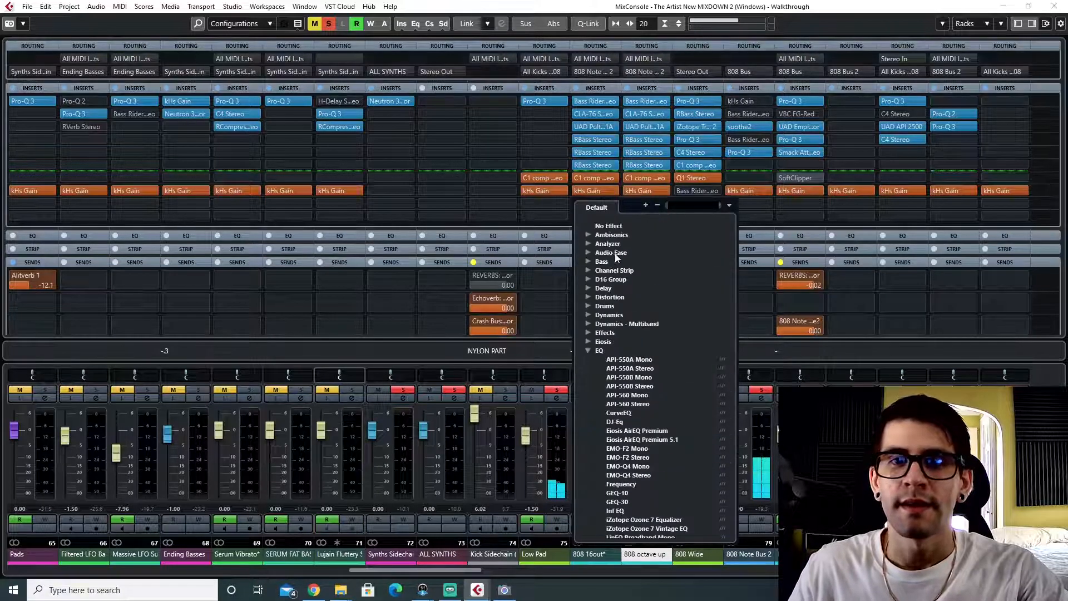
{"action": "left_click", "coordinate": [602, 225]}
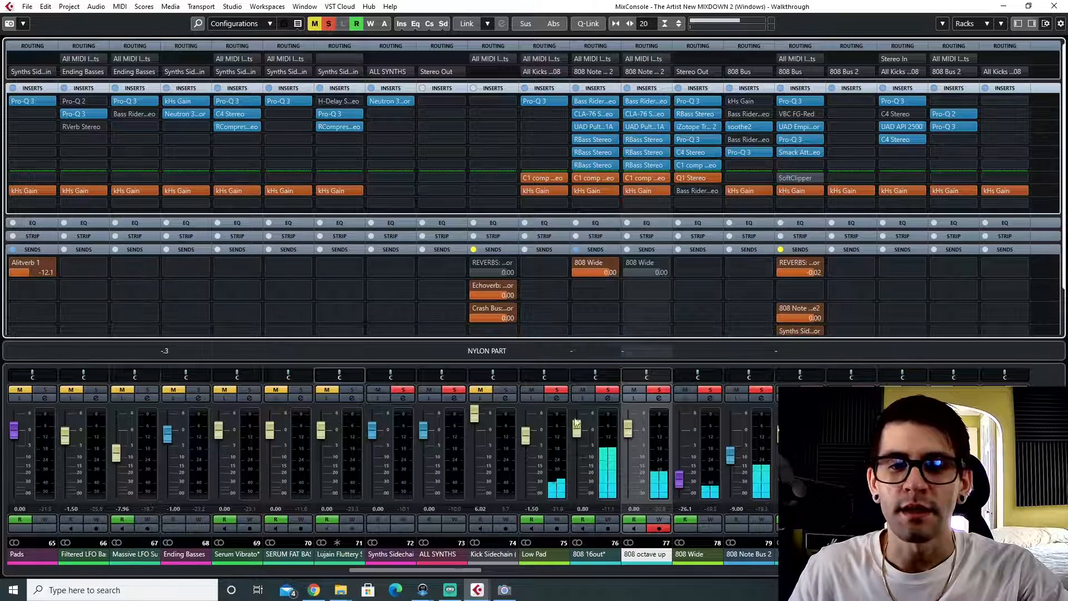
- Open the insert 1 Pro-Q 3 on Kick (Match 808), move its window aside, and select the low-cut band
{"action": "left_click", "coordinate": [745, 558]}
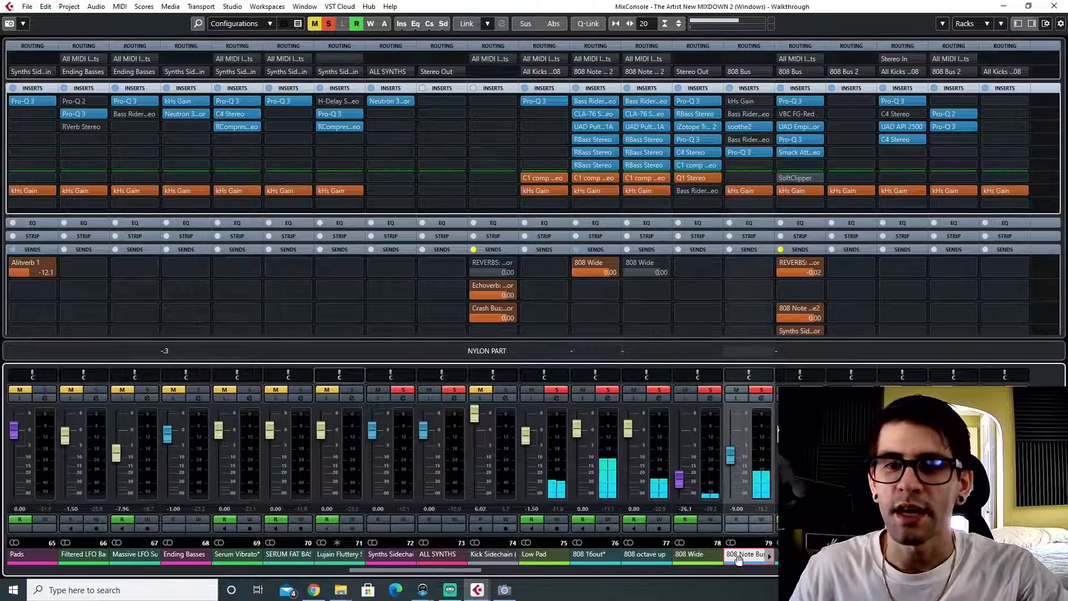
{"action": "left_click", "coordinate": [799, 555]}
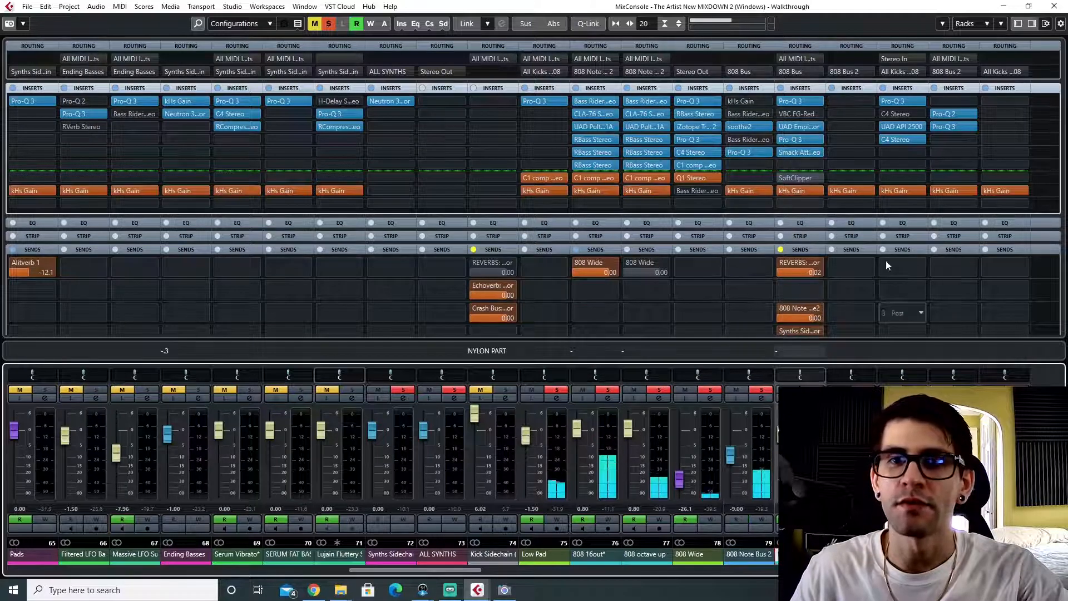
{"action": "left_click", "coordinate": [792, 100]}
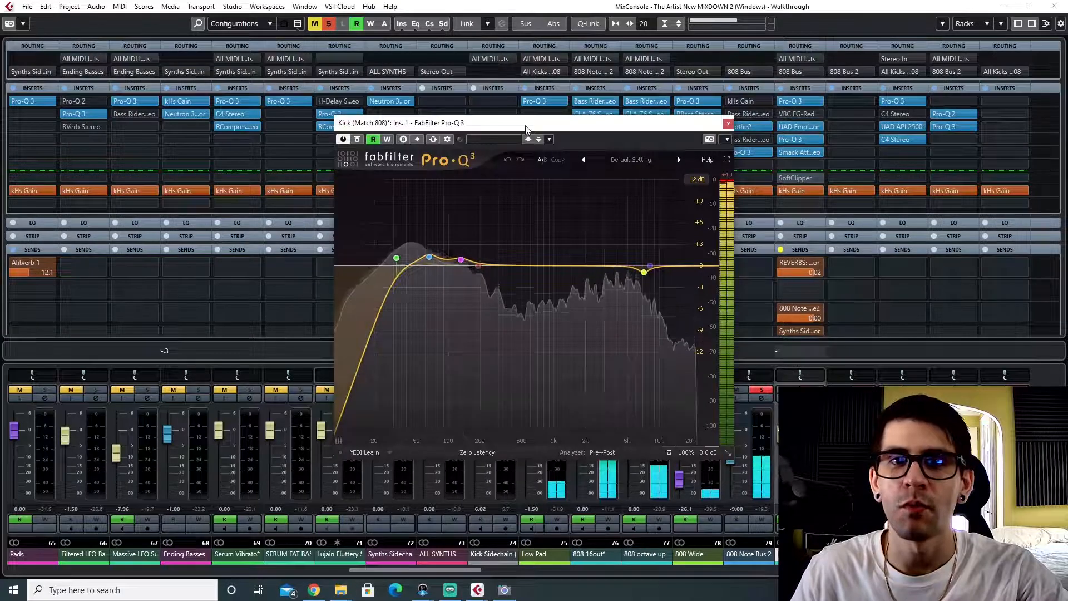
{"action": "left_click_drag", "start_coordinate": [526, 129], "coordinate": [446, 153]}
{"action": "left_click", "coordinate": [318, 284]}
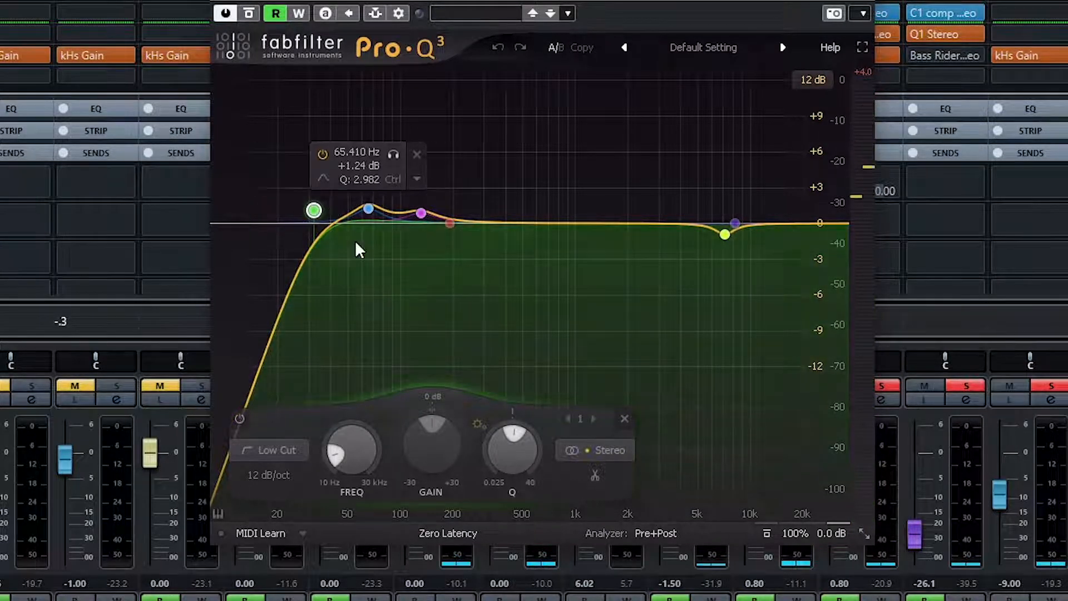
- Review the 65.41 Hz and 130.81 Hz bands of the kick's Pro-Q 3, soloing the 130.81 Hz band to hear it
{"action": "left_click", "coordinate": [368, 210]}
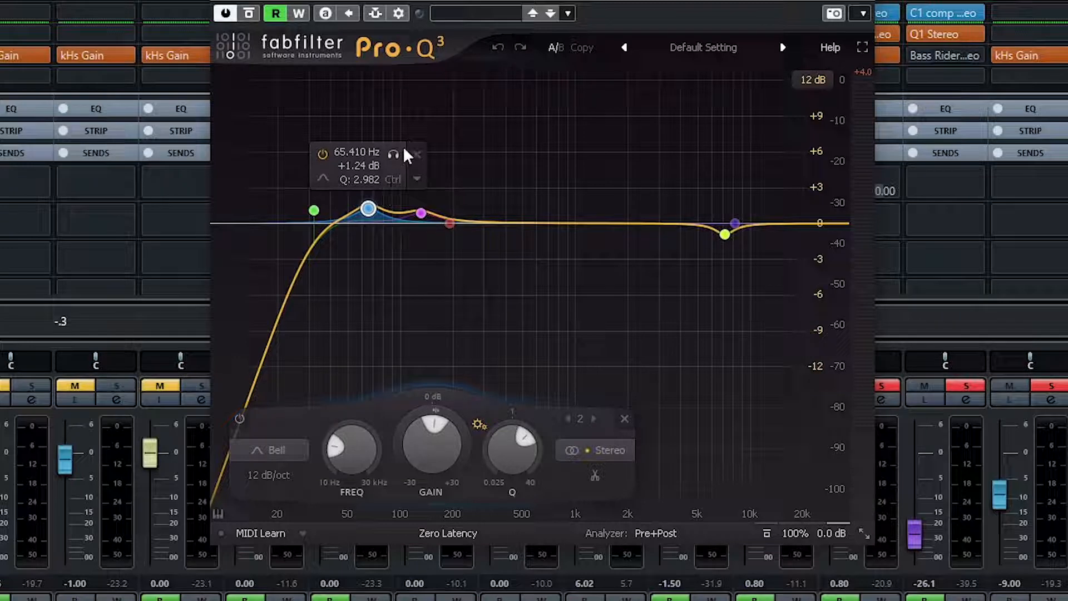
{"action": "left_click", "coordinate": [422, 213]}
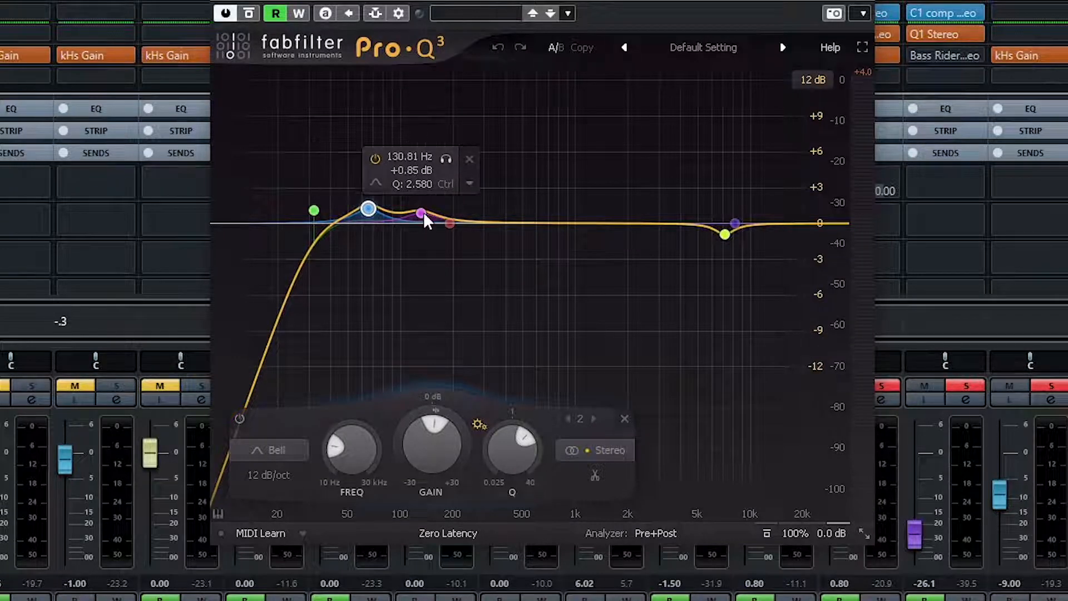
{"action": "left_click", "coordinate": [445, 159]}
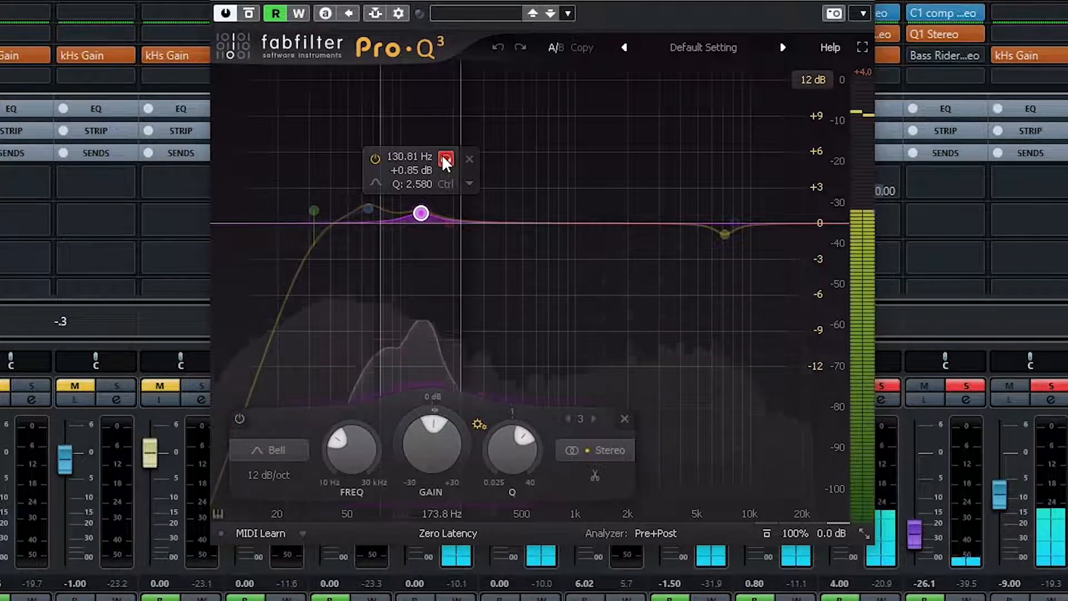
{"action": "left_click", "coordinate": [448, 222]}
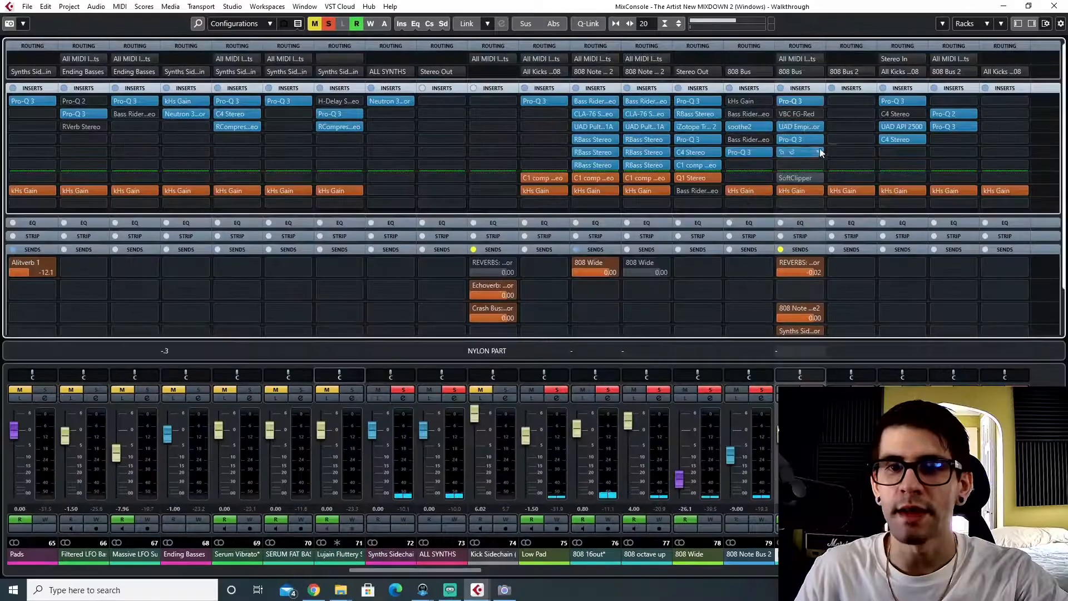
- Open the insert 3 Distressor on Kick (Match 808), reposition its window, and reactivate it from bypass to compare the sound
{"action": "left_click", "coordinate": [792, 125]}
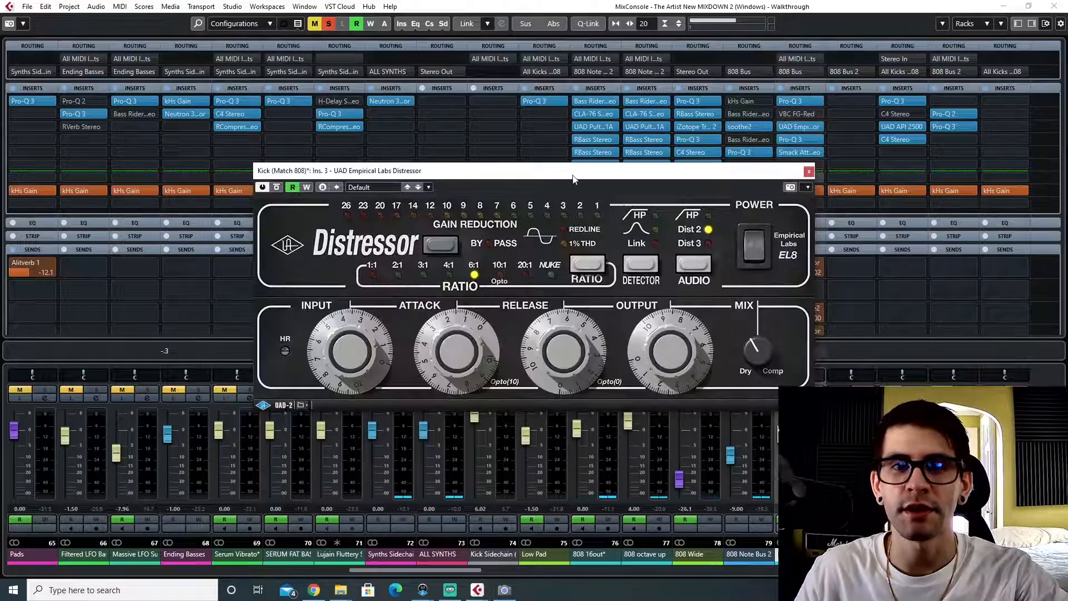
{"action": "left_click_drag", "start_coordinate": [574, 178], "coordinate": [507, 215]}
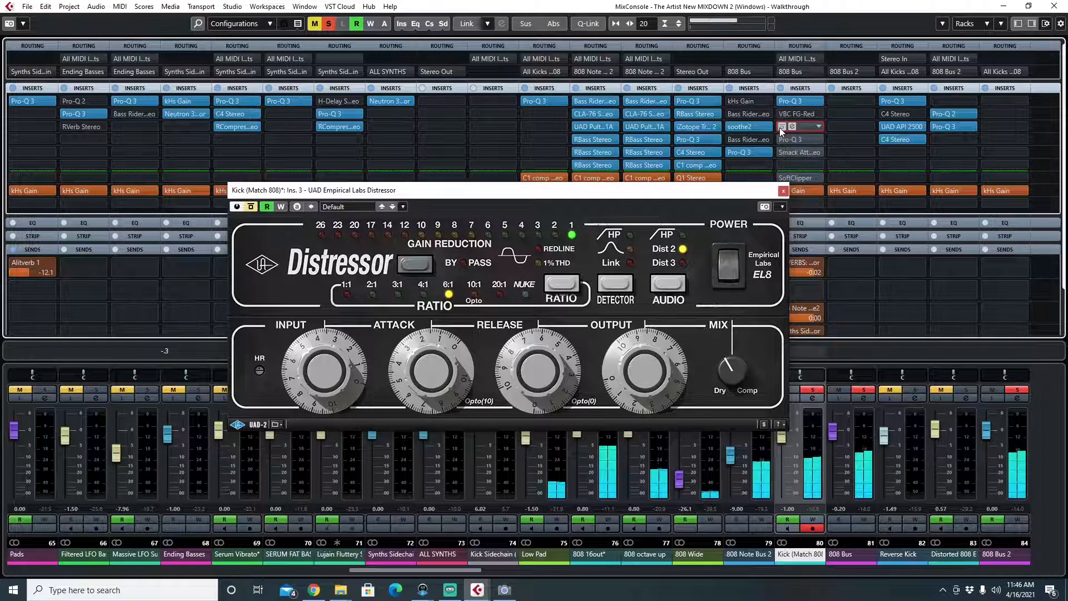
{"action": "left_click", "coordinate": [780, 128]}
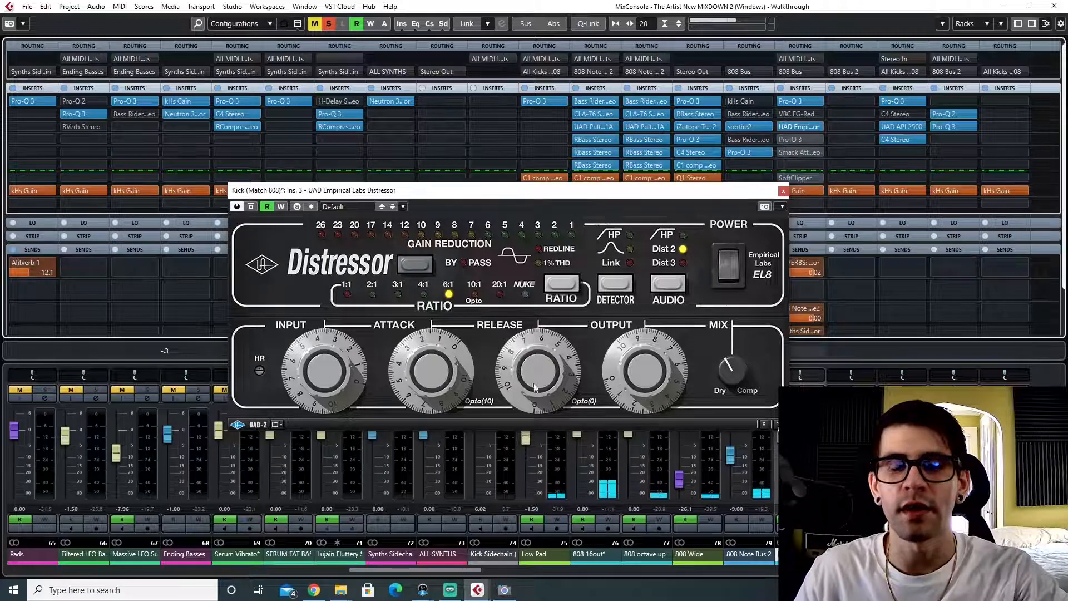
{"action": "left_click_drag", "start_coordinate": [454, 190], "coordinate": [436, 171]}
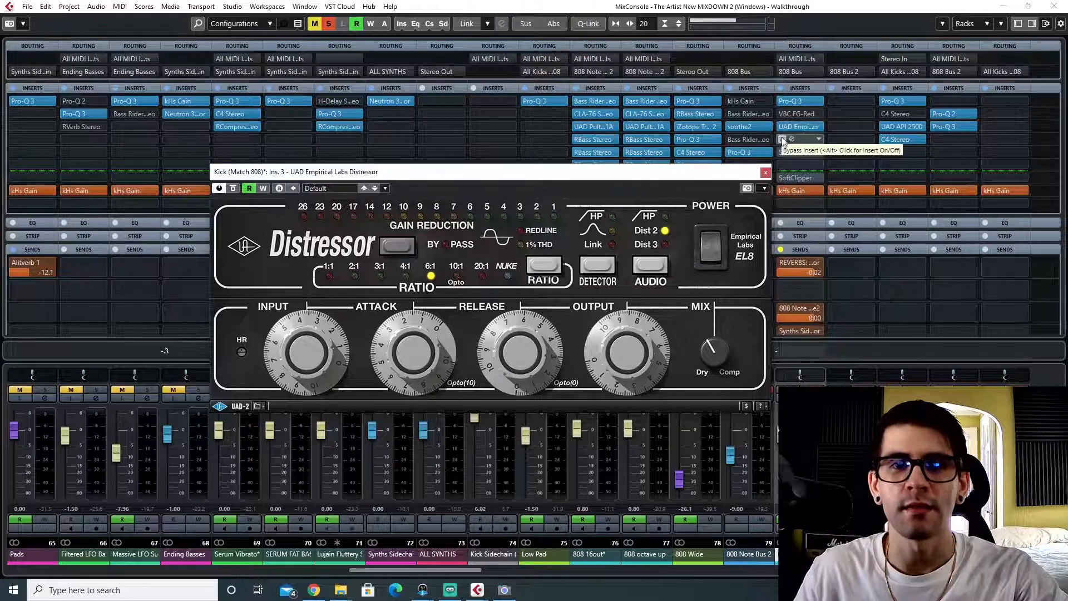
- Open the insert 5 Smack Attack on Kick (Match 808) and reposition its window to review the transient settings
{"action": "left_click", "coordinate": [795, 152]}
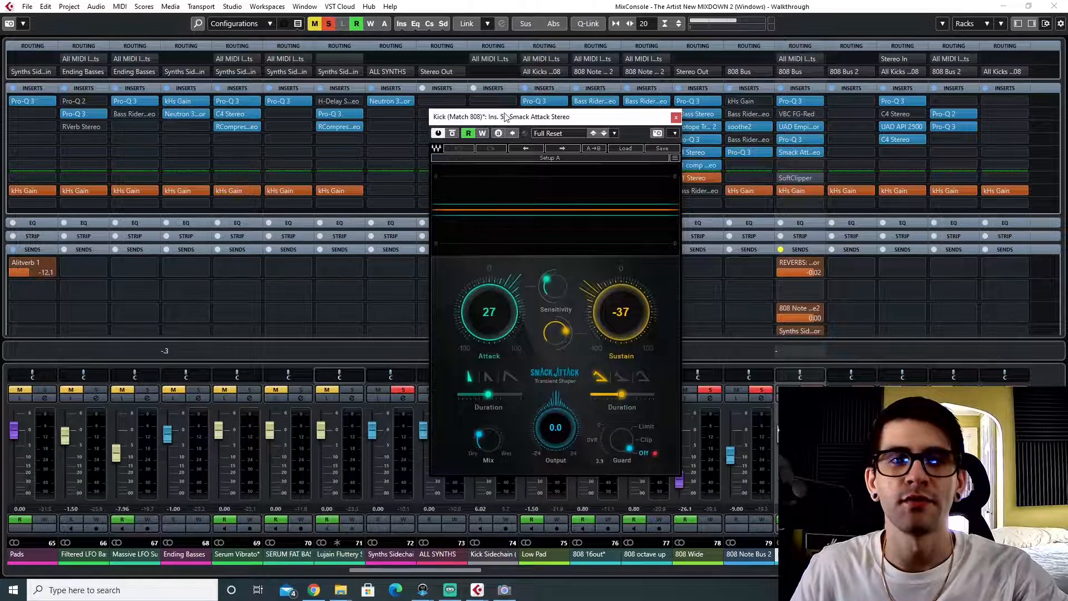
{"action": "left_click_drag", "start_coordinate": [506, 116], "coordinate": [453, 102]}
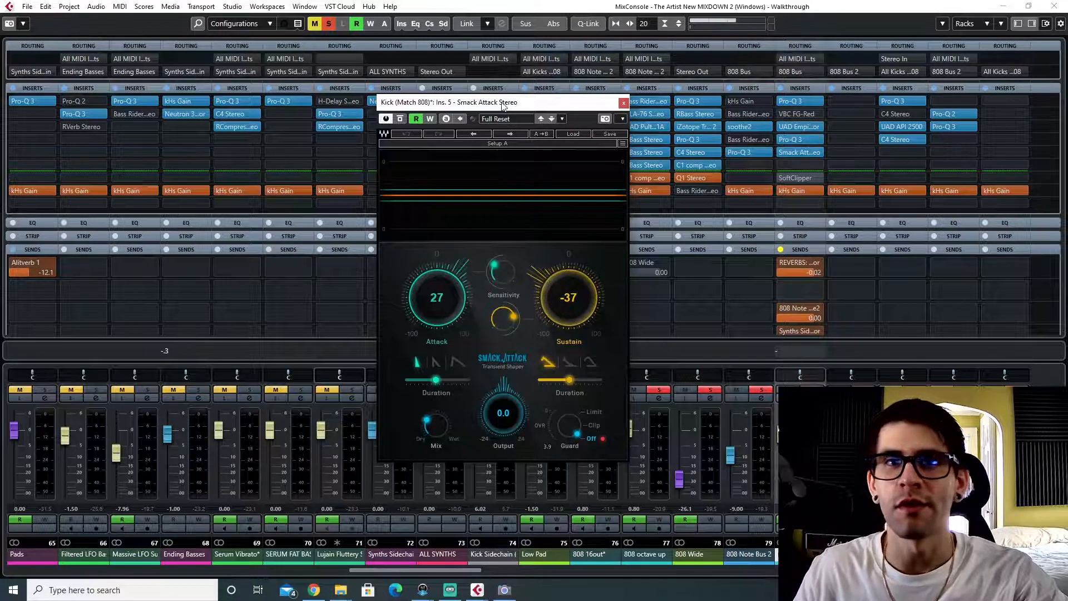
{"action": "left_click_drag", "start_coordinate": [502, 106], "coordinate": [459, 113]}
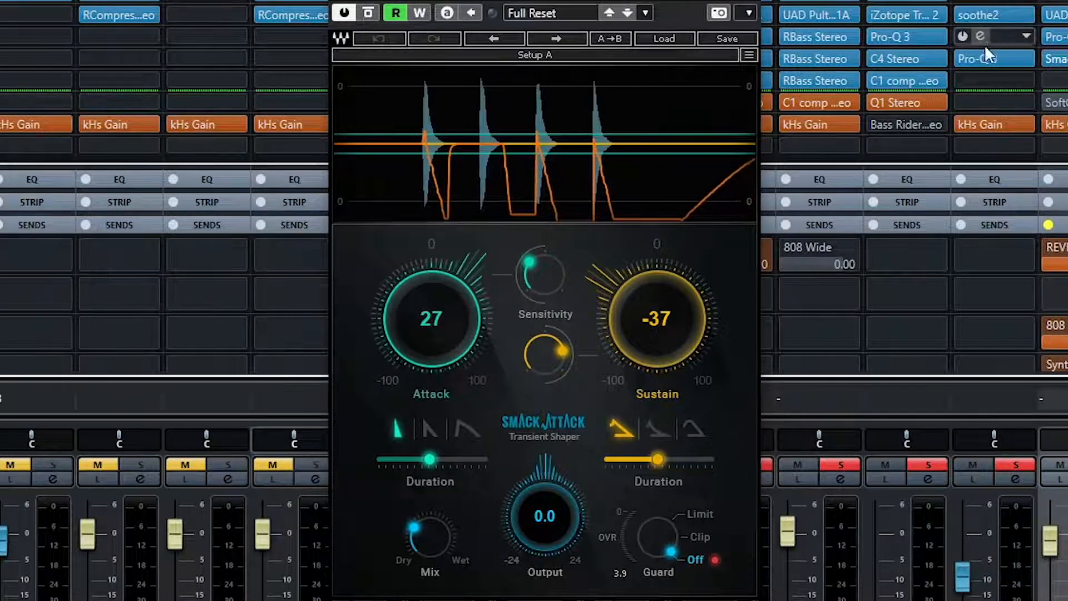
- Try an attack of 83 on the kick's Smack Attack, undo it, and close the plug-in window
{"action": "left_click_drag", "start_coordinate": [469, 354], "coordinate": [469, 324]}
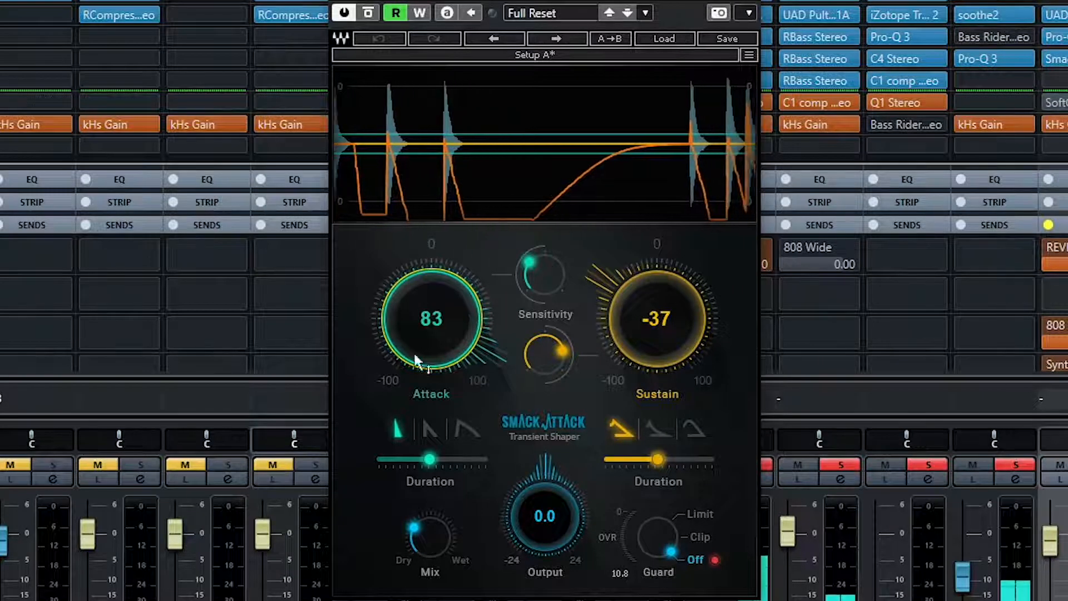
{"action": "left_click", "coordinate": [381, 38]}
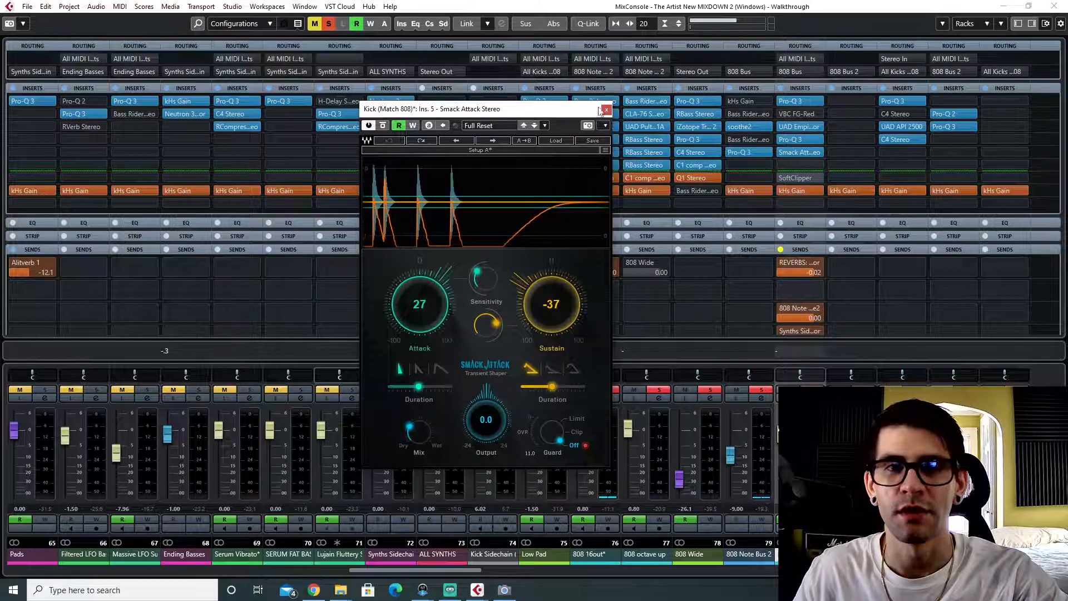
{"action": "left_click", "coordinate": [606, 110]}
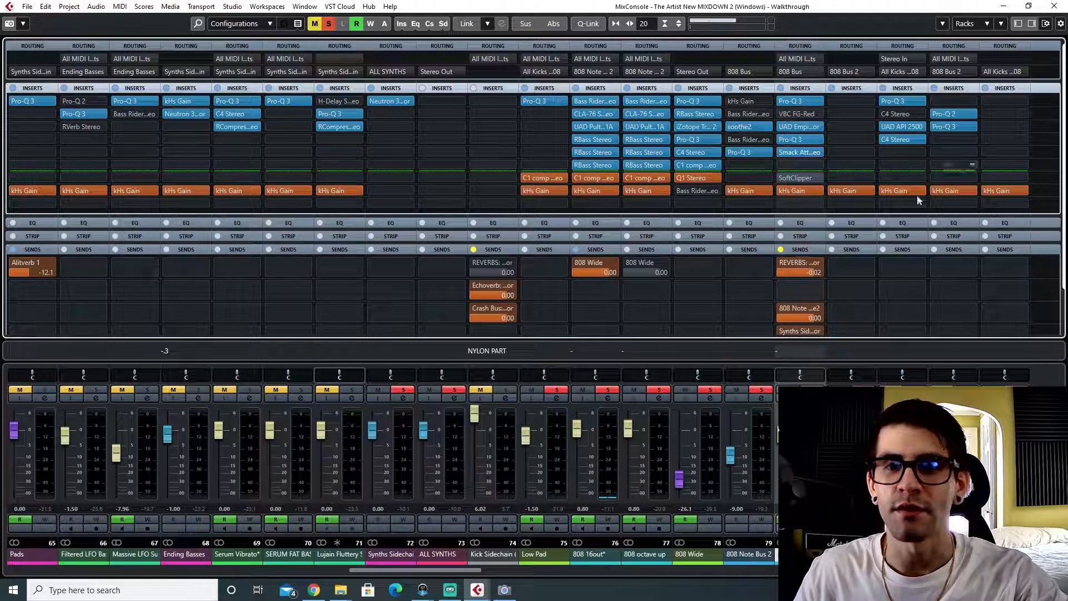
- Select the 808 Note Bus 2 channel and open its insert 3 soothe2 for review
{"action": "left_click", "coordinate": [748, 561]}
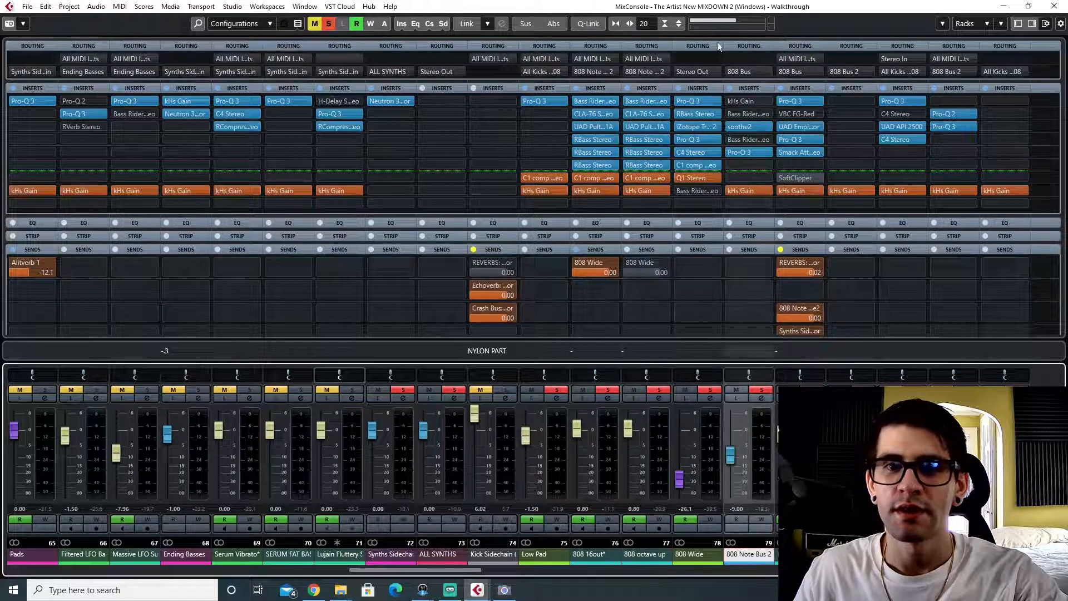
{"action": "left_click", "coordinate": [741, 127]}
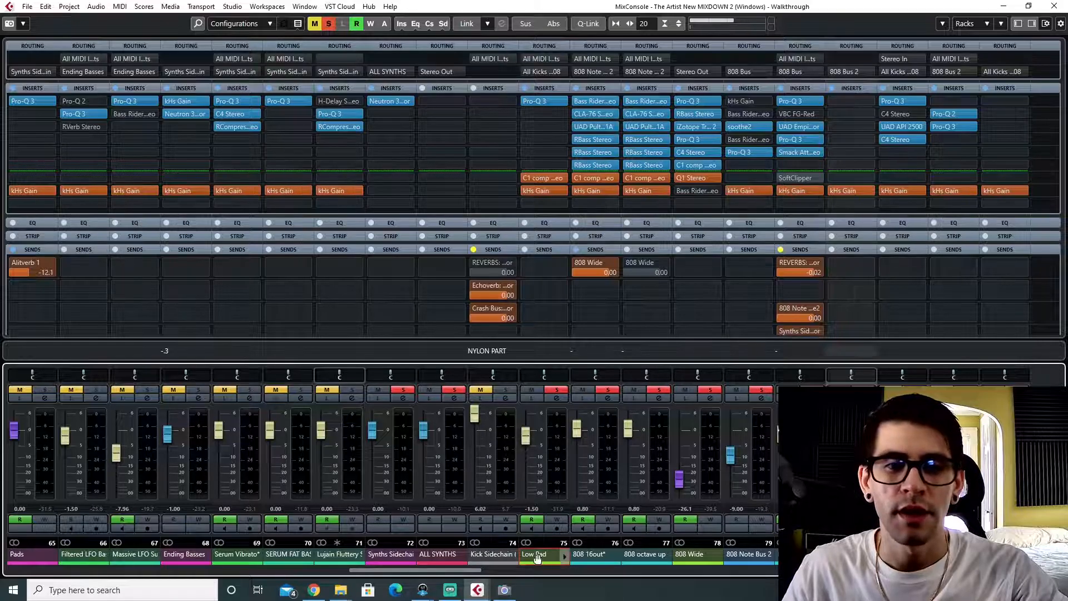
- Select the Kick Sidechain channel, bring up its track in the project window, and set the playhead to bar 47
{"action": "left_click", "coordinate": [490, 555]}
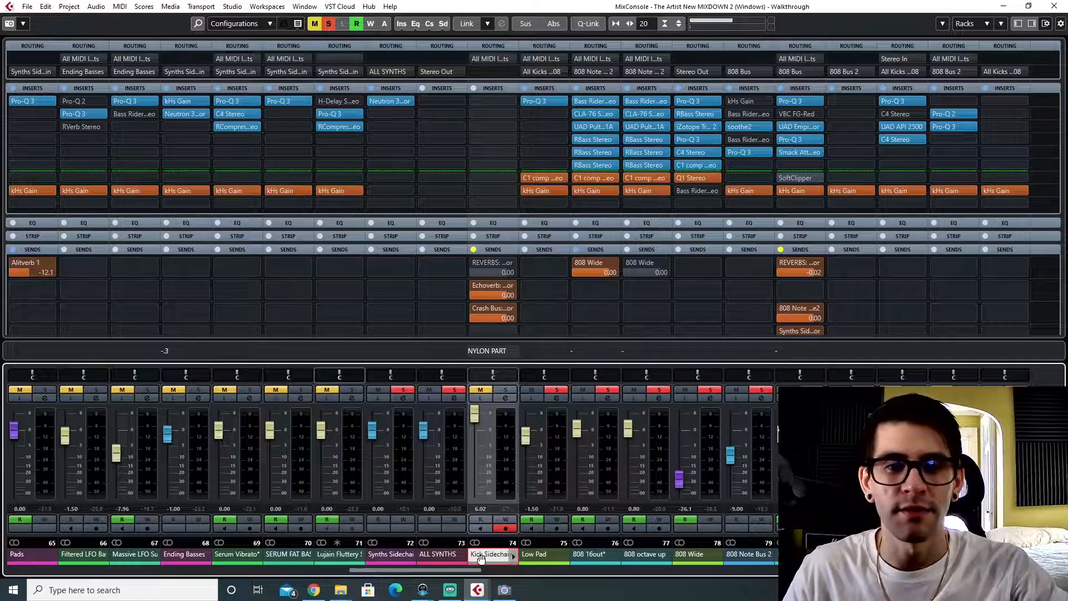
{"action": "key", "text": "F3"}
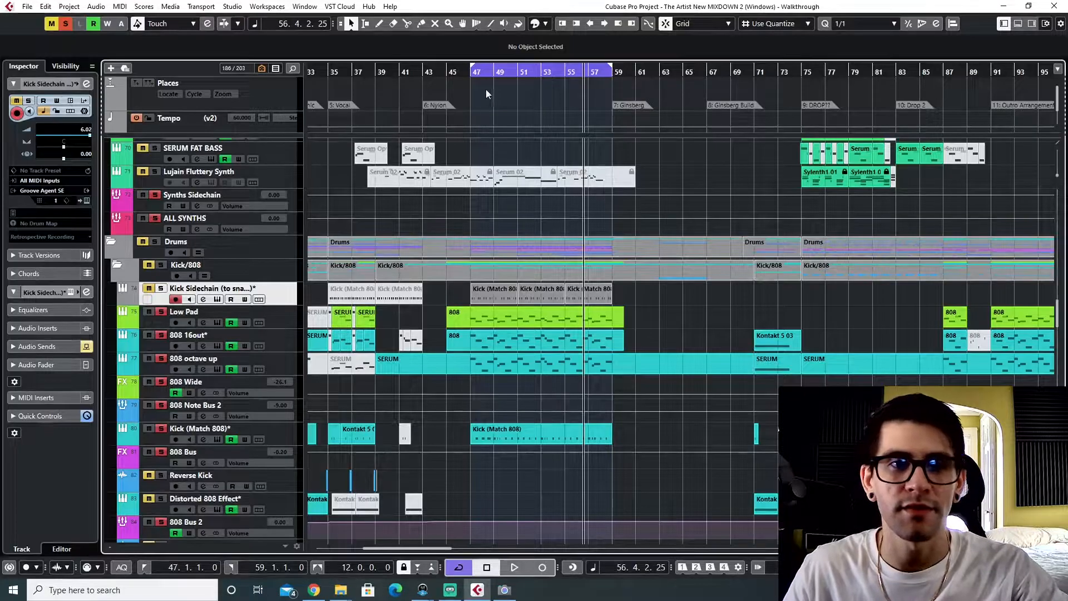
{"action": "left_click", "coordinate": [470, 73]}
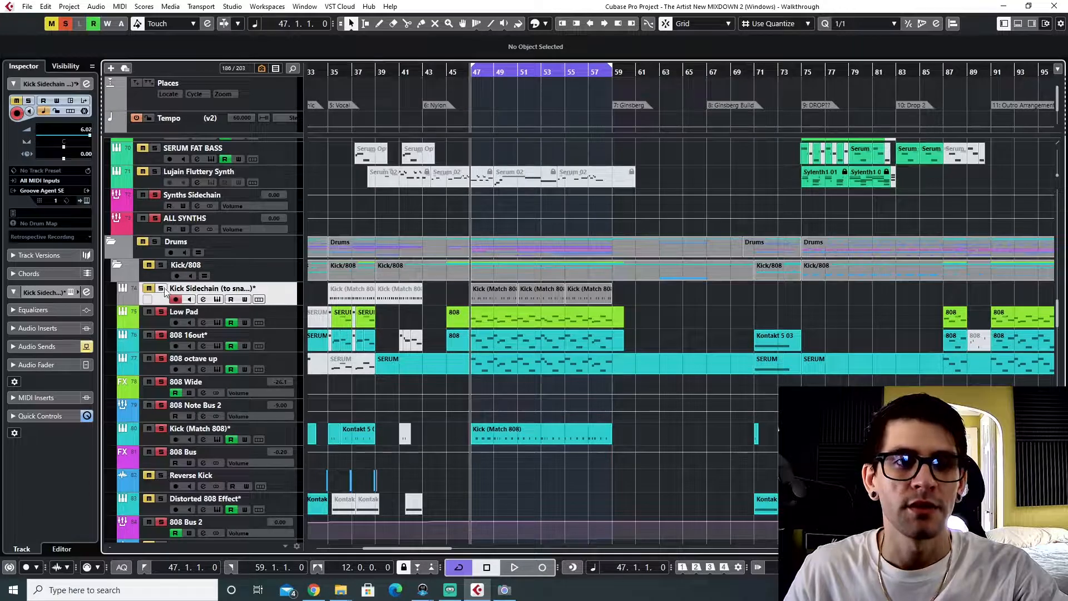
{"action": "double_click", "coordinate": [202, 290]}
{"action": "left_click", "coordinate": [291, 290]}
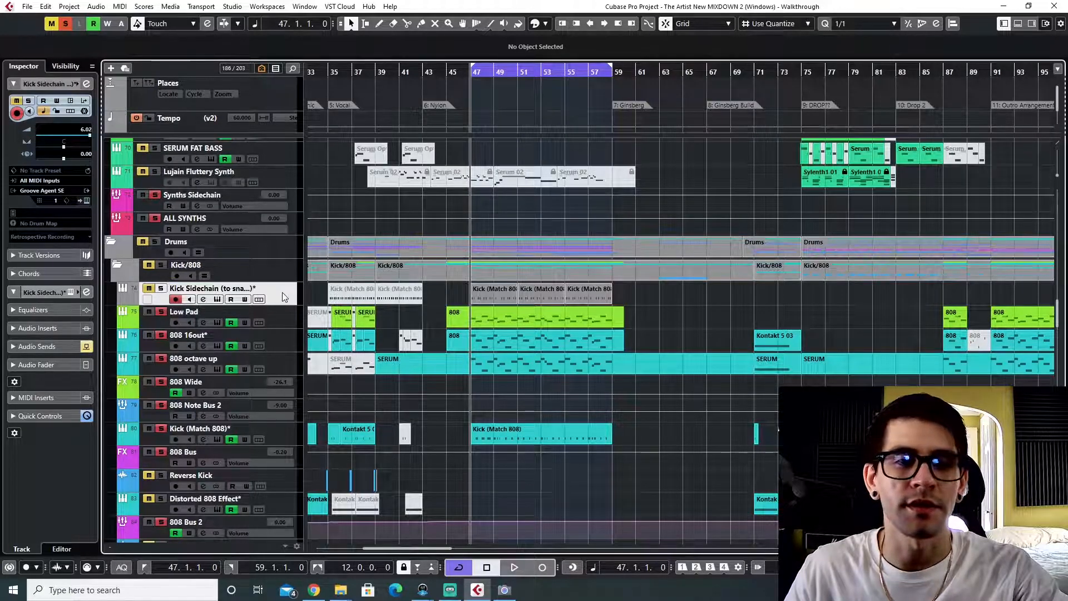
- Look over the Kick/808 tracks, deactivate all solos in the project, and return to the MixConsole
{"action": "scroll", "coordinate": [412, 271], "scroll_direction": "down", "scroll_amount": 6}
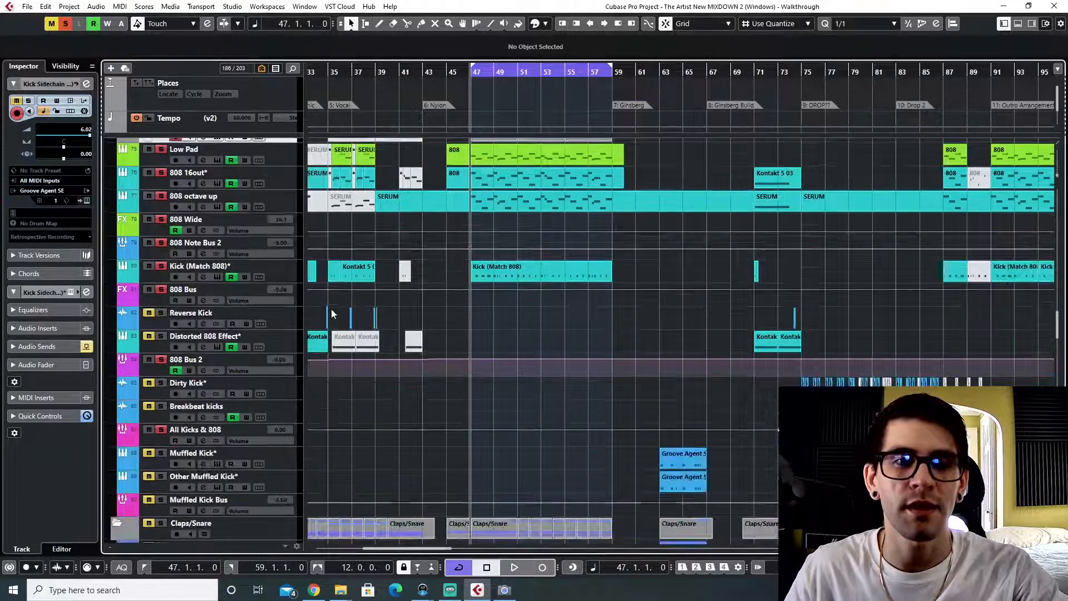
{"action": "scroll", "coordinate": [329, 309], "scroll_direction": "up", "scroll_amount": 3}
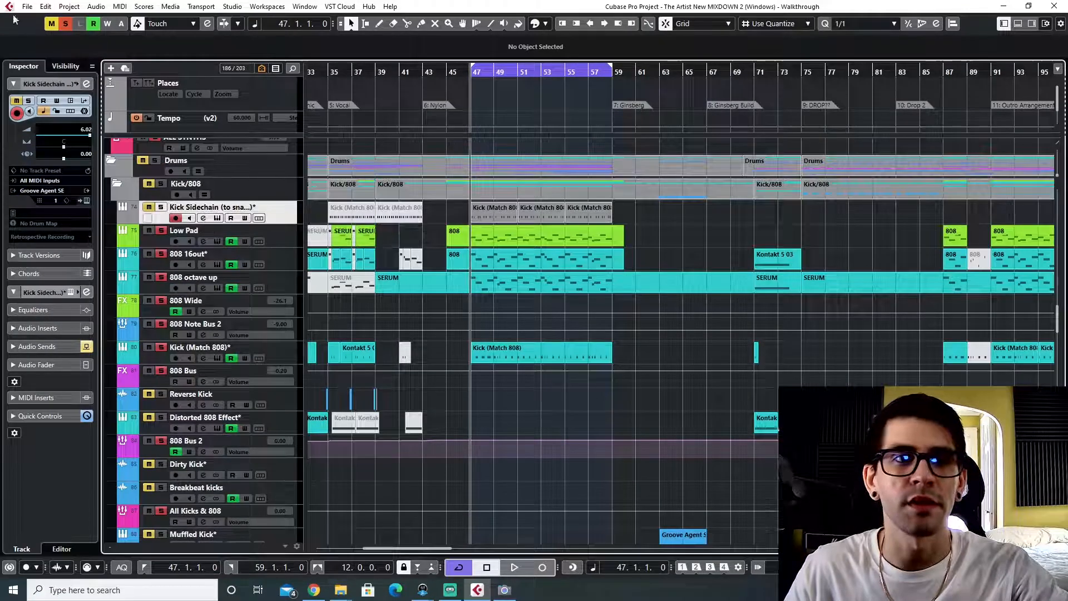
{"action": "left_click", "coordinate": [66, 23]}
{"action": "key", "text": "F3"}
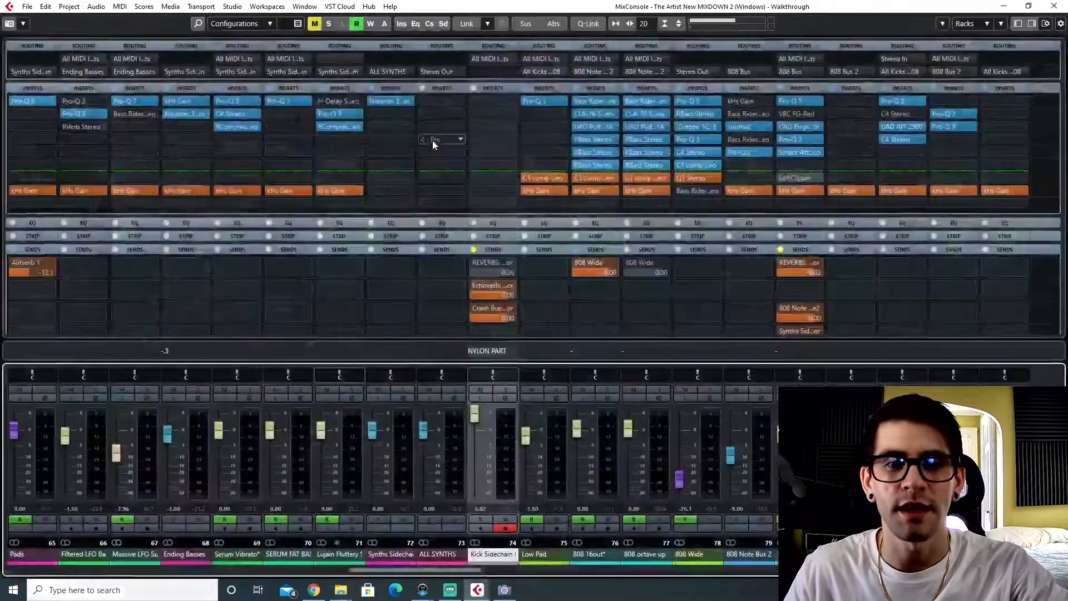
- Open the insert 3 Neutron 3 Compressor on the Echoverb channel, reposition its window, and play the mix through it
{"action": "left_click_drag", "start_coordinate": [410, 574], "coordinate": [985, 563]}
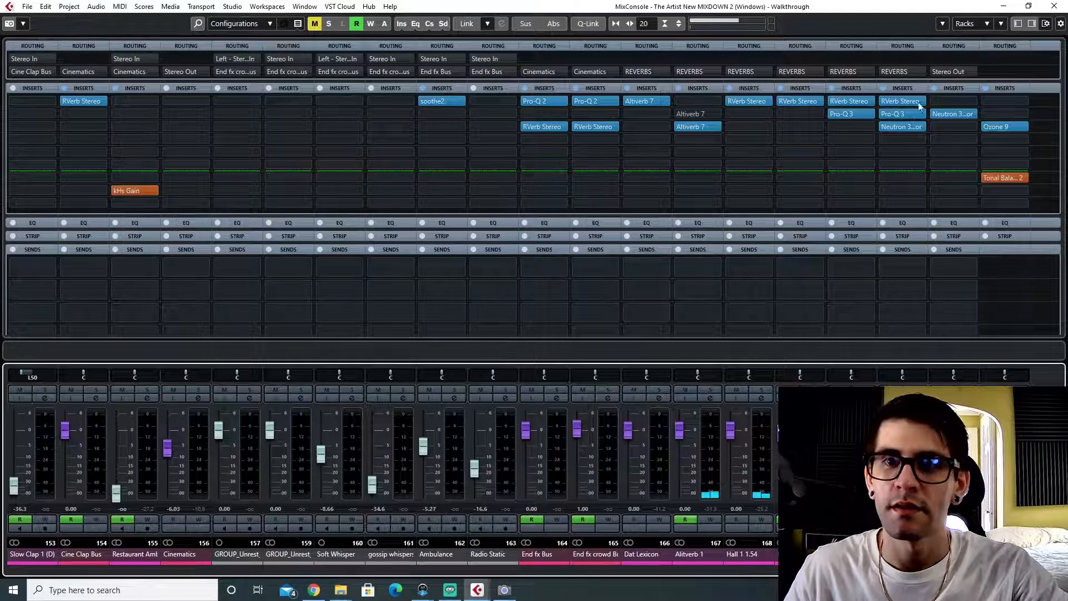
{"action": "left_click", "coordinate": [897, 127]}
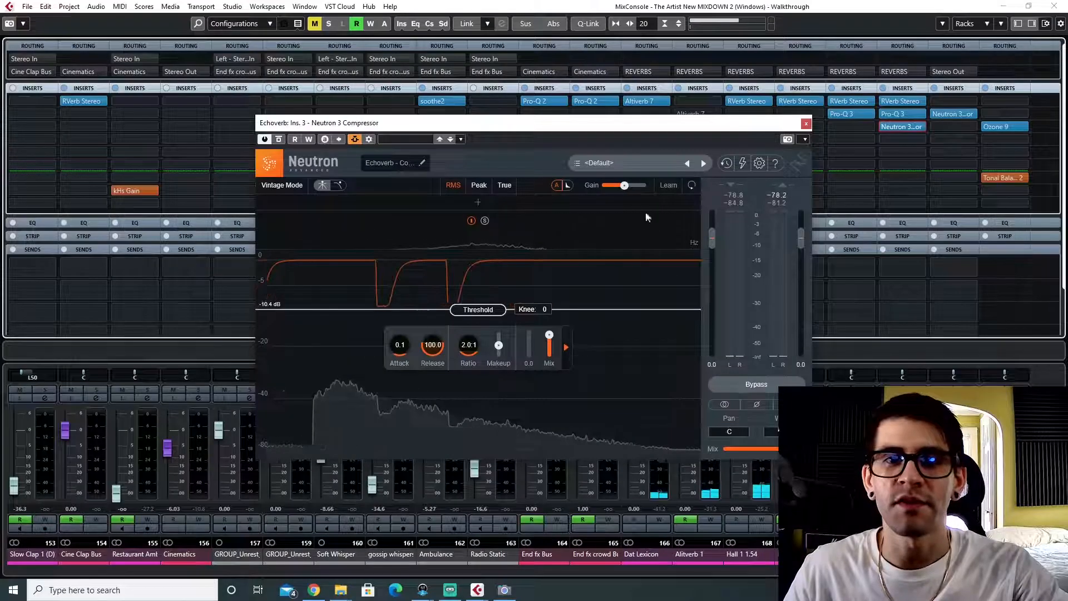
{"action": "mouse_move", "coordinate": [579, 123]}
{"action": "left_mouse_down"}
{"action": "mouse_move", "coordinate": [529, 105]}
{"action": "mouse_move", "coordinate": [584, 124]}
{"action": "left_mouse_up"}
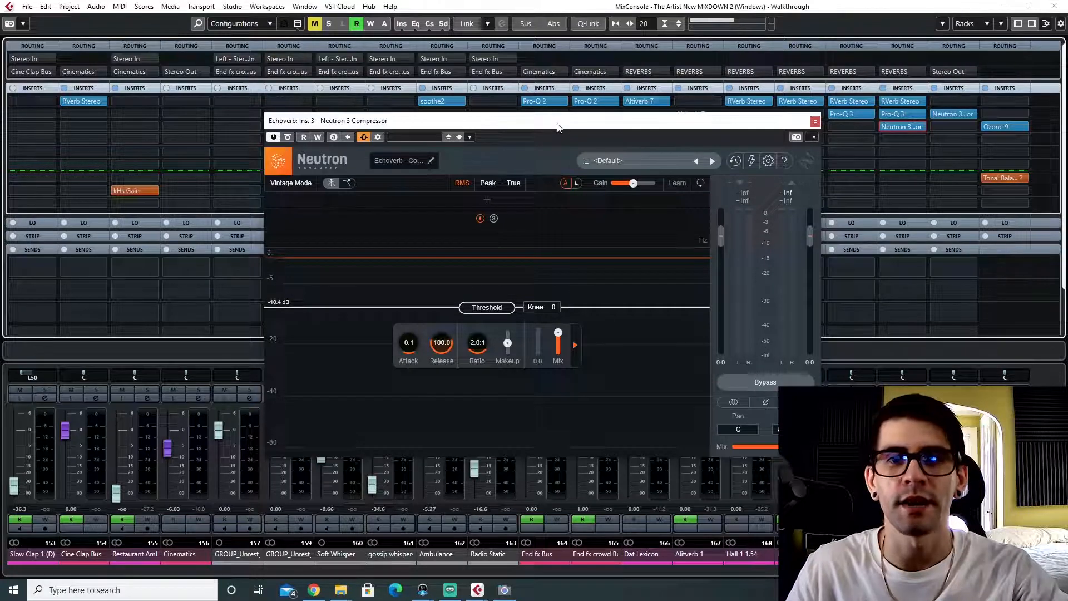
{"action": "left_click_drag", "start_coordinate": [557, 123], "coordinate": [549, 120]}
{"action": "key", "text": "space"}
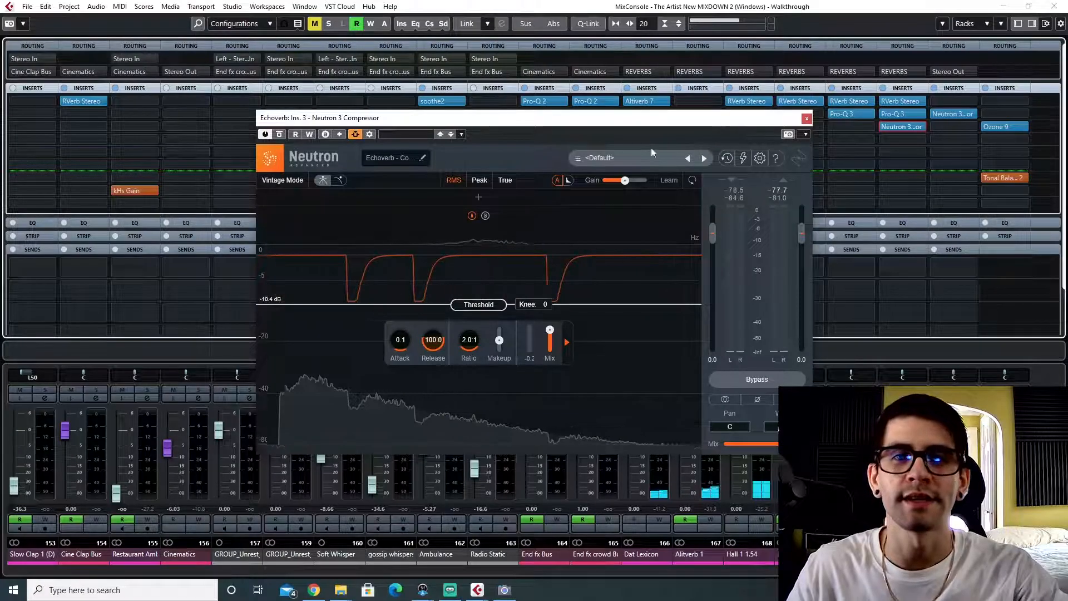
- Close the Echoverb compressor and step through the 808 16out, 808 octave up, Kick (Match 808) and 808 Bus channels
{"action": "left_click", "coordinate": [807, 119]}
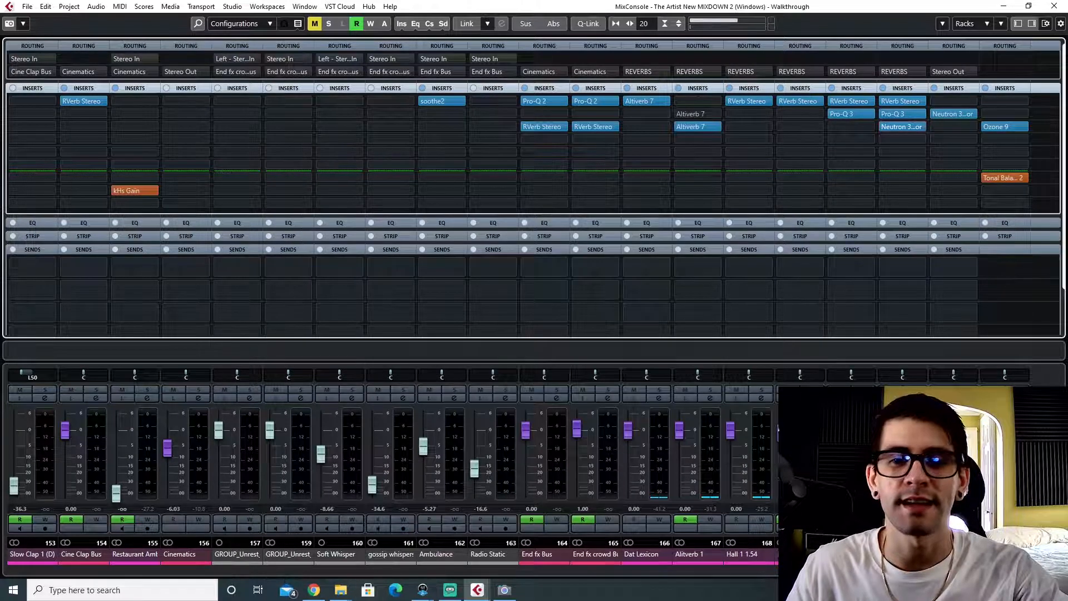
{"action": "scroll", "coordinate": [391, 377], "scroll_direction": "left", "scroll_amount": 13}
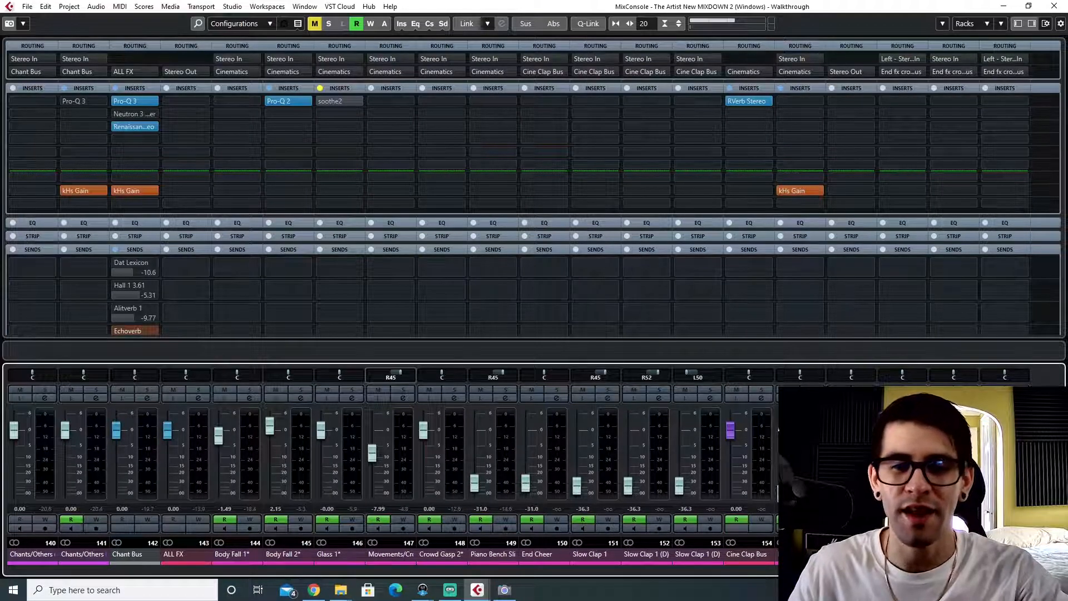
{"action": "scroll", "coordinate": [391, 376], "scroll_direction": "left", "scroll_amount": 20}
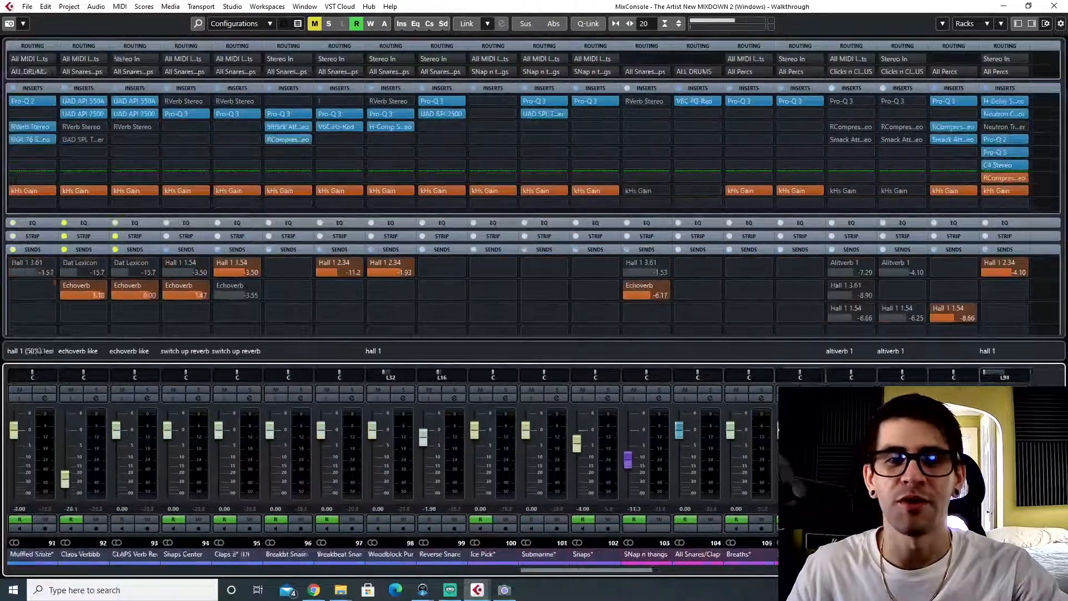
{"action": "scroll", "coordinate": [390, 377], "scroll_direction": "left", "scroll_amount": 20}
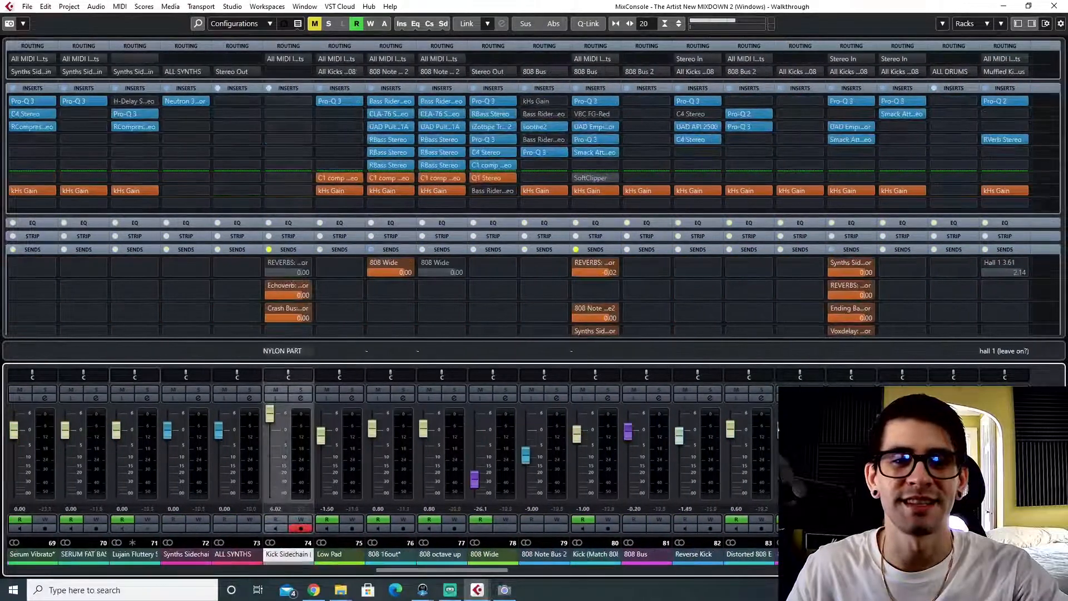
{"action": "left_click", "coordinate": [384, 555]}
{"action": "left_click", "coordinate": [444, 557]}
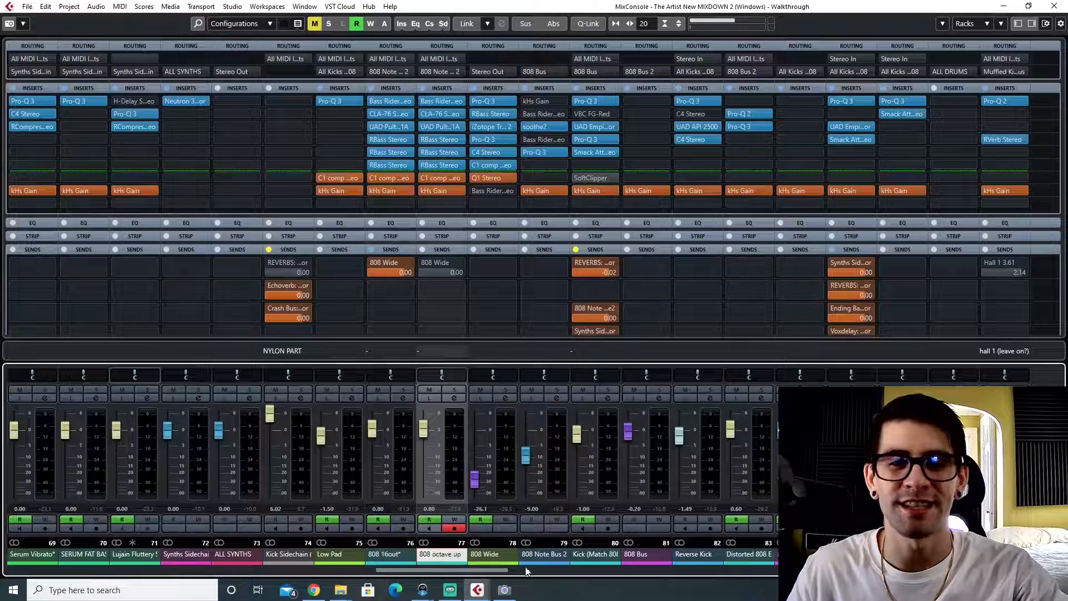
{"action": "left_click", "coordinate": [588, 554]}
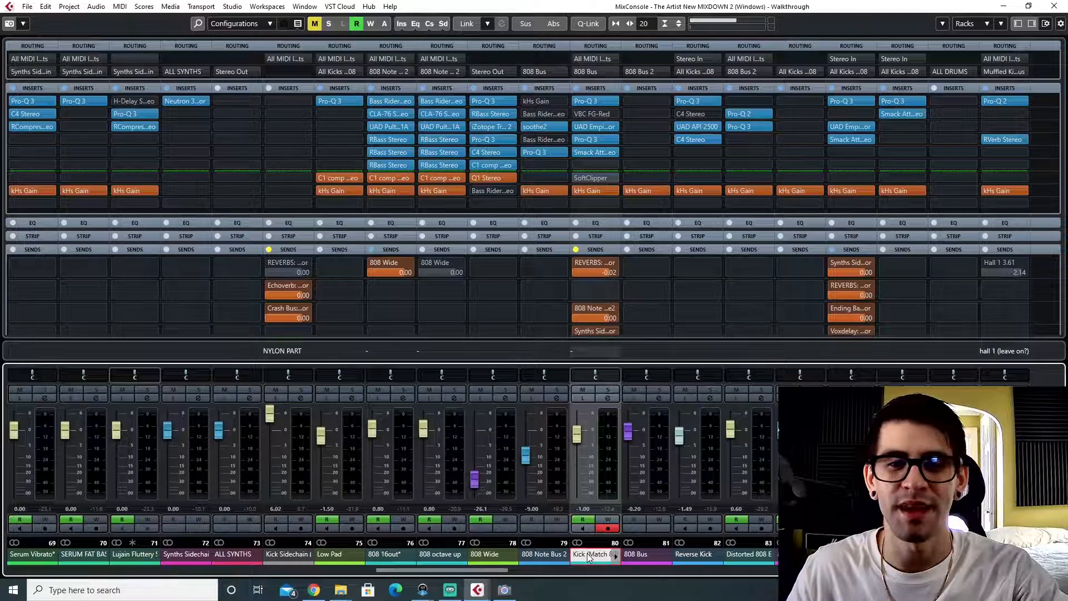
{"action": "left_click", "coordinate": [645, 555]}
- Start playback in the project window, solo the Claps Verbbb track, and return to the MixConsole
{"action": "key", "text": "F3"}
{"action": "left_click", "coordinate": [279, 168]}
{"action": "key", "text": "space"}
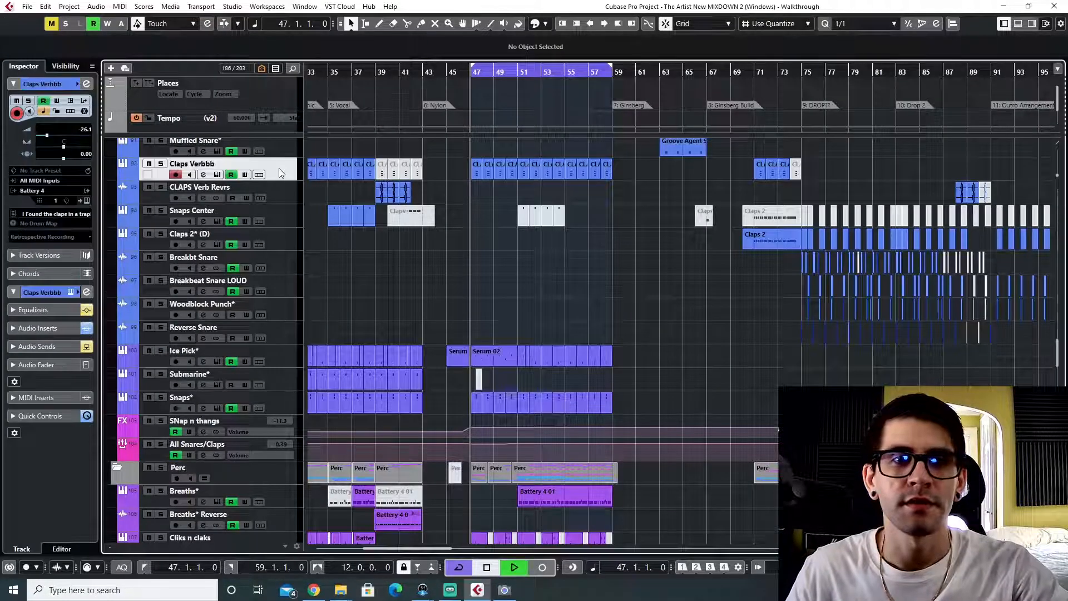
{"action": "left_click", "coordinate": [161, 164]}
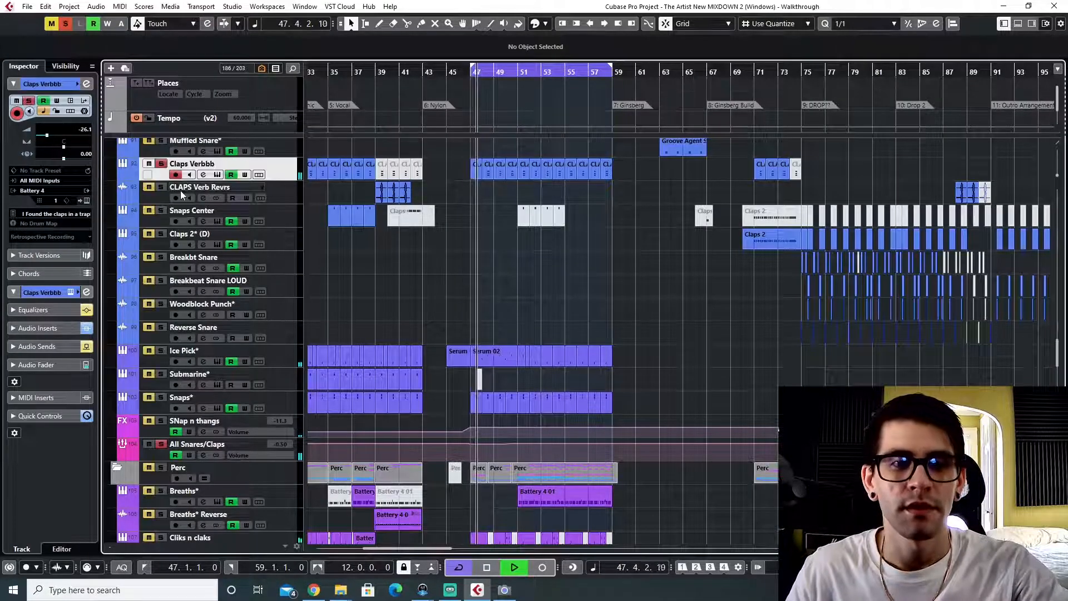
{"action": "key", "text": "F3"}
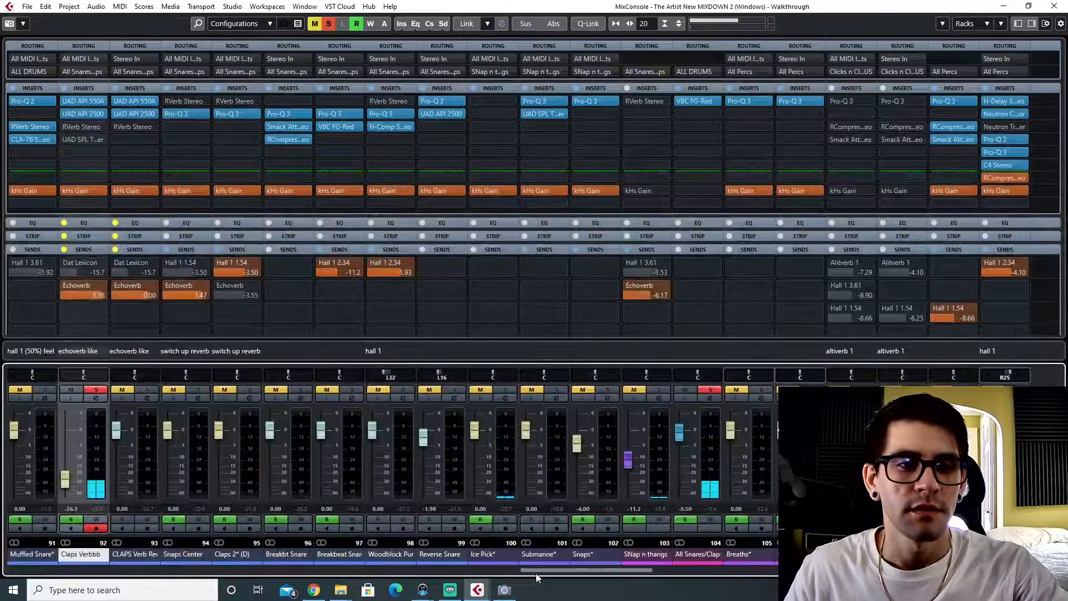
- Open the Battery instrument behind the Claps Verbbb channel, look over its clap sample grid, and close it
{"action": "left_click_drag", "start_coordinate": [527, 573], "coordinate": [469, 573]}
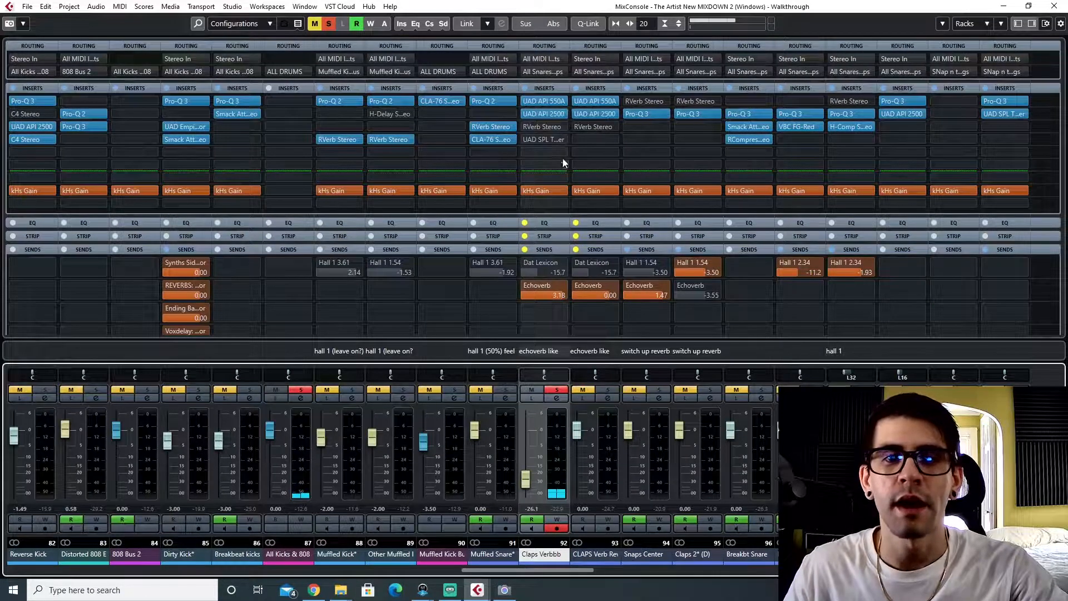
{"action": "left_click", "coordinate": [557, 398]}
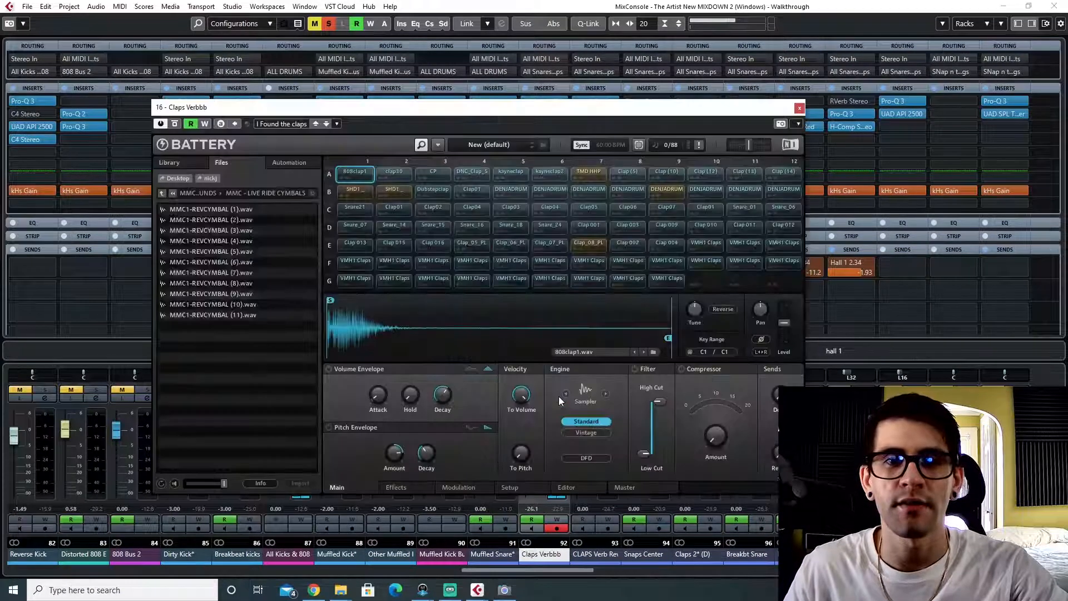
{"action": "left_click", "coordinate": [800, 107]}
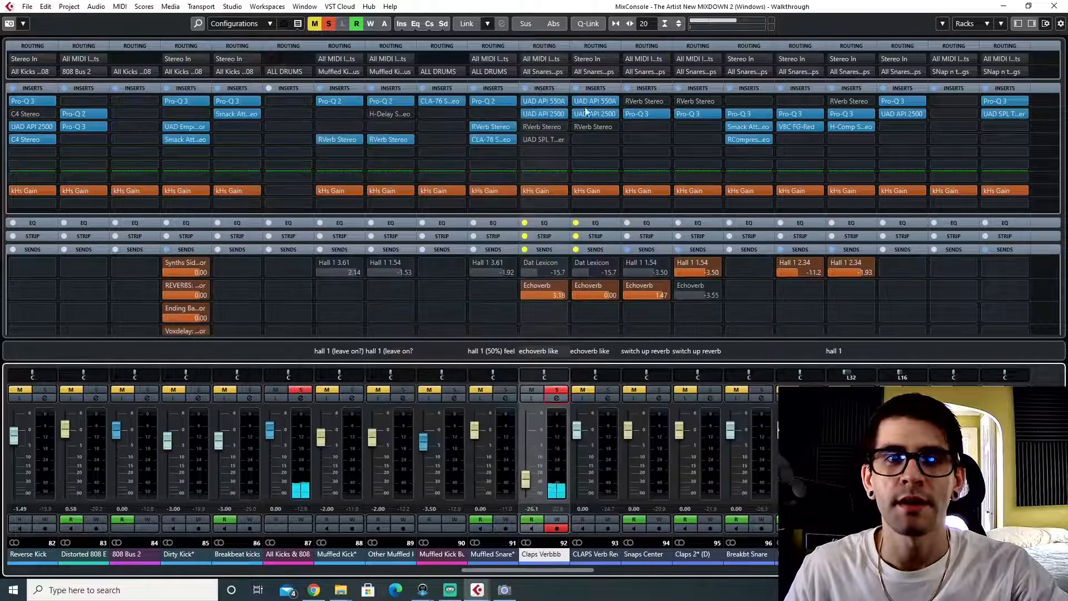
- Review the insert 1 UAD API 550A and insert 2 UAD API 2500 on the Claps Verbbb channel
{"action": "left_click", "coordinate": [538, 101]}
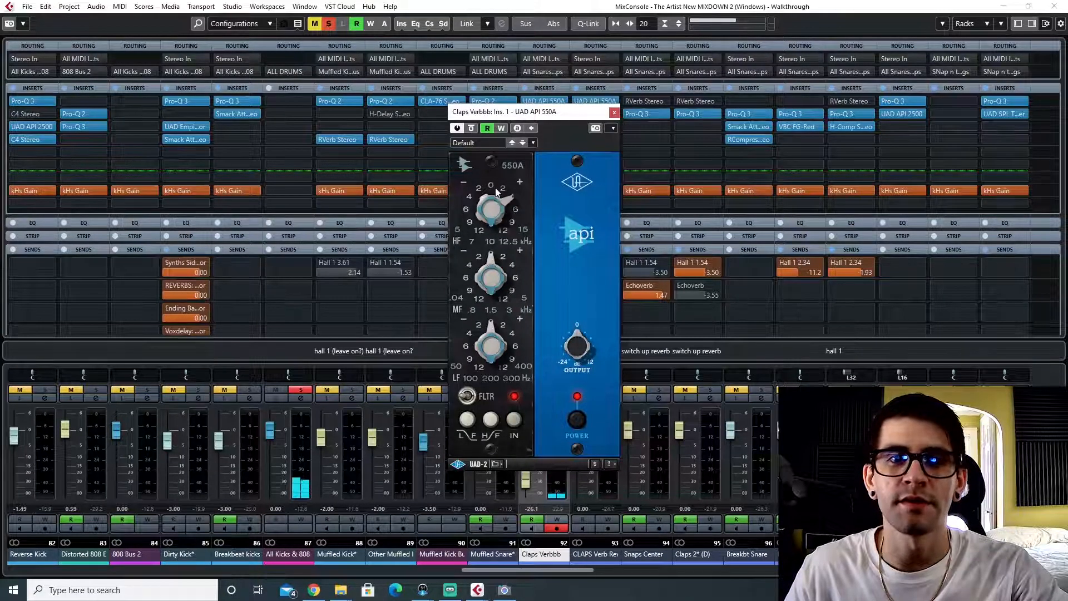
{"action": "left_click", "coordinate": [614, 113]}
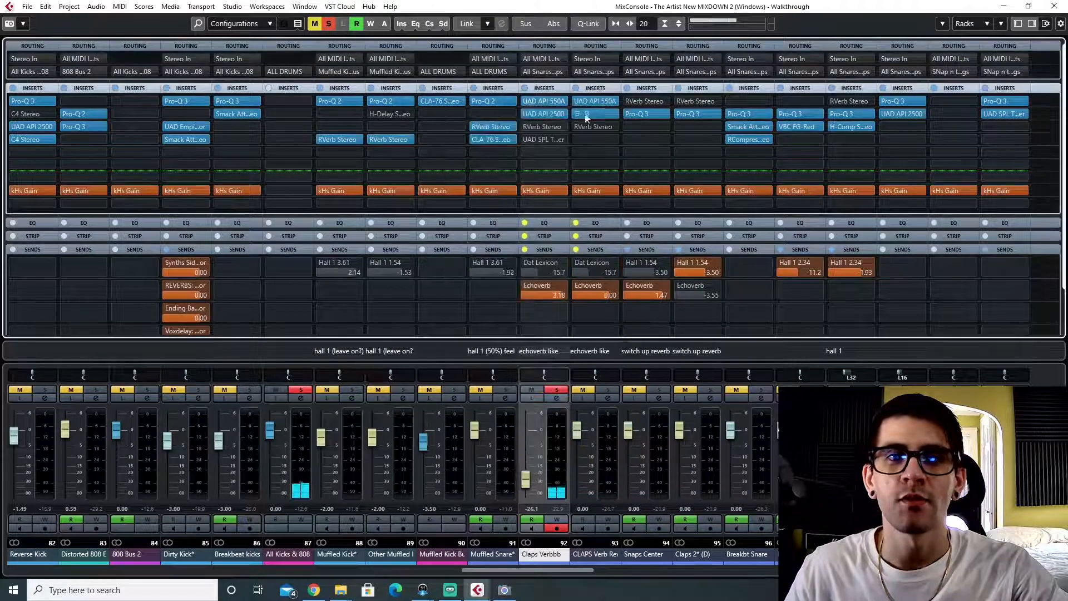
{"action": "left_click", "coordinate": [536, 113]}
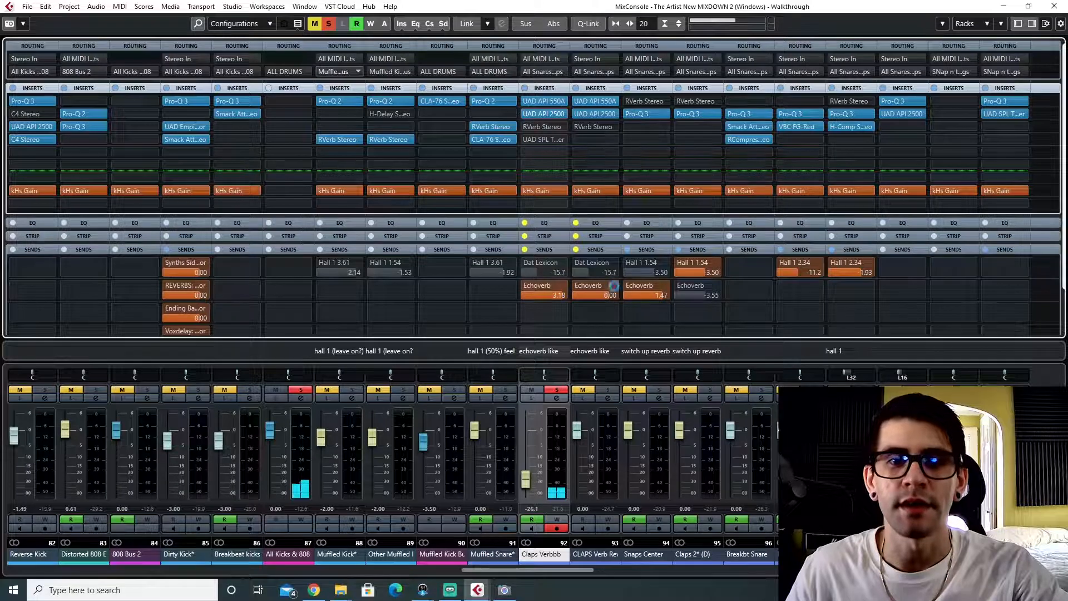
- Open the insert 1 RVerb Stereo on the Echoverb channel, reposition its window, and examine its reverb and EQ settings
{"action": "left_click_drag", "start_coordinate": [522, 570], "coordinate": [990, 571]}
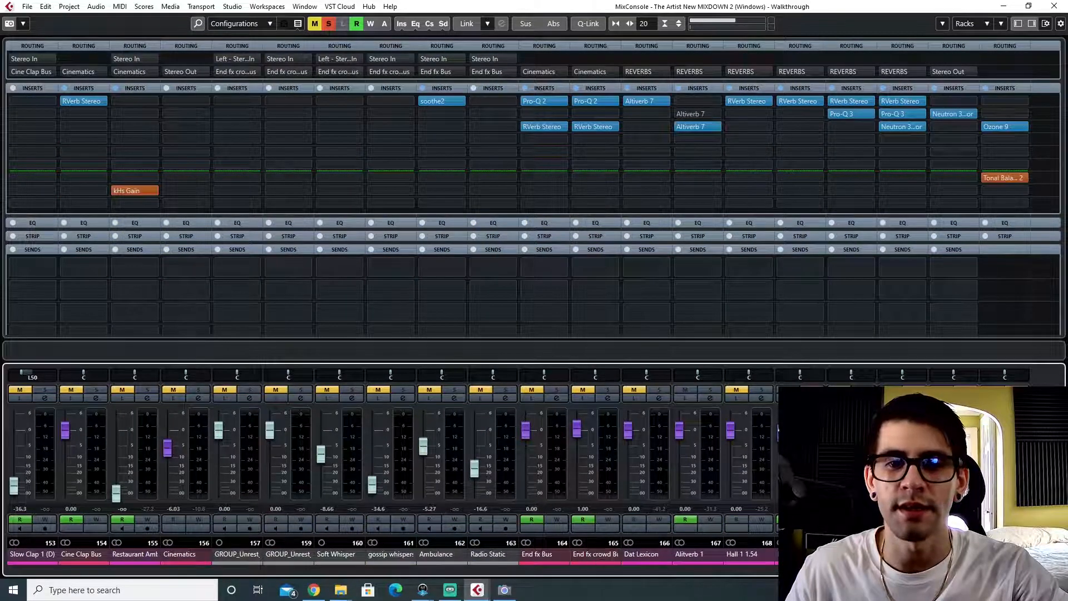
{"action": "left_click", "coordinate": [897, 101]}
{"action": "left_click_drag", "start_coordinate": [564, 156], "coordinate": [526, 174]}
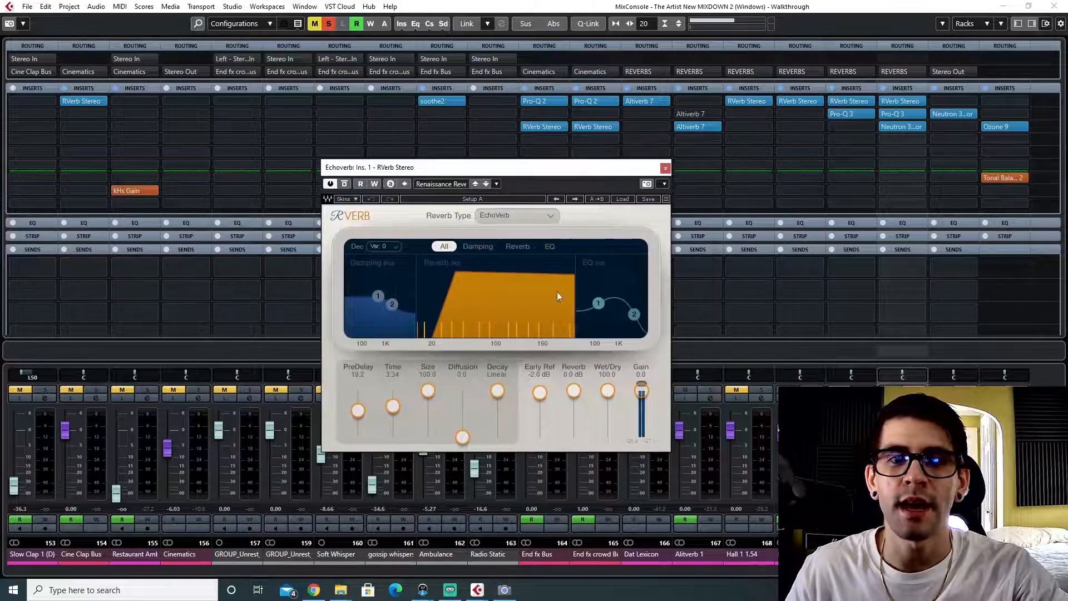
{"action": "left_click", "coordinate": [634, 314]}
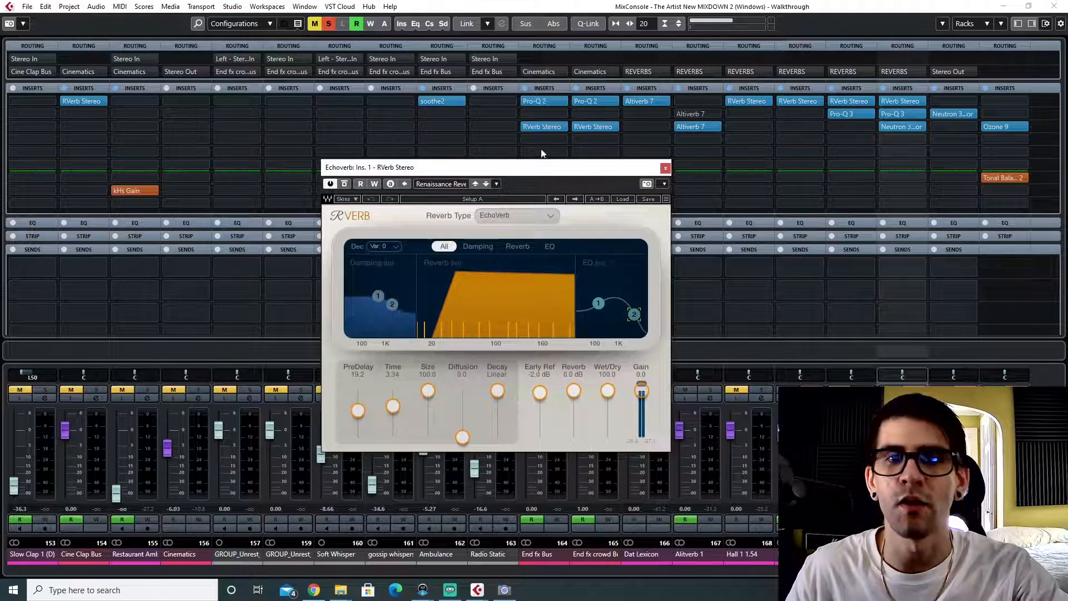
{"action": "left_click_drag", "start_coordinate": [487, 167], "coordinate": [482, 144]}
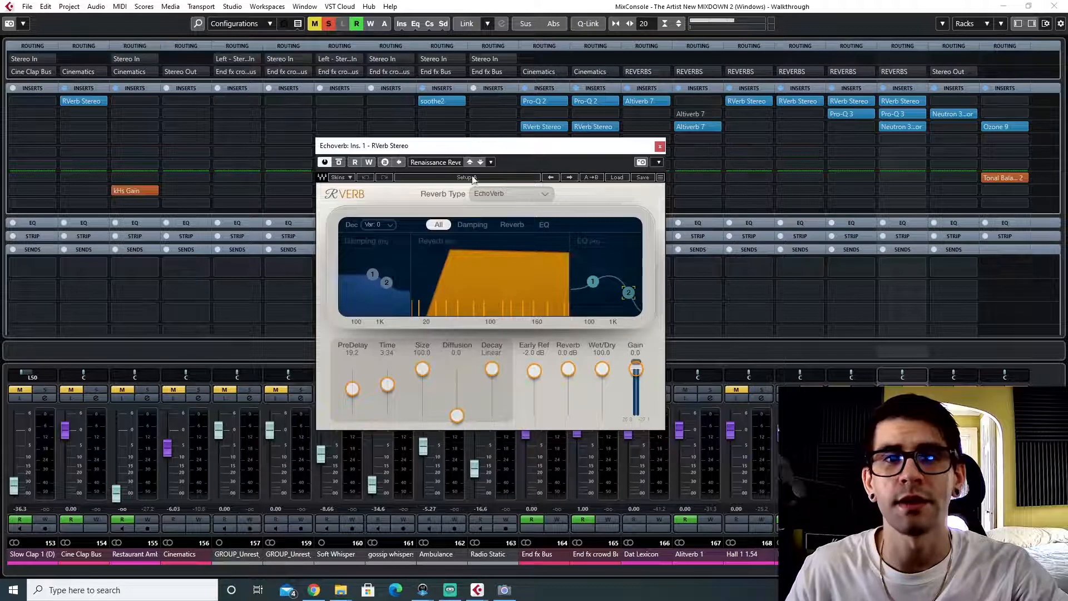
- Review the insert 2 Pro-Q 3 and insert 3 Neutron 3 Compressor on the Echoverb channel, and recheck its RVerb Stereo
{"action": "left_click", "coordinate": [894, 113]}
{"action": "left_click_drag", "start_coordinate": [445, 239], "coordinate": [537, 127]}
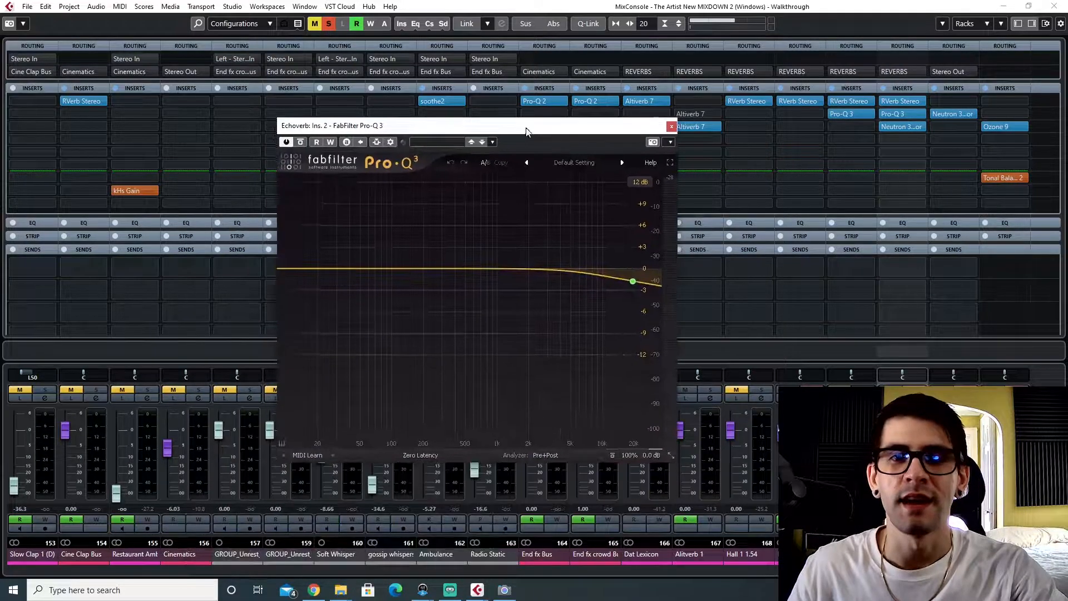
{"action": "left_click", "coordinate": [895, 126]}
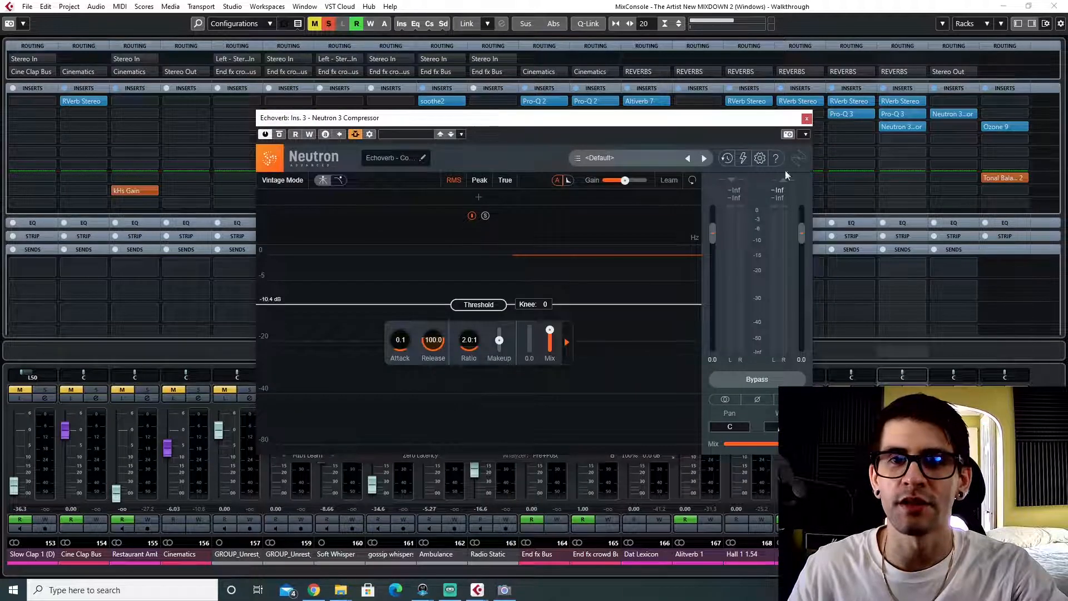
{"action": "left_click", "coordinate": [807, 119]}
{"action": "left_click", "coordinate": [671, 126]}
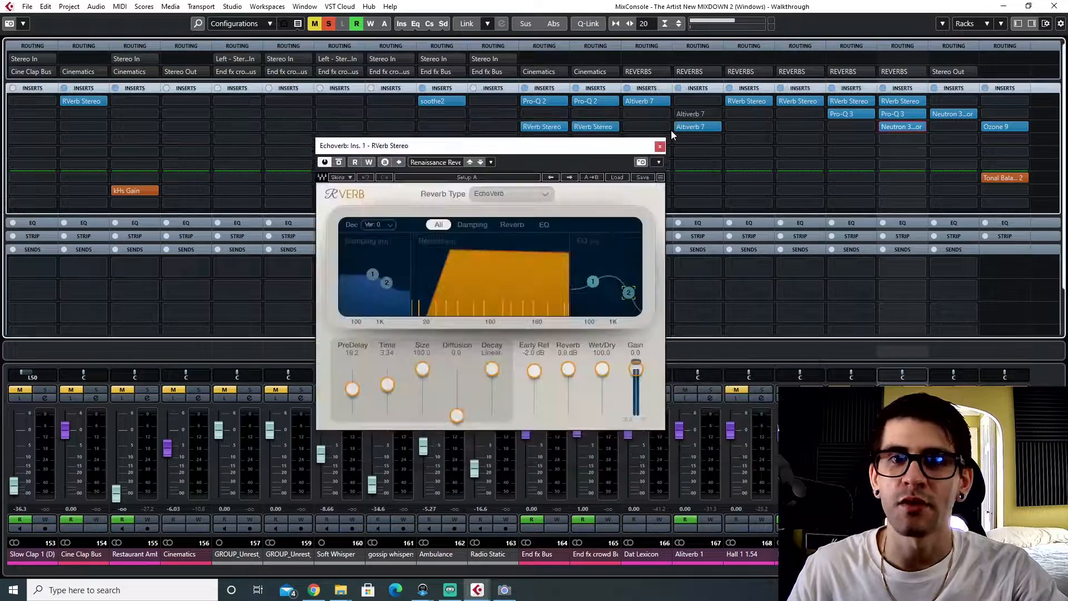
{"action": "left_click", "coordinate": [659, 146]}
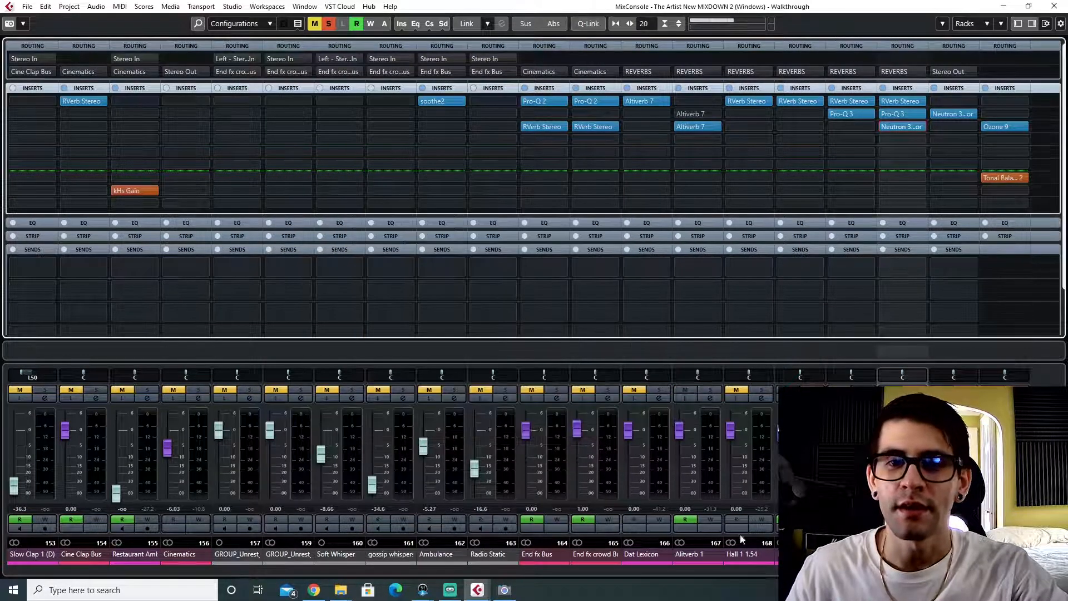
{"action": "left_click", "coordinate": [884, 100]}
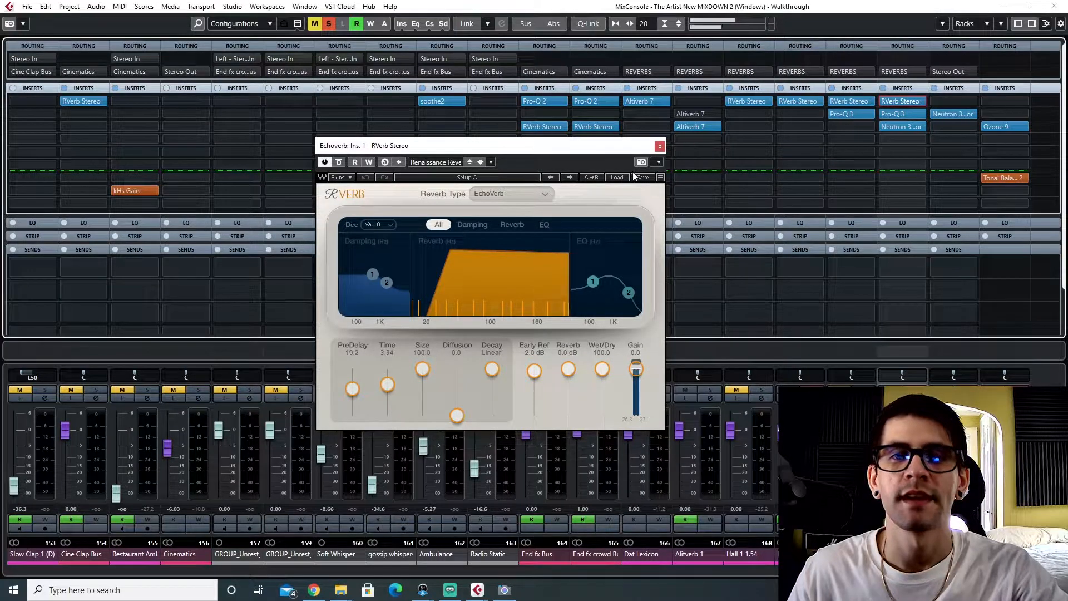
{"action": "left_click", "coordinate": [660, 147]}
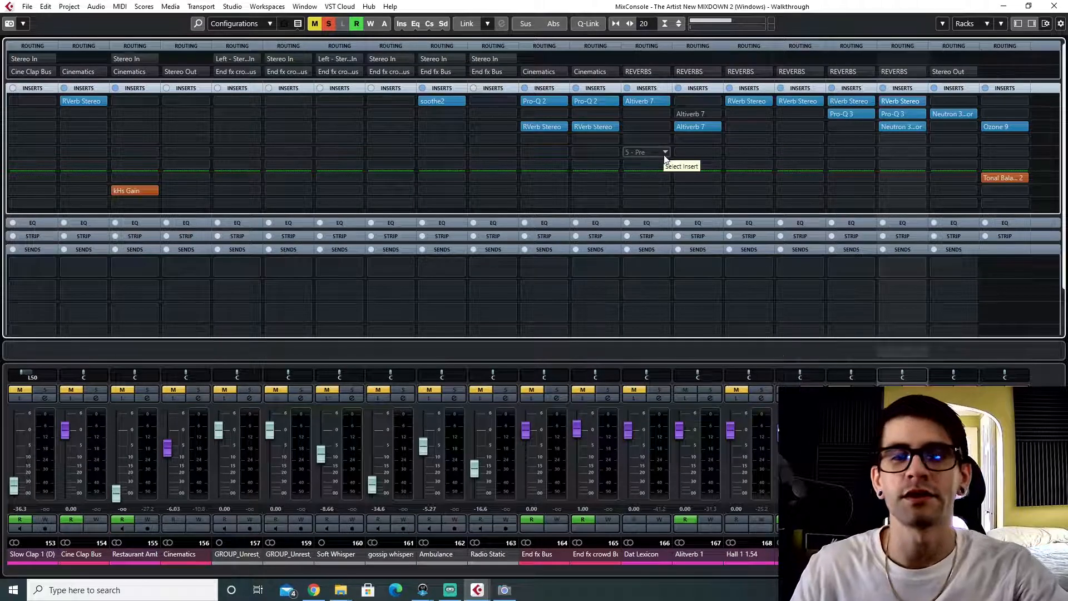
- Solo the Cliks n claks track in the project window and set the playhead to bar 47
{"action": "key", "text": "F3"}
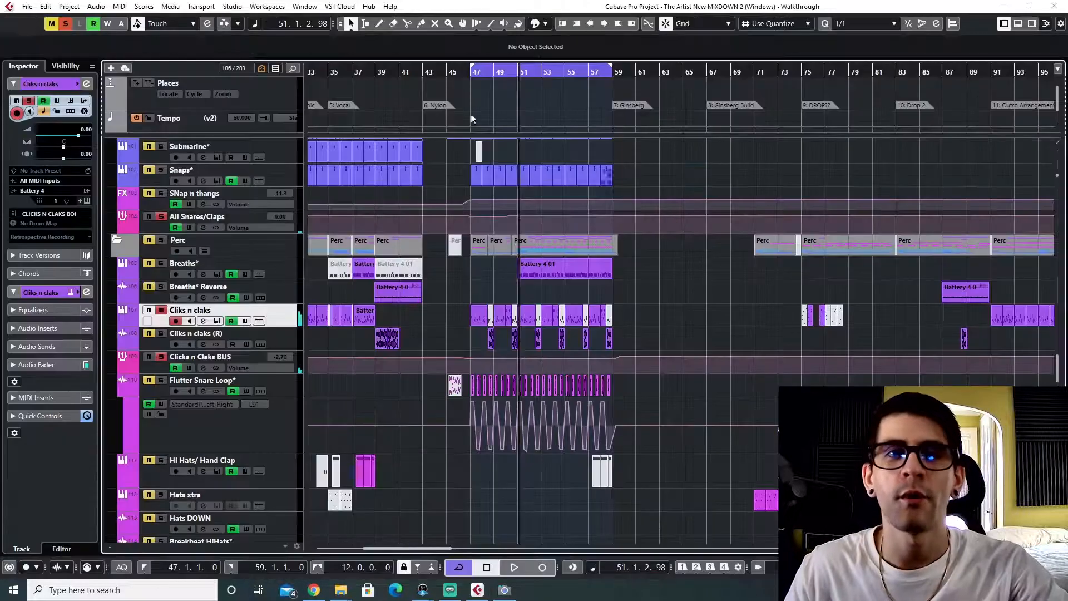
{"action": "left_click", "coordinate": [471, 75]}
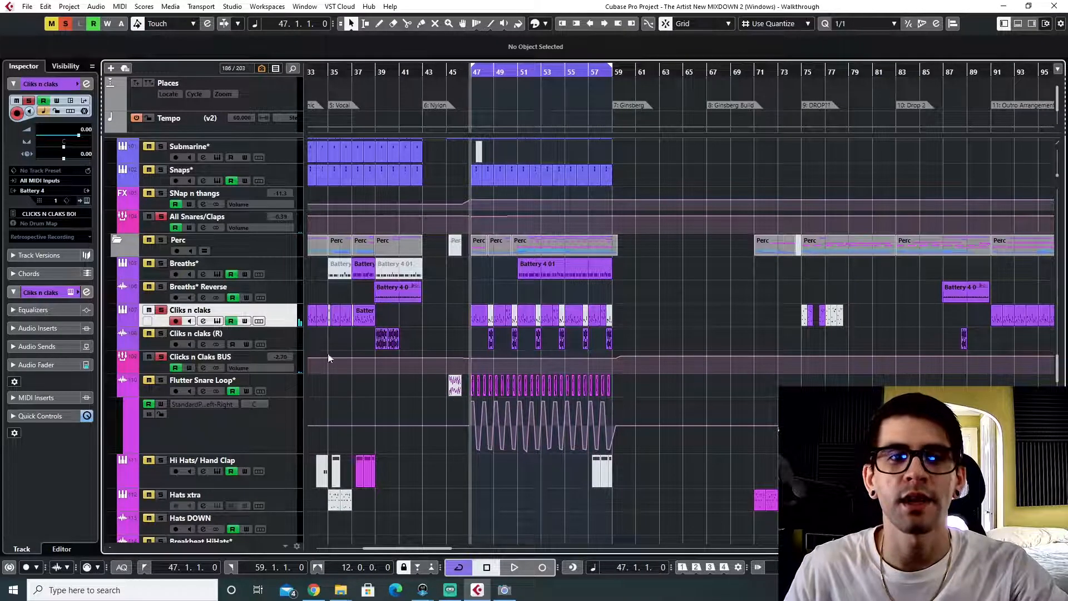
{"action": "scroll", "coordinate": [320, 307], "scroll_direction": "right", "scroll_amount": 3}
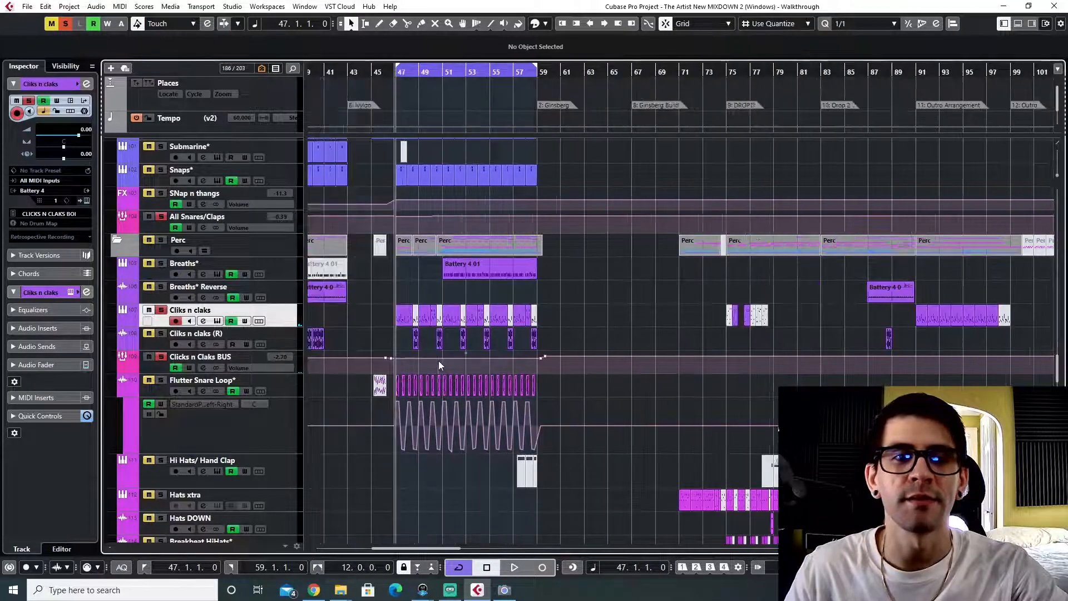
- Open the Cliks n claks track's Battery instrument, play it briefly, close it, and return to the MixConsole
{"action": "left_click", "coordinate": [217, 322]}
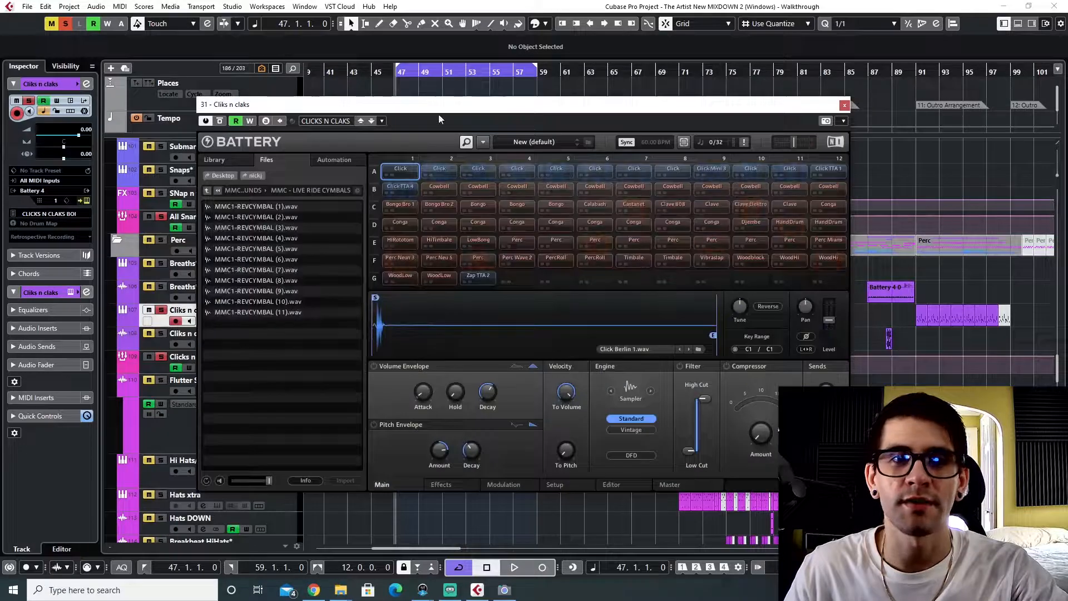
{"action": "left_click_drag", "start_coordinate": [439, 115], "coordinate": [437, 172]}
{"action": "key", "text": "space"}
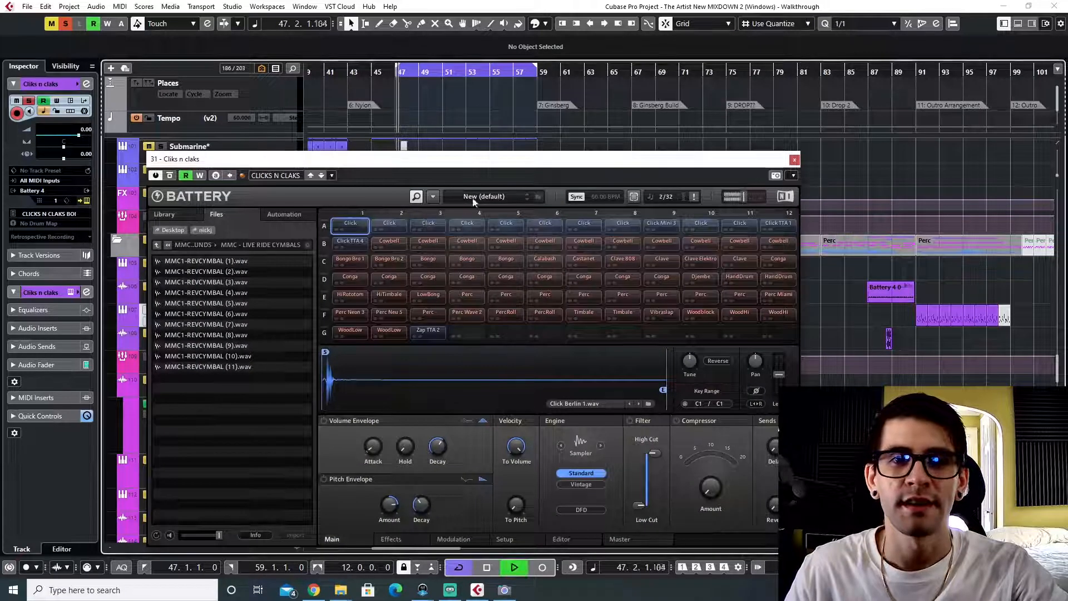
{"action": "key", "text": "space"}
{"action": "left_click", "coordinate": [794, 160]}
{"action": "key", "text": "F3"}
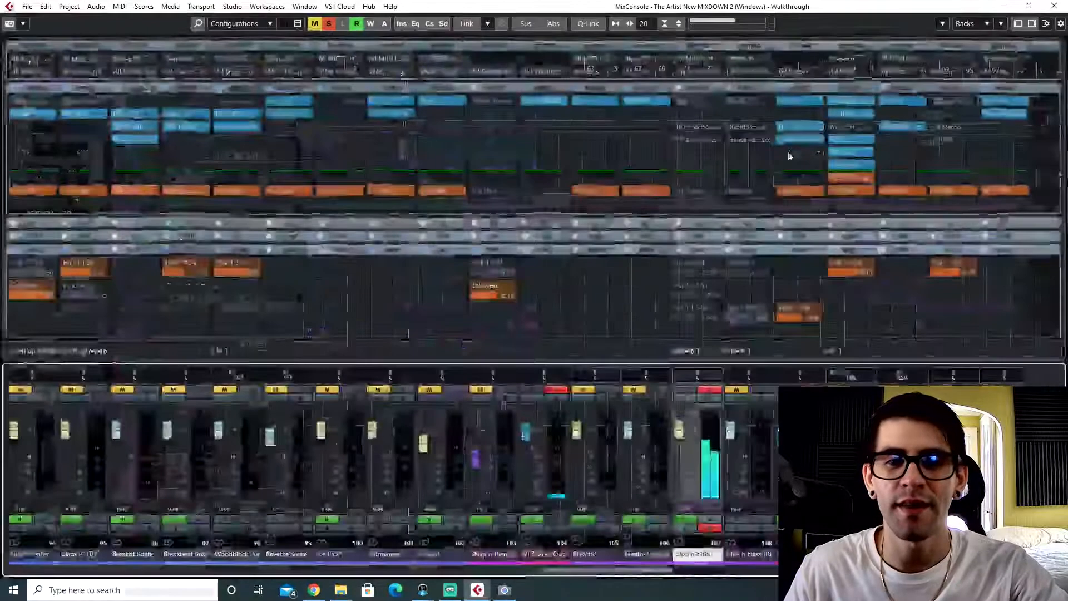
- Review the insert 1 Pro-Q 3 on the Clicks n Claks BUS, and open its insert 3 RCompressor Stereo for inspection
{"action": "left_click", "coordinate": [817, 86]}
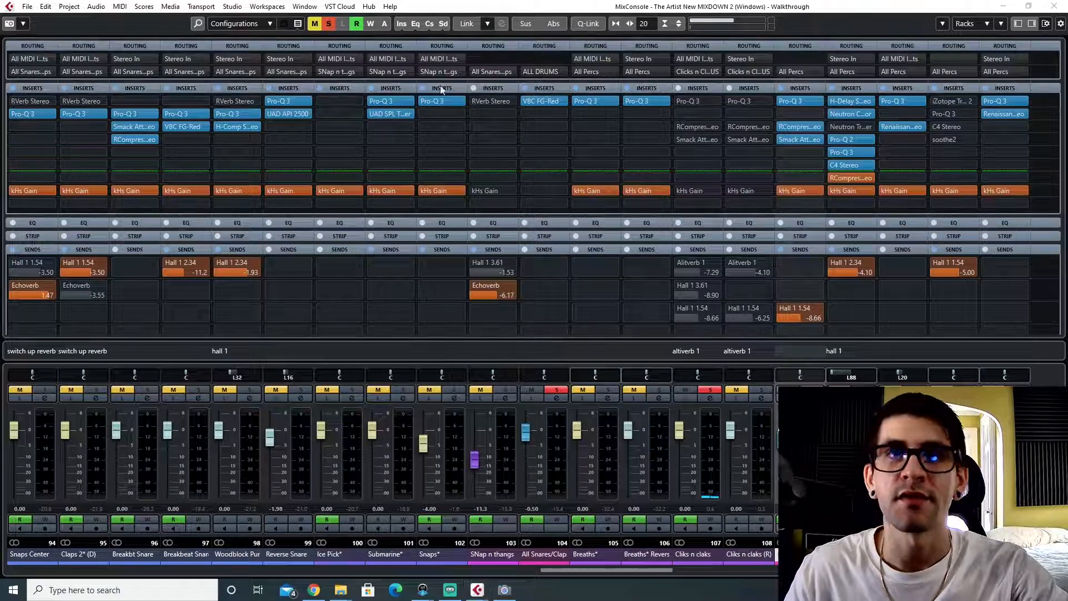
{"action": "left_click_drag", "start_coordinate": [0, 142], "coordinate": [513, 129]}
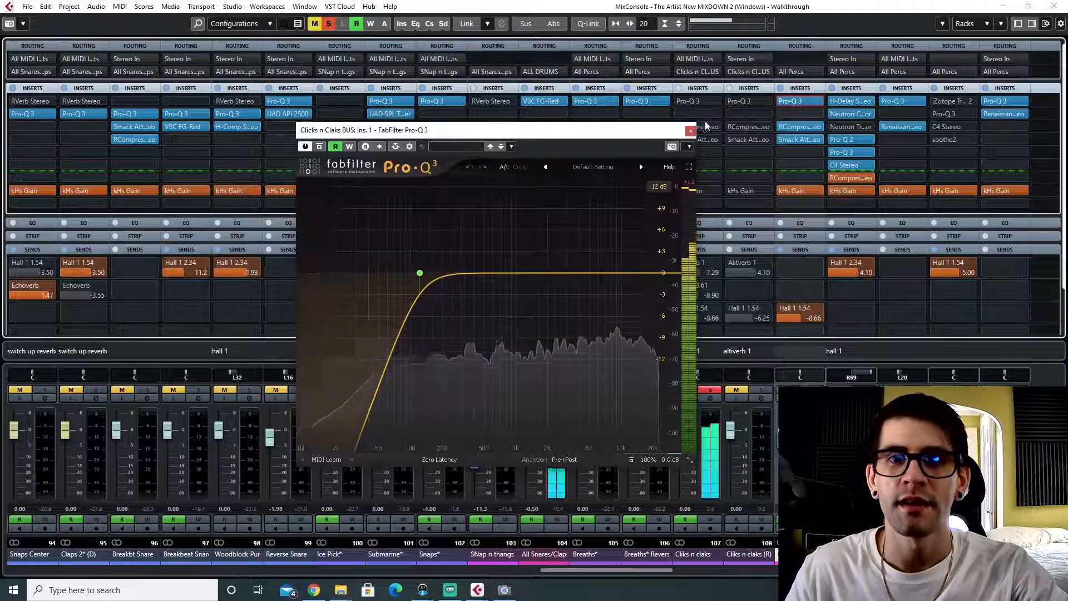
{"action": "left_click", "coordinate": [690, 130]}
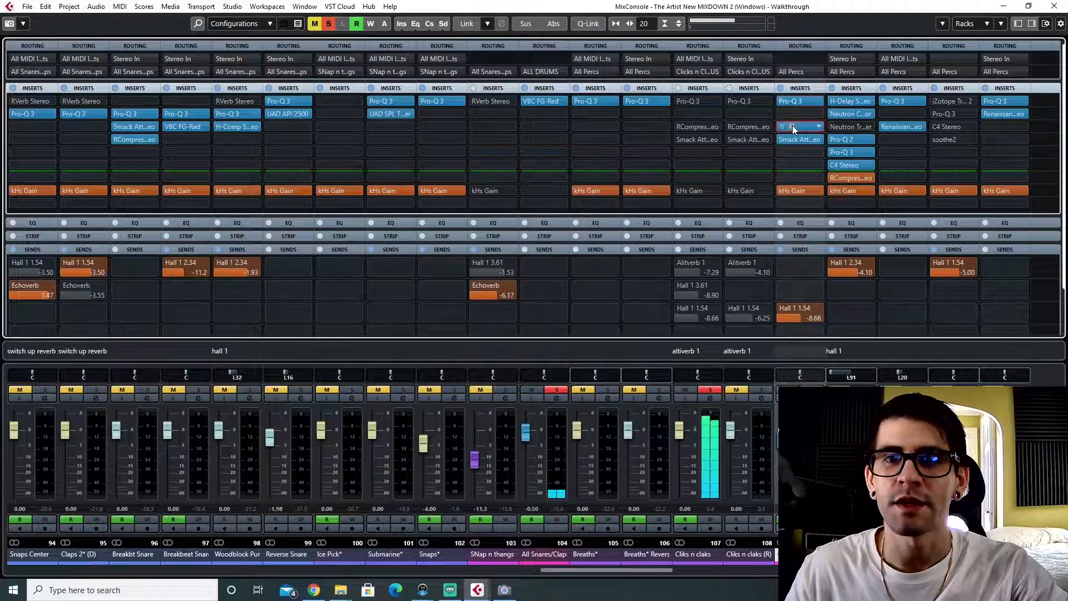
{"action": "left_click", "coordinate": [793, 126]}
{"action": "left_click_drag", "start_coordinate": [539, 135], "coordinate": [475, 147]}
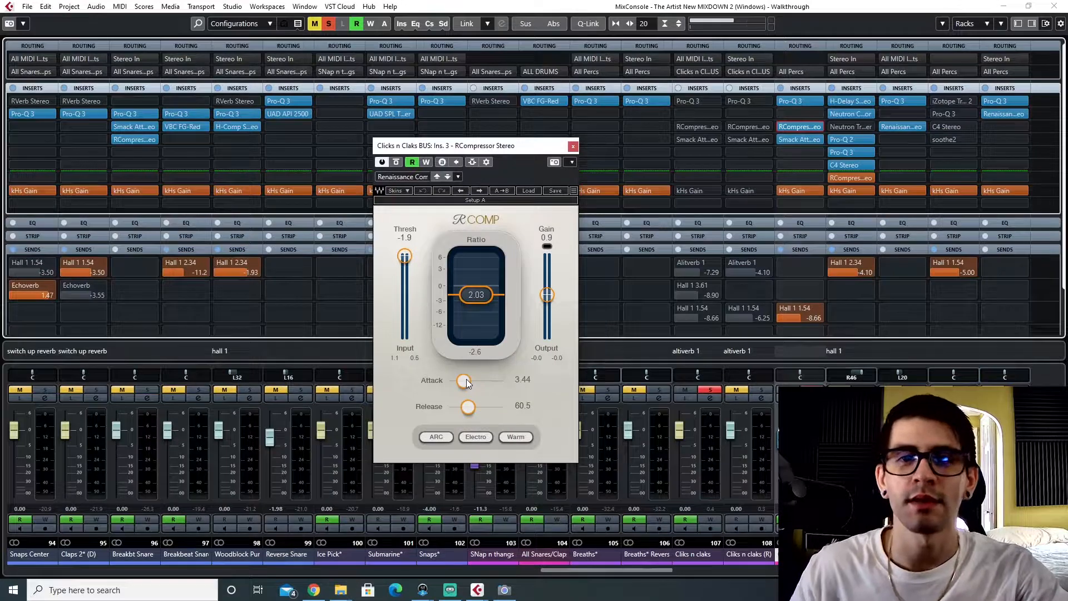
- Review the insert 4 Smack Attack Stereo on the Clicks n Claks BUS, comparing playback with it active and bypassed, and close it
{"action": "left_click", "coordinate": [792, 141]}
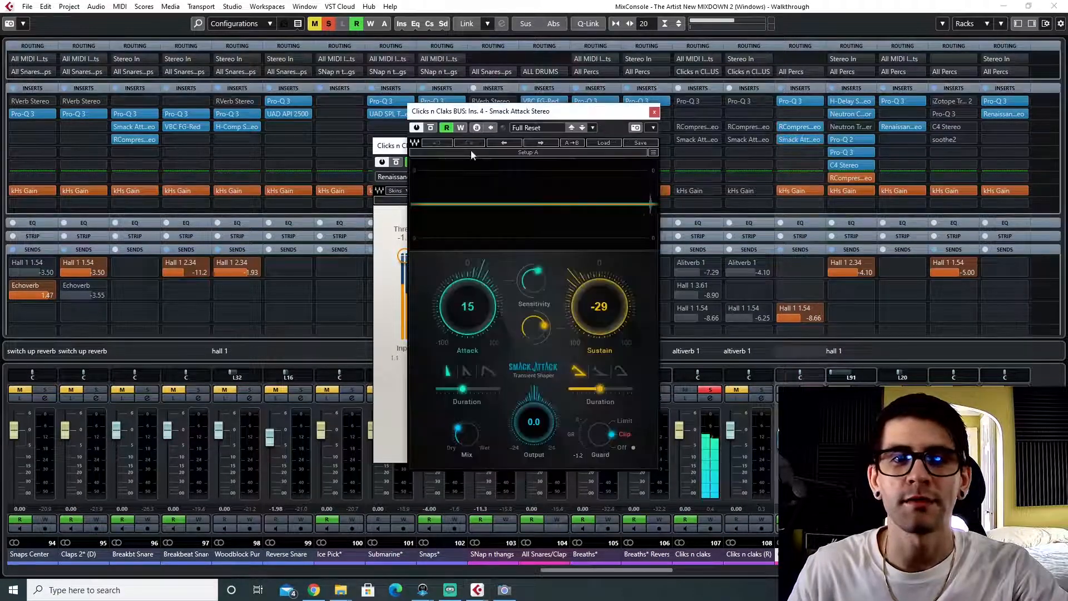
{"action": "left_click_drag", "start_coordinate": [470, 111], "coordinate": [456, 36]}
{"action": "left_click", "coordinate": [574, 147]}
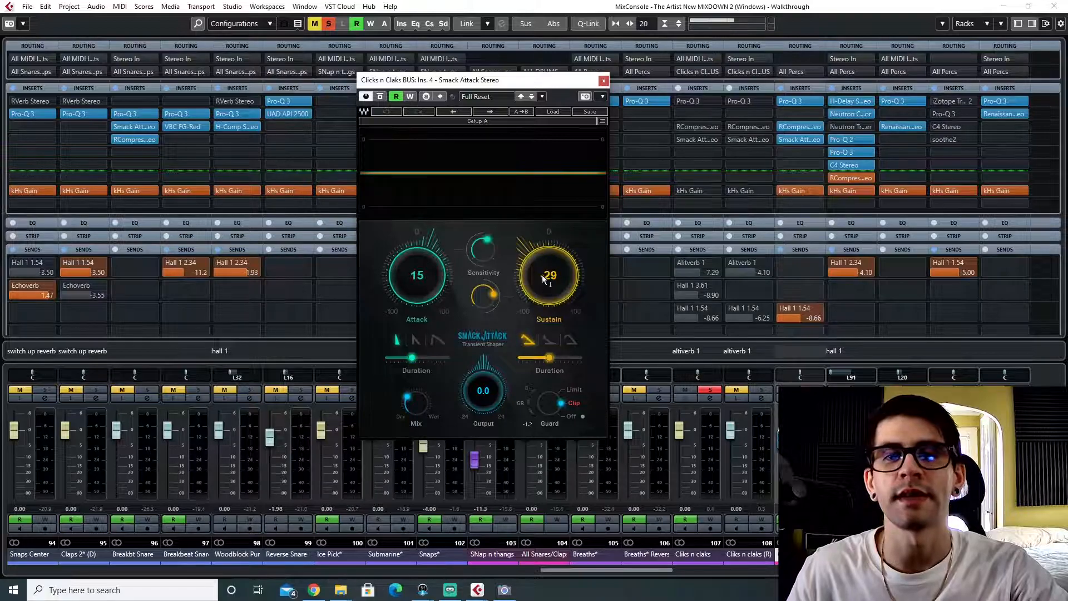
{"action": "key", "text": "space"}
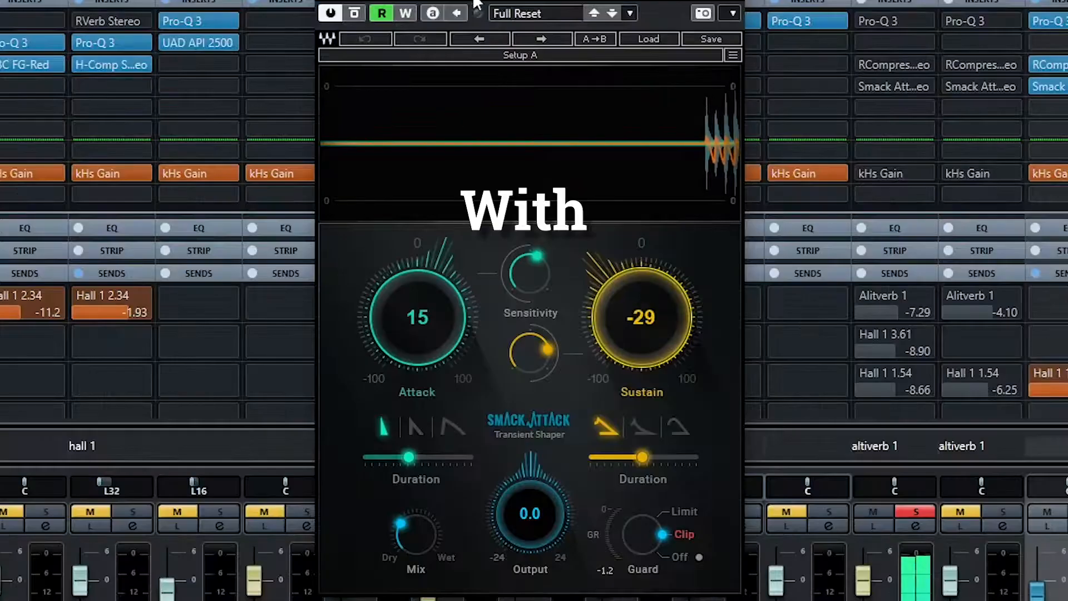
{"action": "left_click", "coordinate": [1035, 84]}
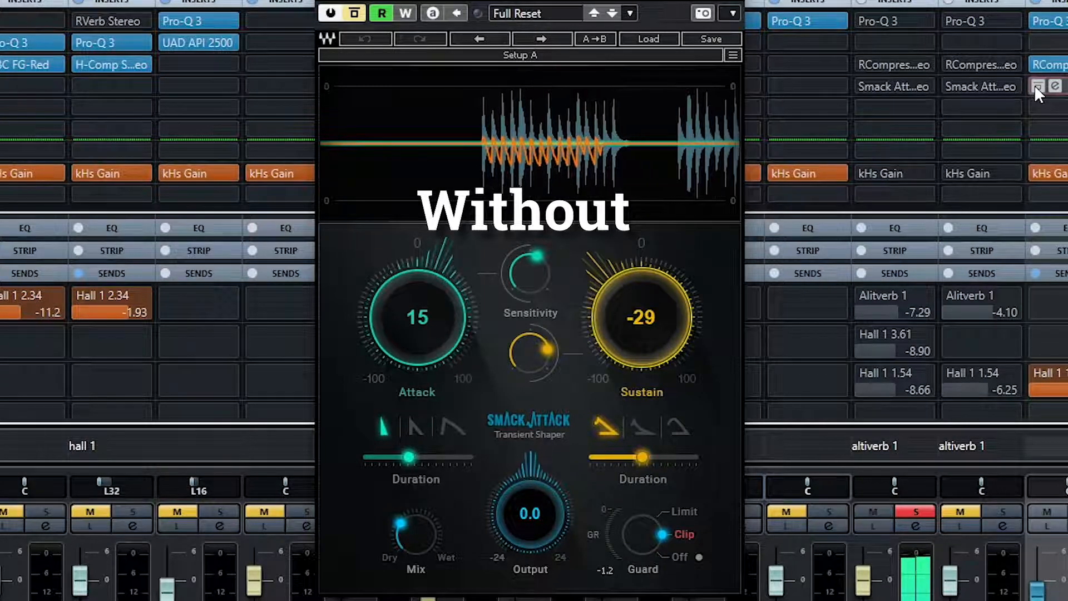
{"action": "left_click", "coordinate": [1035, 85]}
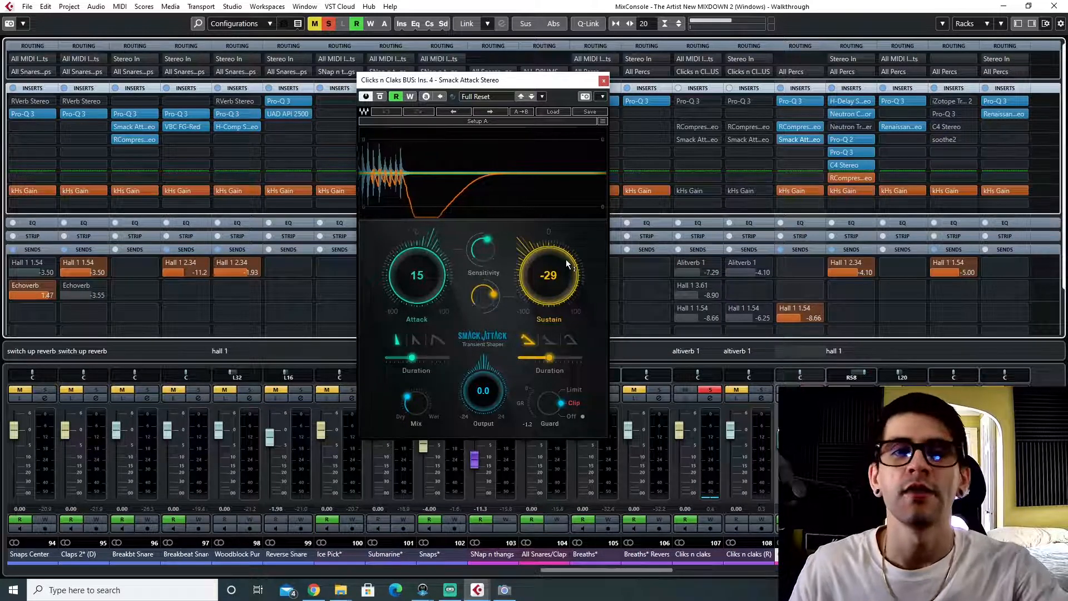
{"action": "left_click", "coordinate": [603, 82]}
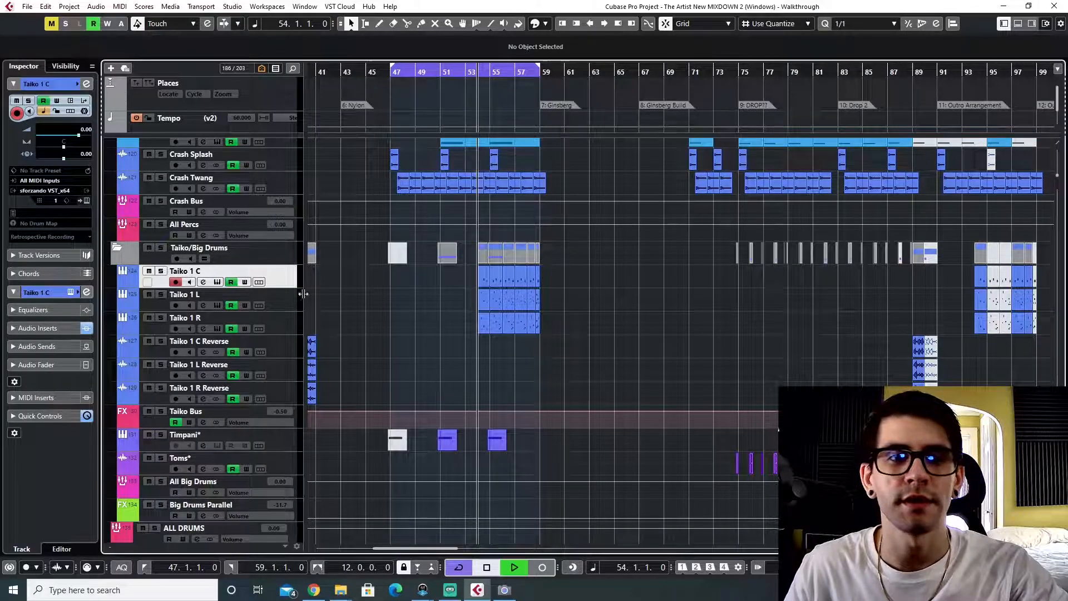
- Solo the Taiko 1 C, Taiko 1 L and Taiko 1 R tracks, and select the Taiko Bus channel in the MixConsole
{"action": "left_click", "coordinate": [161, 272]}
{"action": "left_click", "coordinate": [163, 295]}
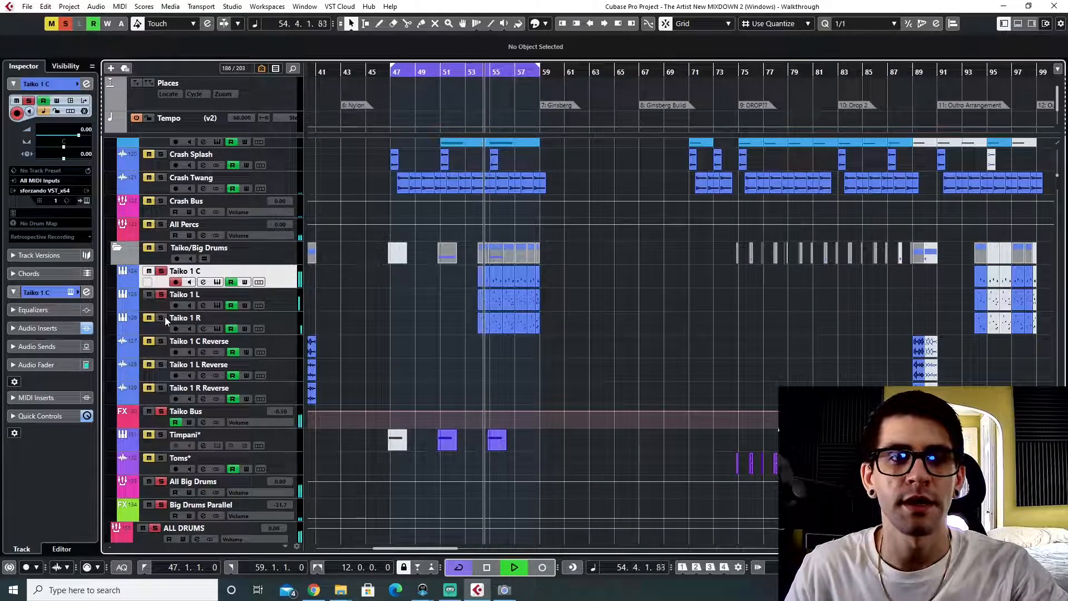
{"action": "key", "text": "F3"}
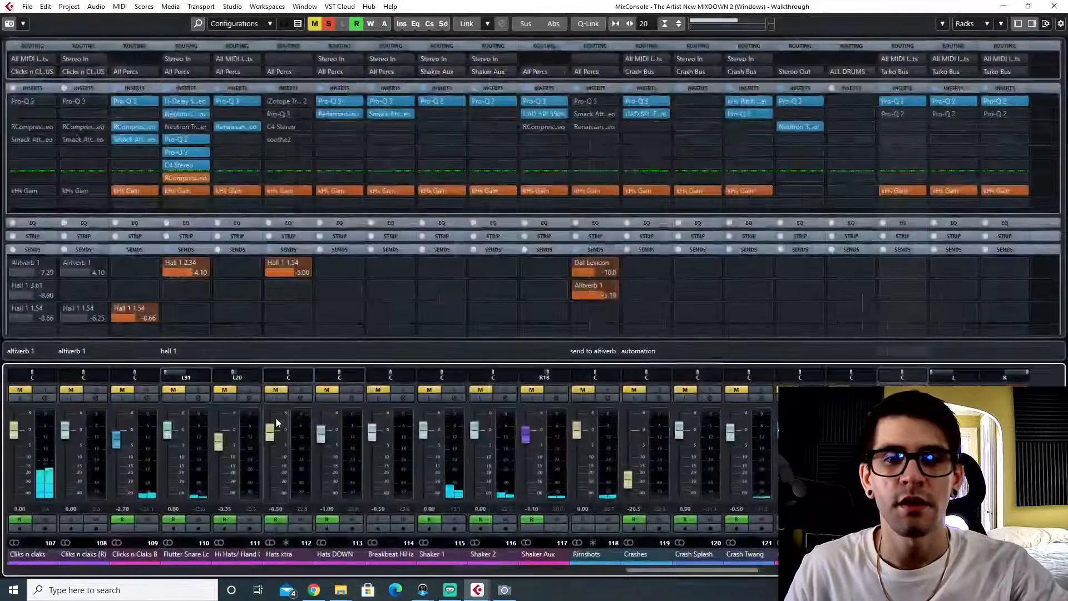
{"action": "left_click_drag", "start_coordinate": [734, 570], "coordinate": [832, 570]}
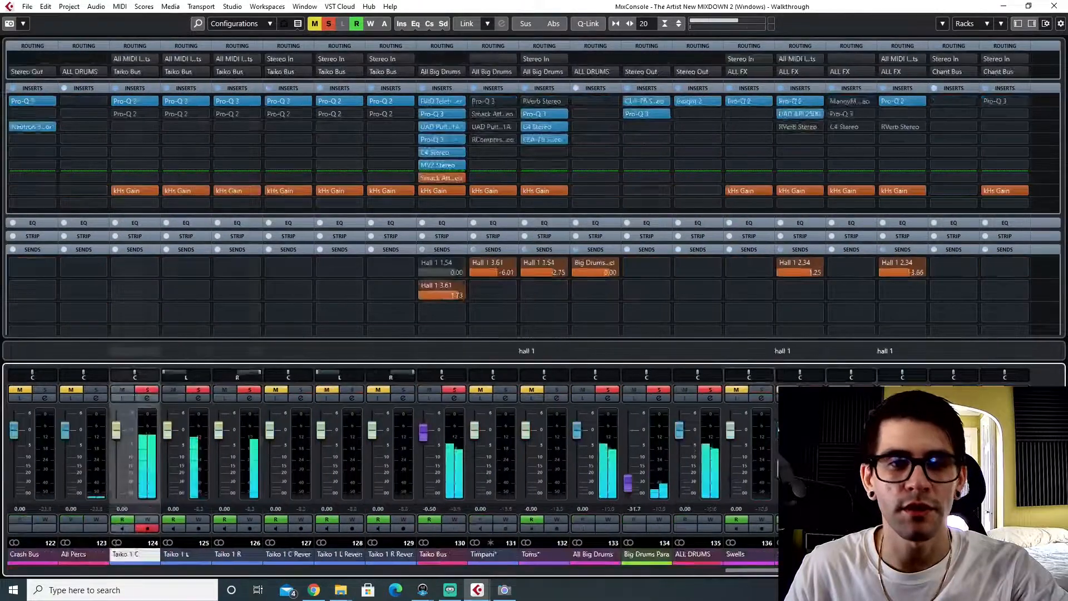
{"action": "left_click", "coordinate": [434, 554]}
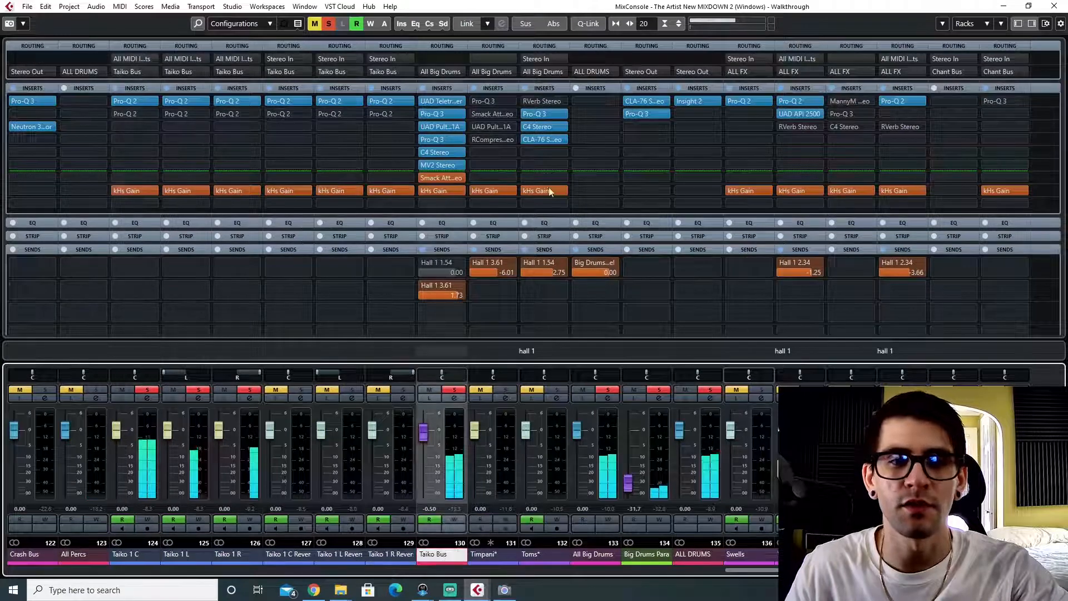
- Open the insert 1 UAD Teletronix LA-2A Silver on the Taiko Bus, listen with it bypassed, and reactivate it
{"action": "left_click", "coordinate": [433, 102]}
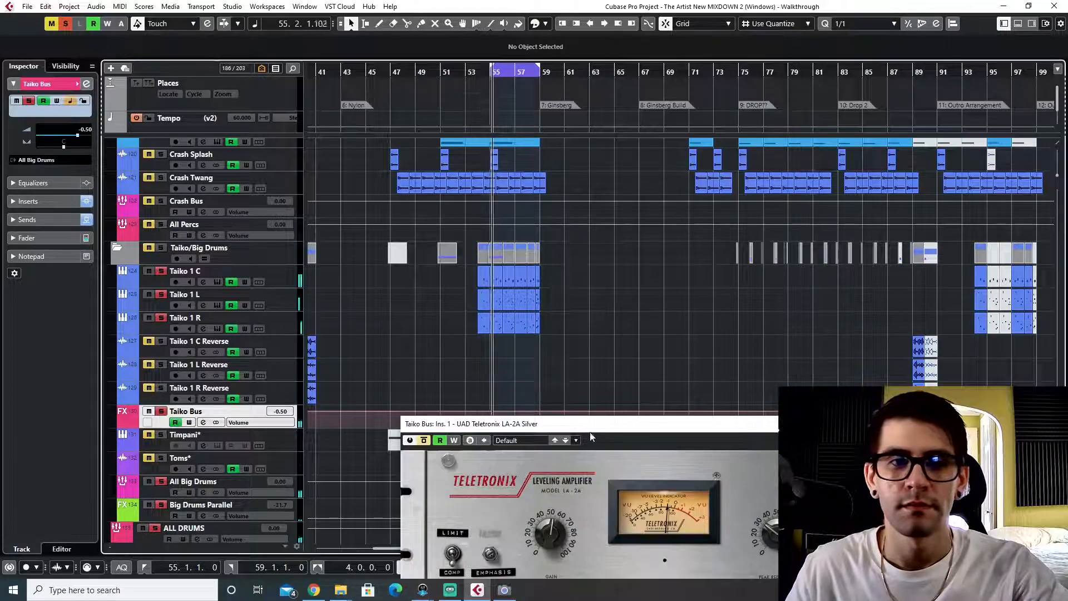
{"action": "left_click_drag", "start_coordinate": [591, 421], "coordinate": [429, 167]}
{"action": "key", "text": "F3"}
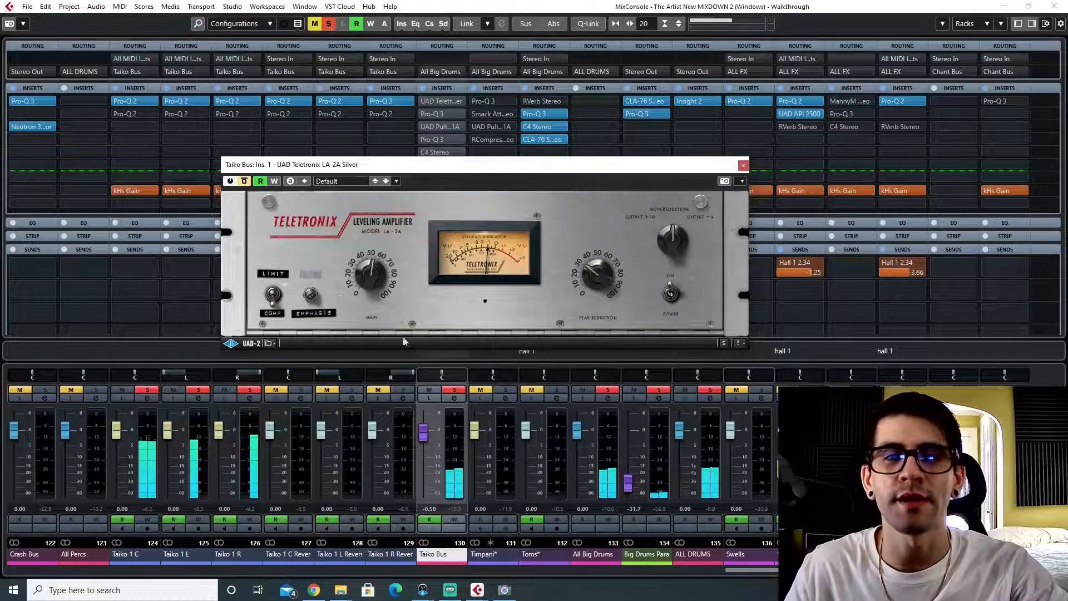
{"action": "left_click", "coordinate": [424, 102]}
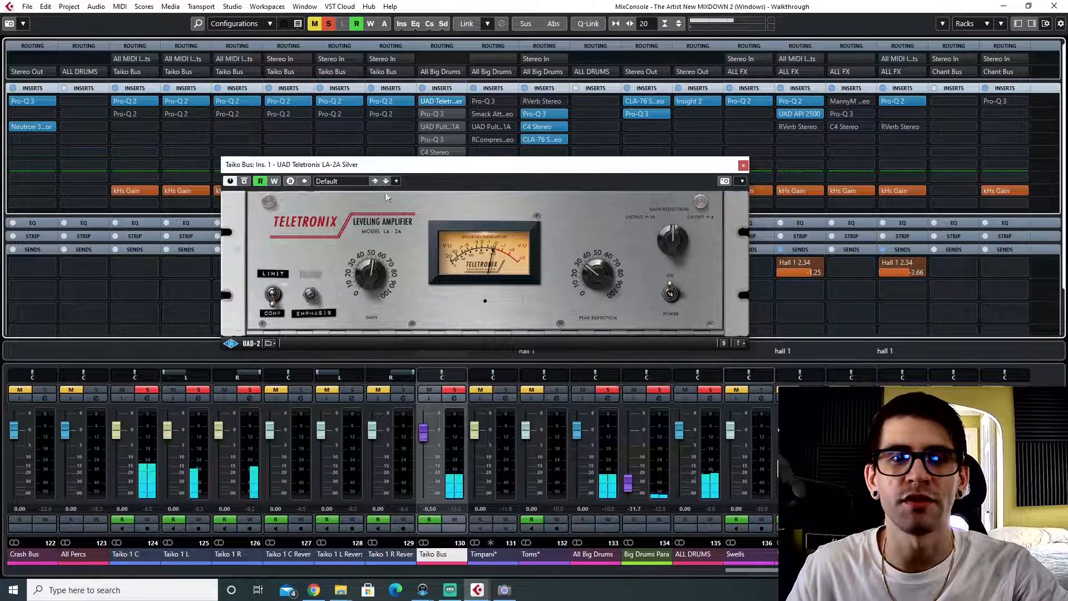
- Activate and review the insert 2 Pro-Q 3 on the Taiko Bus, and close its editor
{"action": "left_click", "coordinate": [435, 113]}
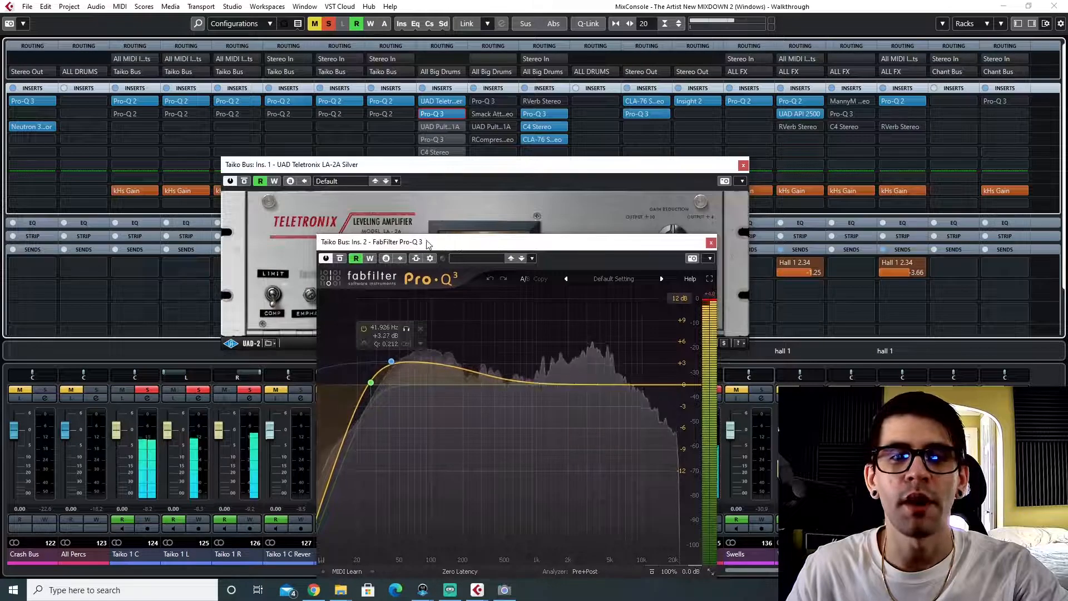
{"action": "left_click_drag", "start_coordinate": [458, 245], "coordinate": [422, 225]}
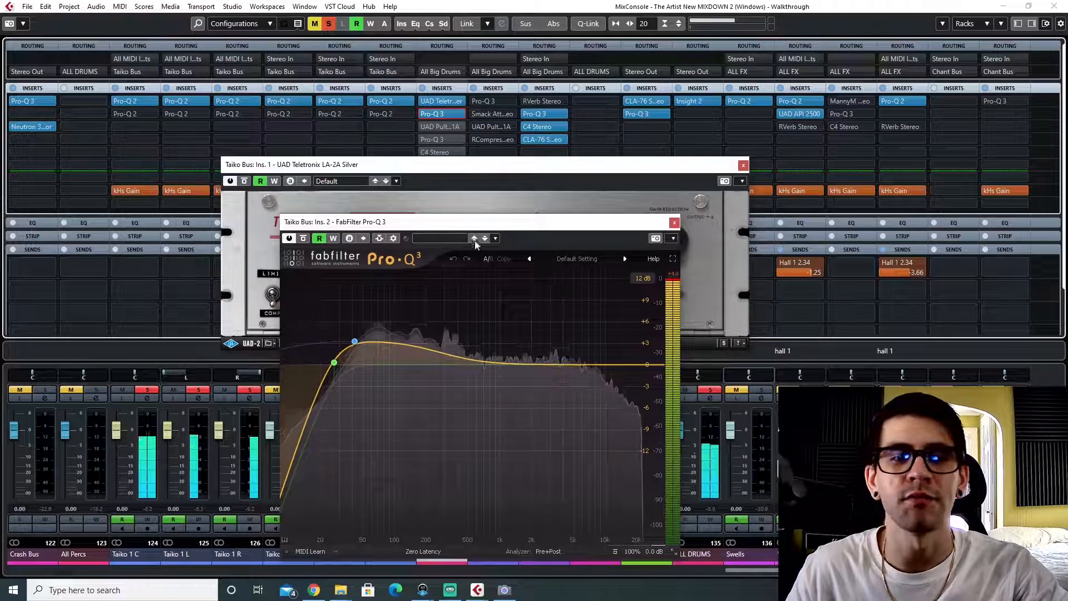
{"action": "mouse_move", "coordinate": [350, 355]}
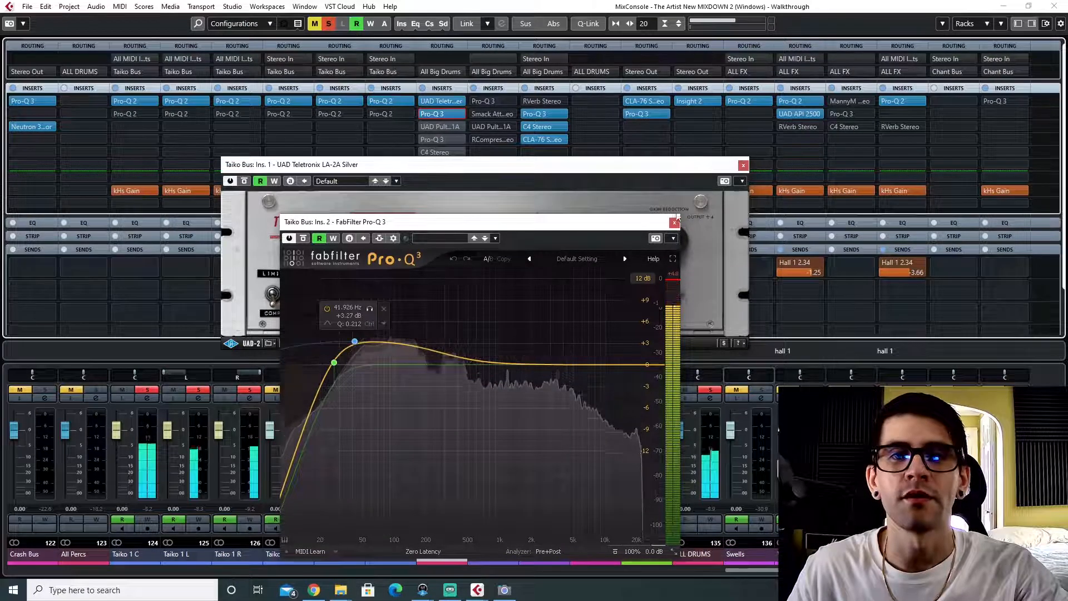
{"action": "left_click", "coordinate": [674, 222]}
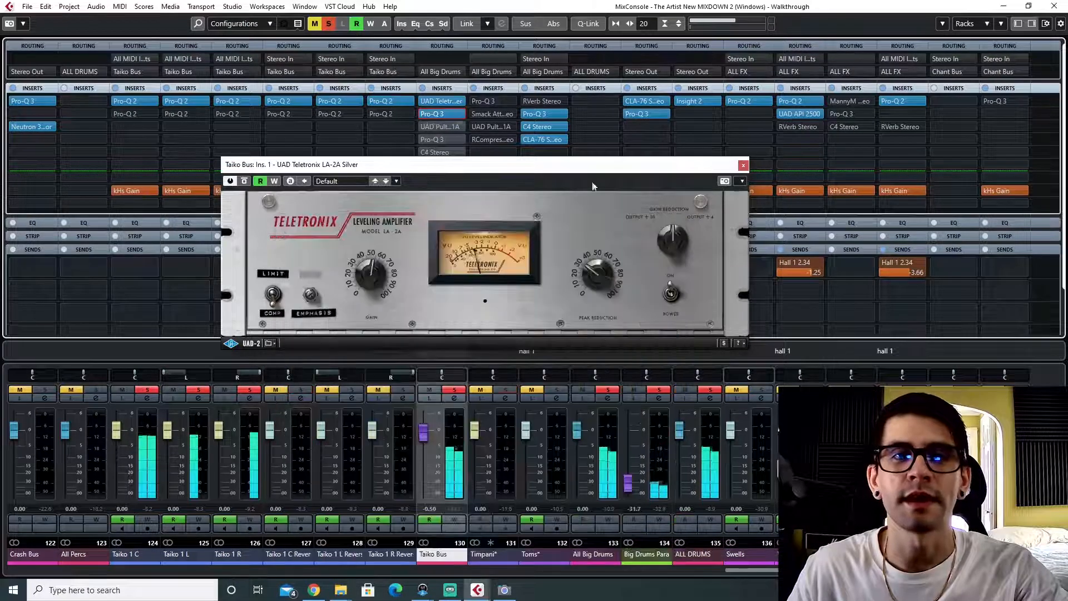
- Activate the insert 3 UAD Pultec EQP-1A on the Taiko Bus and open it for inspection, closing the LA-2A editor
{"action": "left_click", "coordinate": [434, 126]}
{"action": "left_click", "coordinate": [426, 127]}
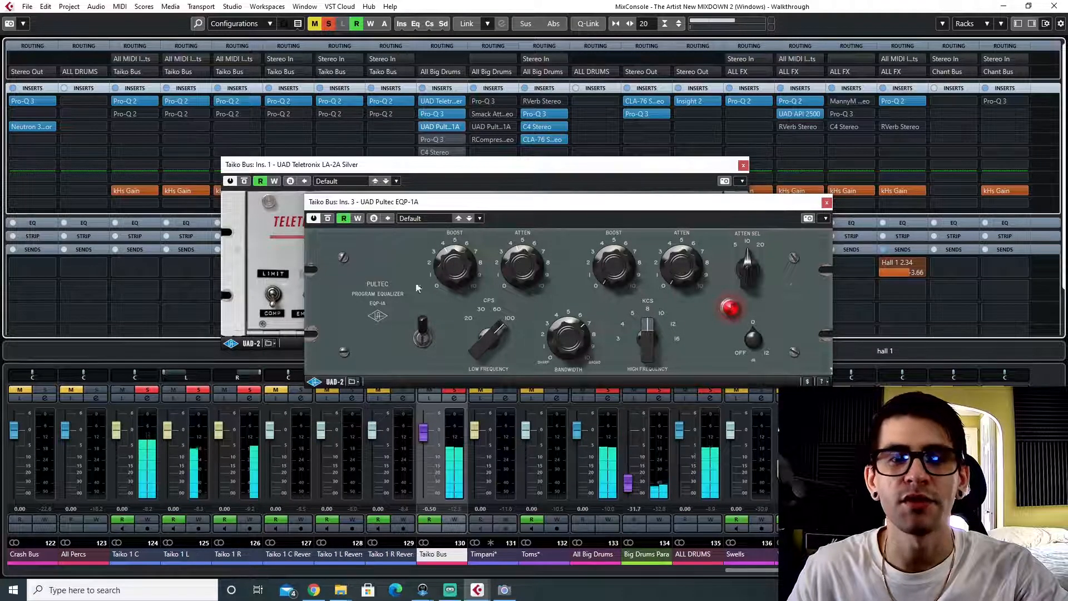
{"action": "left_click", "coordinate": [743, 165]}
{"action": "left_click_drag", "start_coordinate": [453, 208], "coordinate": [392, 219]}
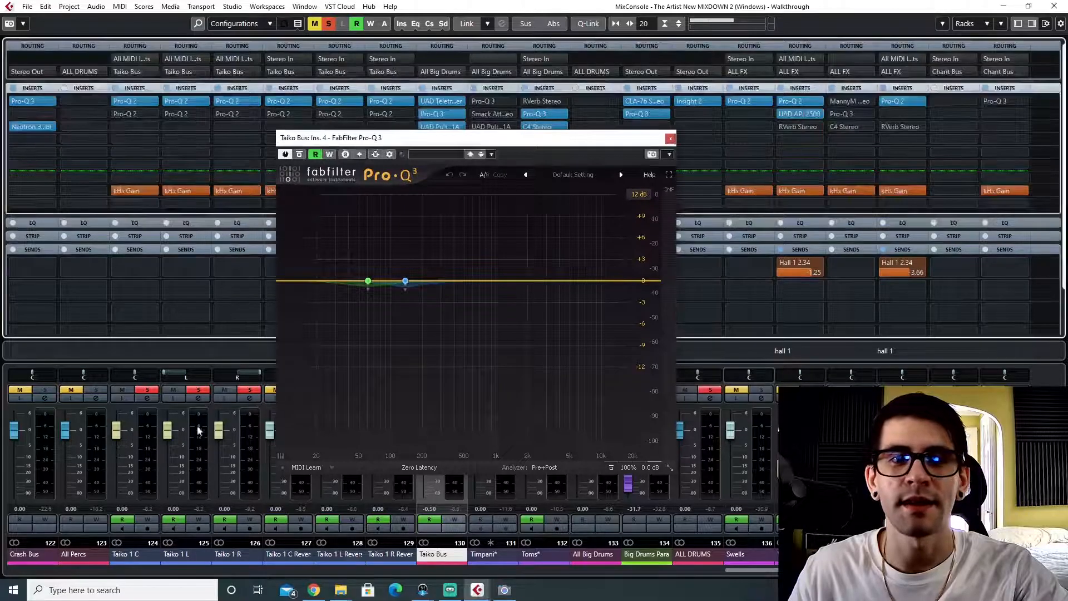
- Play the soloed taikos while inspecting the insert 4 Pro-Q 3 on the Taiko Bus, and close its editor
{"action": "mouse_move", "coordinate": [435, 284]}
{"action": "key", "text": "space"}
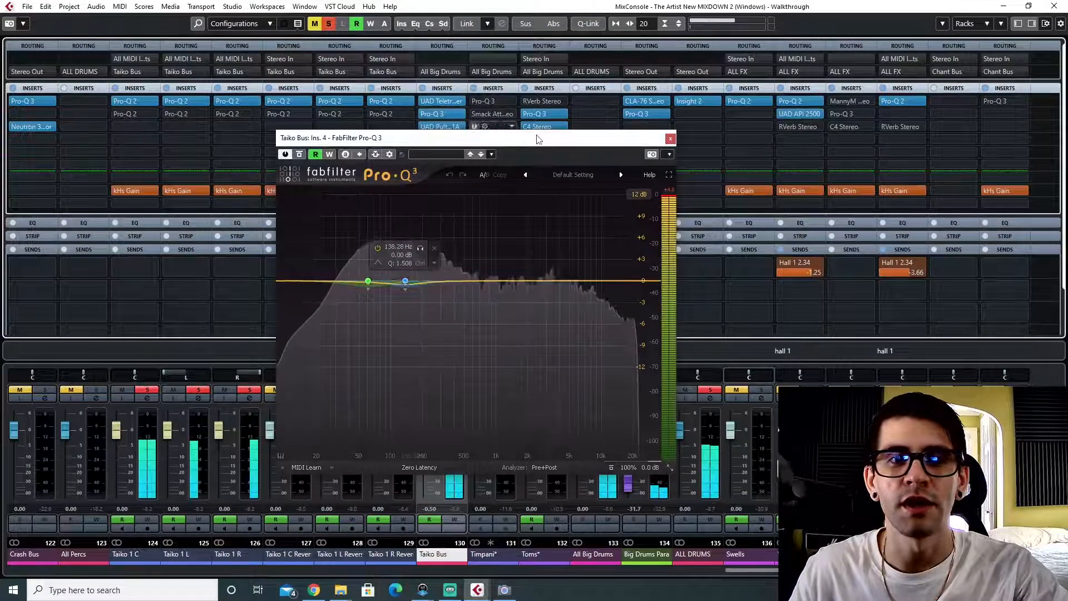
{"action": "left_click", "coordinate": [671, 138]}
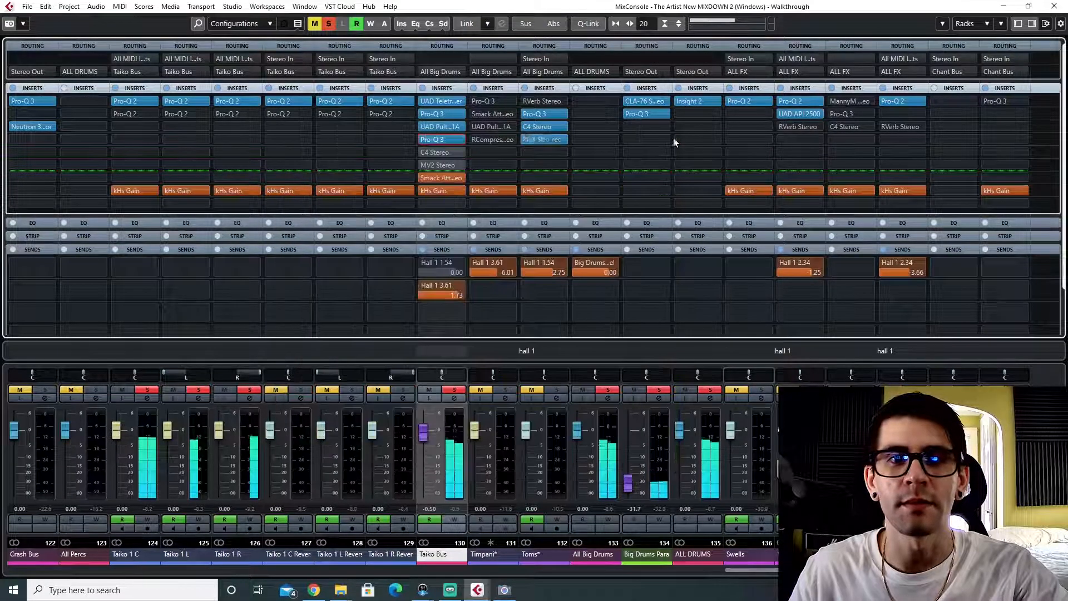
- Activate the insert 5 C4 Stereo on the Taiko Bus and open its editor for inspection
{"action": "left_click", "coordinate": [433, 152]}
{"action": "left_click", "coordinate": [432, 153]}
{"action": "left_click_drag", "start_coordinate": [423, 115], "coordinate": [524, 227]}
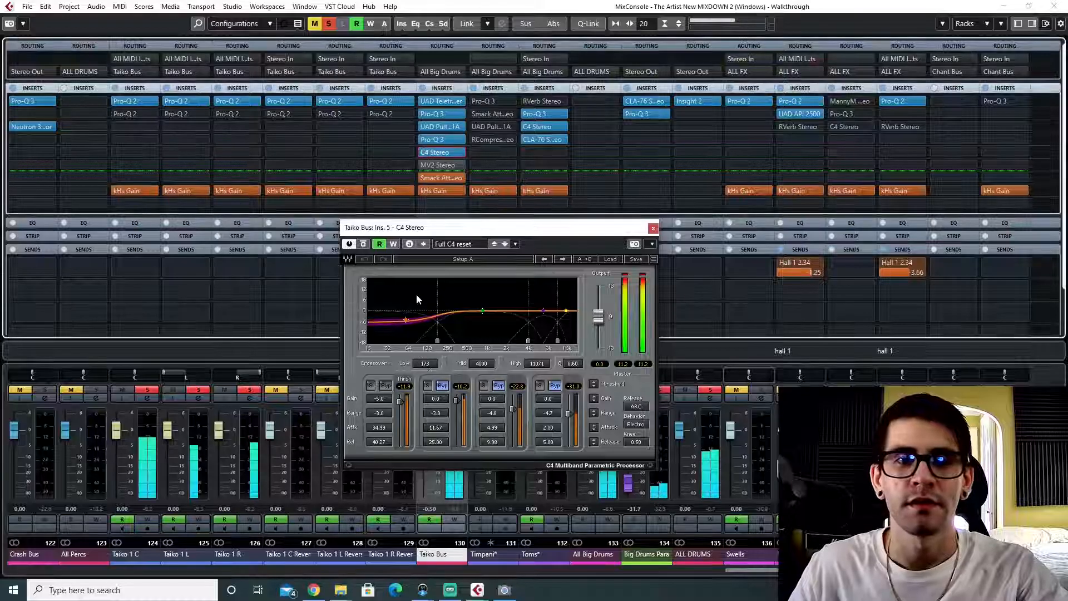
- Close the C4 editor, and activate and review the insert 6 MV2 Stereo on the Taiko Bus during playback
{"action": "left_click", "coordinate": [434, 165]}
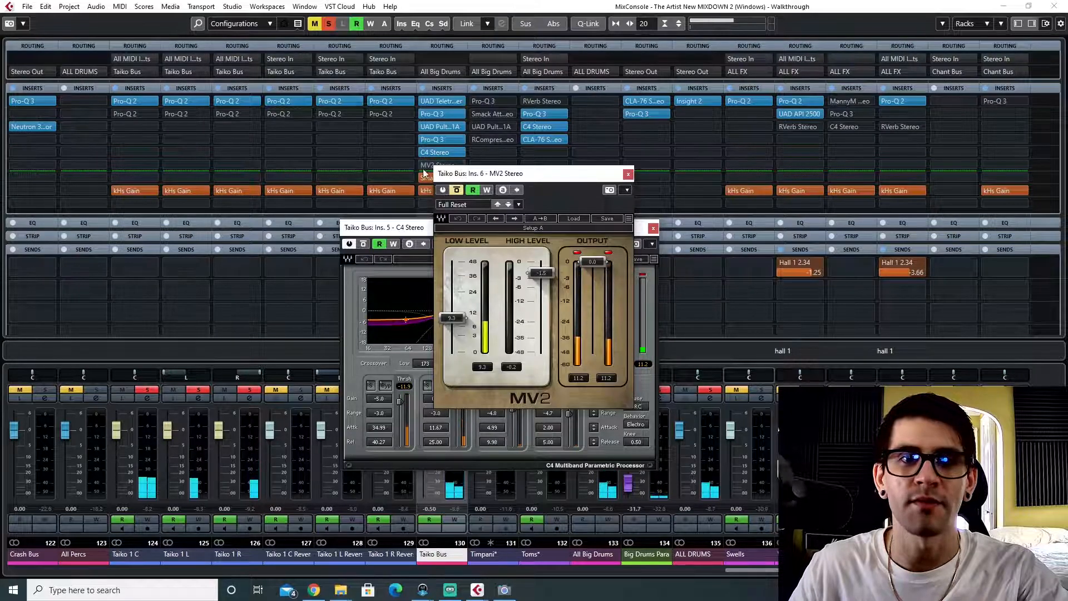
{"action": "left_click_drag", "start_coordinate": [510, 170], "coordinate": [384, 167]}
{"action": "left_click", "coordinate": [654, 229]}
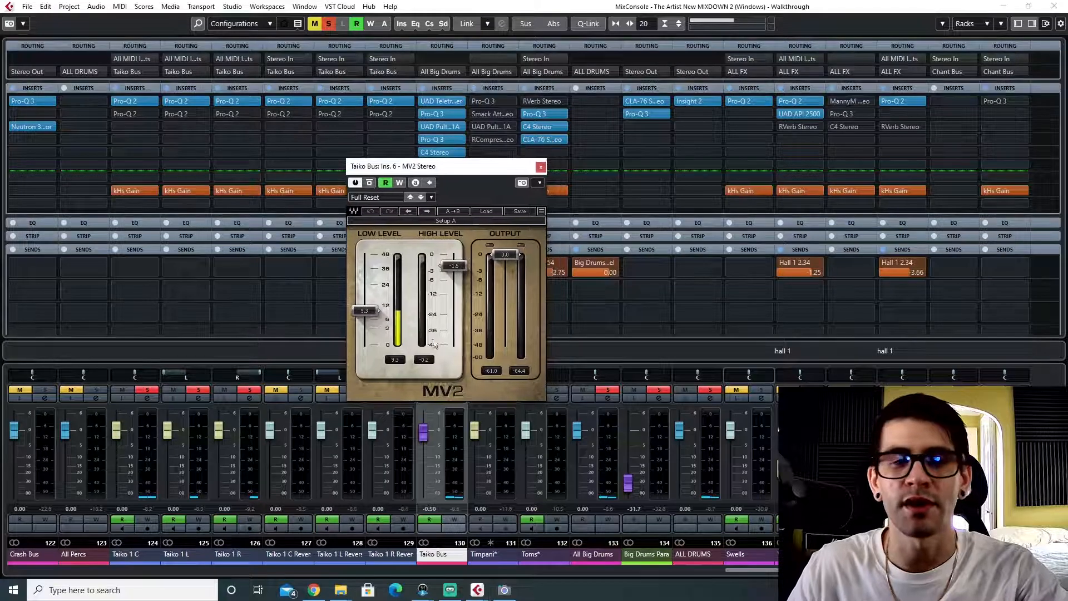
{"action": "key", "text": "space"}
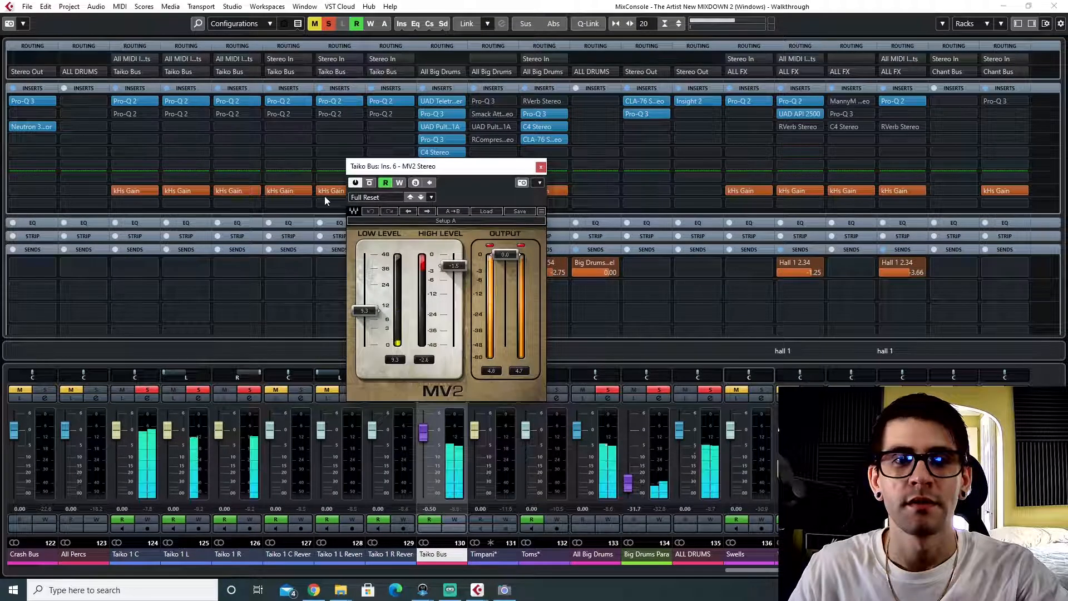
{"action": "left_click_drag", "start_coordinate": [373, 166], "coordinate": [385, 187]}
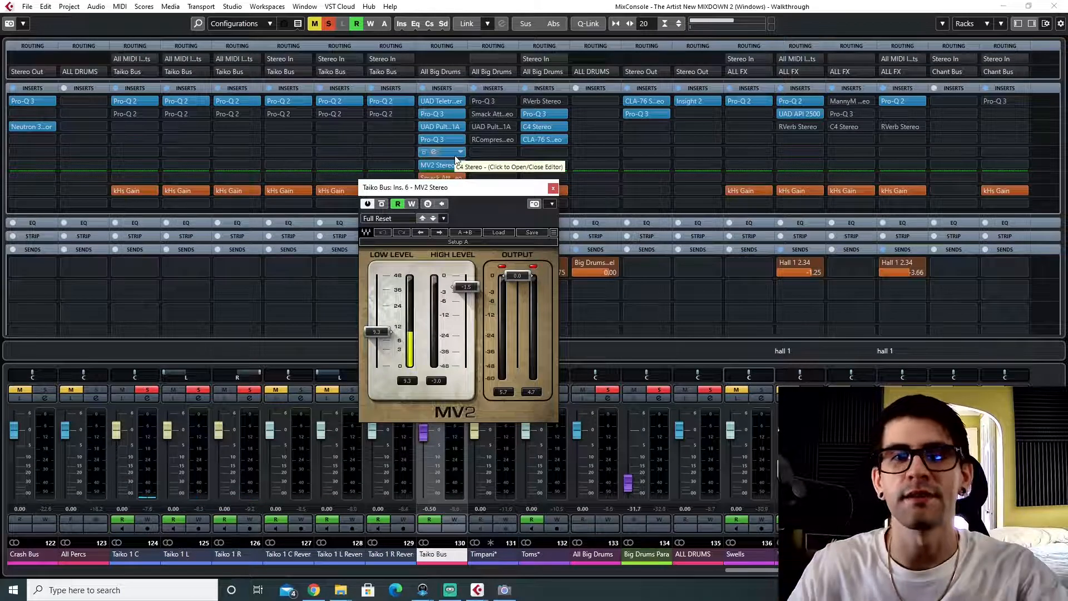
{"action": "left_click", "coordinate": [553, 188]}
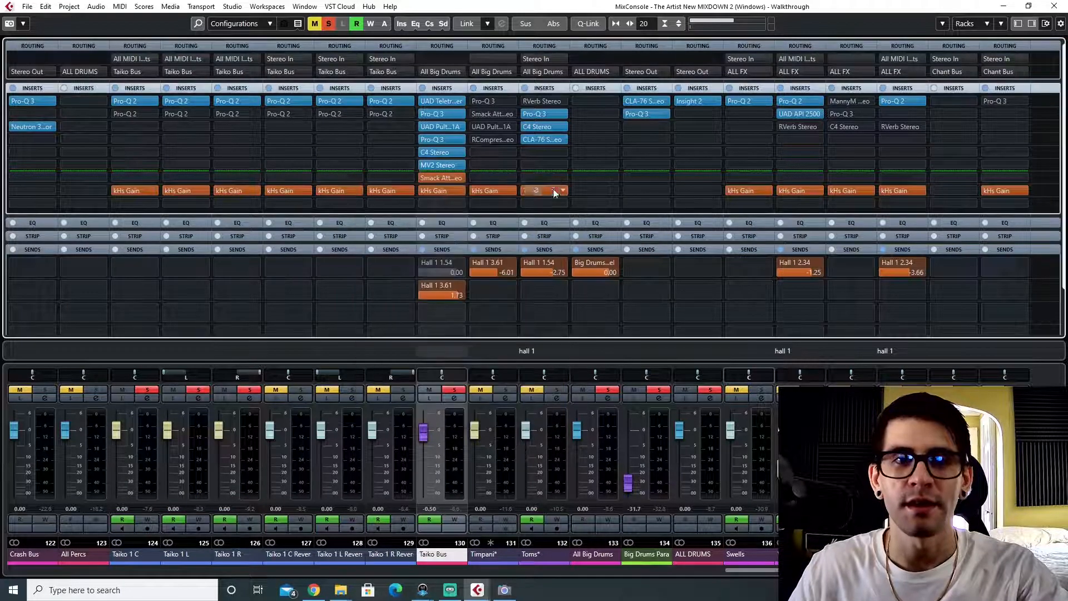
- Review the insert 7 Smack Attack Stereo on the Taiko Bus, comparing playback with it active and bypassed, and close it
{"action": "left_click", "coordinate": [437, 179]}
{"action": "left_click_drag", "start_coordinate": [534, 117], "coordinate": [671, 99]}
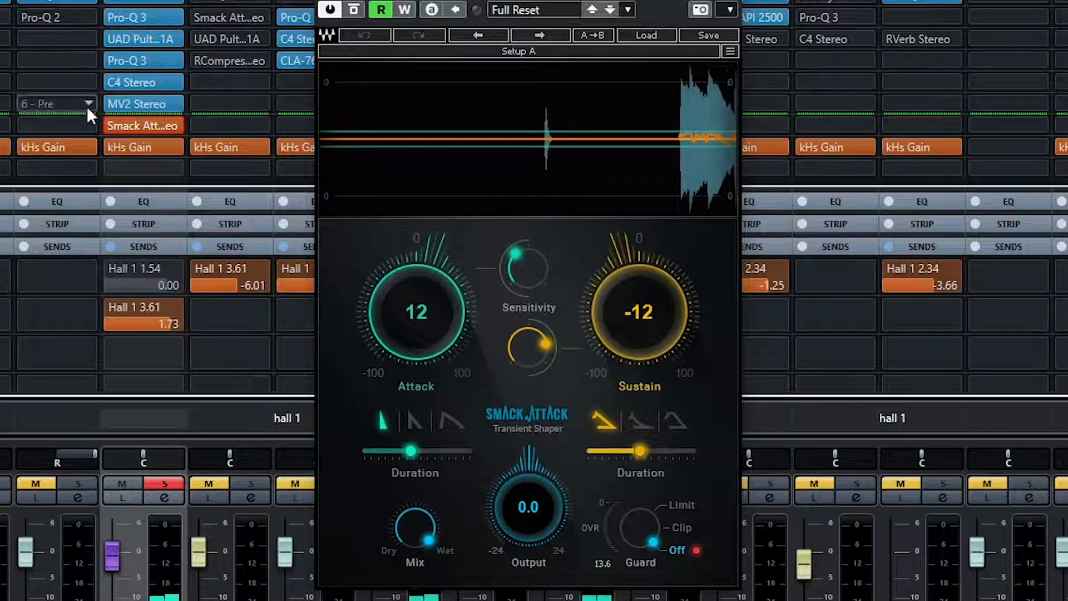
{"action": "left_click", "coordinate": [110, 126]}
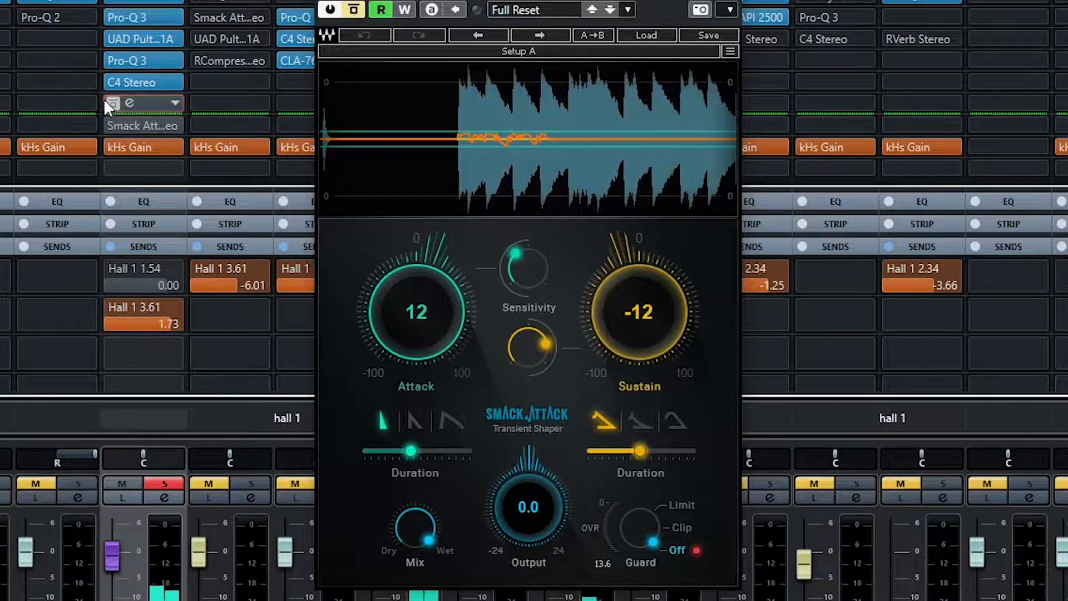
{"action": "left_click", "coordinate": [110, 121]}
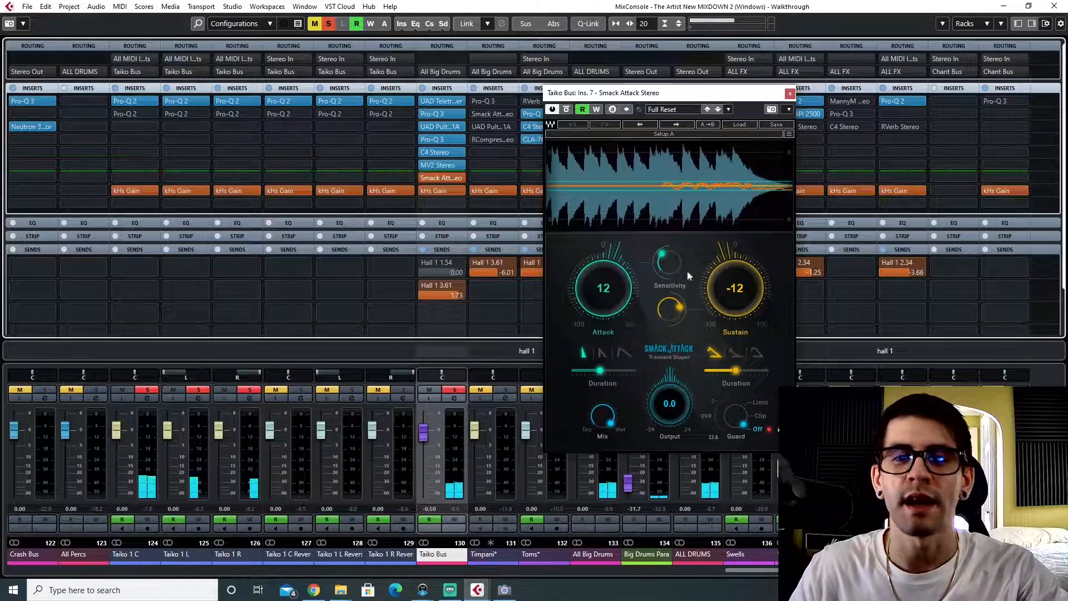
{"action": "left_click", "coordinate": [790, 94]}
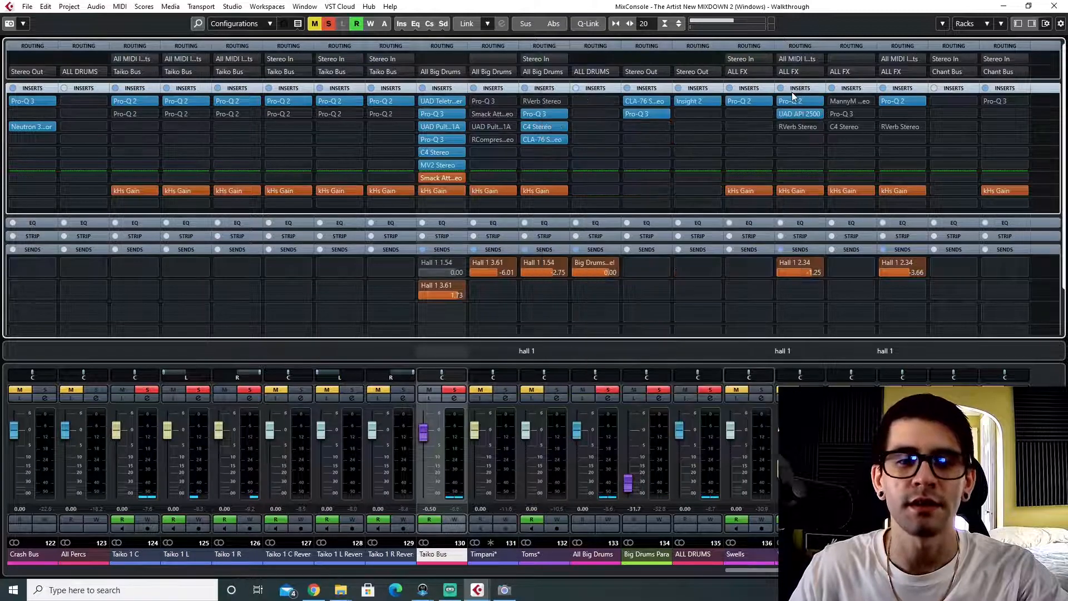
- Return to the project window, clear all solos, and play the full mix from bar 55 while looking through the tracks
{"action": "key", "text": "F3"}
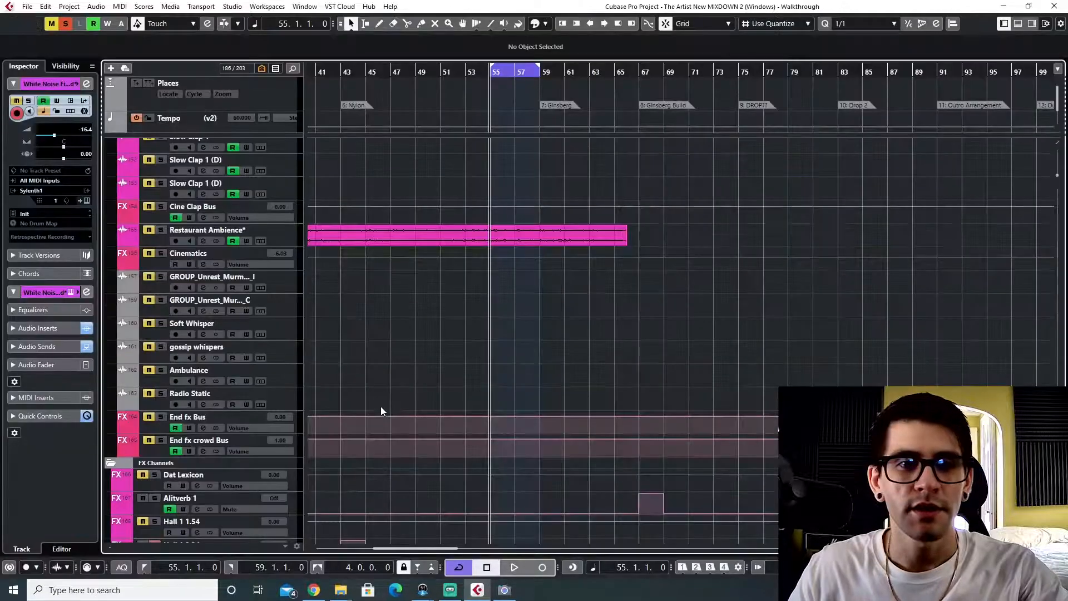
{"action": "left_click", "coordinate": [65, 25]}
{"action": "scroll", "coordinate": [420, 346], "scroll_direction": "up", "scroll_amount": 20}
{"action": "key", "text": "space"}
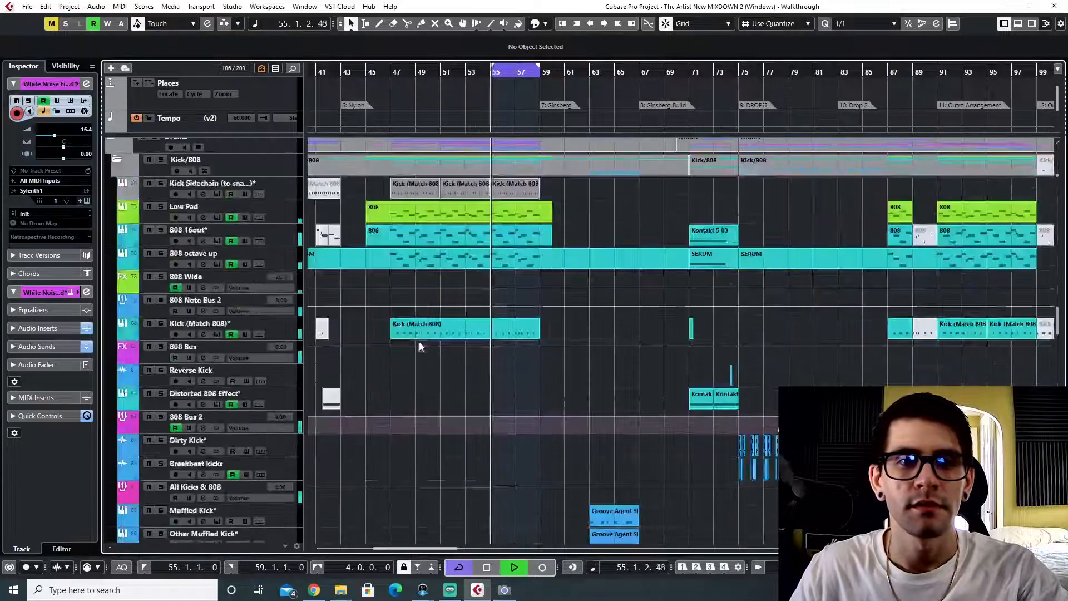
{"action": "scroll", "coordinate": [393, 368], "scroll_direction": "down", "scroll_amount": 10}
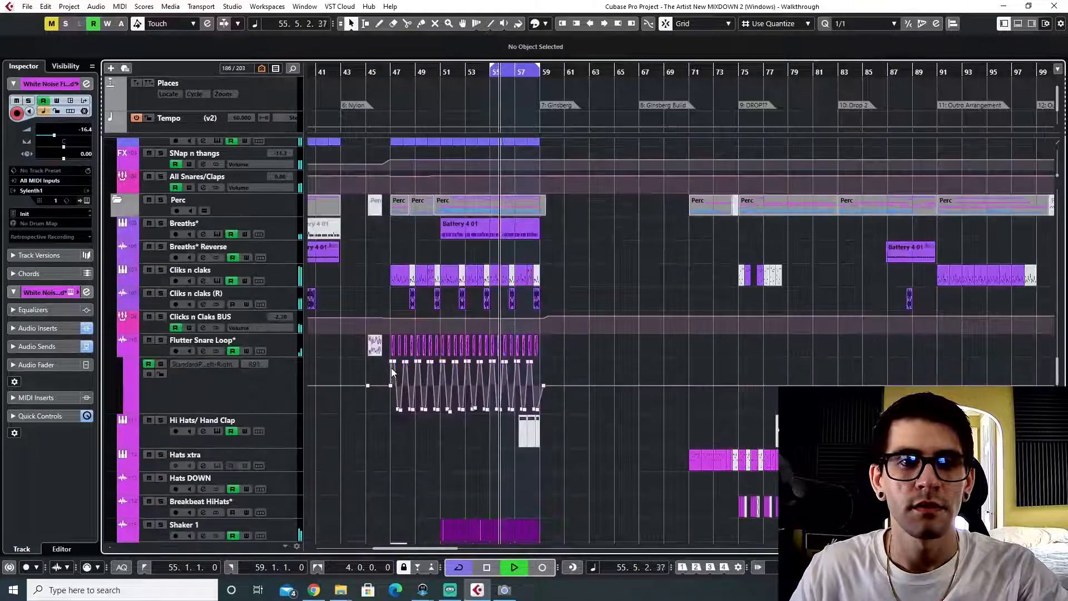
{"action": "scroll", "coordinate": [392, 368], "scroll_direction": "up", "scroll_amount": 10}
{"action": "key", "text": "space"}
{"action": "left_click", "coordinate": [235, 303]}
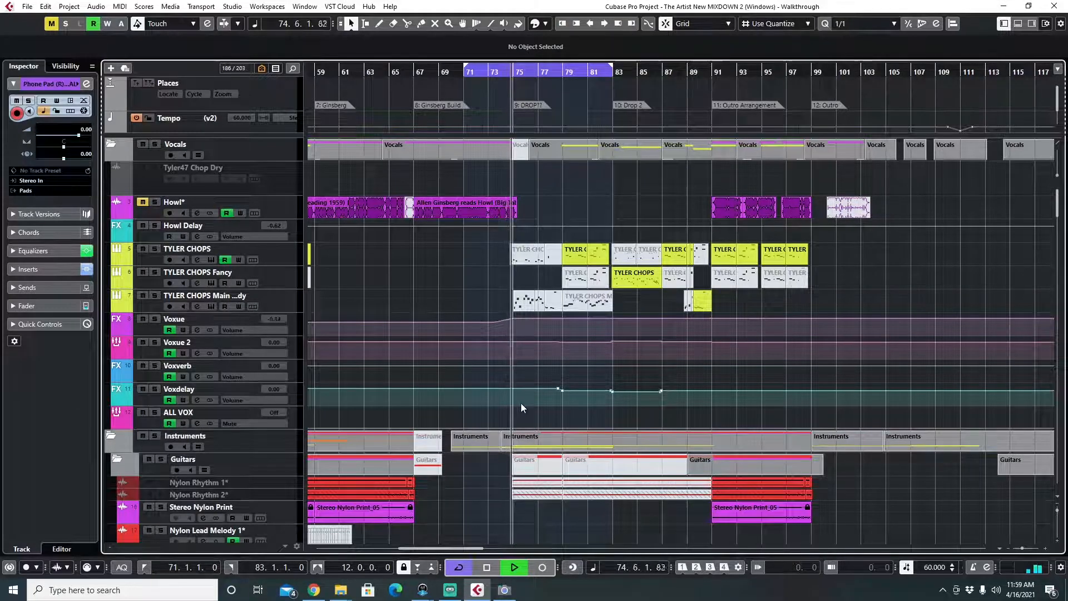
- Review the mixer channels from the synths through ALL DRUMS during playback, return to the project window and stop playback
{"action": "scroll", "coordinate": [520, 405], "scroll_direction": "down", "scroll_amount": 15}
{"action": "key", "text": "F3"}
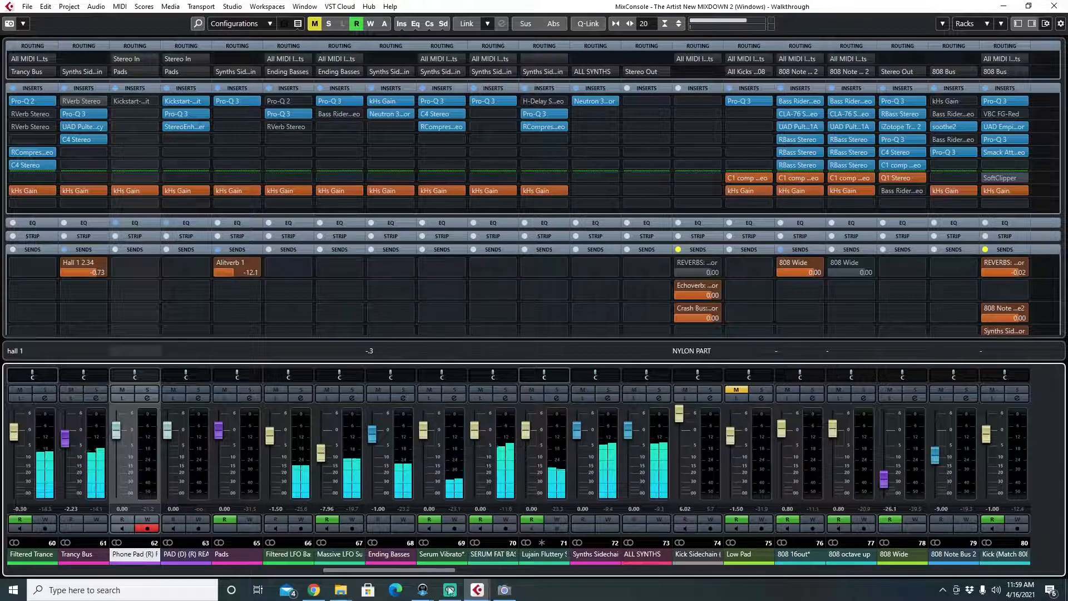
{"action": "left_click_drag", "start_coordinate": [403, 573], "coordinate": [768, 580]}
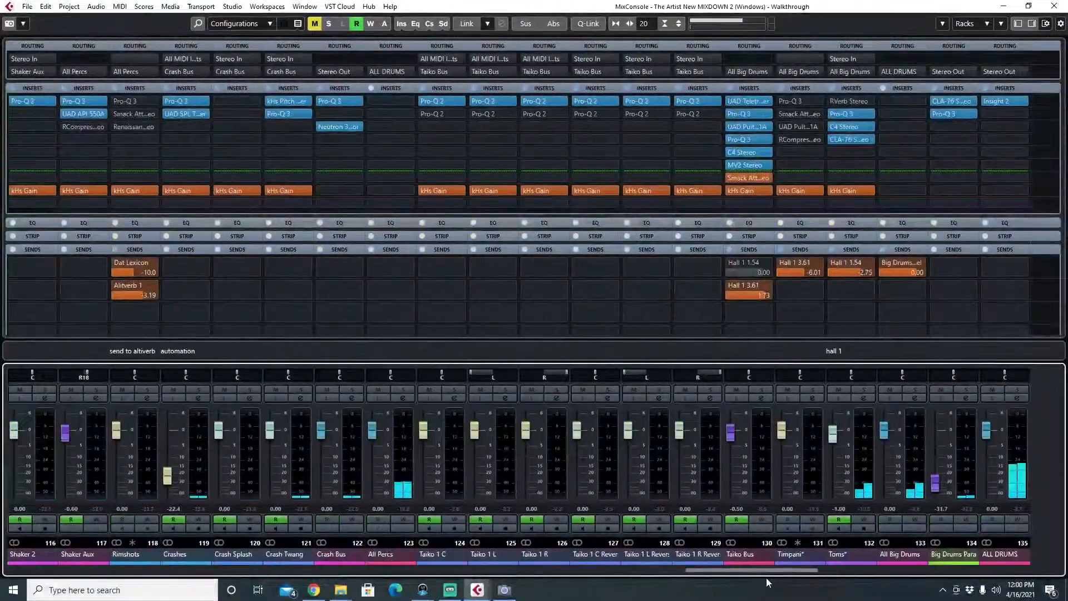
{"action": "key", "text": "F3"}
{"action": "key", "text": "space"}
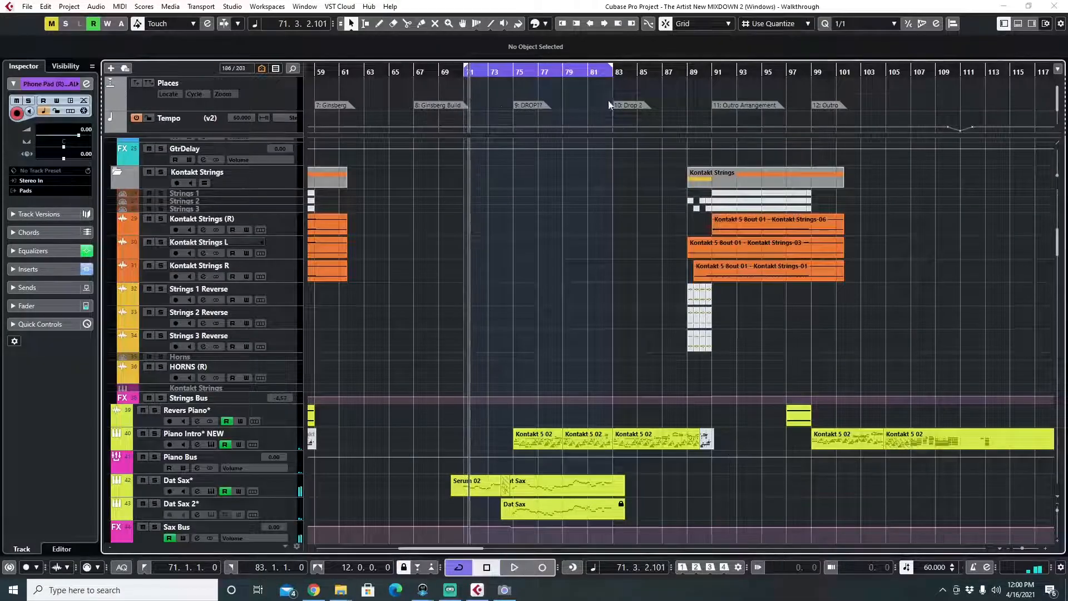
- Place the playhead at bar 75 and look through the drop section's tracks, from the vocals down to the Taiko drums
{"action": "left_click", "coordinate": [513, 74]}
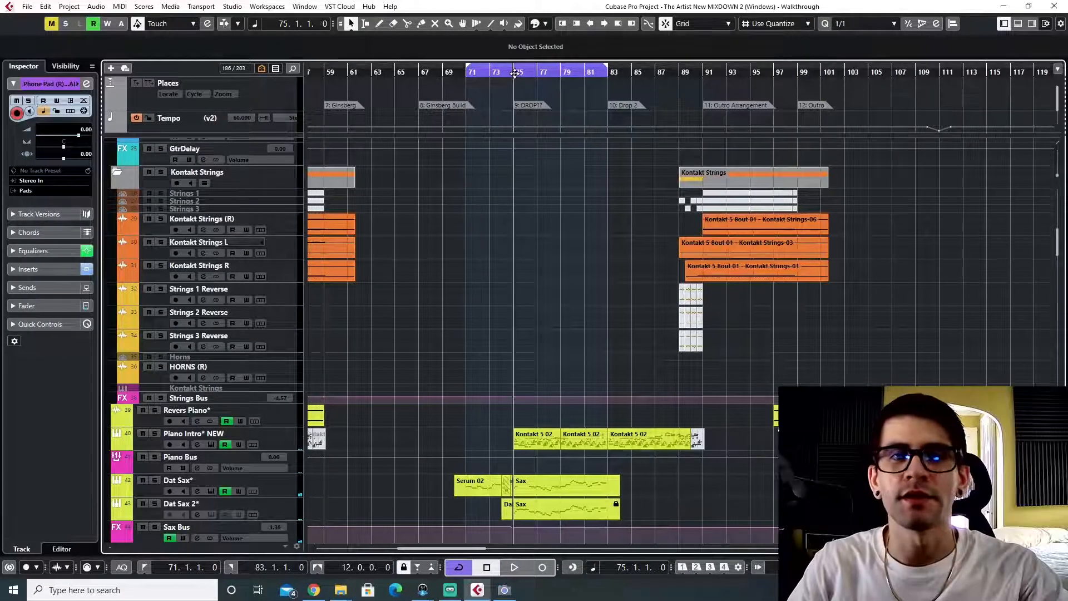
{"action": "scroll", "coordinate": [537, 363], "scroll_direction": "up", "scroll_amount": 10}
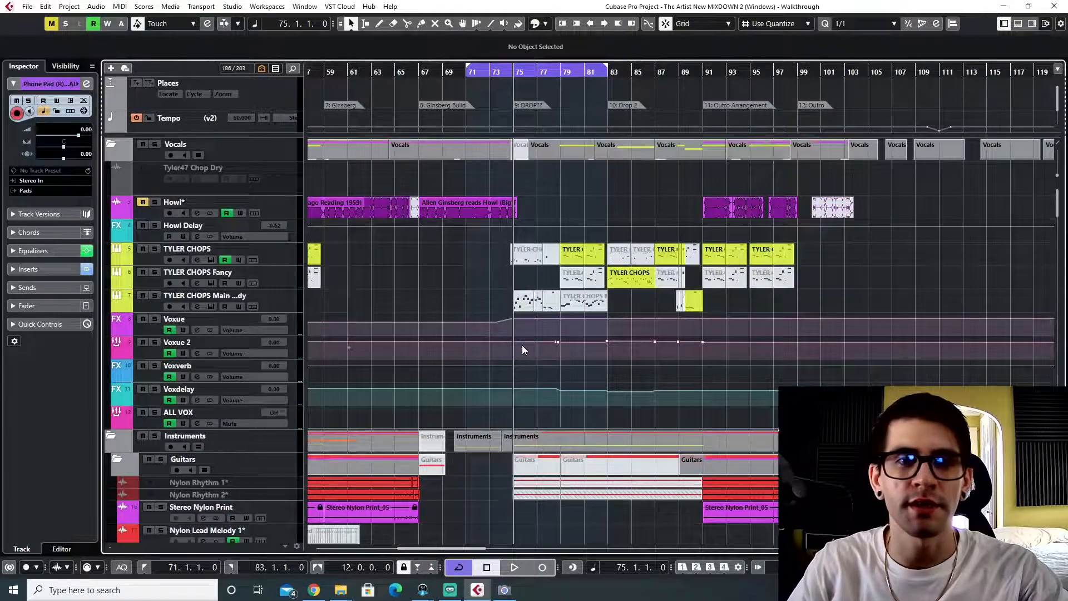
{"action": "scroll", "coordinate": [522, 346], "scroll_direction": "down", "scroll_amount": 15}
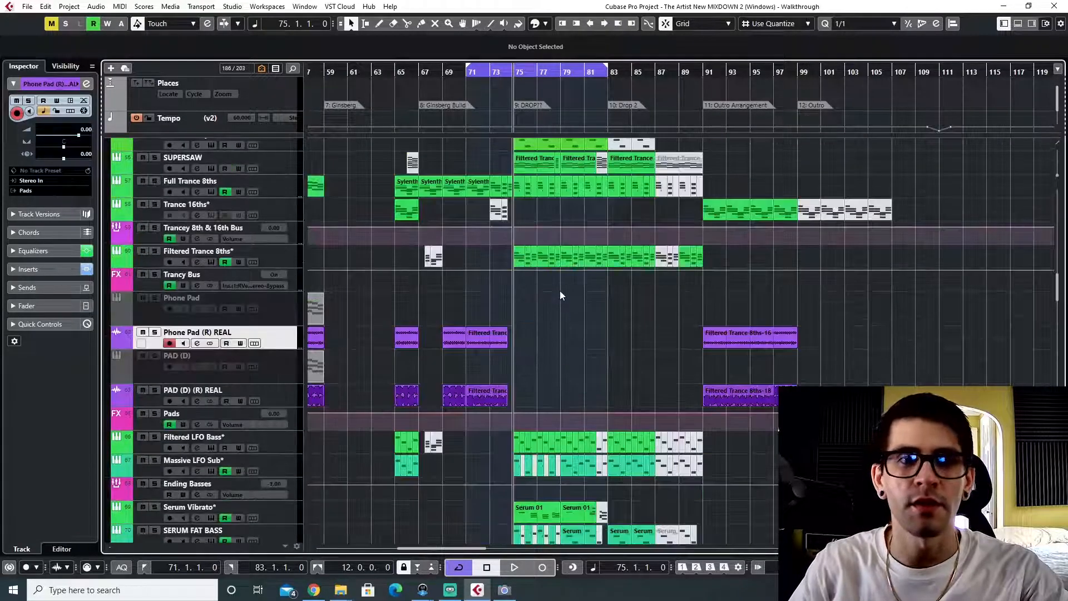
{"action": "scroll", "coordinate": [558, 308], "scroll_direction": "down", "scroll_amount": 20}
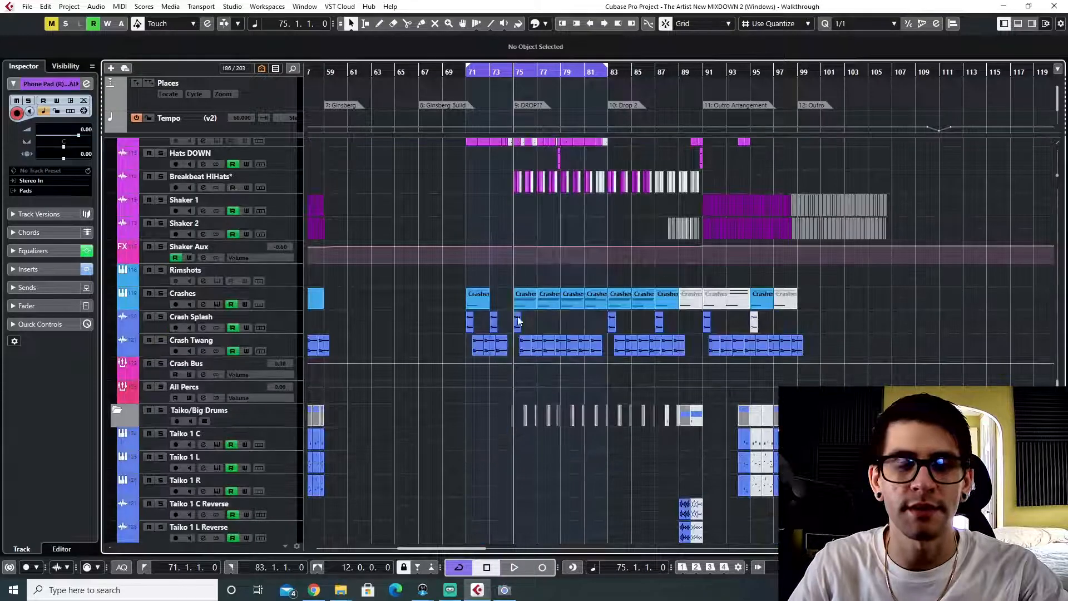
{"action": "scroll", "coordinate": [524, 376], "scroll_direction": "down", "scroll_amount": 15}
{"action": "scroll", "coordinate": [528, 367], "scroll_direction": "down", "scroll_amount": 1}
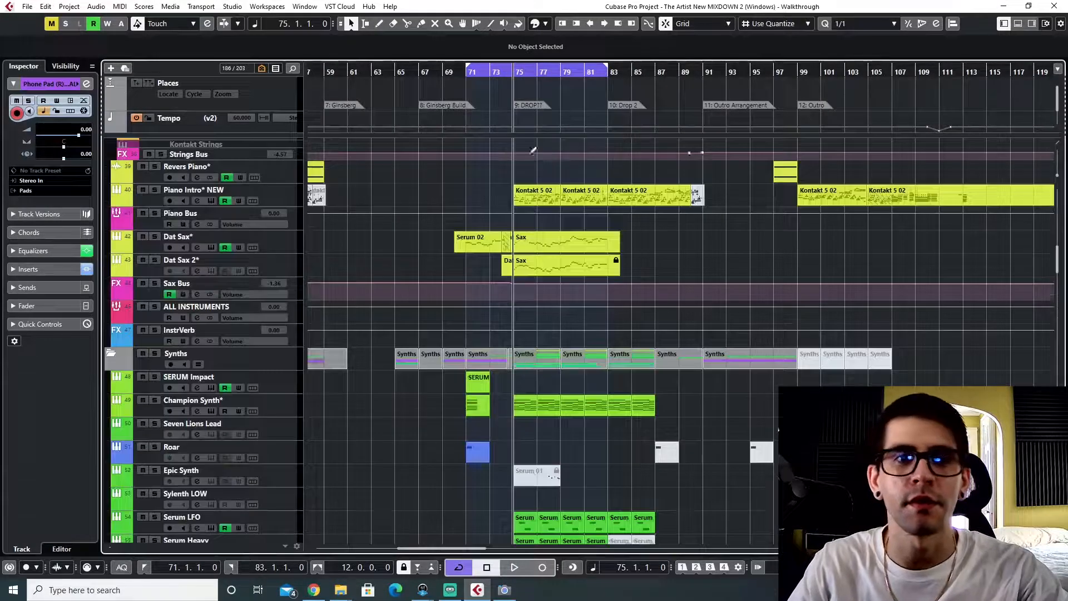
{"action": "scroll", "coordinate": [556, 319], "scroll_direction": "up", "scroll_amount": 5}
{"action": "scroll", "coordinate": [530, 335], "scroll_direction": "down", "scroll_amount": 3}
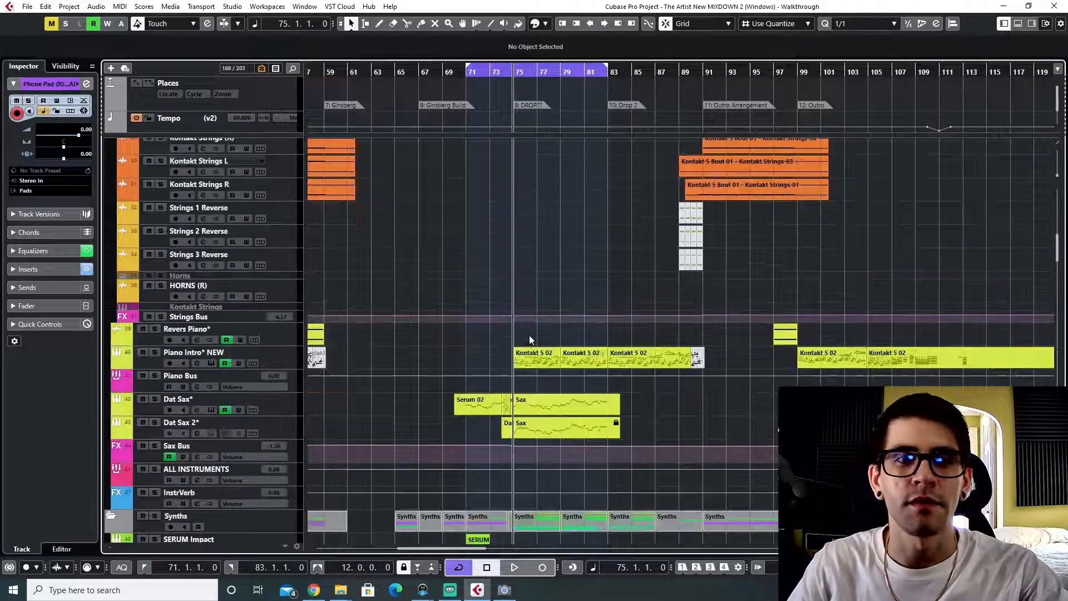
- Select the Serum LFO track and bring the synth channels from SERUM Impact onward into view in the MixConsole
{"action": "left_click", "coordinate": [273, 365]}
{"action": "scroll", "coordinate": [398, 375], "scroll_direction": "down", "scroll_amount": 6}
{"action": "left_click", "coordinate": [153, 287]}
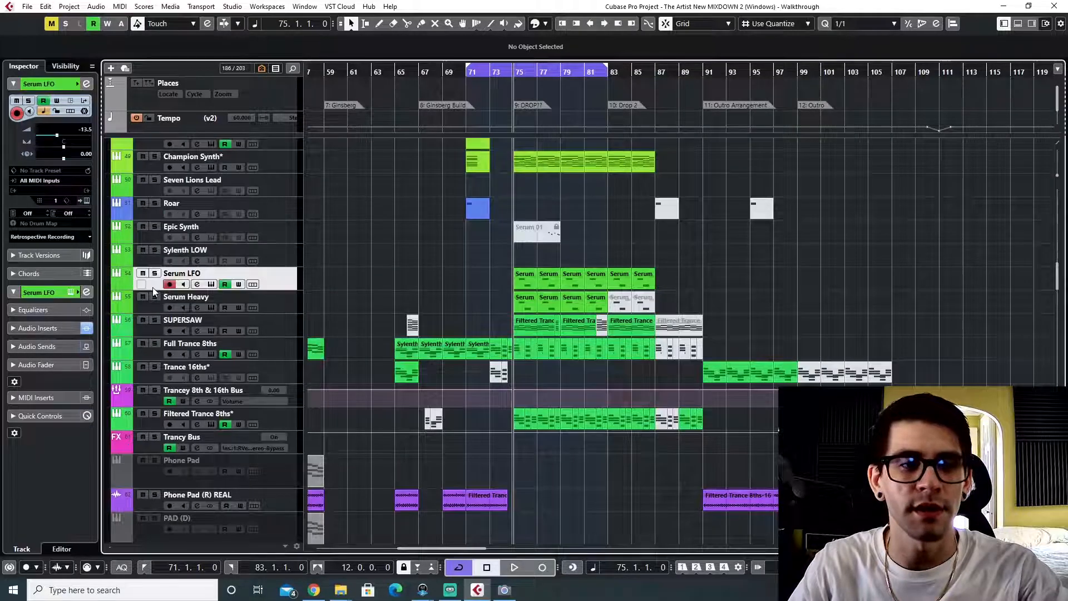
{"action": "key", "text": "F3"}
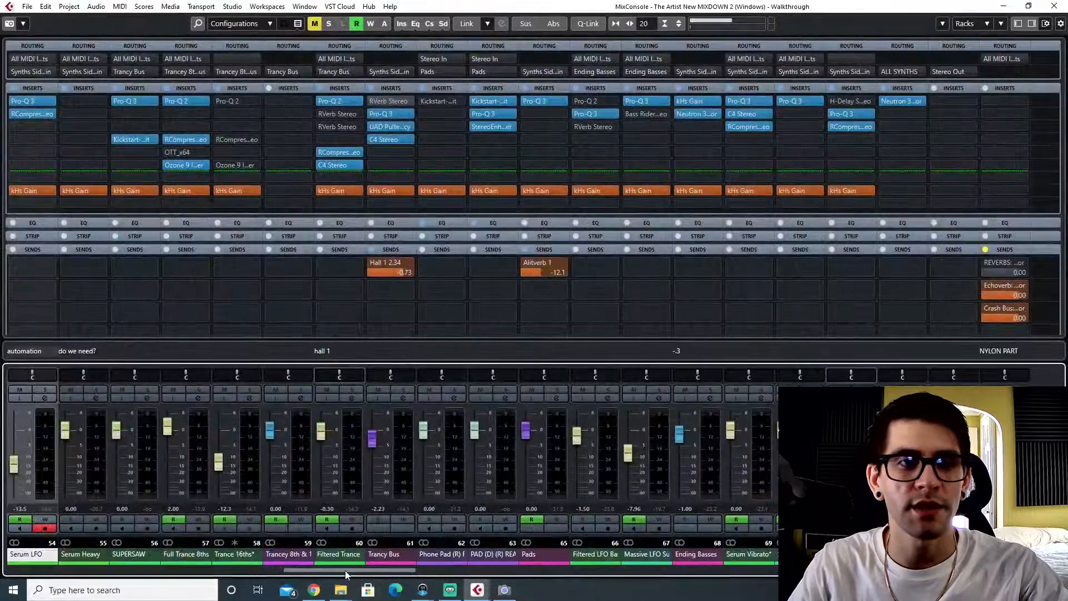
{"action": "left_click_drag", "start_coordinate": [345, 569], "coordinate": [288, 581]}
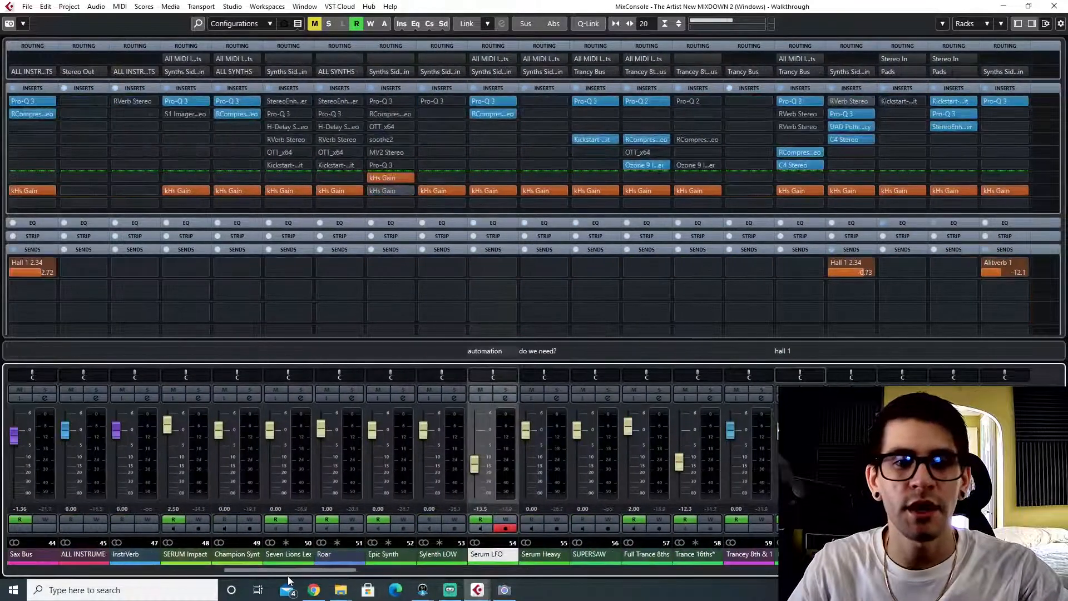
- Look over the mixer channels between Serum LFO and Trance 16ths, finishing with Serum LFO selected
{"action": "left_click", "coordinate": [553, 557]}
{"action": "left_click", "coordinate": [593, 557]}
{"action": "left_click", "coordinate": [705, 554]}
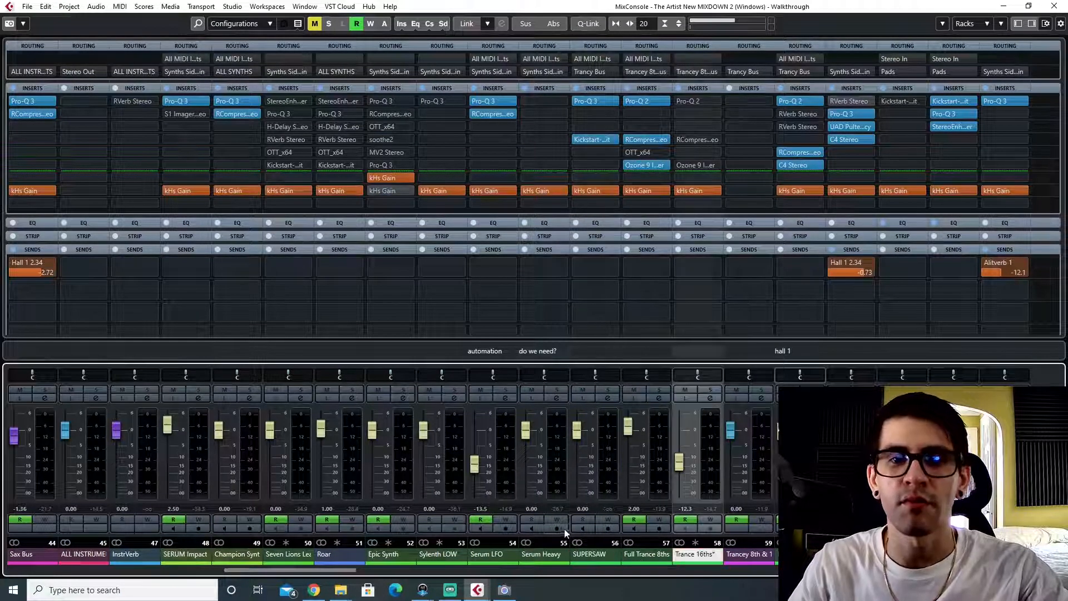
{"action": "left_click", "coordinate": [645, 556]}
{"action": "left_click", "coordinate": [602, 554]}
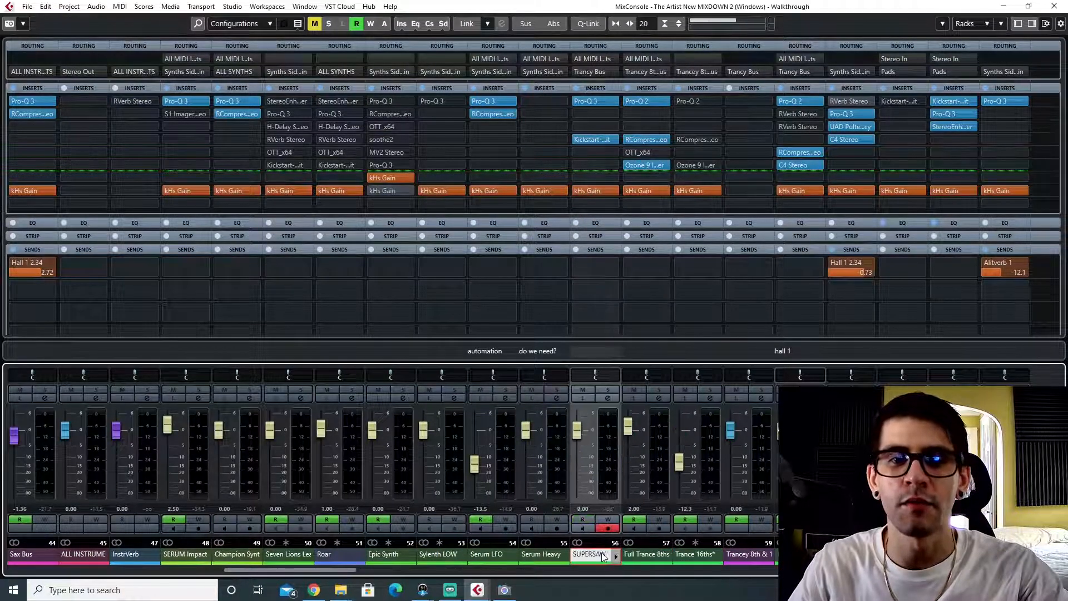
{"action": "left_click", "coordinate": [540, 557]}
{"action": "left_click", "coordinate": [485, 554]}
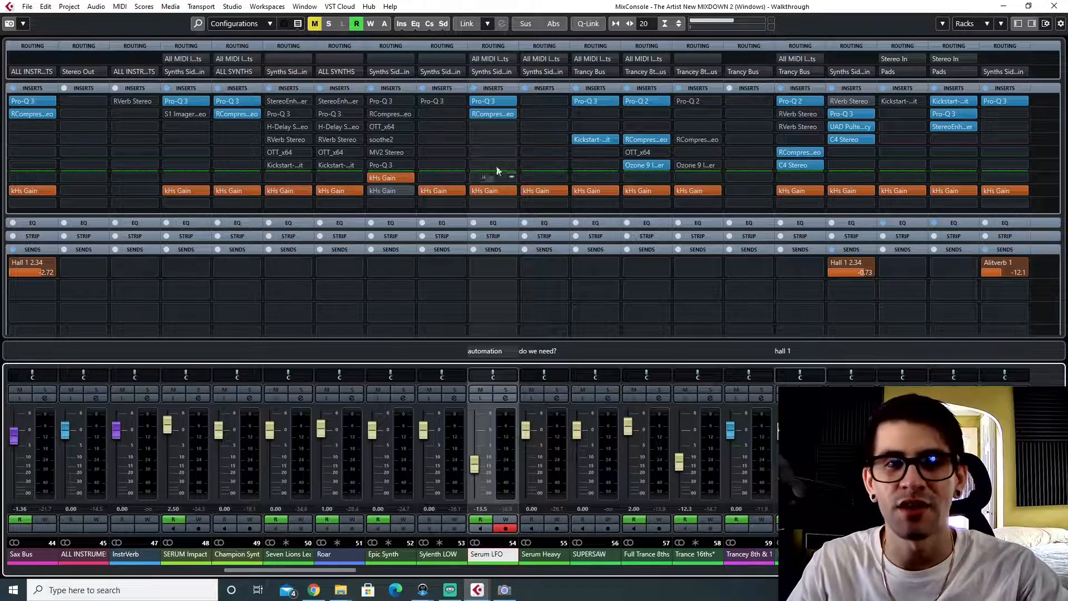
- Play the Serum LFO track soloed with its RCompressor open for viewing, close the plug-in and return to the mixer
{"action": "left_click", "coordinate": [485, 113]}
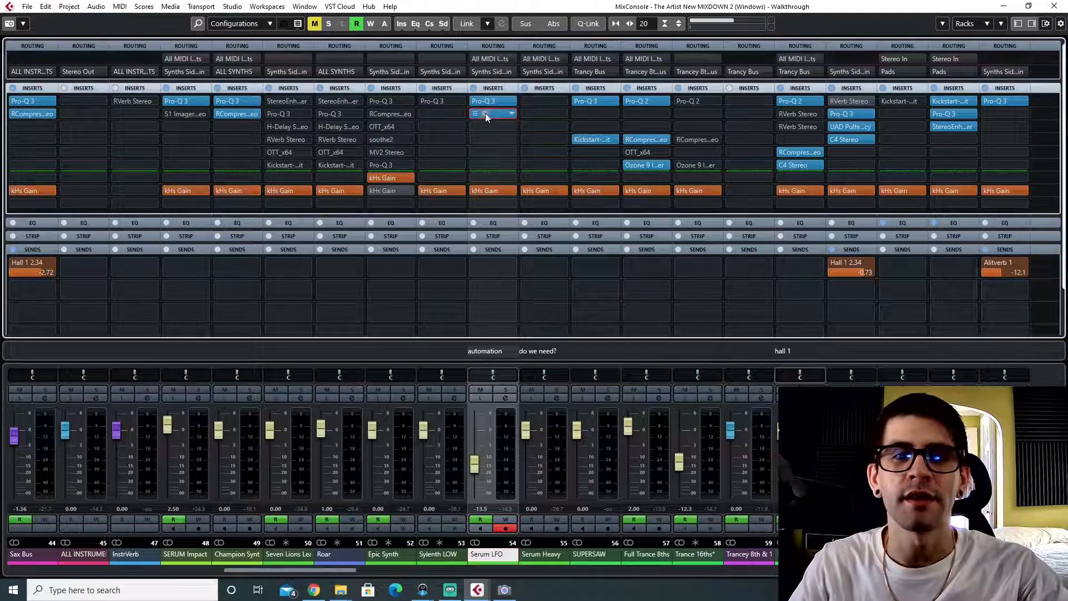
{"action": "key", "text": "F3"}
{"action": "key", "text": "space"}
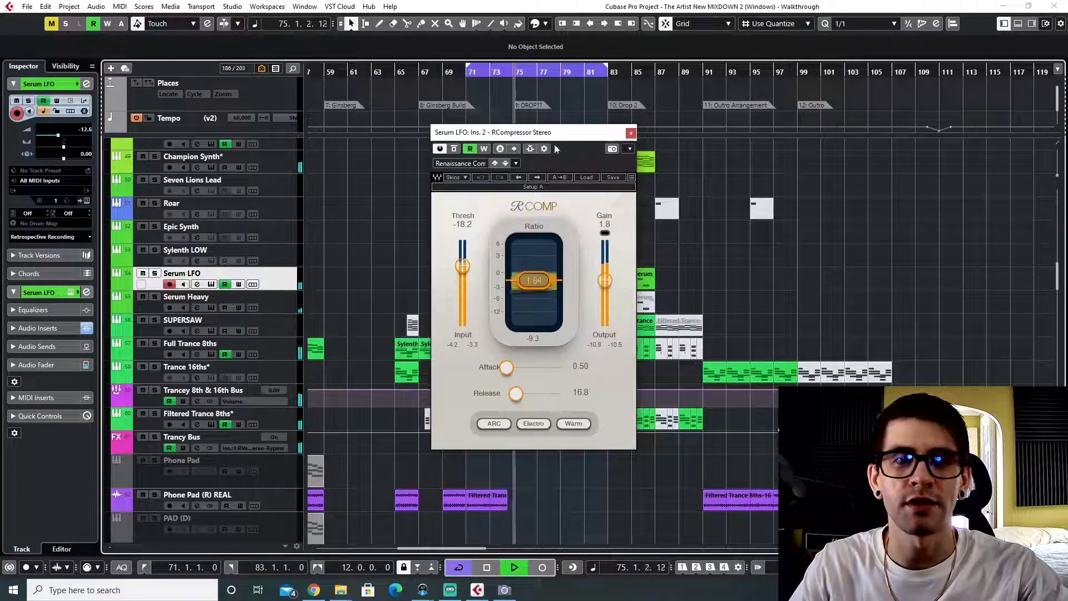
{"action": "left_click", "coordinate": [155, 274]}
{"action": "left_click_drag", "start_coordinate": [437, 134], "coordinate": [708, 102]}
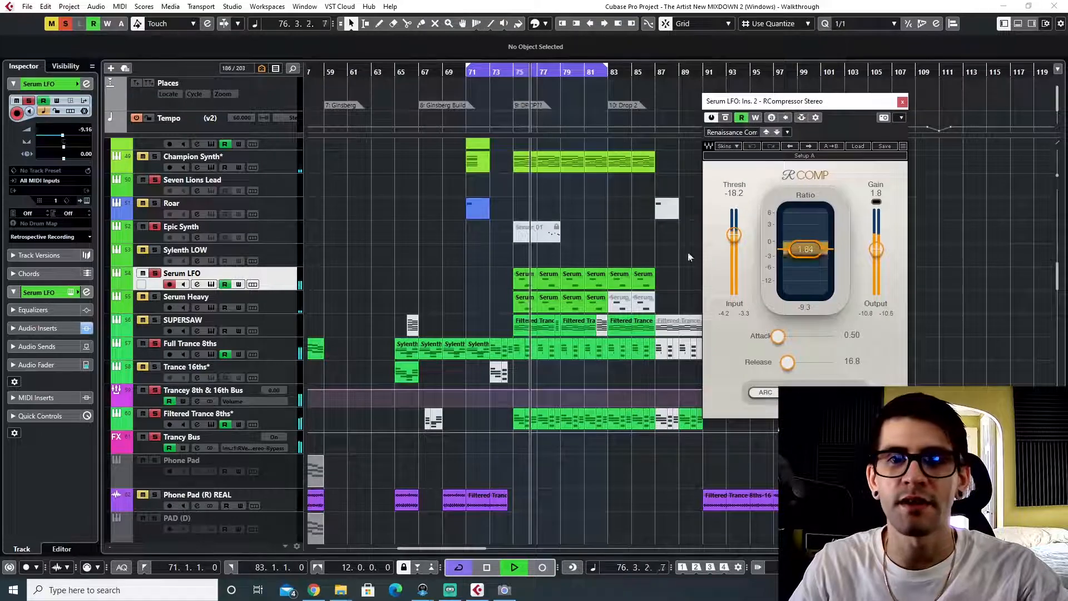
{"action": "left_click", "coordinate": [902, 102]}
{"action": "key", "text": "F3"}
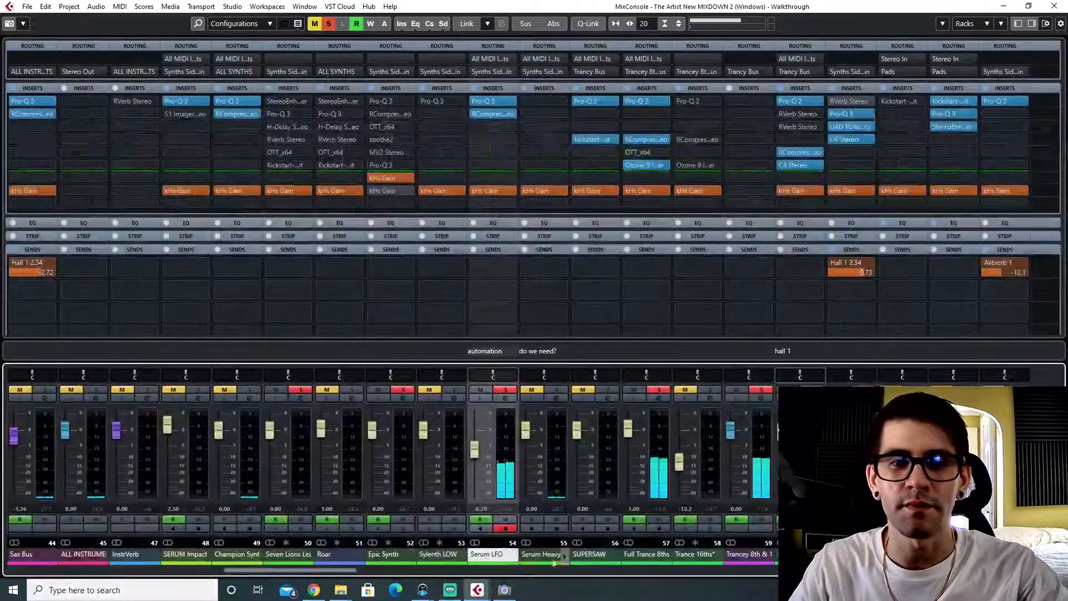
- Inspect the stereo width bands of the Ozone 9 Imager on Full Trance 8ths, close the plug-in and resume playback
{"action": "left_click", "coordinate": [648, 555]}
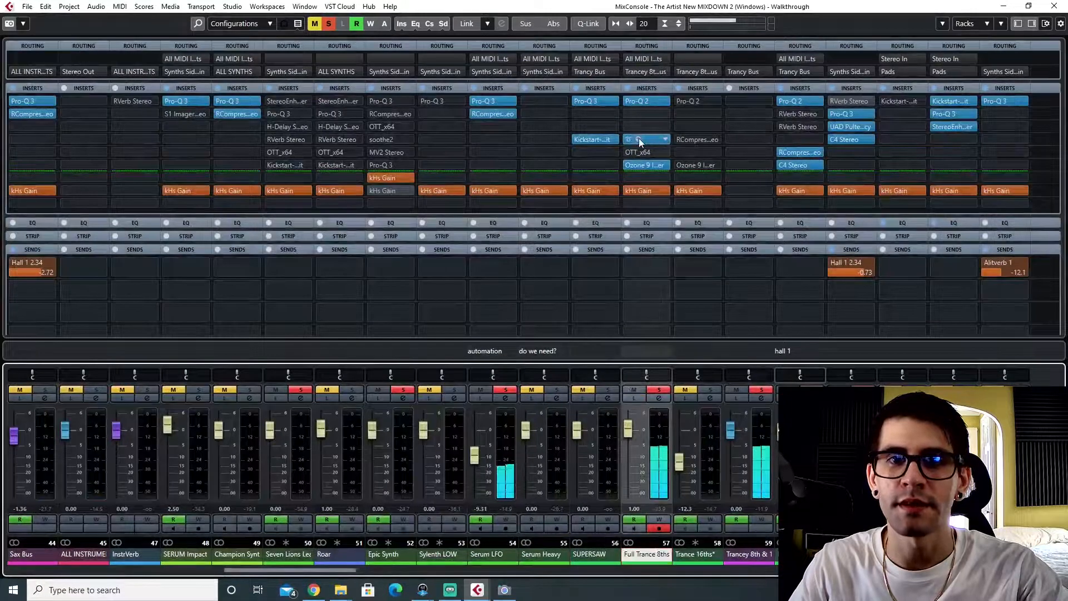
{"action": "left_click", "coordinate": [639, 163]}
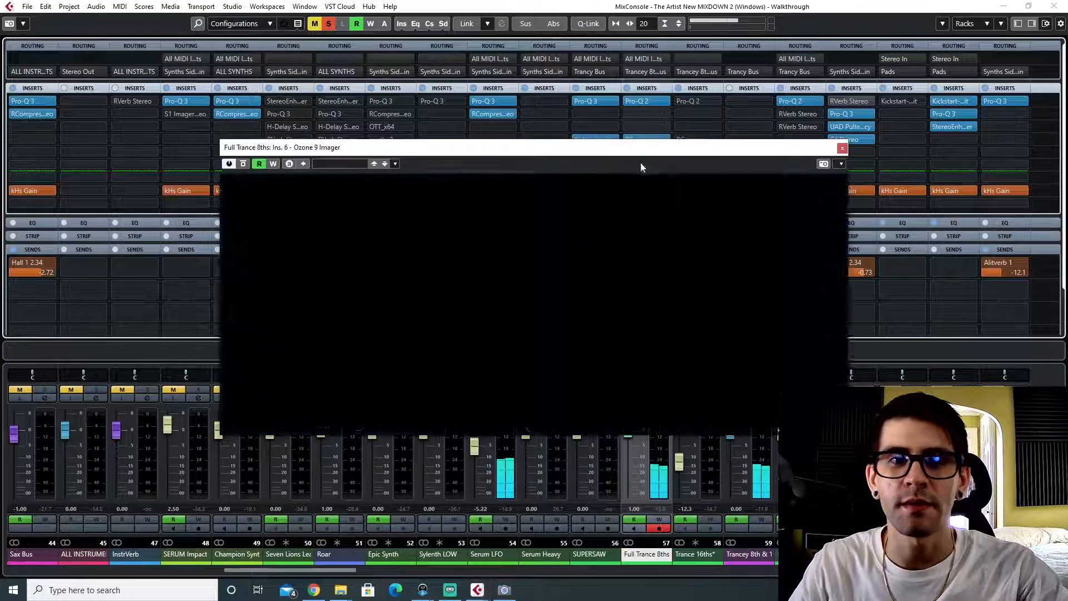
{"action": "left_click_drag", "start_coordinate": [484, 148], "coordinate": [319, 164]}
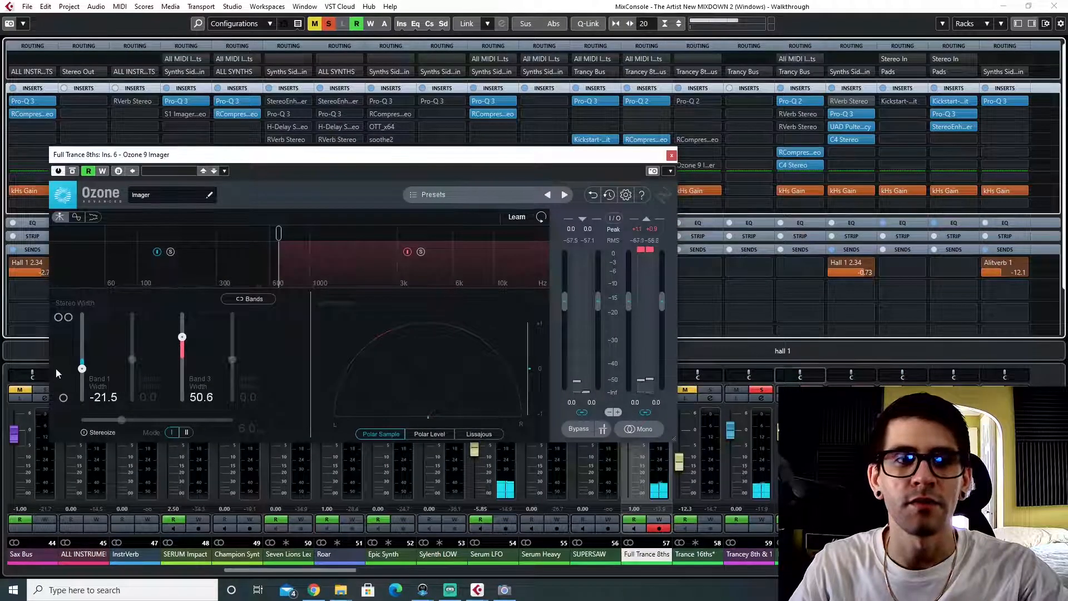
{"action": "left_click", "coordinate": [220, 273]}
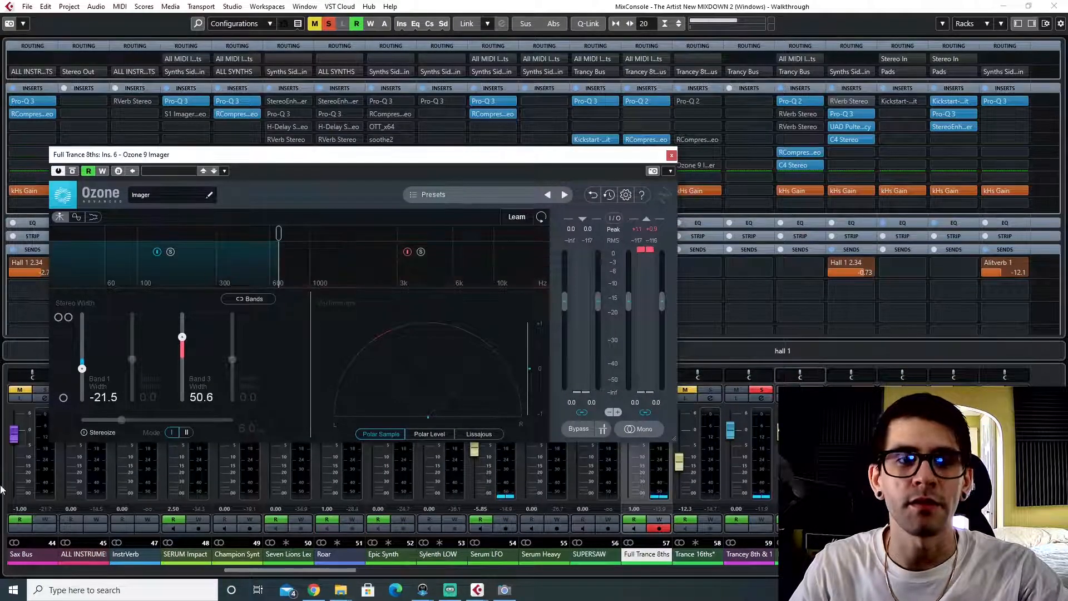
{"action": "left_click_drag", "start_coordinate": [299, 162], "coordinate": [373, 125]}
{"action": "left_click", "coordinate": [743, 120]}
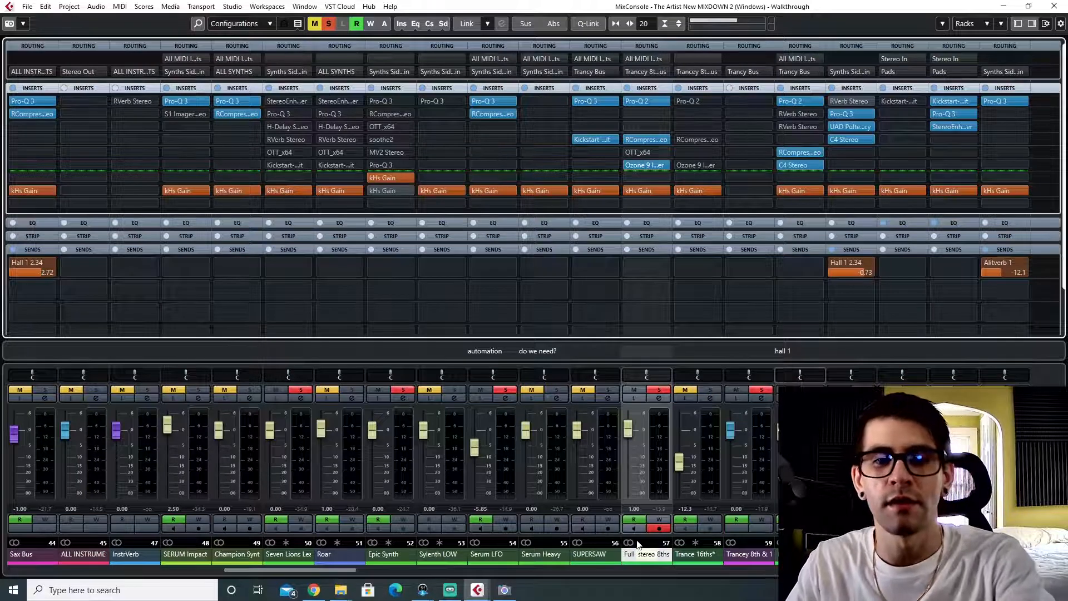
{"action": "key", "text": "space"}
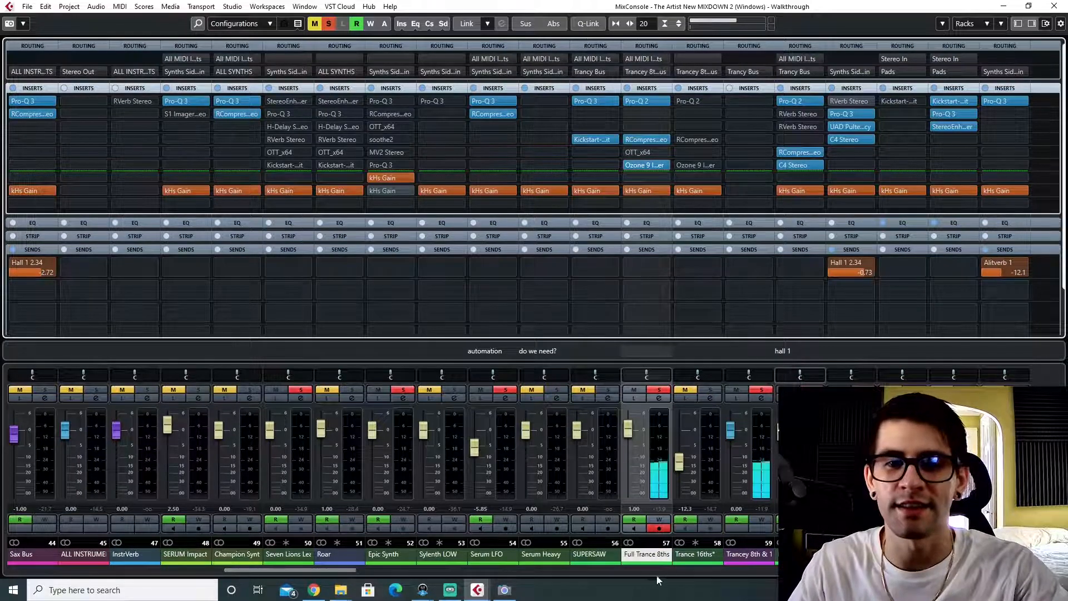
- Select the Trancy Bus channel and inspect the side and mid high-shelf bands in its Pro-Q 3
{"action": "left_click", "coordinate": [694, 557]}
{"action": "left_click", "coordinate": [749, 554]}
{"action": "left_click", "coordinate": [800, 555]}
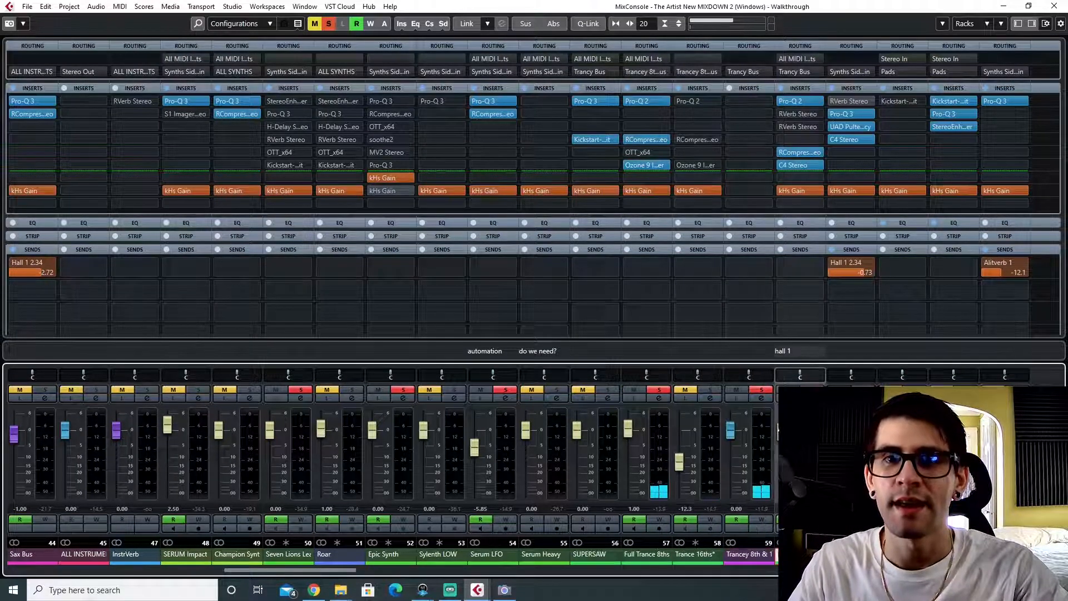
{"action": "left_click", "coordinate": [851, 554]}
{"action": "scroll", "coordinate": [852, 554], "scroll_direction": "right", "scroll_amount": 8}
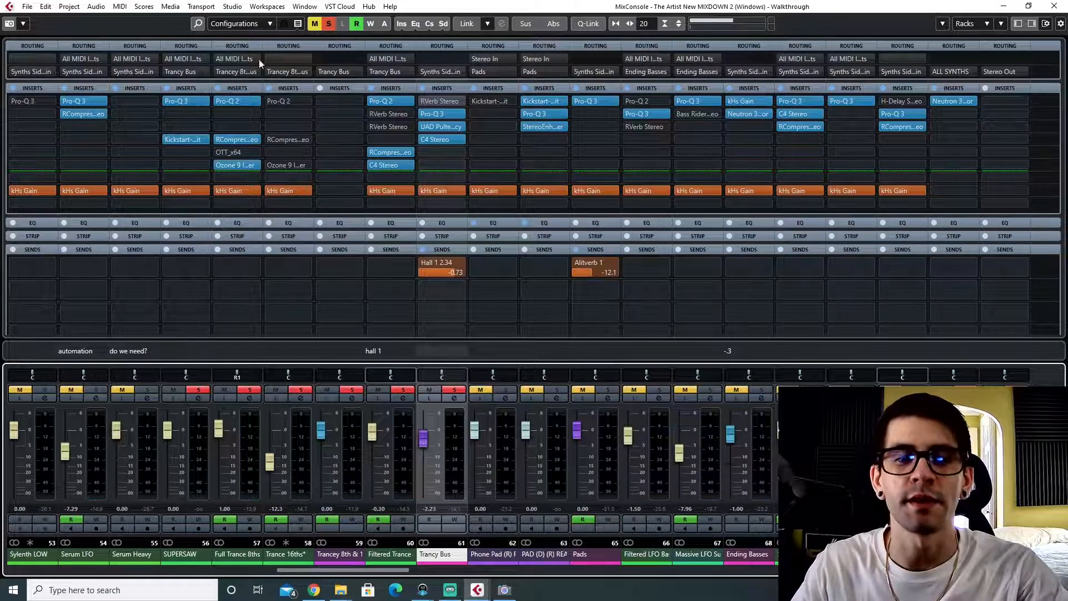
{"action": "left_click", "coordinate": [432, 114]}
{"action": "left_click_drag", "start_coordinate": [456, 122], "coordinate": [355, 134]}
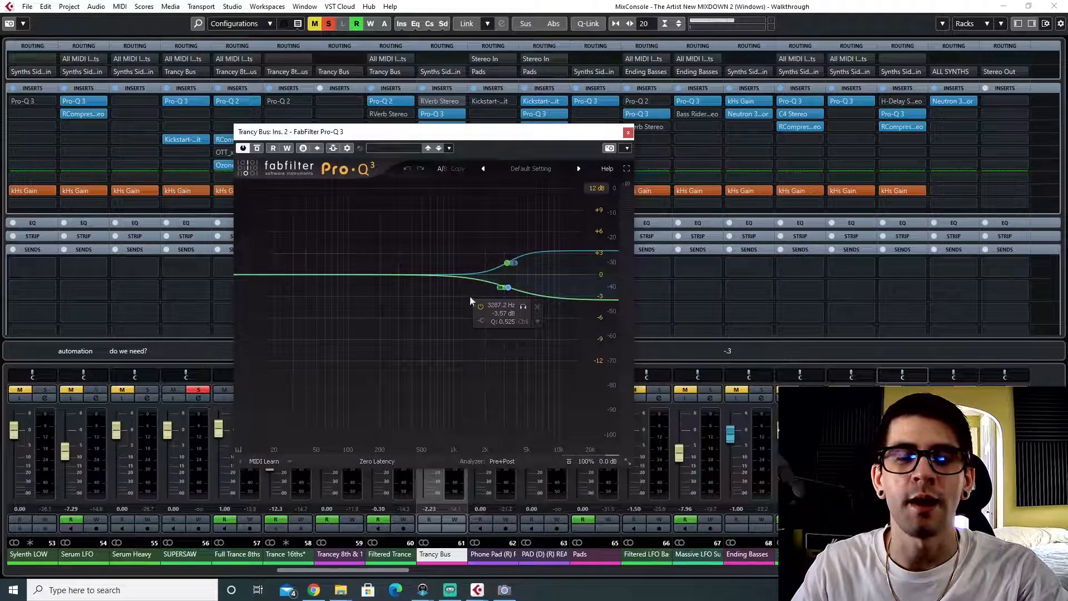
{"action": "left_click", "coordinate": [508, 263]}
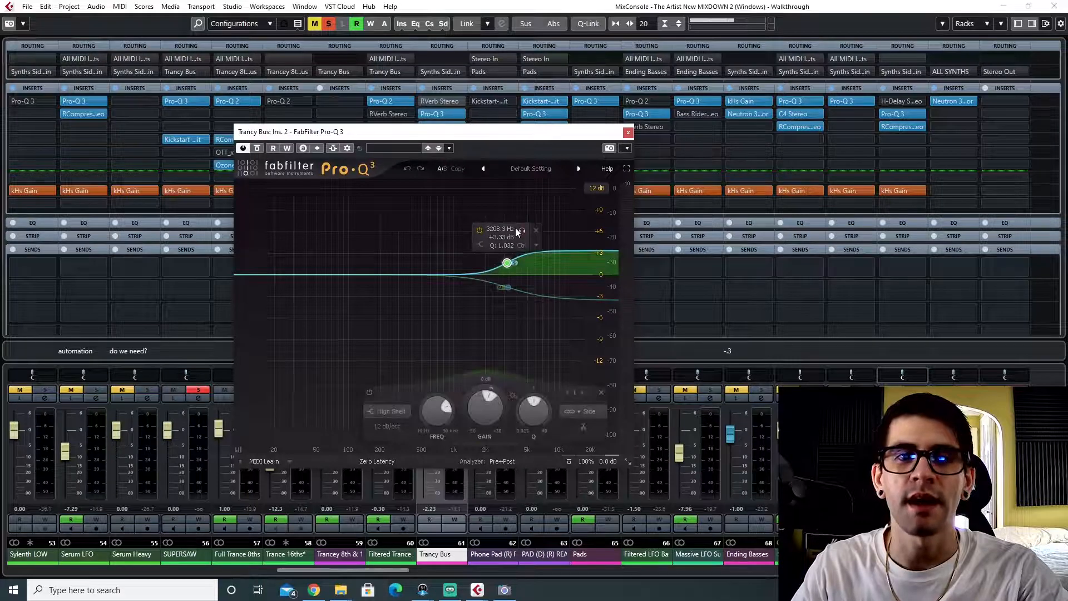
{"action": "left_click", "coordinate": [507, 288]}
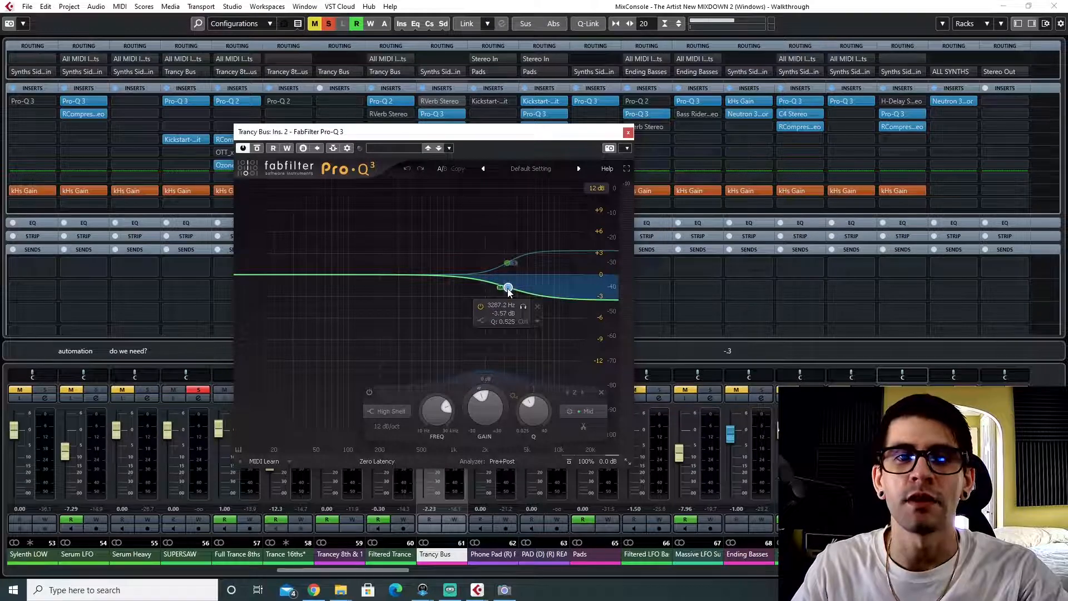
- Listen to the Trancy Bus with its Pro-Q 3 open and recheck the side boost and mid cut
{"action": "left_click_drag", "start_coordinate": [516, 138], "coordinate": [604, 100]}
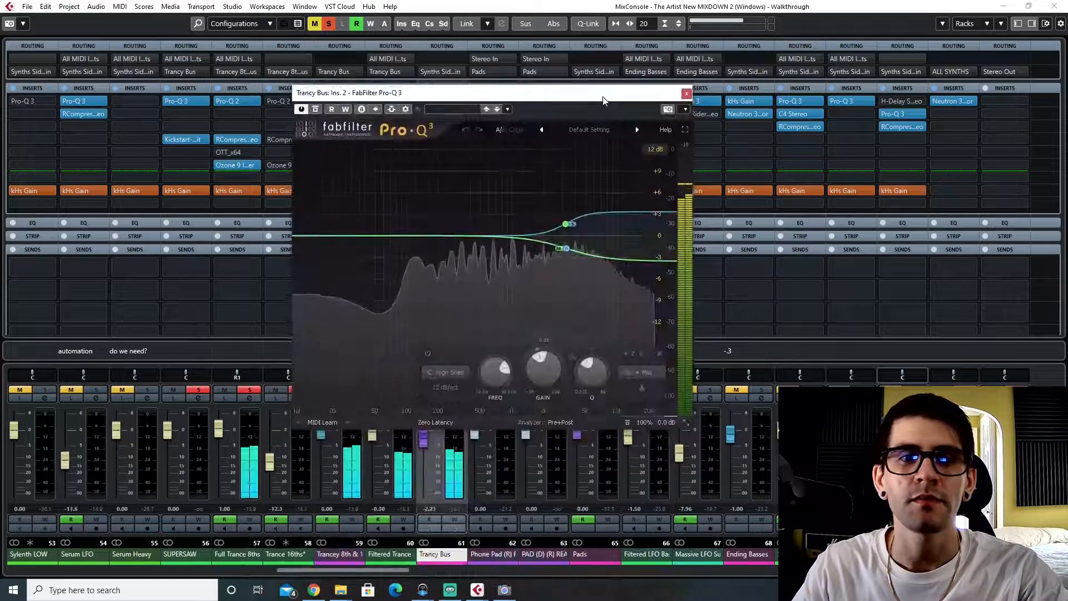
{"action": "left_click_drag", "start_coordinate": [364, 91], "coordinate": [348, 193]}
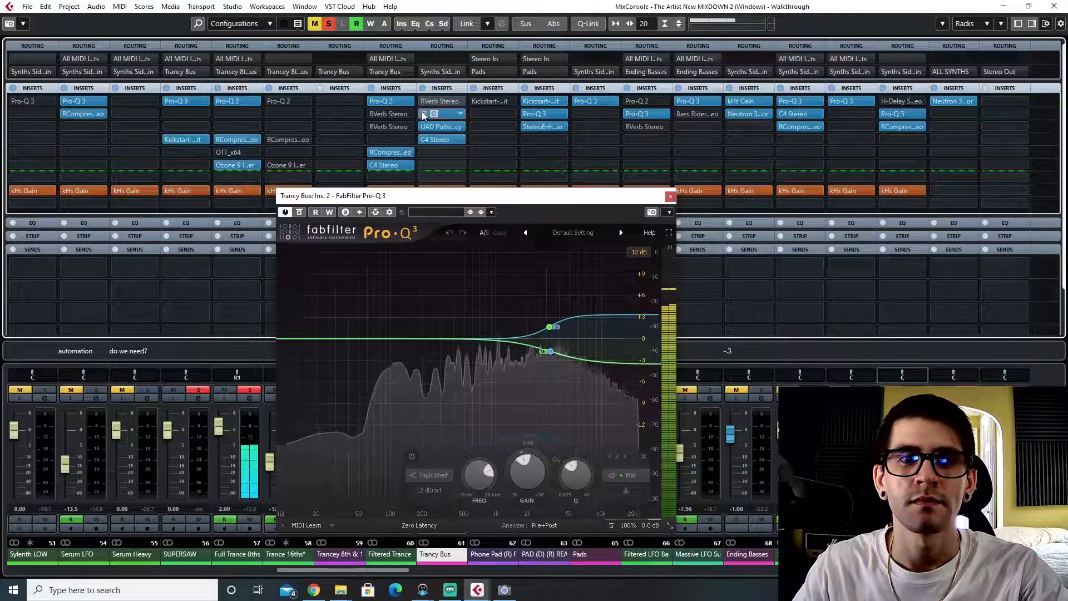
{"action": "mouse_move", "coordinate": [550, 328]}
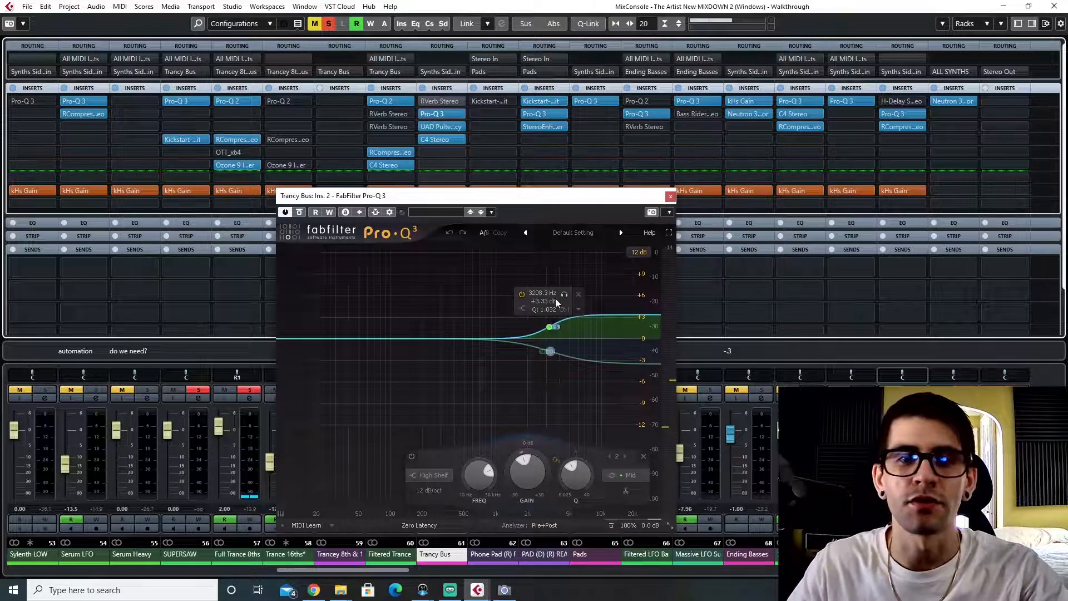
{"action": "left_click", "coordinate": [548, 355]}
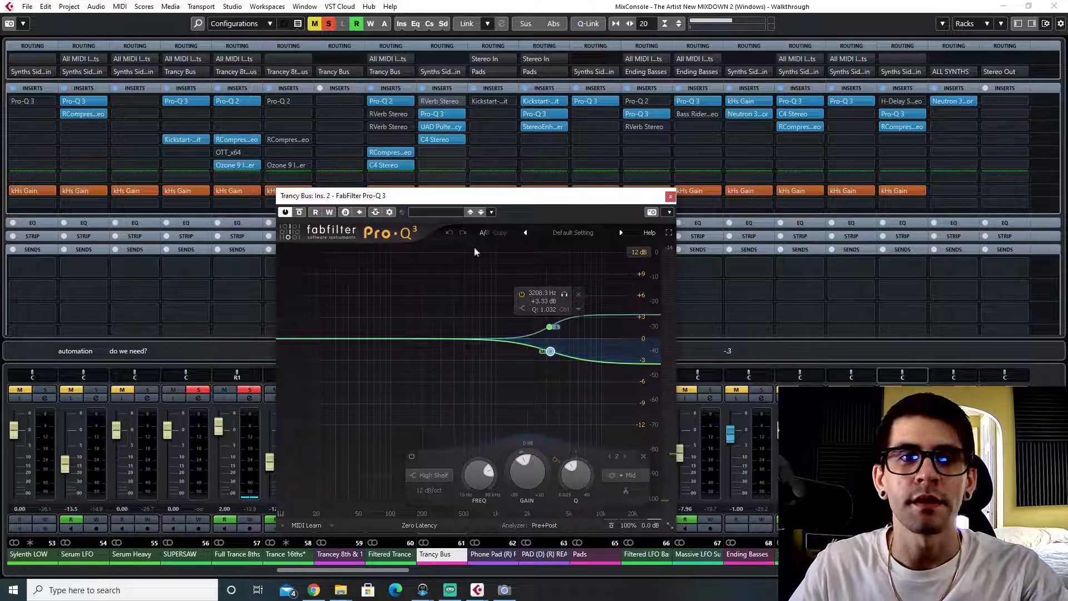
- Review the UAD Pultec-Pro Legacy settings on the Trancy Bus during playback, and close both open plug-in windows
{"action": "left_click", "coordinate": [434, 127]}
{"action": "left_click", "coordinate": [434, 127]}
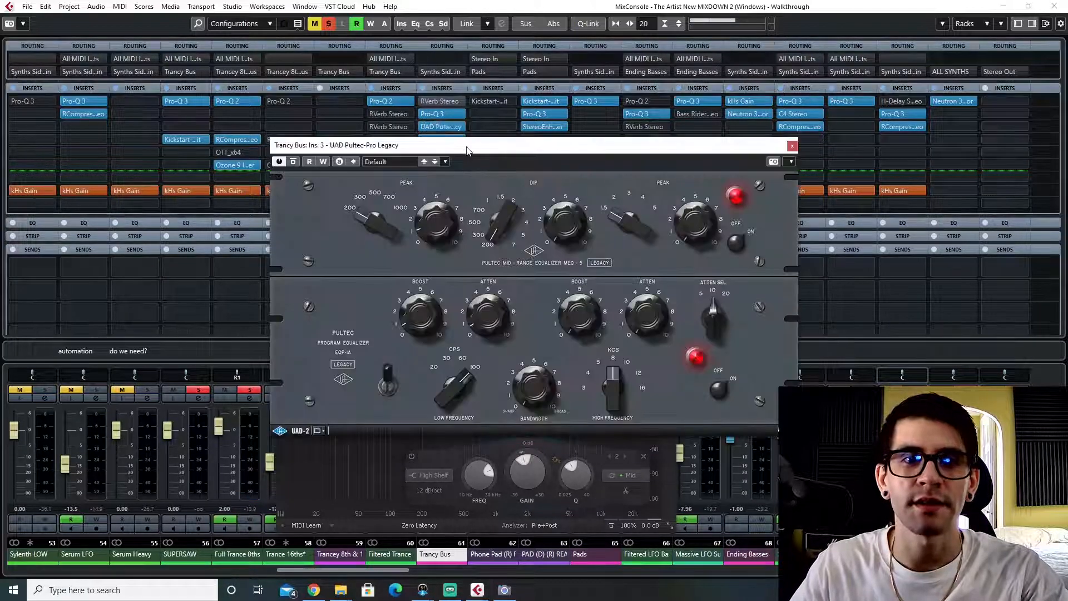
{"action": "left_click_drag", "start_coordinate": [467, 148], "coordinate": [425, 179]}
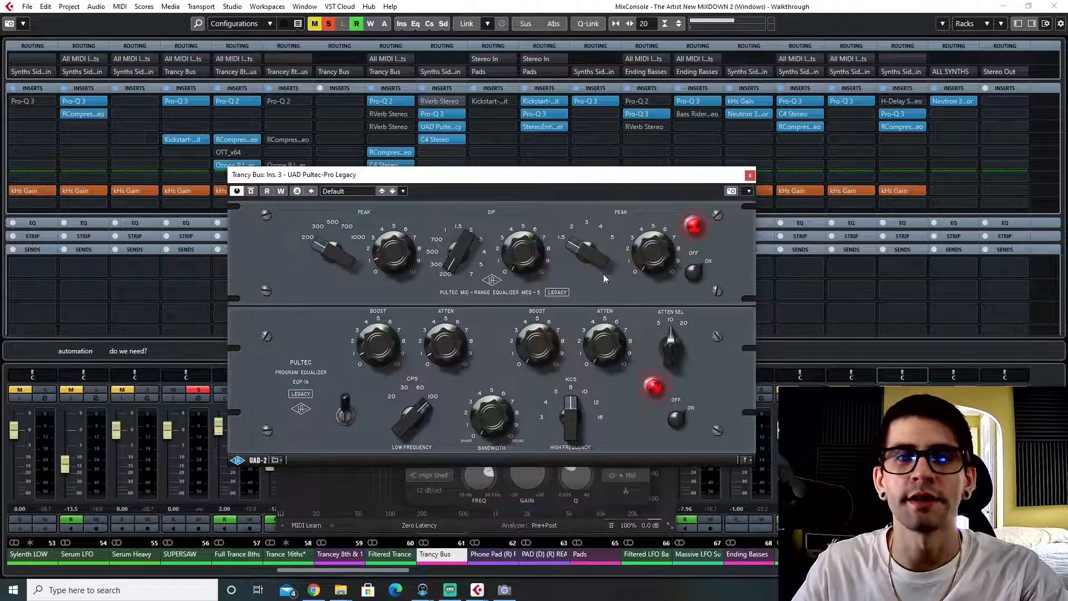
{"action": "left_click_drag", "start_coordinate": [470, 178], "coordinate": [457, 161]}
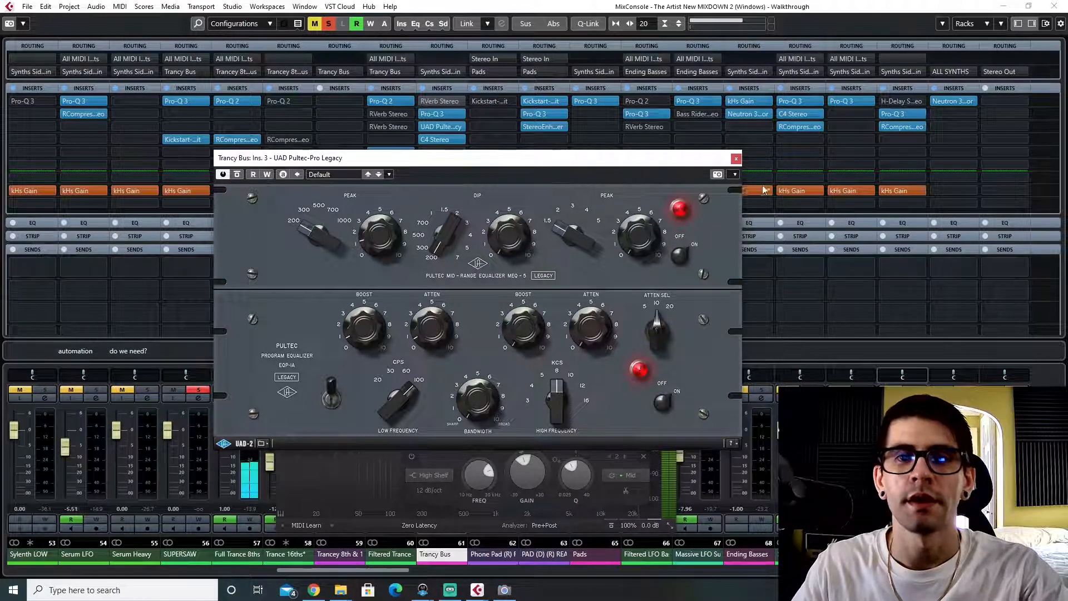
{"action": "left_click", "coordinate": [736, 159]}
{"action": "left_click", "coordinate": [671, 193]}
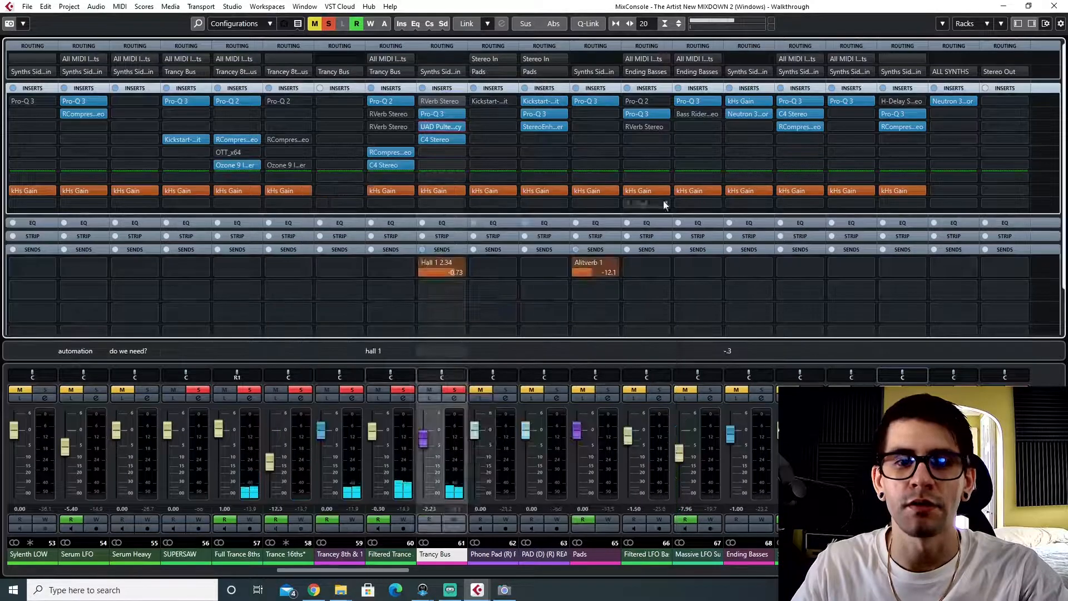
- Check the Pro-Q 3 insert on the Massive LFO Sub channel and look on to the Ending Basses channel
{"action": "left_click", "coordinate": [689, 101]}
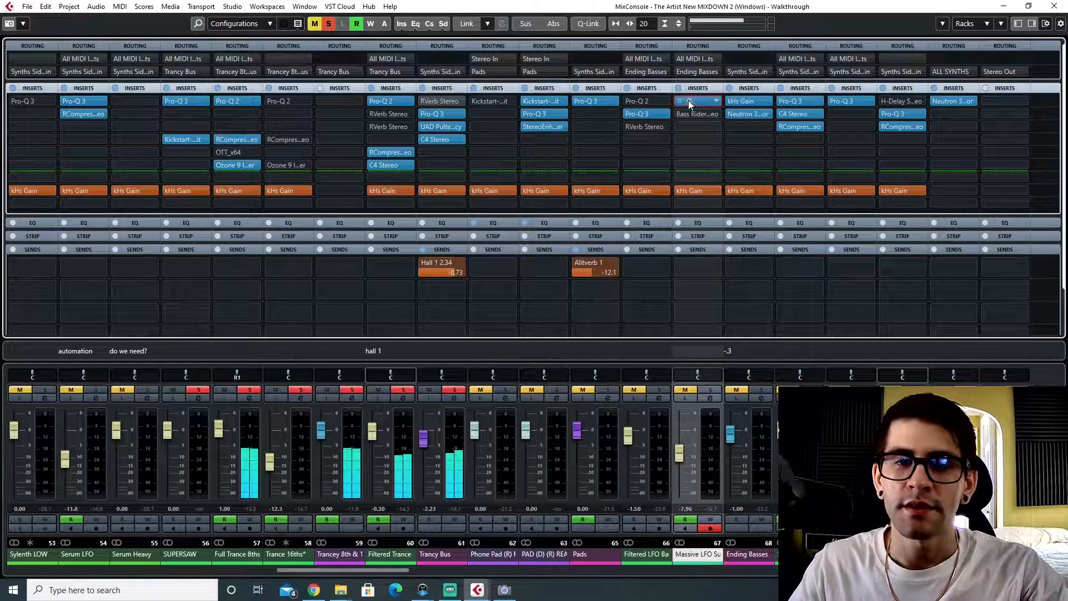
{"action": "left_click", "coordinate": [728, 124]}
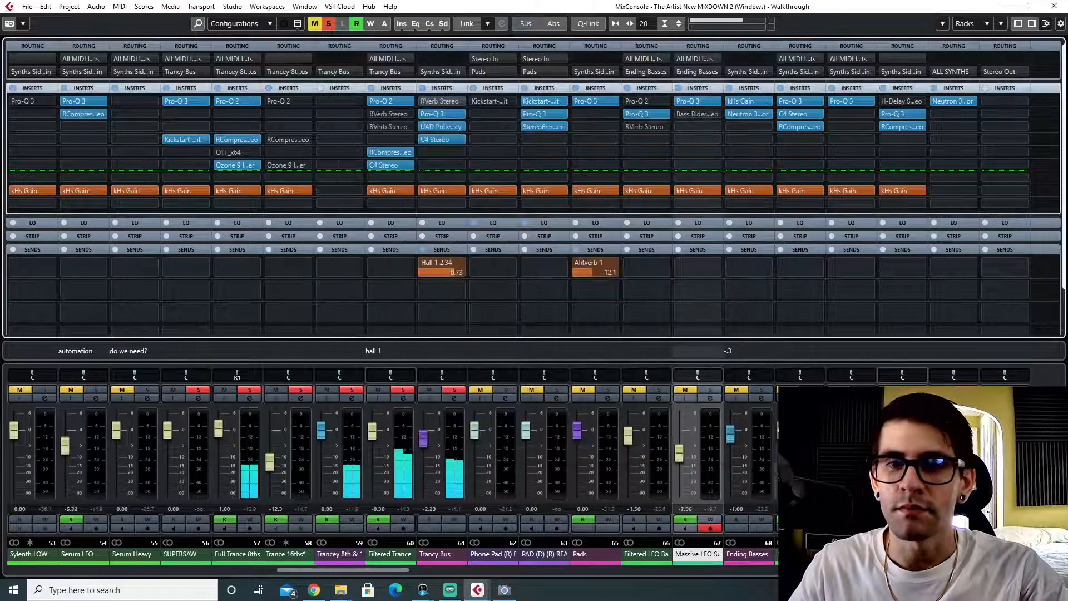
{"action": "left_click", "coordinate": [742, 553]}
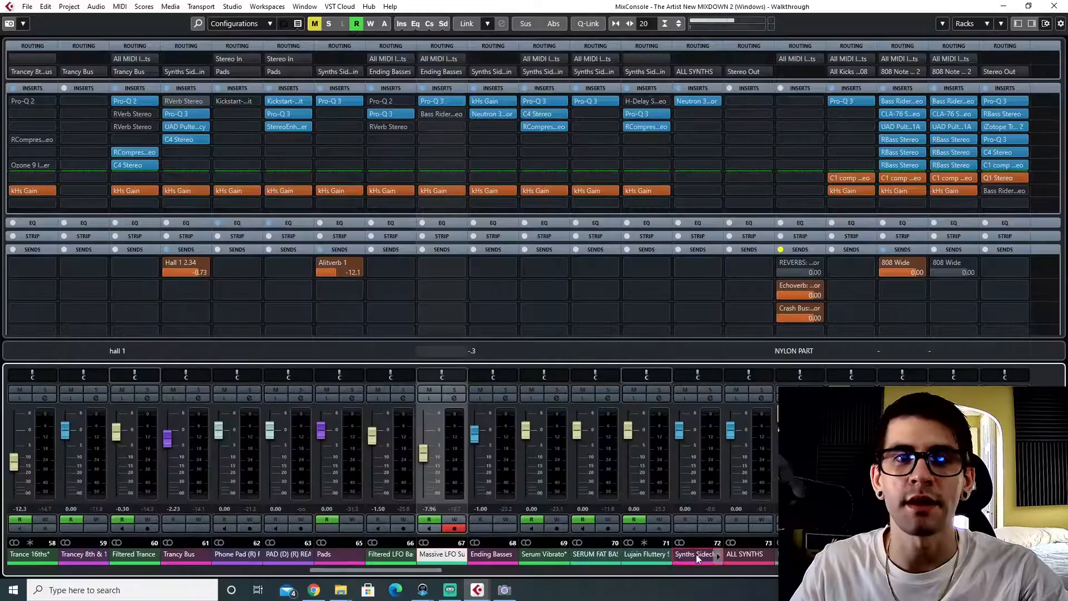
- Open the Neutron 3 Compressor on the Synths Sidechain channel and set its release to 23.6
{"action": "left_click", "coordinate": [696, 554]}
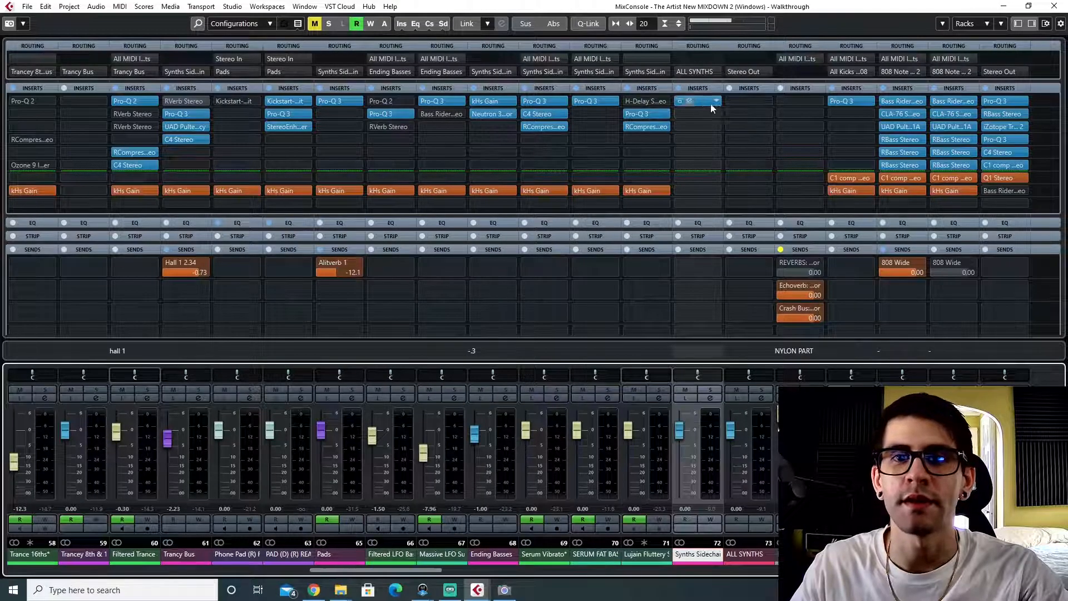
{"action": "left_click", "coordinate": [691, 101]}
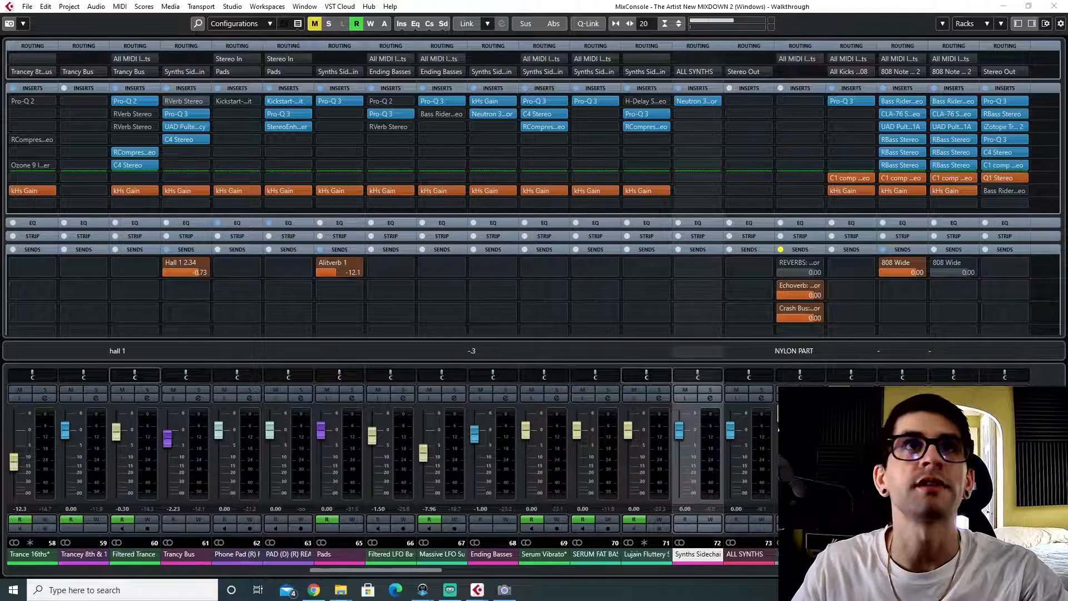
{"action": "left_click_drag", "start_coordinate": [565, 136], "coordinate": [534, 147]}
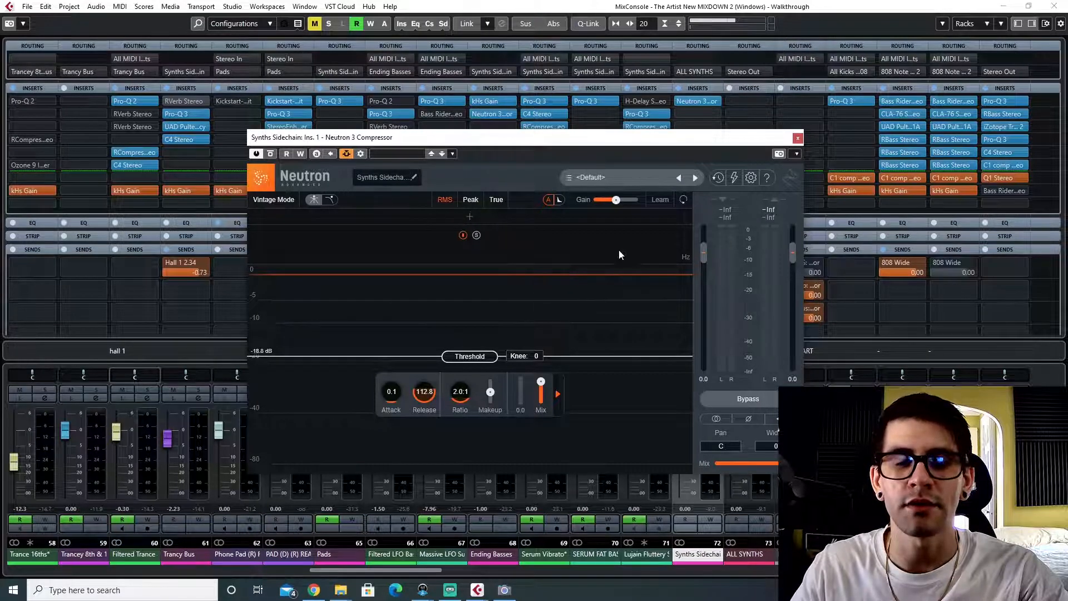
{"action": "left_click_drag", "start_coordinate": [522, 147], "coordinate": [492, 147]}
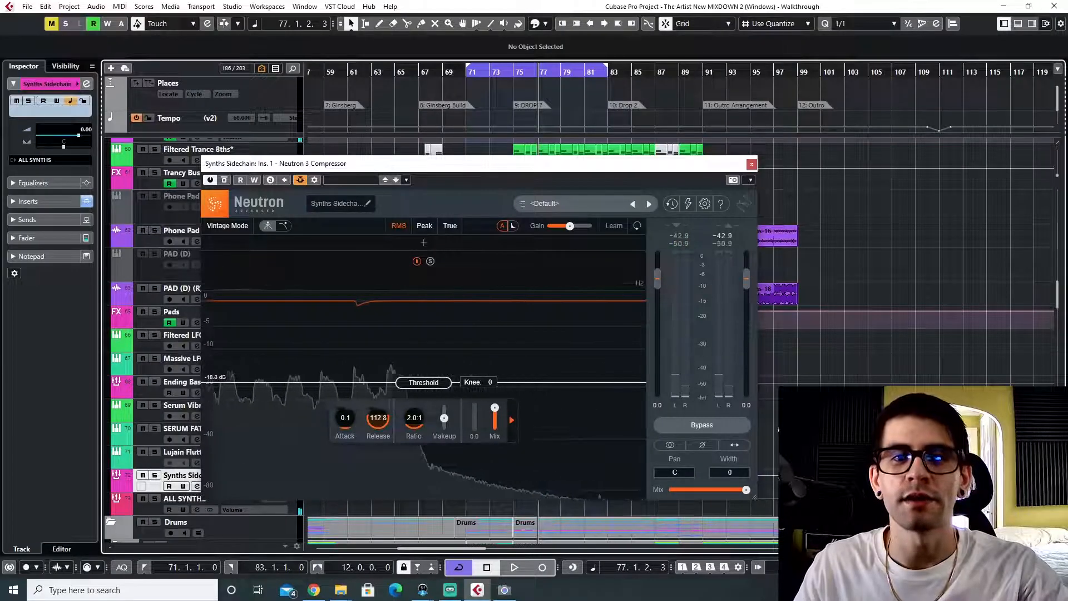
{"action": "left_click_drag", "start_coordinate": [380, 420], "coordinate": [369, 442]}
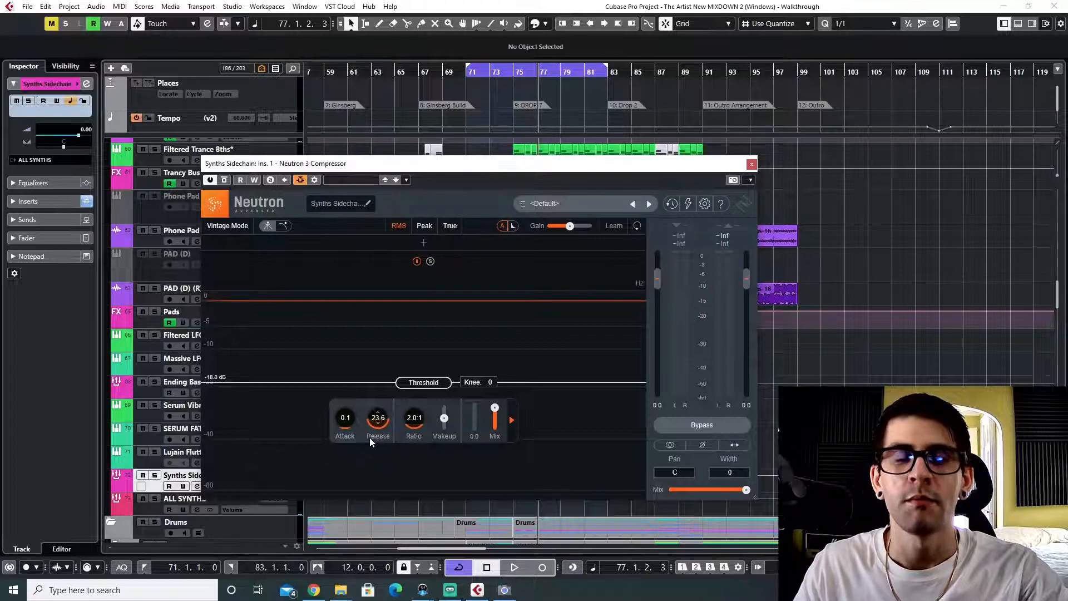
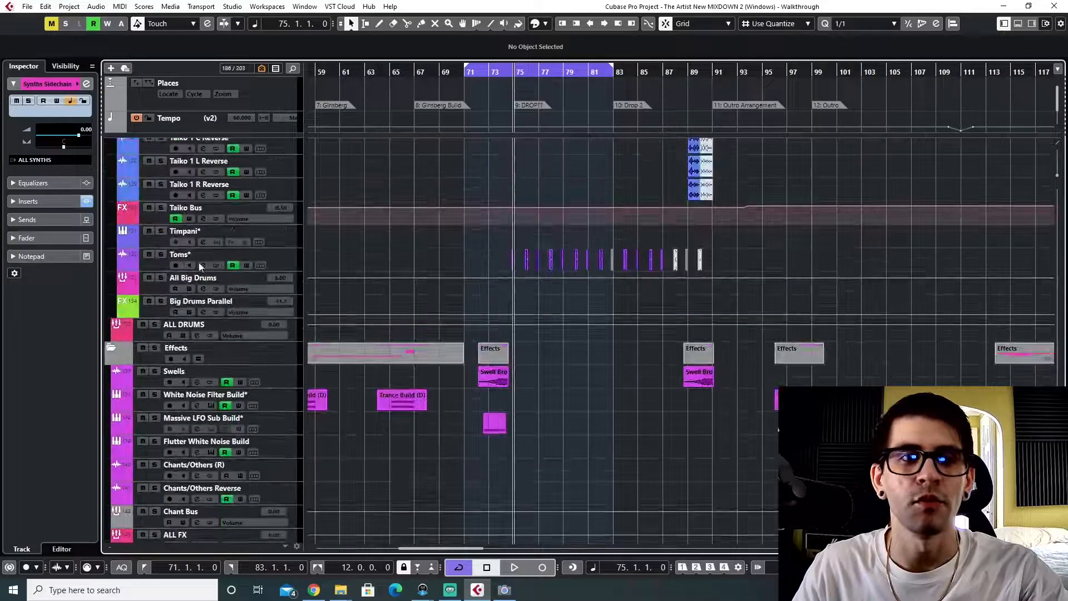
- Play the soloed Toms track from bar 74 and select the Toms channel in the mixer
{"action": "left_click", "coordinate": [509, 71]}
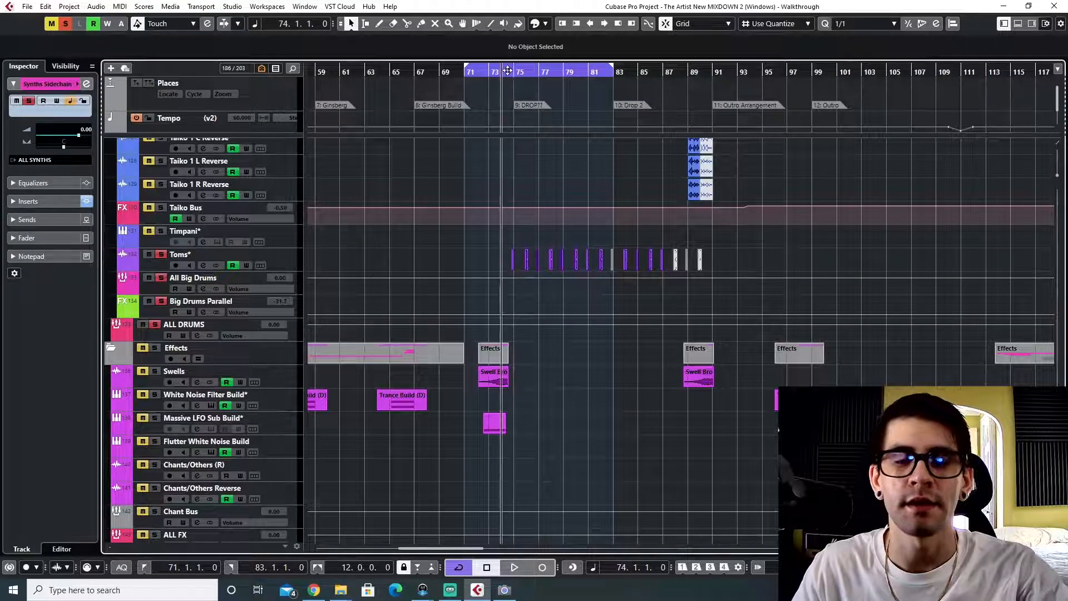
{"action": "key", "text": "space"}
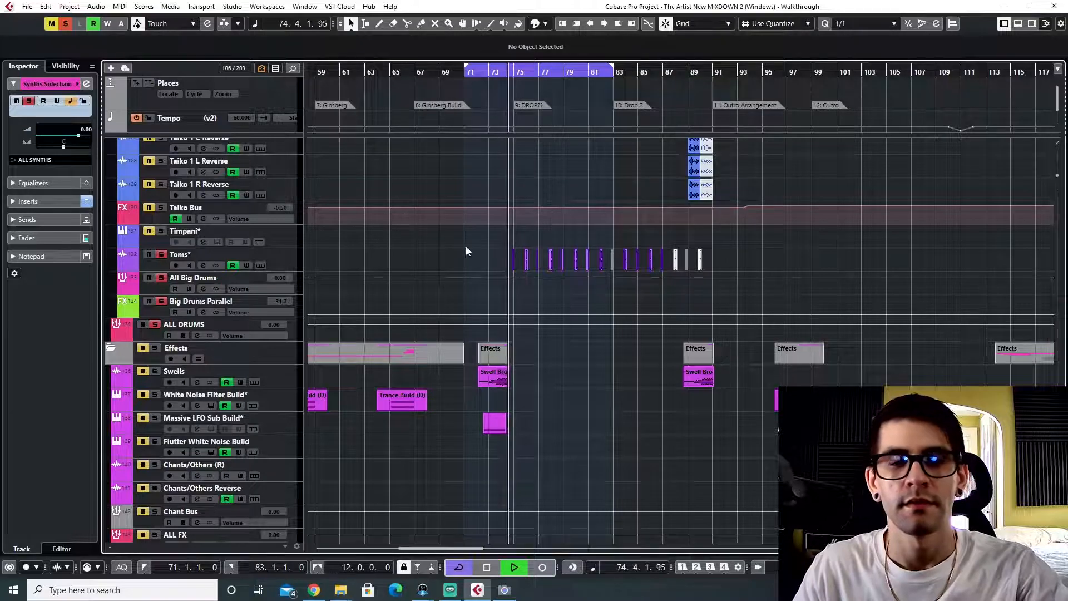
{"action": "key", "text": "F3"}
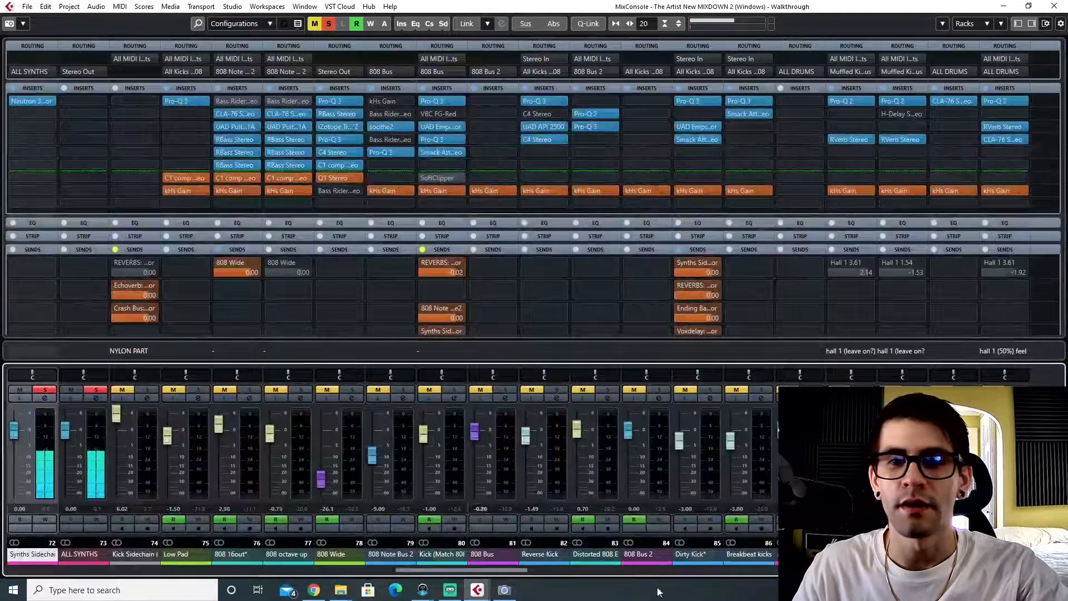
{"action": "left_click_drag", "start_coordinate": [458, 571], "coordinate": [796, 572]}
{"action": "left_click", "coordinate": [483, 555]}
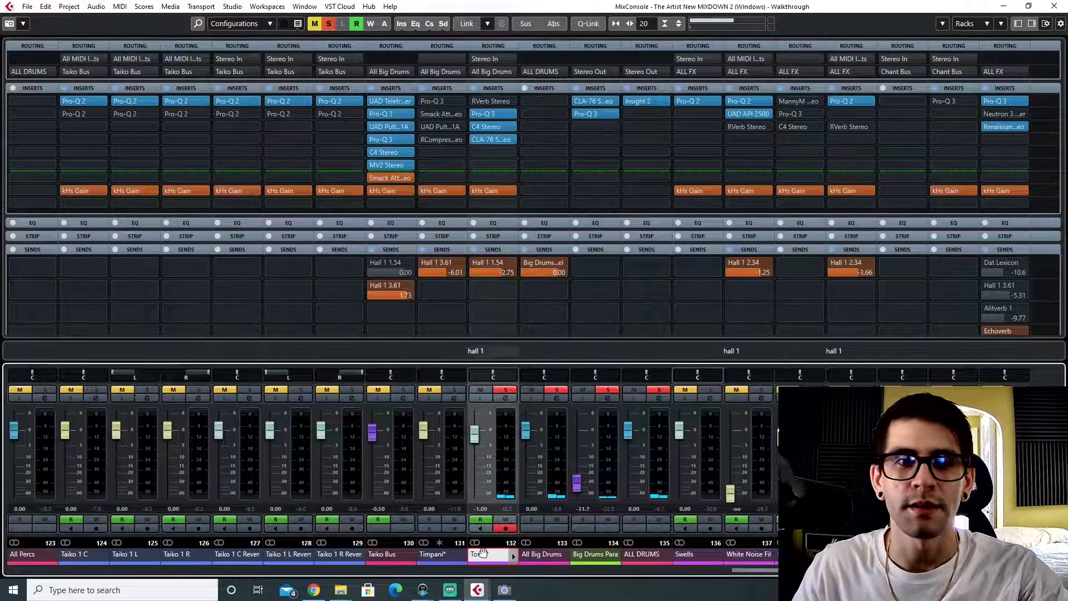
- Review the CLA-76 and C4 settings on the Toms channel during playback, and close both plug-in windows
{"action": "left_click", "coordinate": [485, 139]}
{"action": "left_click_drag", "start_coordinate": [524, 185], "coordinate": [400, 161]}
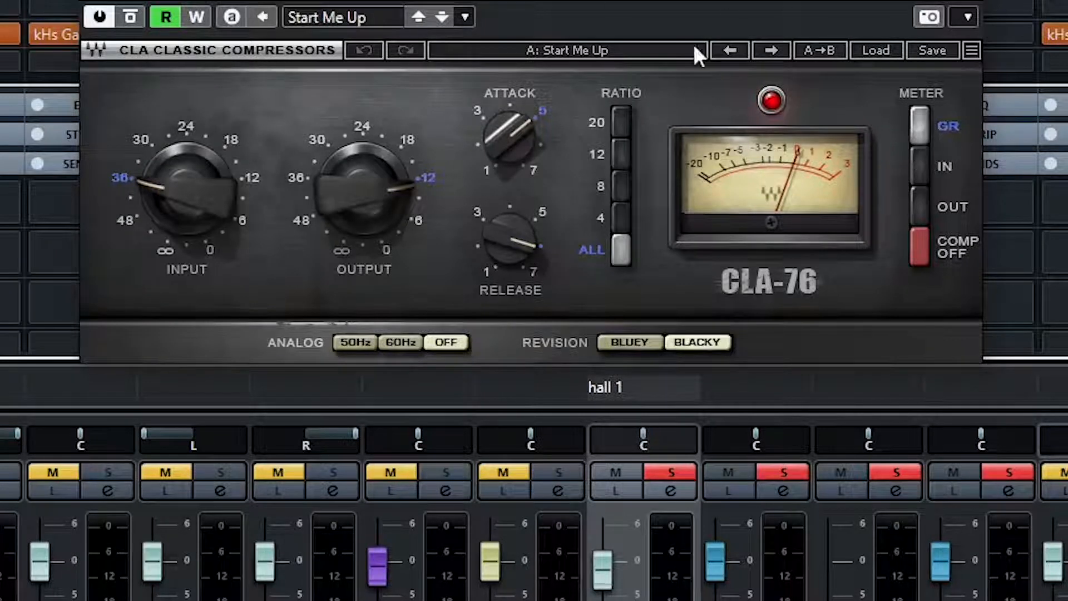
{"action": "left_click", "coordinate": [485, 127]}
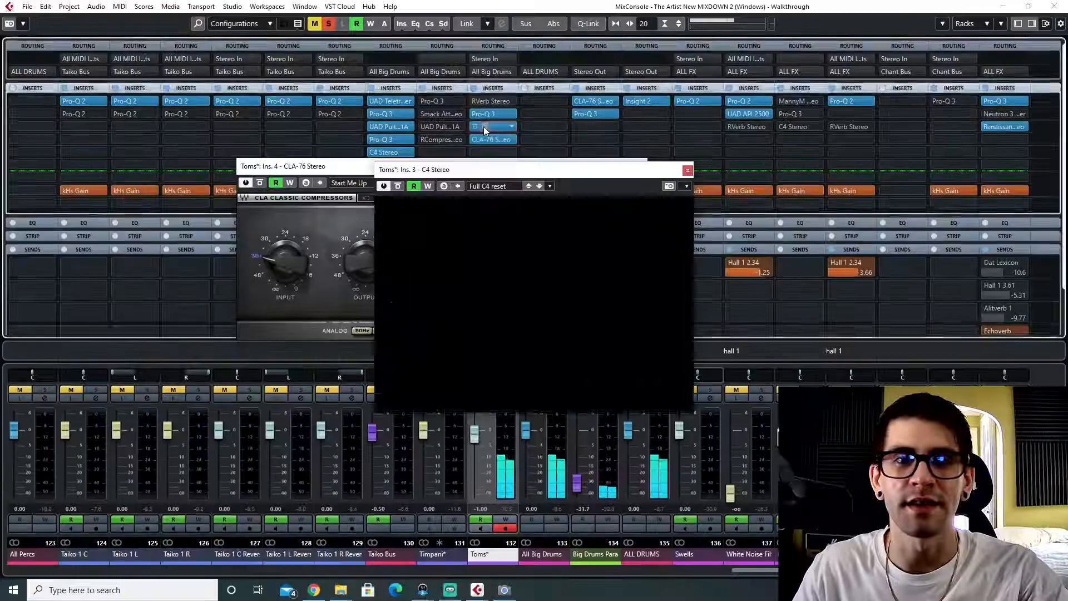
{"action": "left_click_drag", "start_coordinate": [505, 169], "coordinate": [429, 329]}
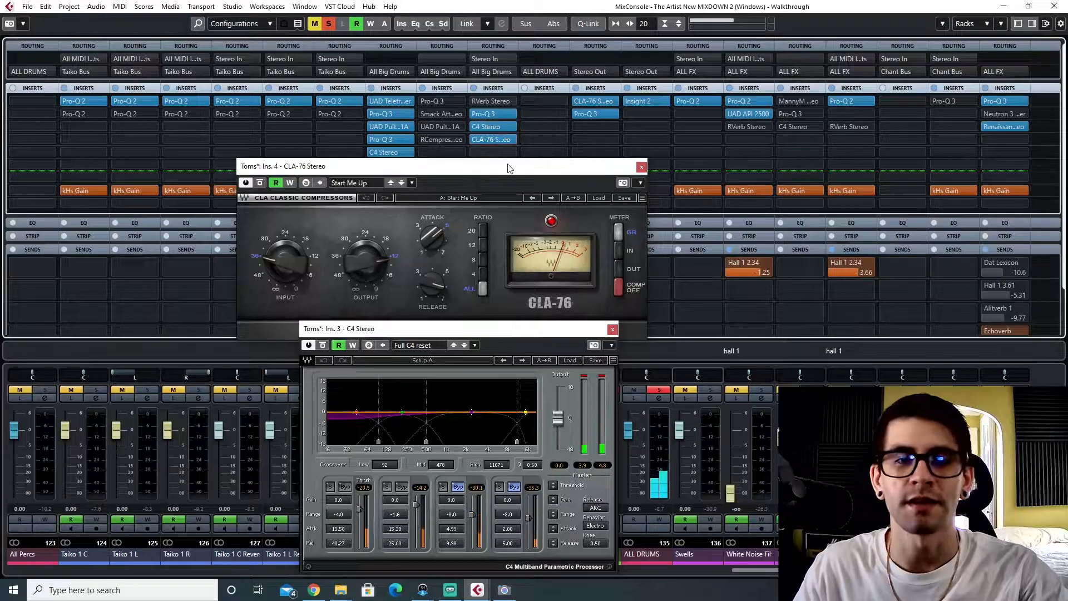
{"action": "left_click_drag", "start_coordinate": [508, 165], "coordinate": [503, 171]}
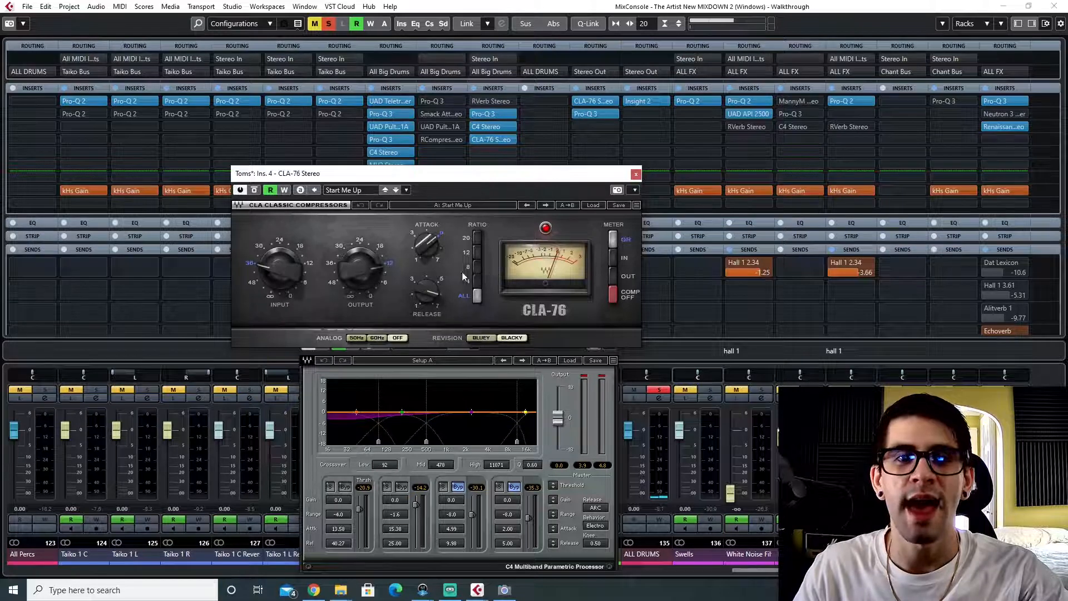
{"action": "left_click", "coordinate": [635, 174]}
{"action": "left_click", "coordinate": [613, 330]}
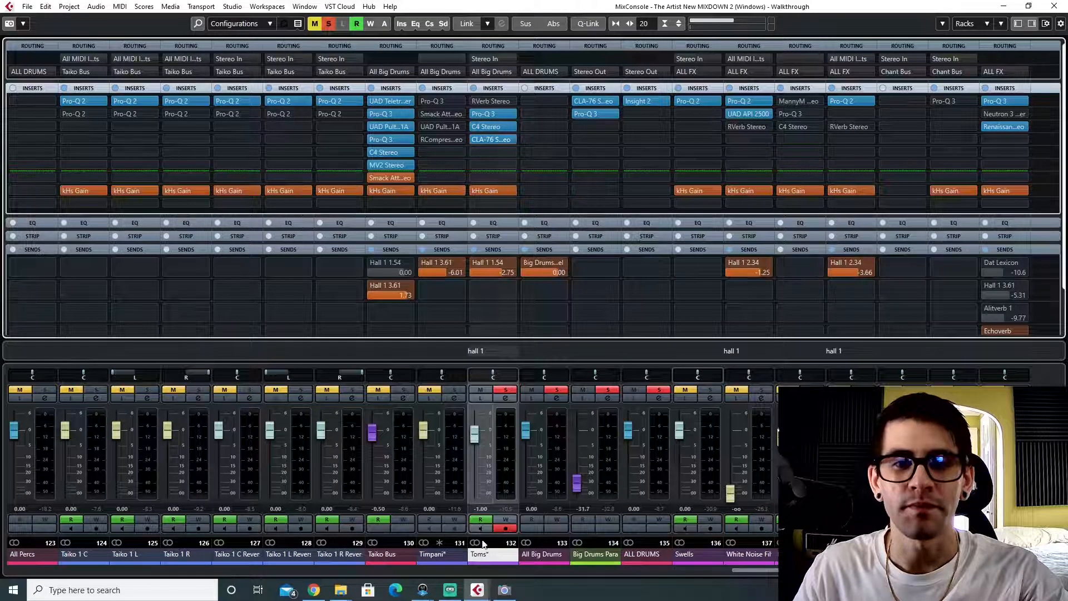
- Locate the Hall 1 1.54, Hall 1 2.34 and Hall 1 3.61 reverb channels in the mixer, and return to the arrangement
{"action": "left_click", "coordinate": [530, 544]}
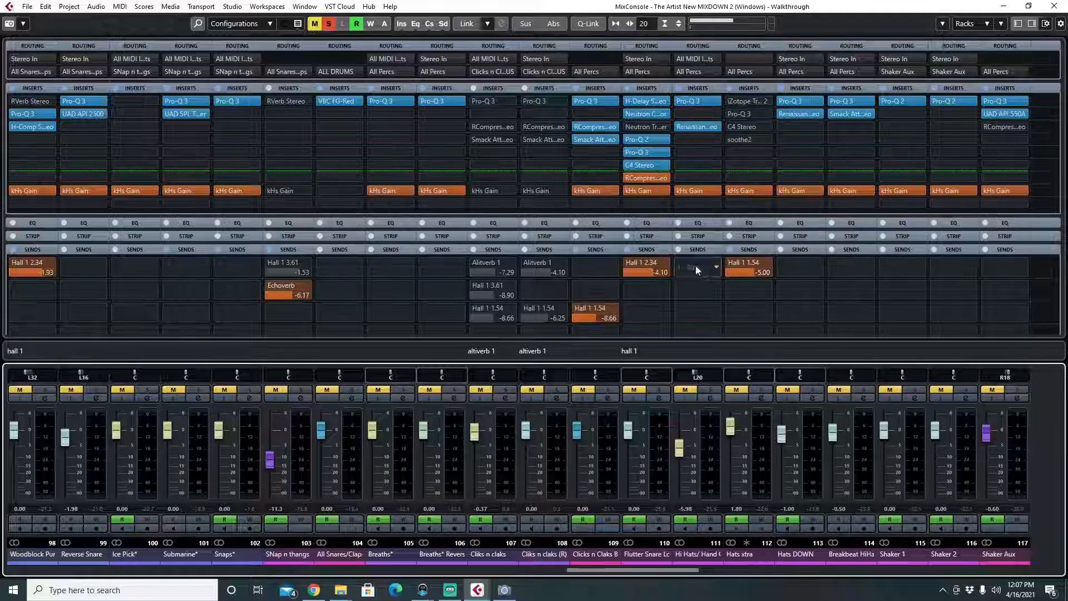
{"action": "left_click_drag", "start_coordinate": [609, 570], "coordinate": [963, 554]}
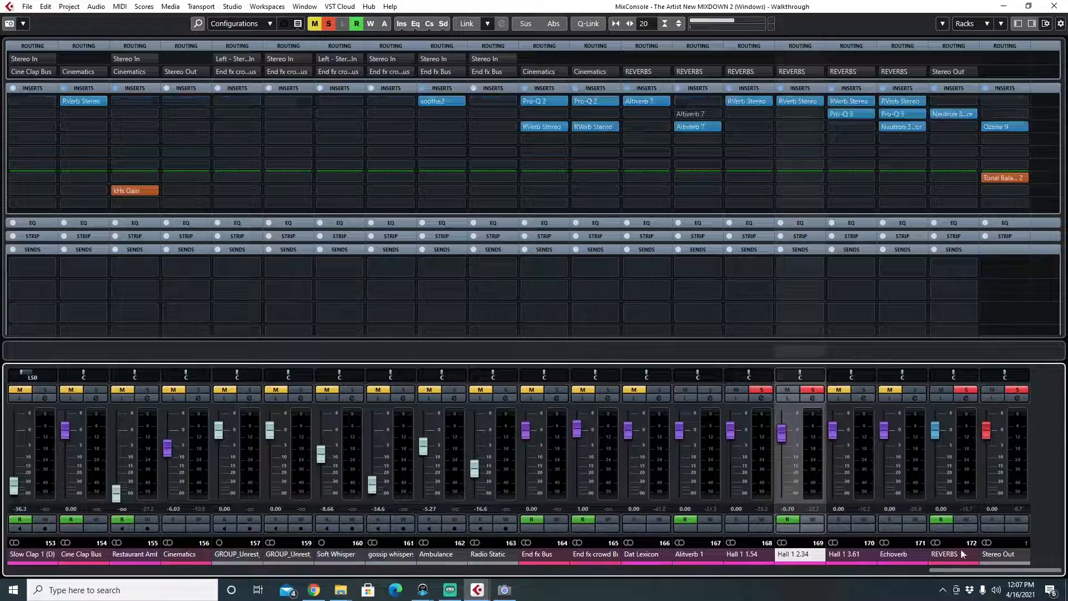
{"action": "left_click", "coordinate": [745, 555]}
{"action": "left_click", "coordinate": [800, 557]}
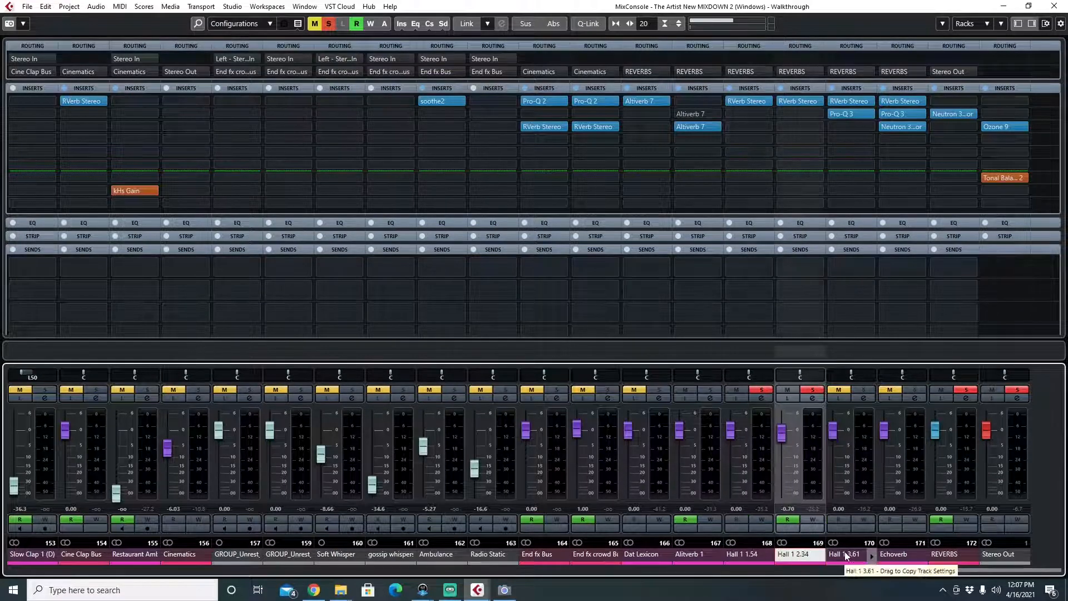
{"action": "left_click", "coordinate": [845, 552]}
{"action": "left_click_drag", "start_coordinate": [945, 573], "coordinate": [555, 576]}
{"action": "key", "text": "F3"}
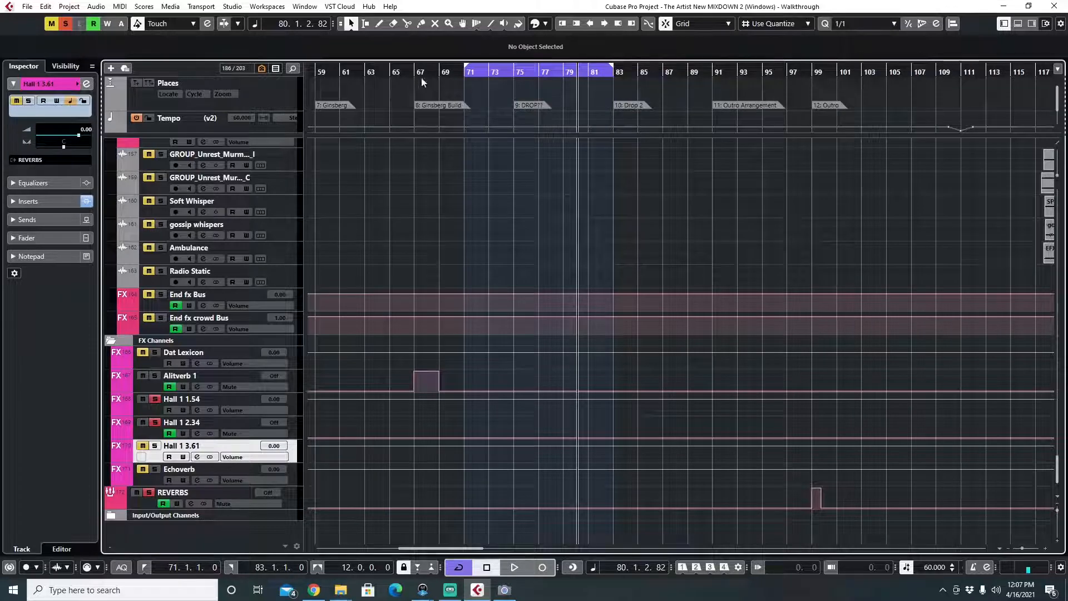
- Clear the track solos, play the arrangement from bar 57 and return to the mixer
{"action": "left_click", "coordinate": [398, 75]}
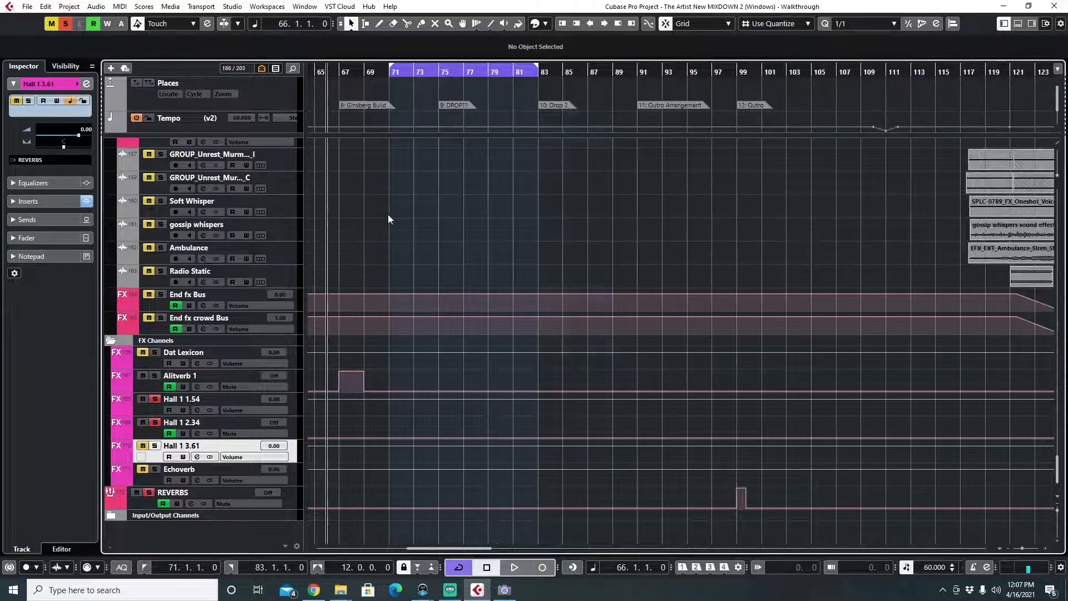
{"action": "scroll", "coordinate": [388, 214], "scroll_direction": "left", "scroll_amount": 6}
{"action": "left_click", "coordinate": [443, 74]}
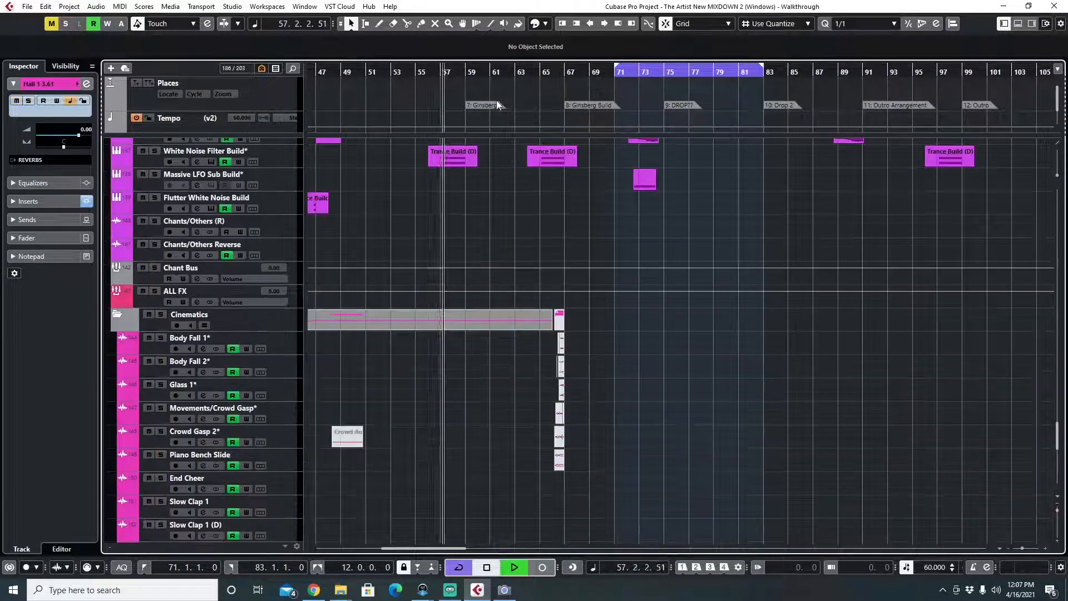
{"action": "scroll", "coordinate": [529, 312], "scroll_direction": "up", "scroll_amount": 15}
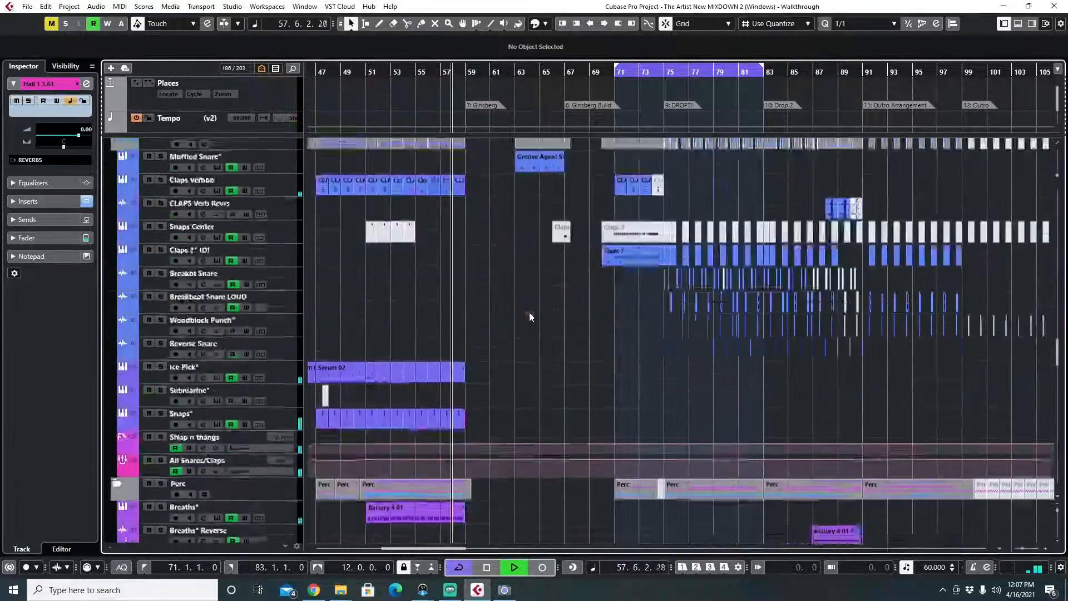
{"action": "scroll", "coordinate": [516, 313], "scroll_direction": "down", "scroll_amount": 10}
{"action": "key", "text": "F3"}
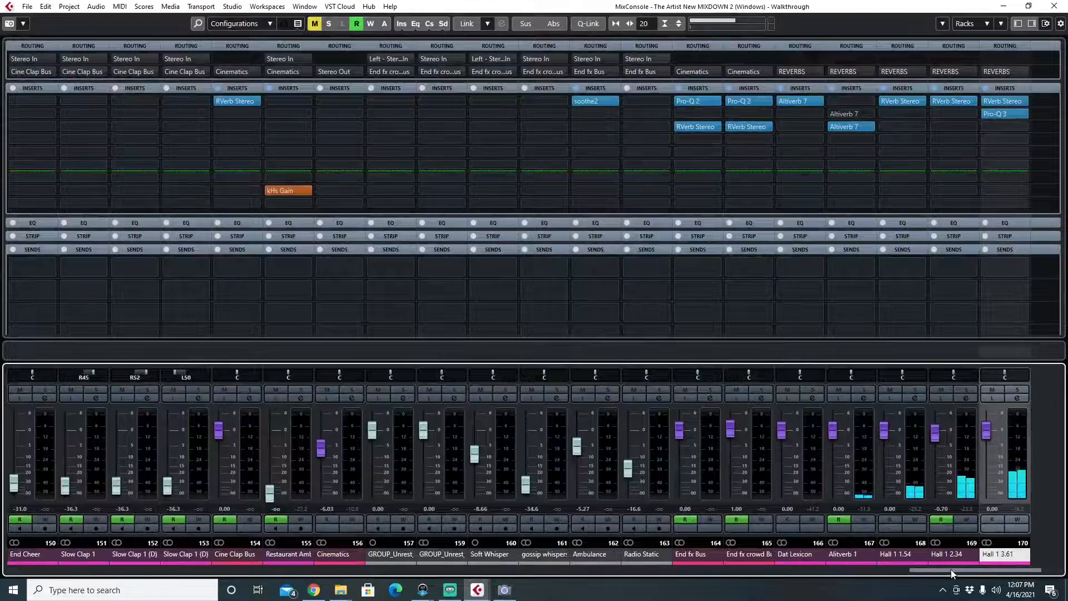
- Review the RVerb settings on the Hall 1 3.61 channel alongside the arrangement around bar 58, and close the plug-in window
{"action": "left_click_drag", "start_coordinate": [951, 573], "coordinate": [993, 574]}
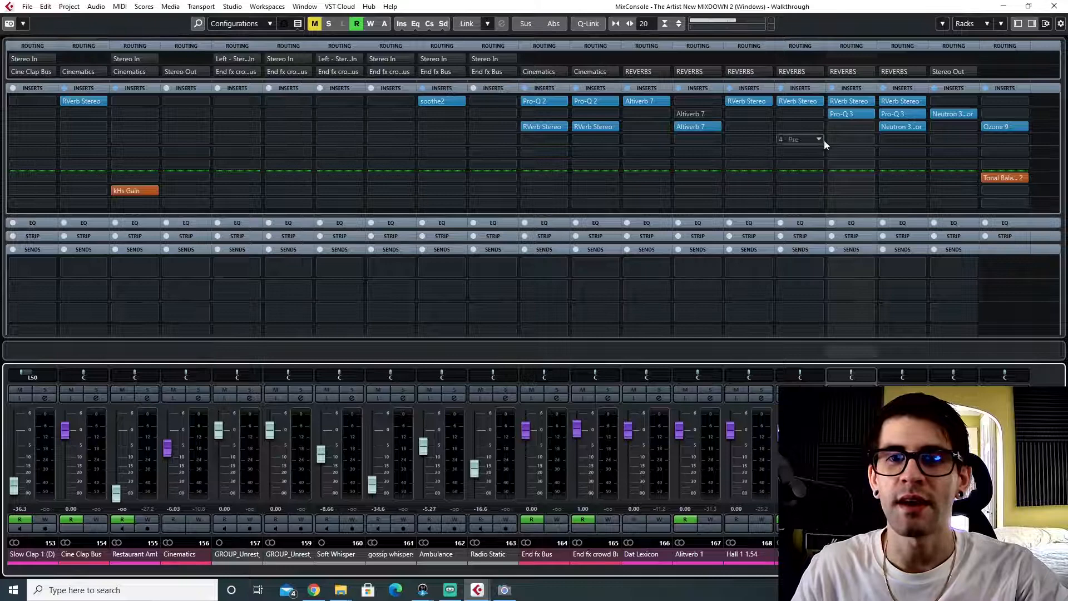
{"action": "left_click", "coordinate": [844, 101]}
{"action": "left_click_drag", "start_coordinate": [568, 150], "coordinate": [502, 152]}
{"action": "key", "text": "F3"}
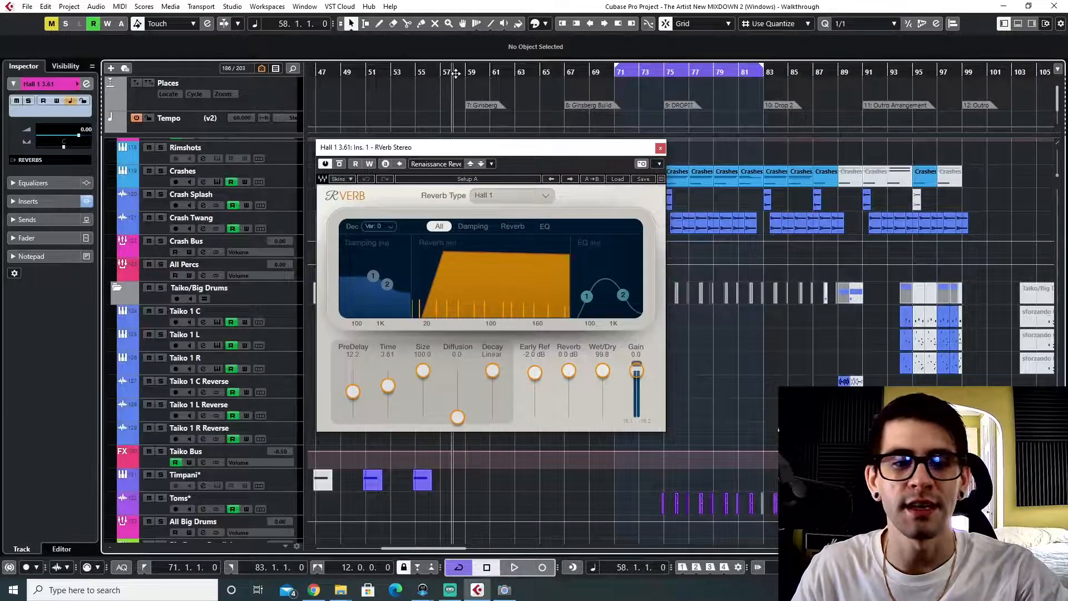
{"action": "key", "text": "F3"}
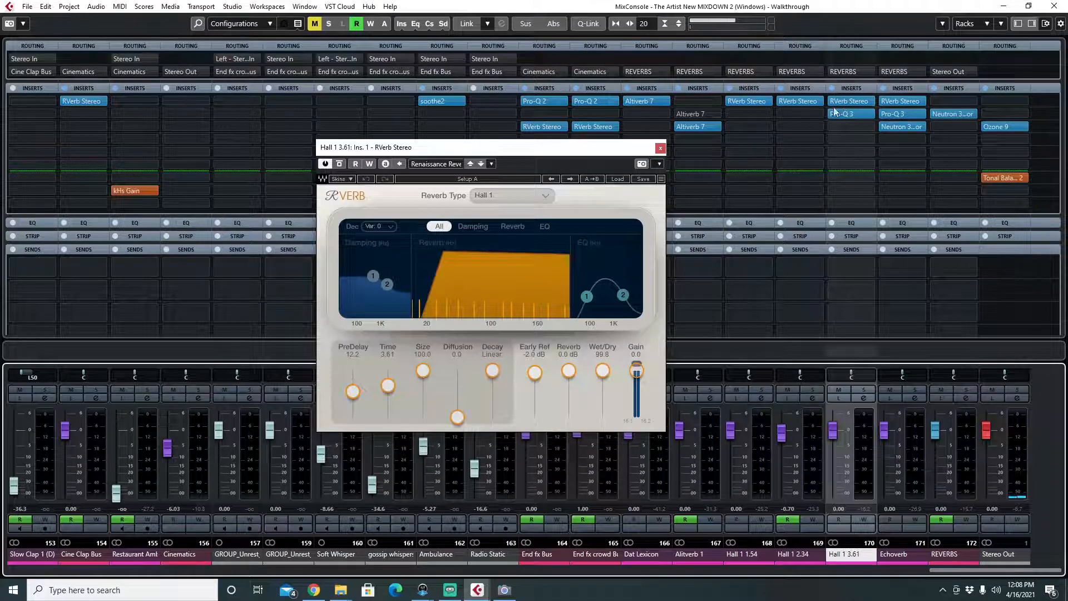
{"action": "left_click", "coordinate": [660, 149]}
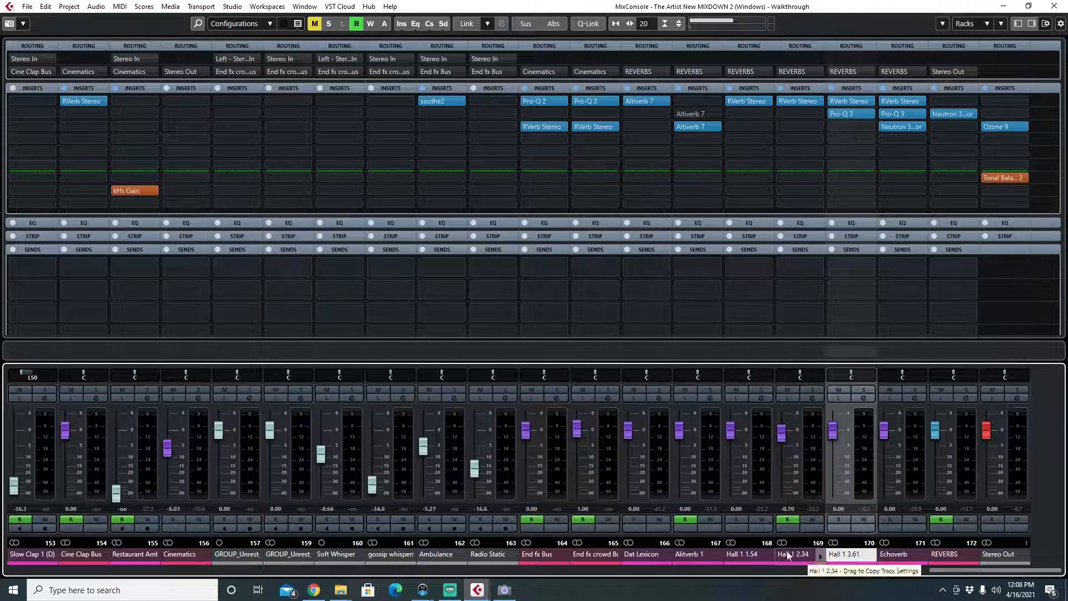
- Compare the Hall 1 1.54, Hall 1 2.34 and Hall 1 3.61 channels, and recheck the RVerb settings on Hall 1 3.61
{"action": "left_click", "coordinate": [747, 556]}
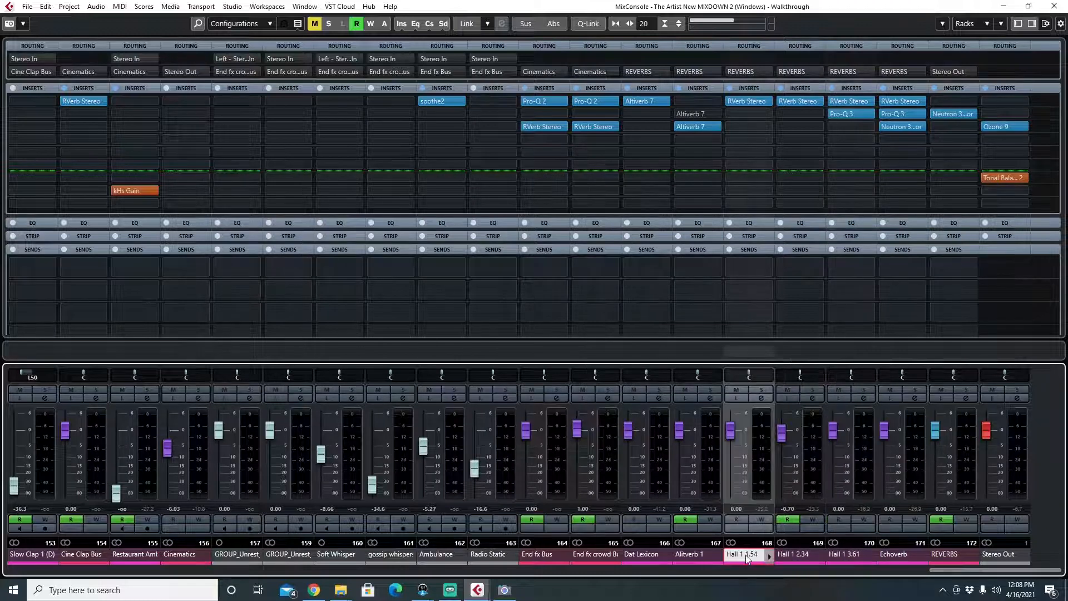
{"action": "left_click", "coordinate": [798, 556]}
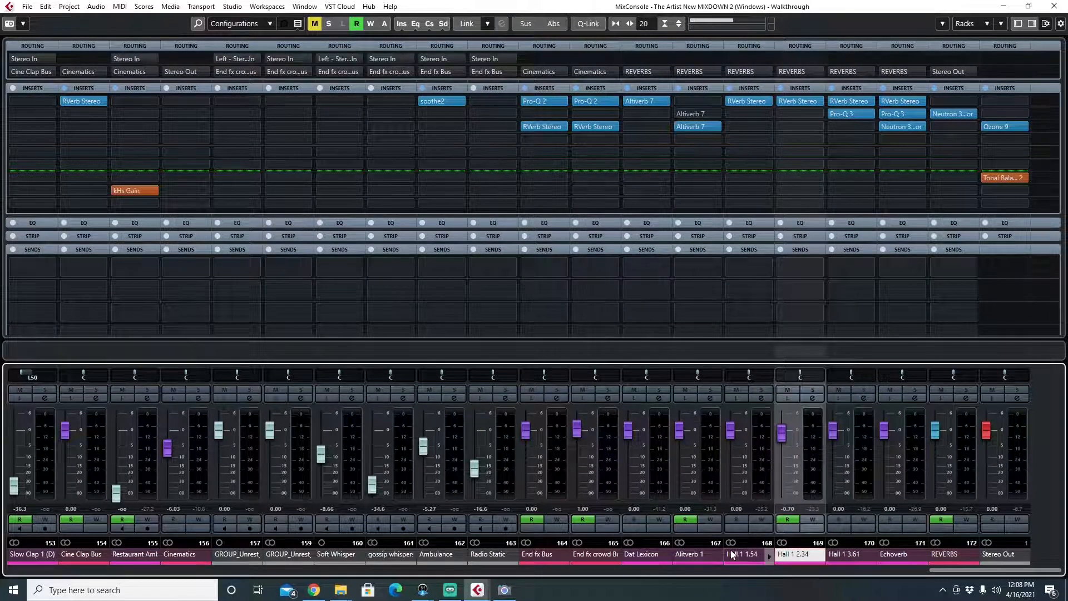
{"action": "left_click", "coordinate": [749, 557]}
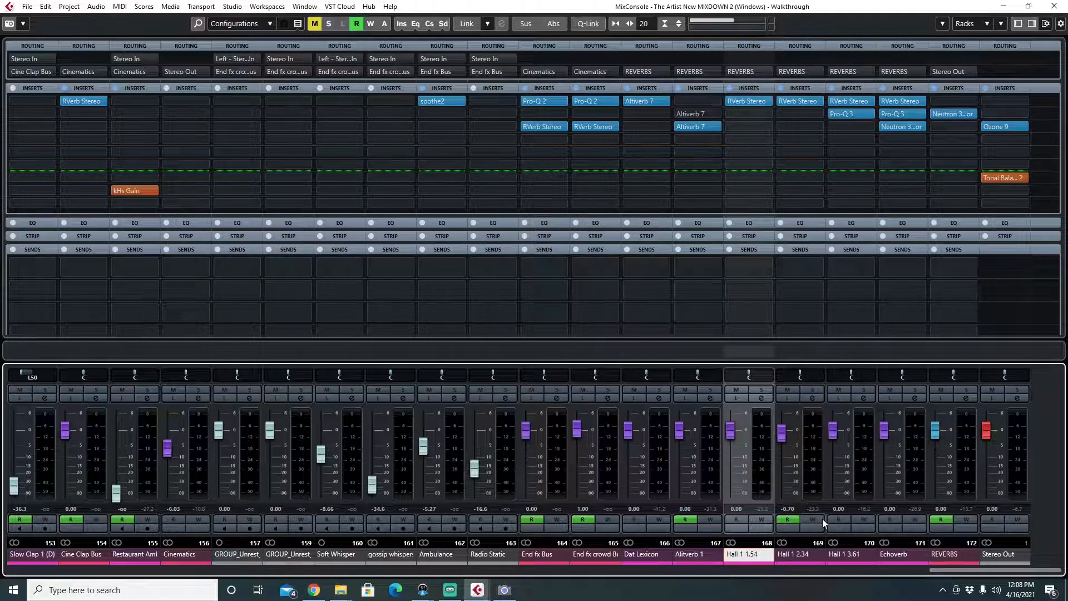
{"action": "left_click", "coordinate": [803, 557]}
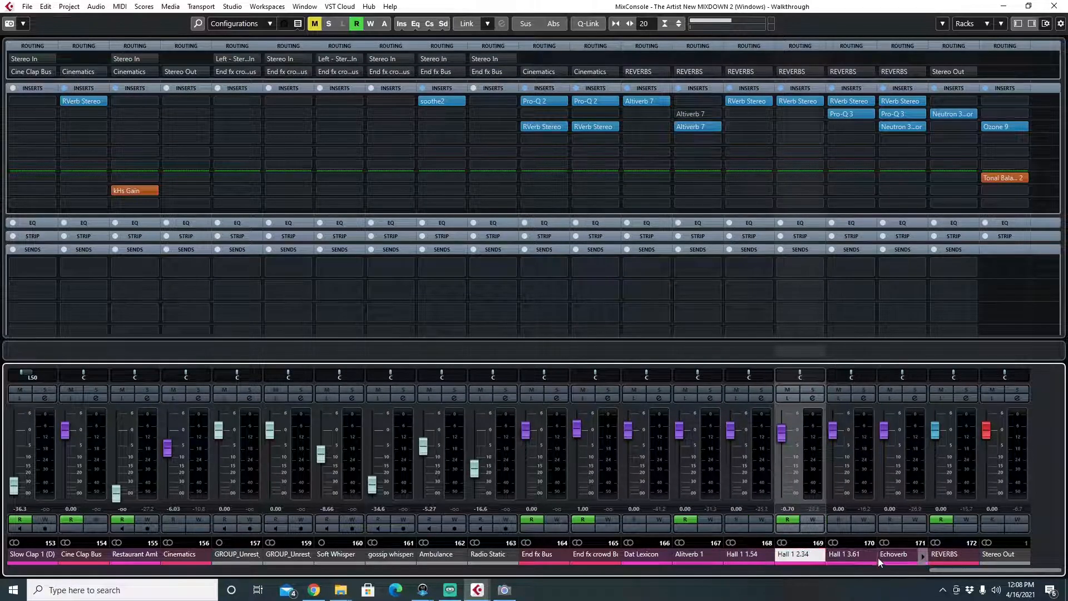
{"action": "left_click", "coordinate": [850, 556]}
{"action": "left_click_drag", "start_coordinate": [959, 573], "coordinate": [925, 407]}
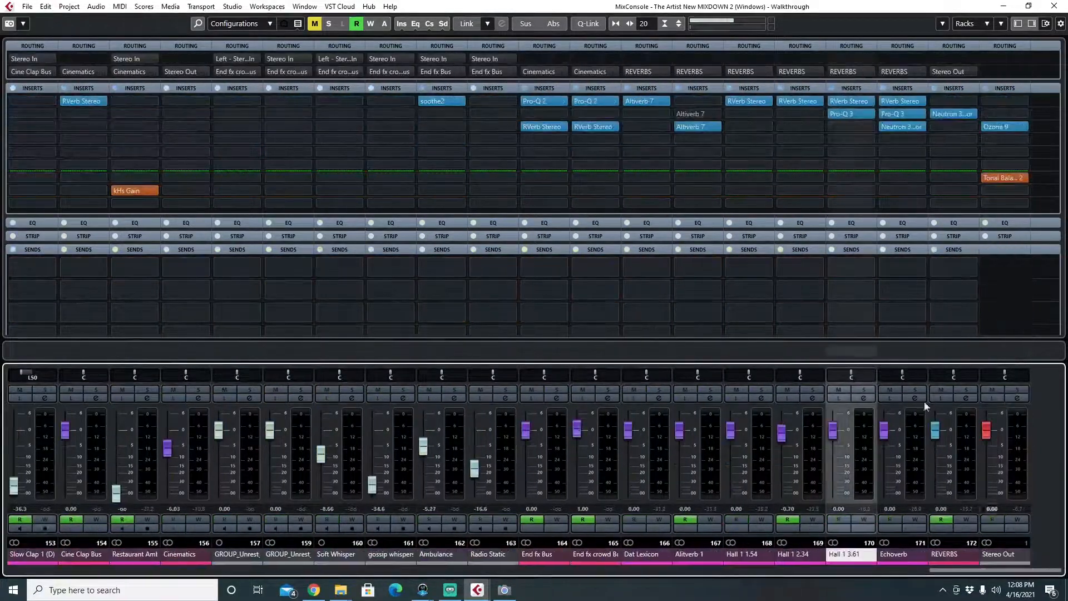
{"action": "left_click", "coordinate": [841, 102]}
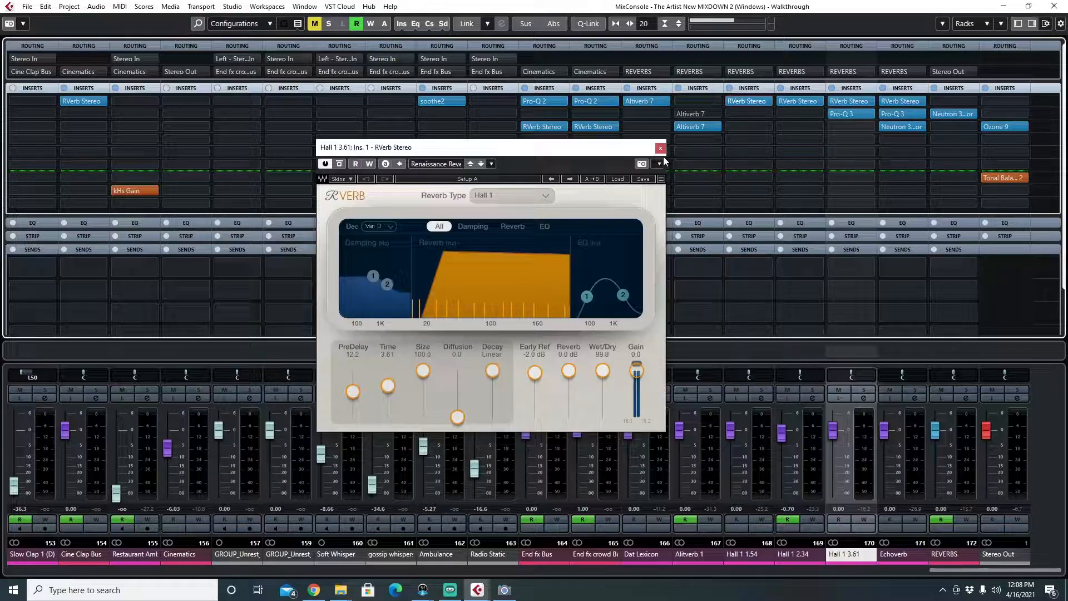
{"action": "left_click", "coordinate": [855, 3]}
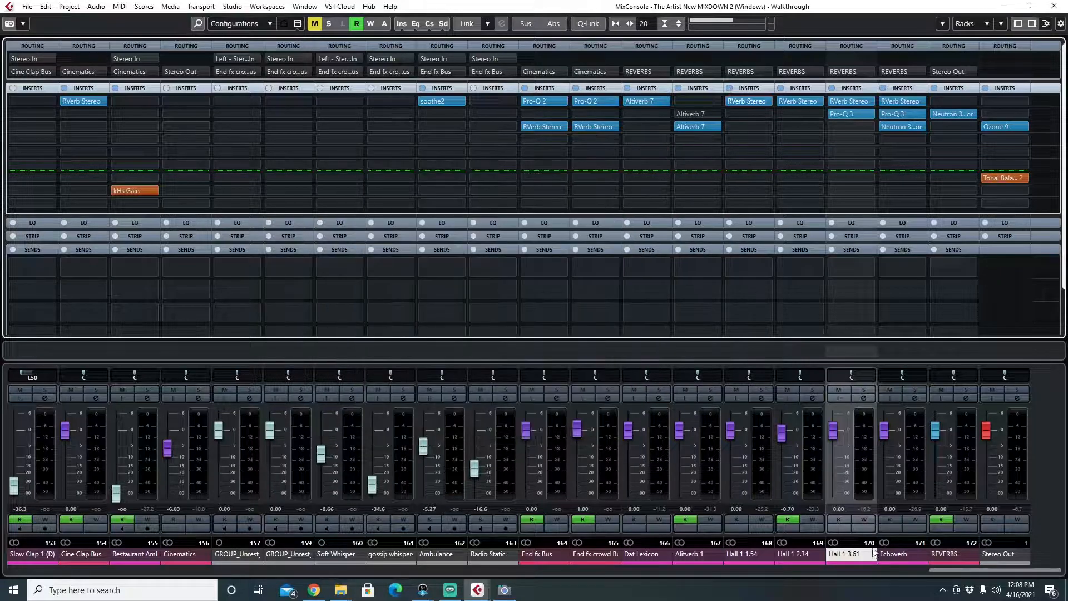
- Look at the Echoverb channel and step twice through the three Hall 1 reverb channels from shortest to longest
{"action": "left_click", "coordinate": [906, 558]}
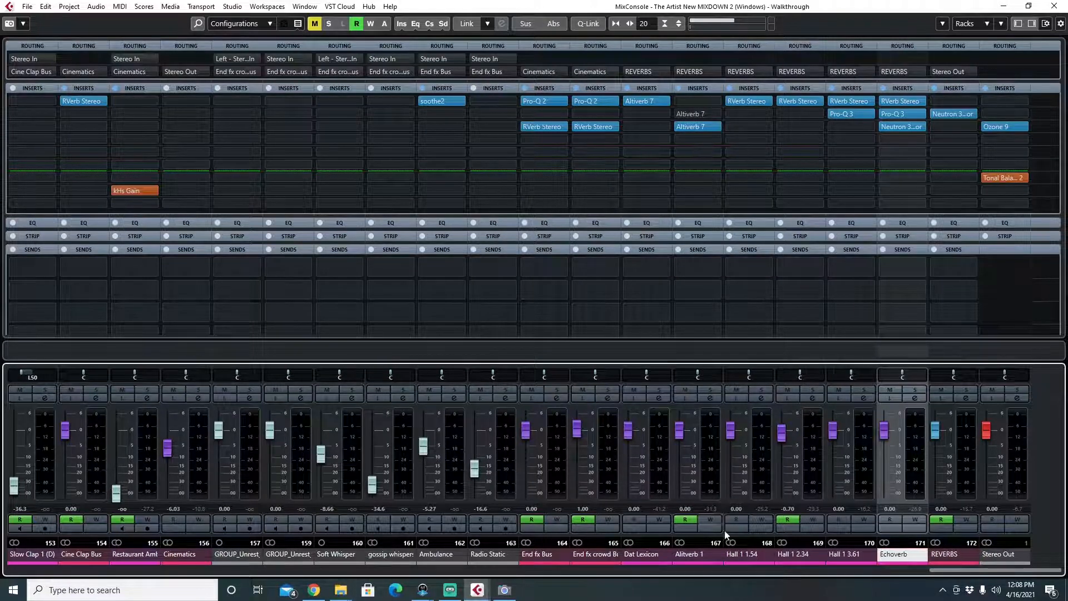
{"action": "left_click", "coordinate": [745, 558]}
{"action": "left_click", "coordinate": [802, 557]}
{"action": "left_click", "coordinate": [847, 554]}
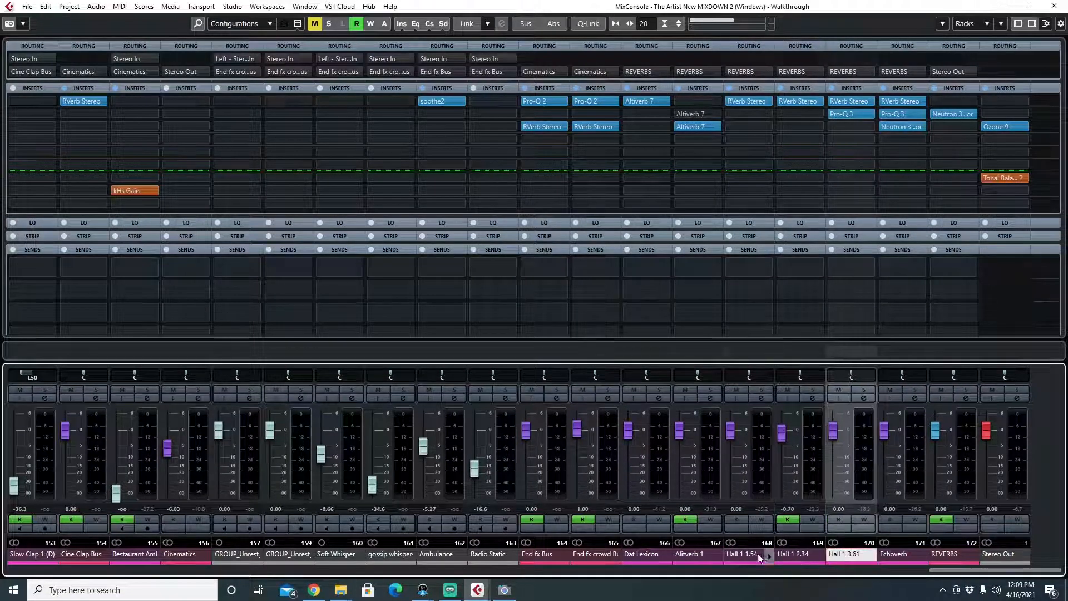
{"action": "left_click", "coordinate": [758, 558]}
{"action": "left_click", "coordinate": [812, 555]}
{"action": "left_click", "coordinate": [844, 559]}
- Open the Neutron 3 Compressor on the REVERBS bus and examine its threshold, attack, release and ratio settings
{"action": "left_click", "coordinate": [956, 554]}
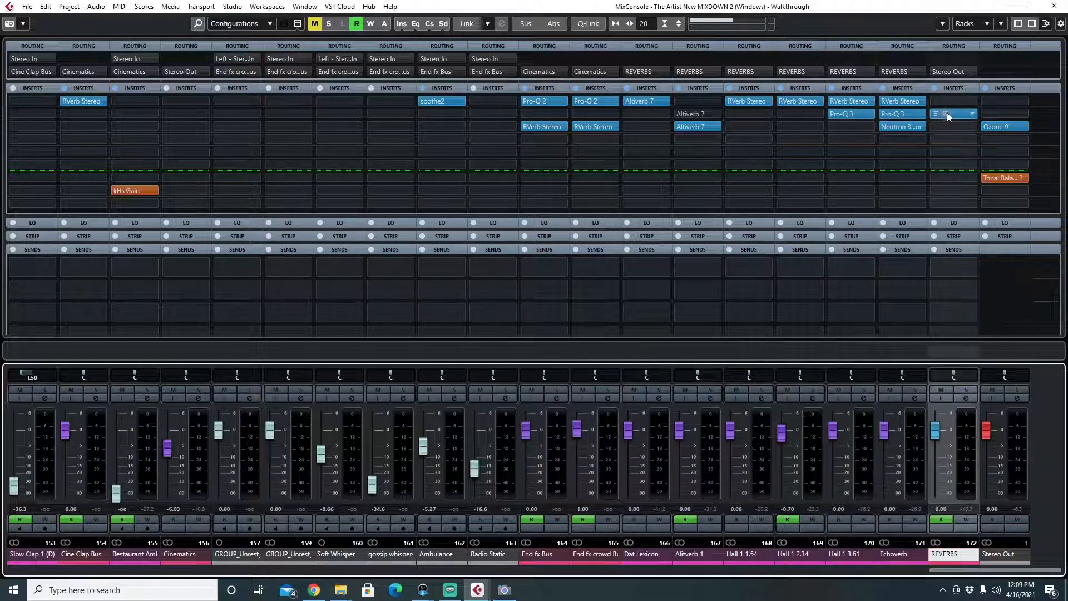
{"action": "left_click", "coordinate": [947, 115]}
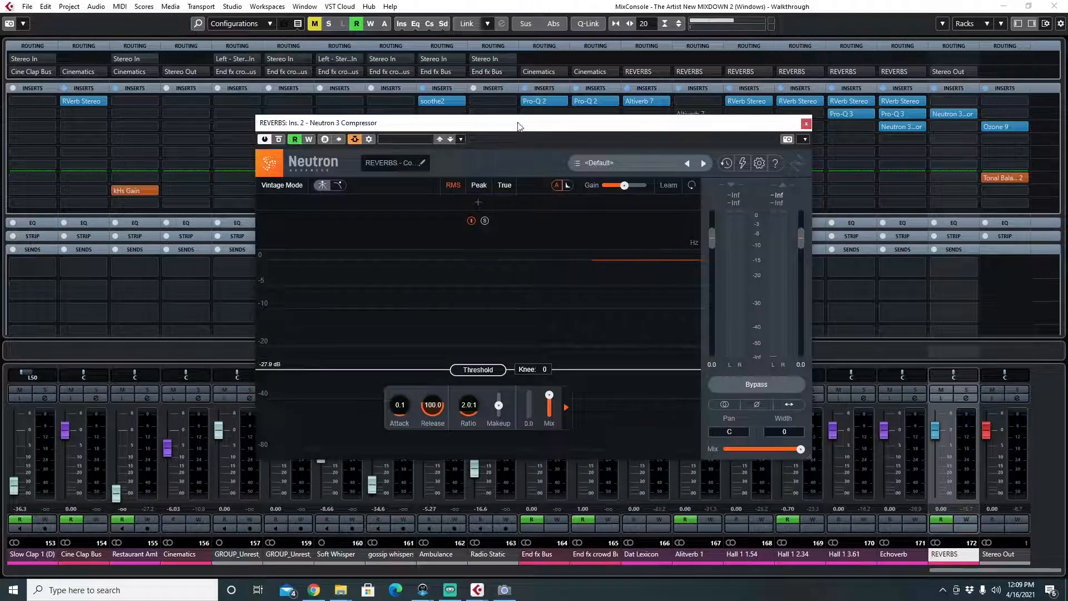
{"action": "left_click_drag", "start_coordinate": [517, 126], "coordinate": [384, 182]}
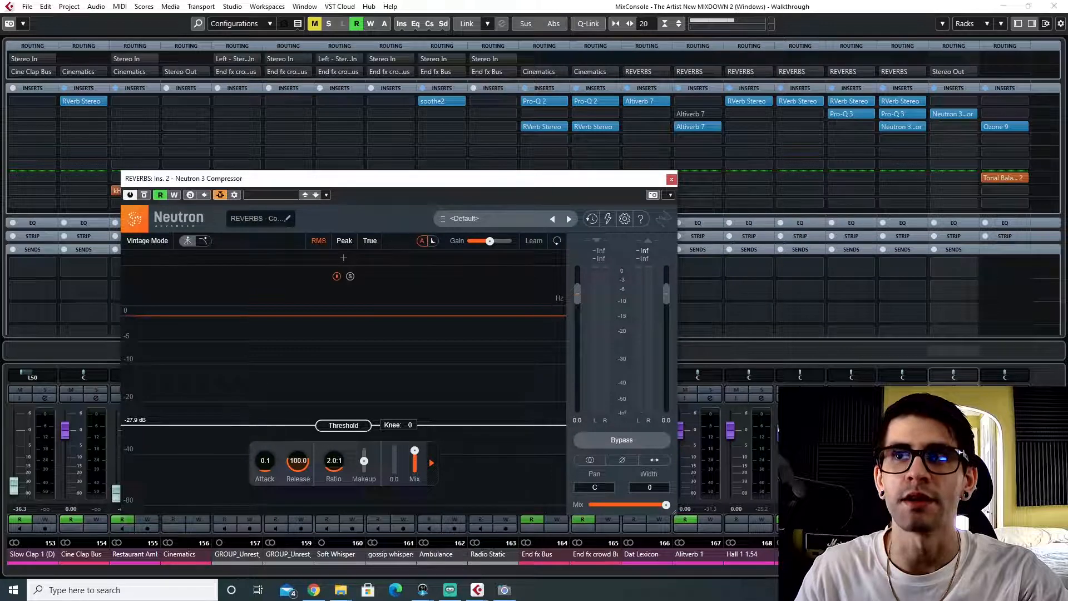
{"action": "left_click_drag", "start_coordinate": [424, 179], "coordinate": [432, 130]}
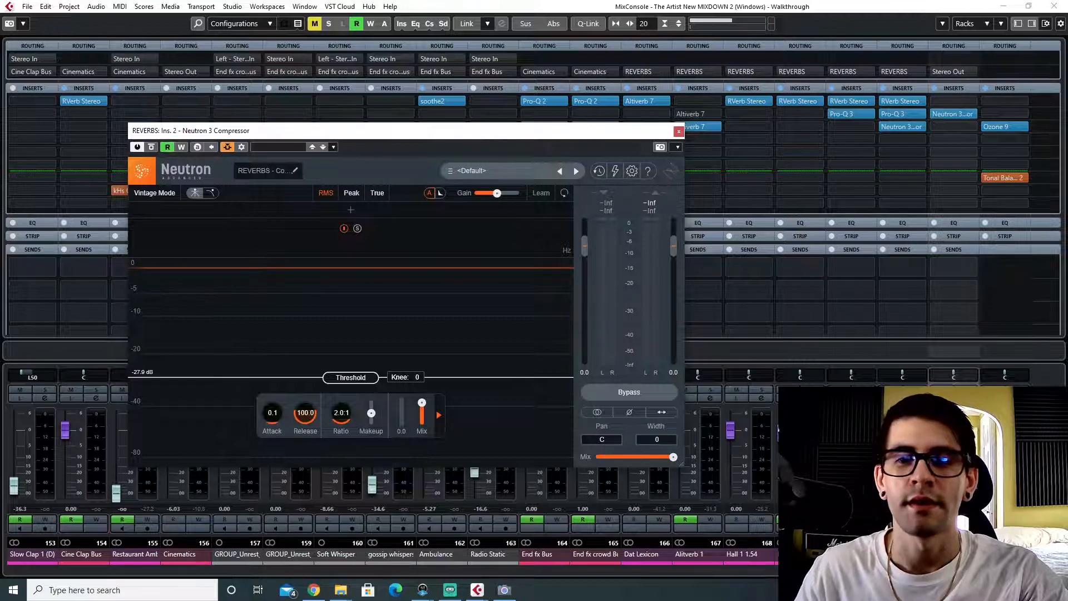
{"action": "left_click", "coordinate": [395, 404]}
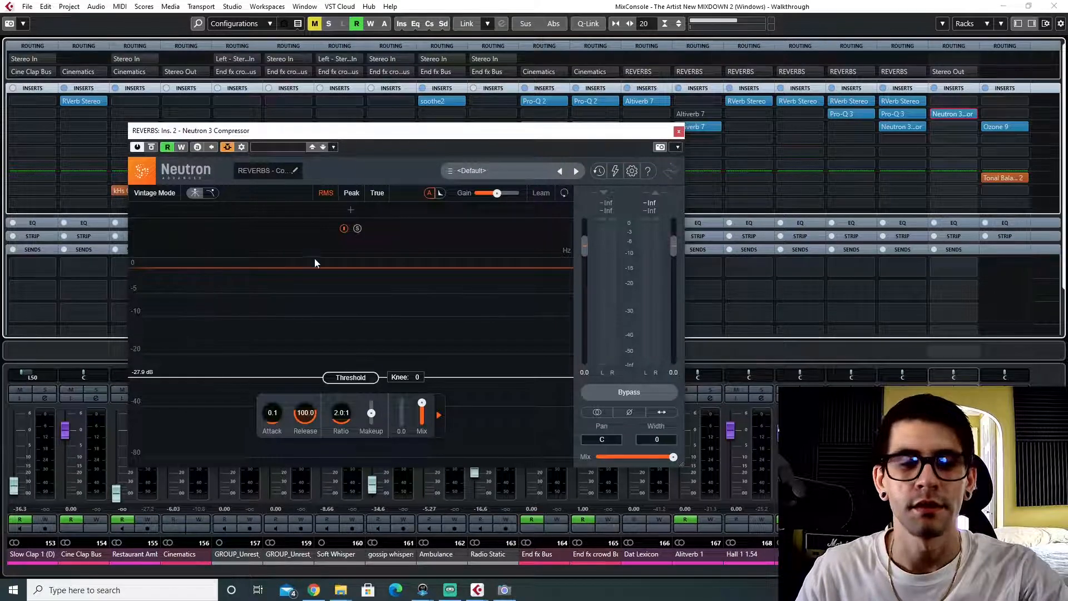
- Play the arrangement while watching the Neutron 3 Compressor react on the REVERBS bus, and close the plug-in window
{"action": "key", "text": "F3"}
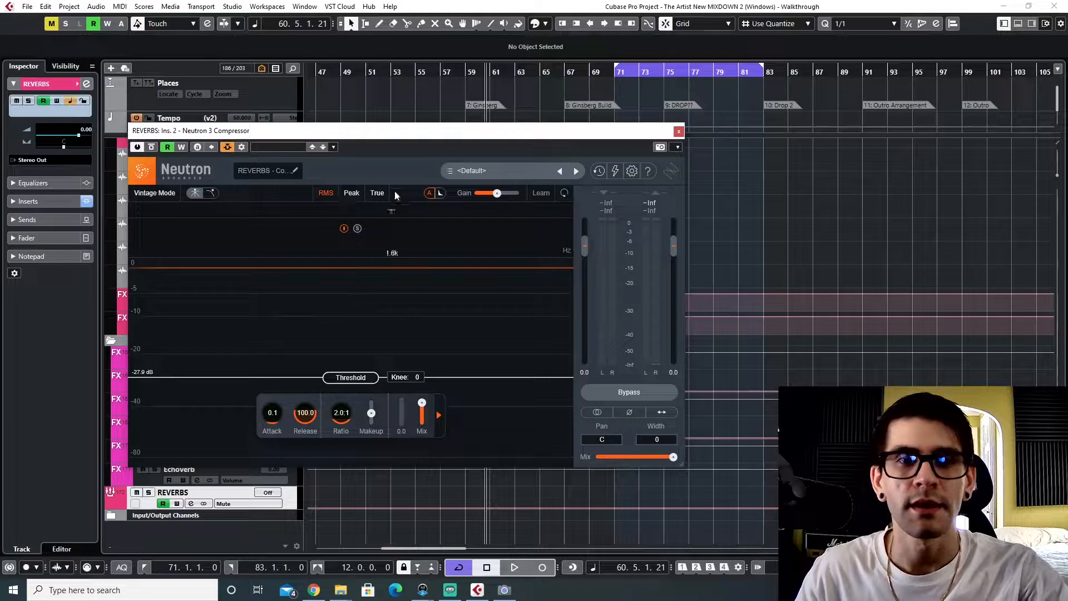
{"action": "left_click", "coordinate": [662, 73]}
{"action": "key", "text": "space"}
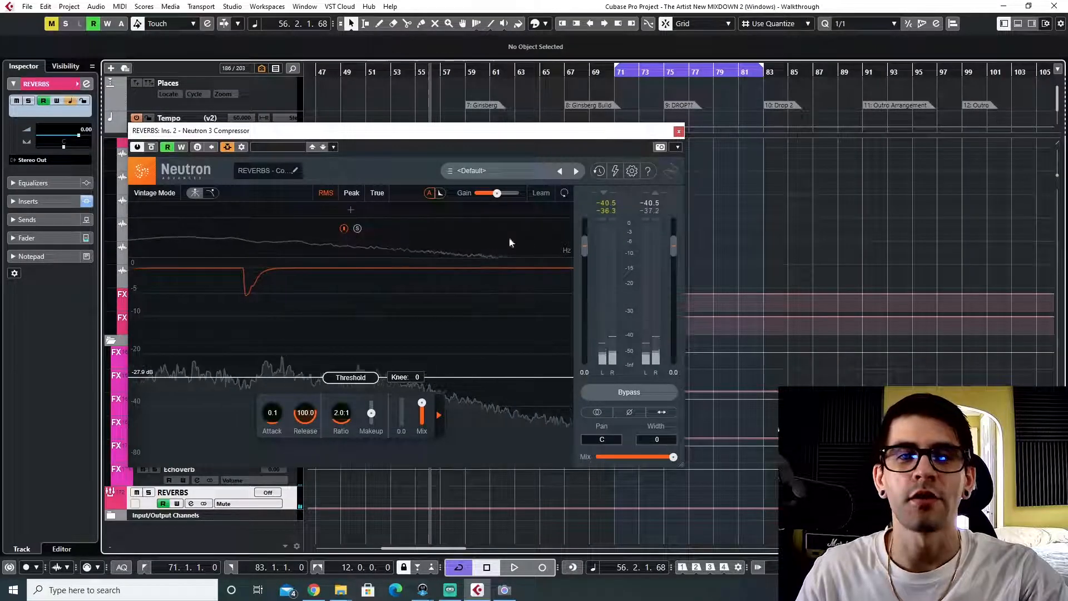
{"action": "left_click", "coordinate": [679, 131]}
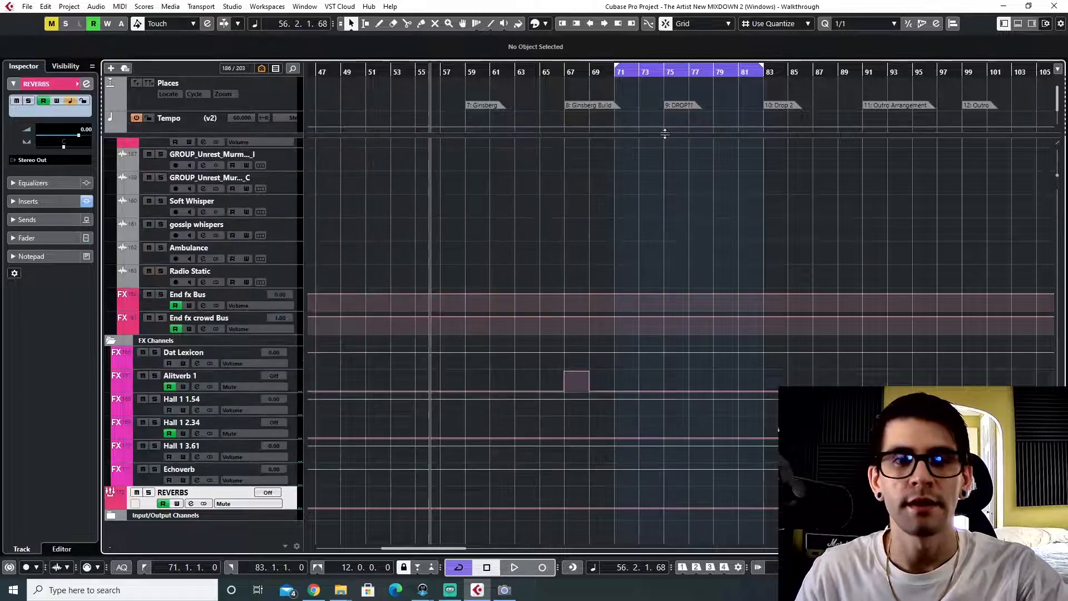
- Solo the Piano Intro* NEW track and set the cycle range from bar 99 to 107, with the playhead at bar 99
{"action": "left_click_drag", "start_coordinate": [651, 78], "coordinate": [683, 87]}
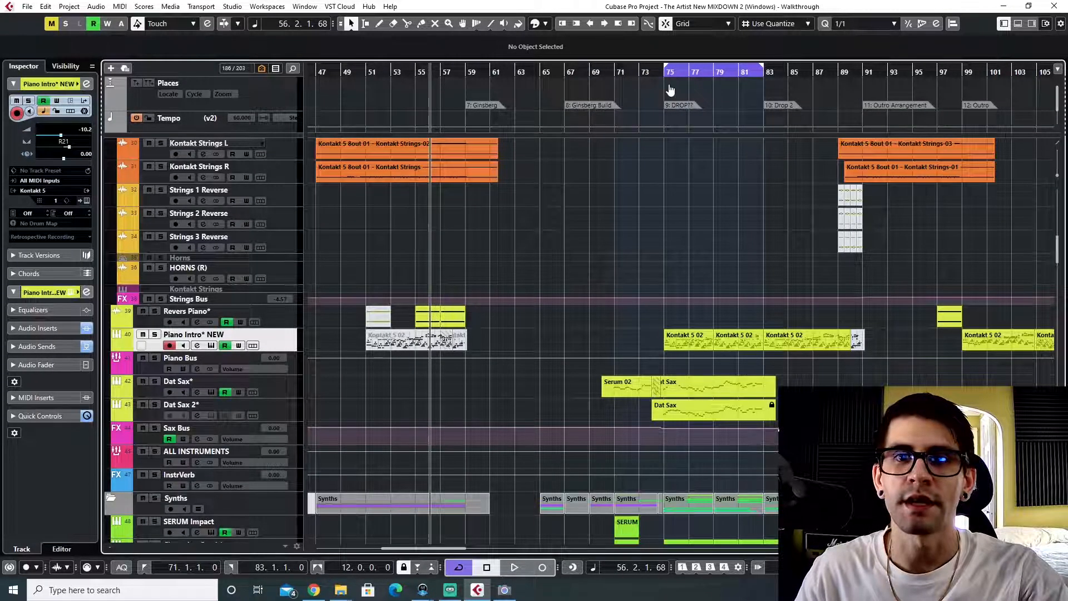
{"action": "left_click", "coordinate": [156, 334]}
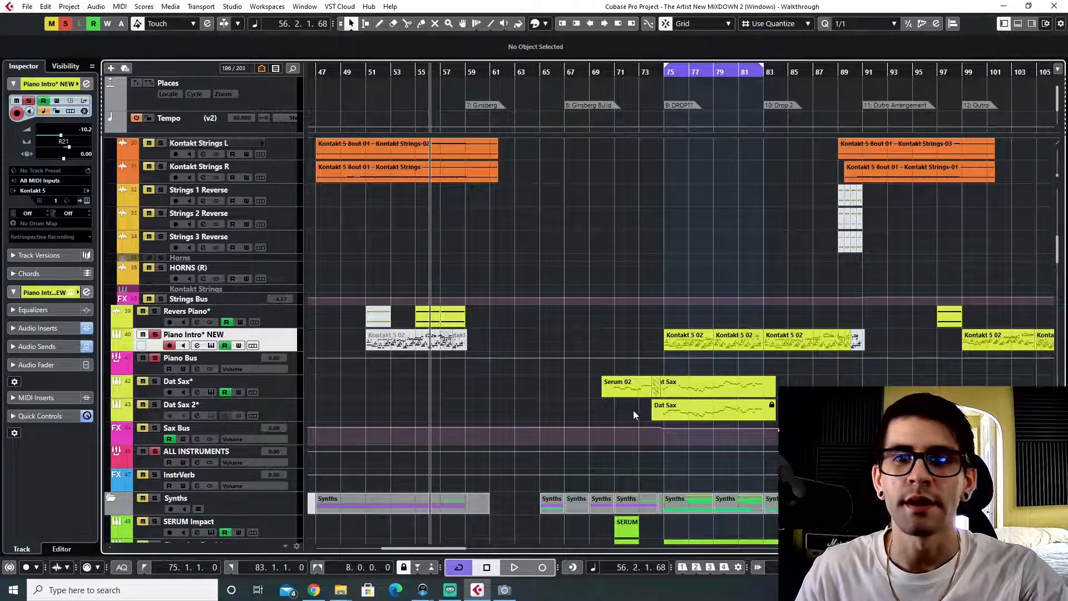
{"action": "scroll", "coordinate": [633, 410], "scroll_direction": "right", "scroll_amount": 8}
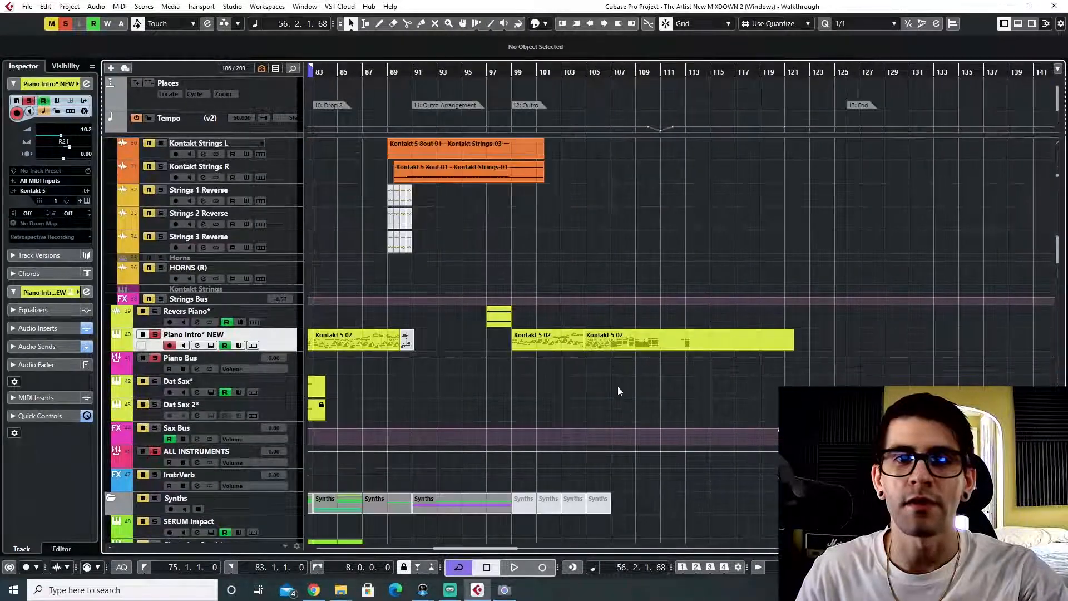
{"action": "left_click_drag", "start_coordinate": [510, 65], "coordinate": [611, 71]}
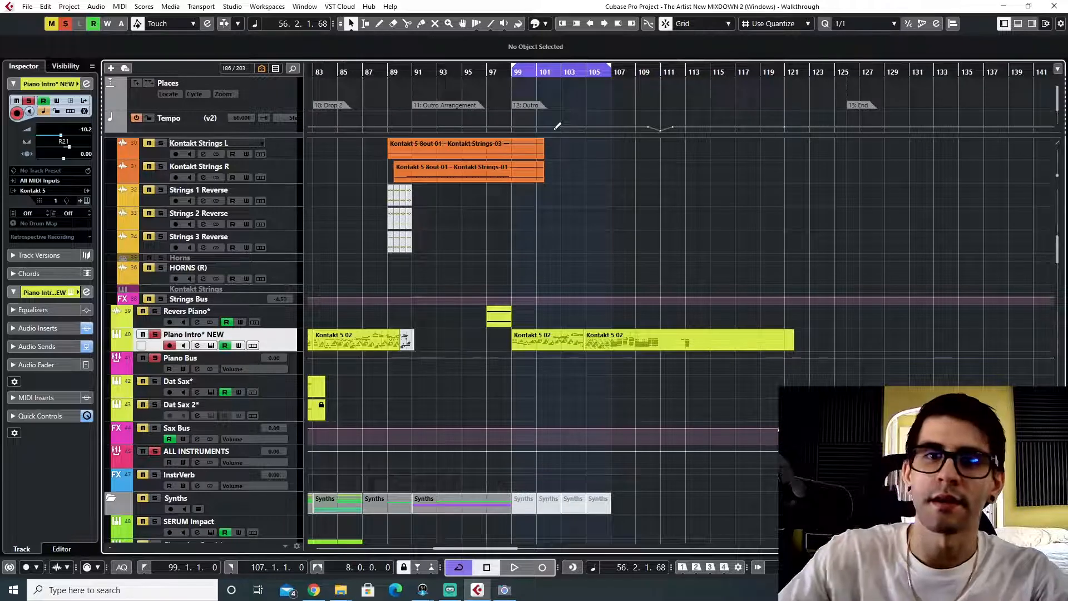
{"action": "key", "text": "KP_1"}
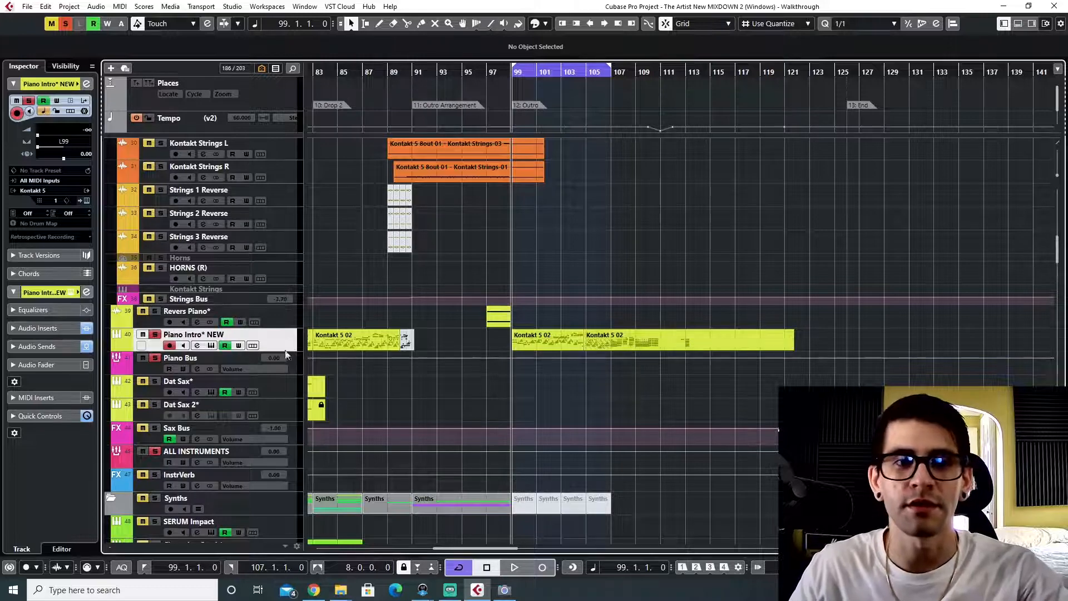
- Open the Pro-Q 2 on the Piano Intro* NEW channel and examine its EQ curve during playback
{"action": "key", "text": "F3"}
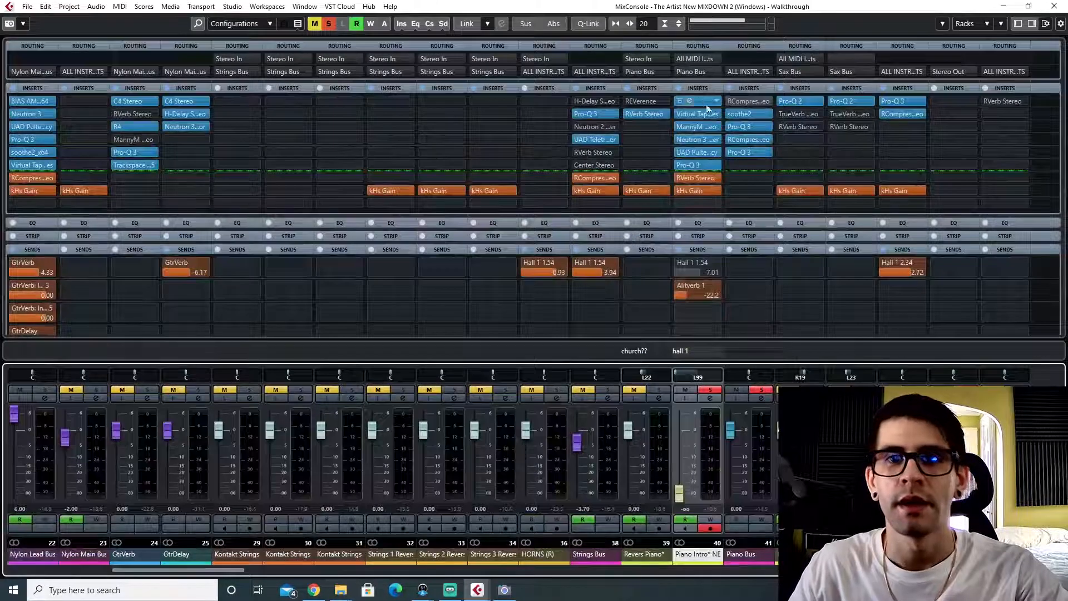
{"action": "left_click", "coordinate": [689, 102]}
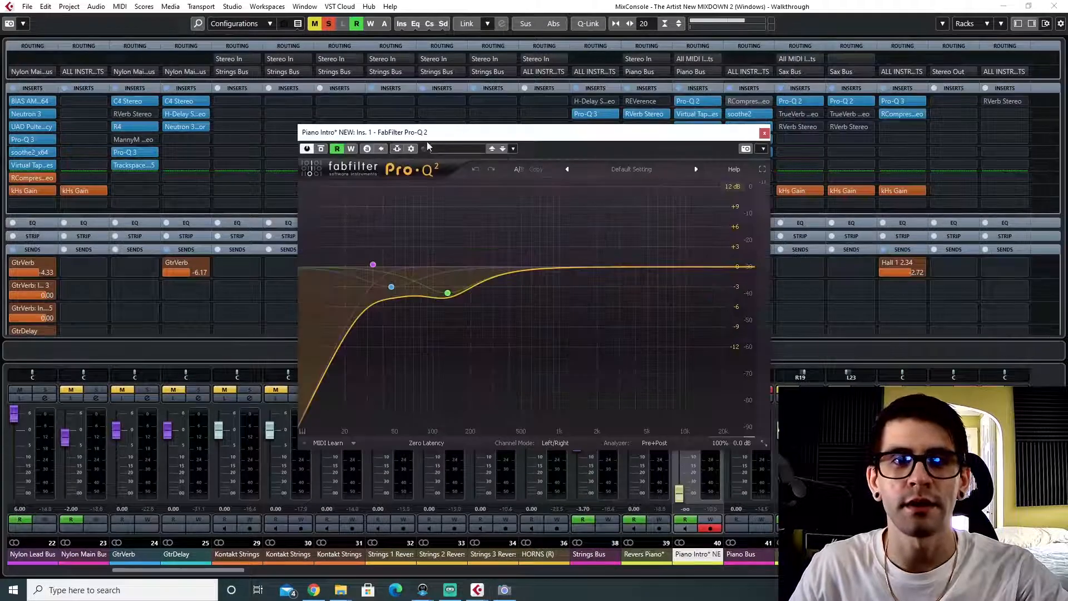
{"action": "key", "text": "space"}
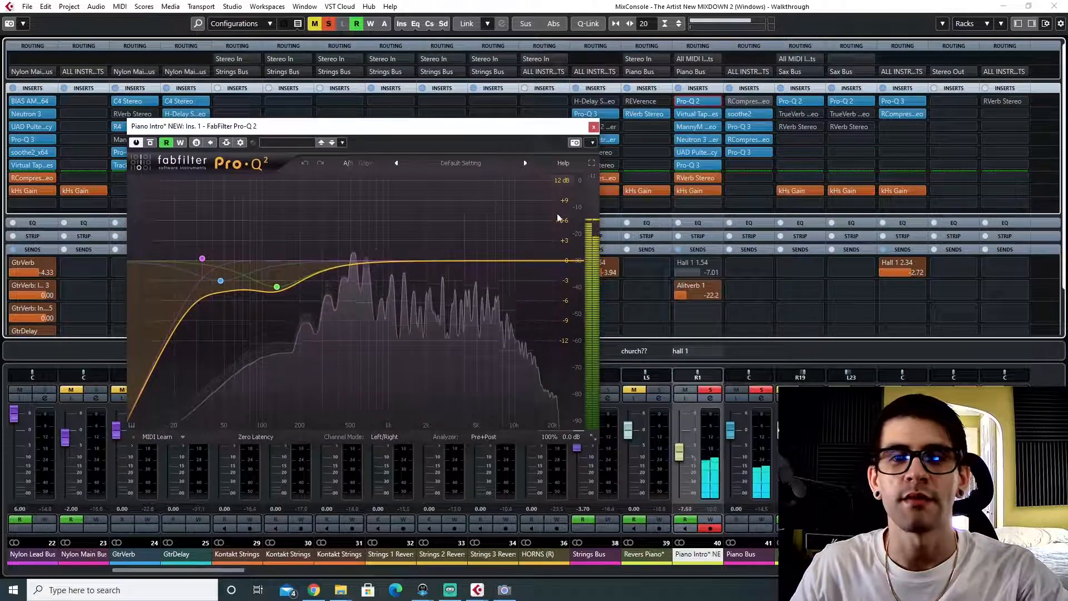
- Raise the input level of Virtual Tape Machines on Piano Intro* NEW and close that plug-in window
{"action": "left_click", "coordinate": [691, 113]}
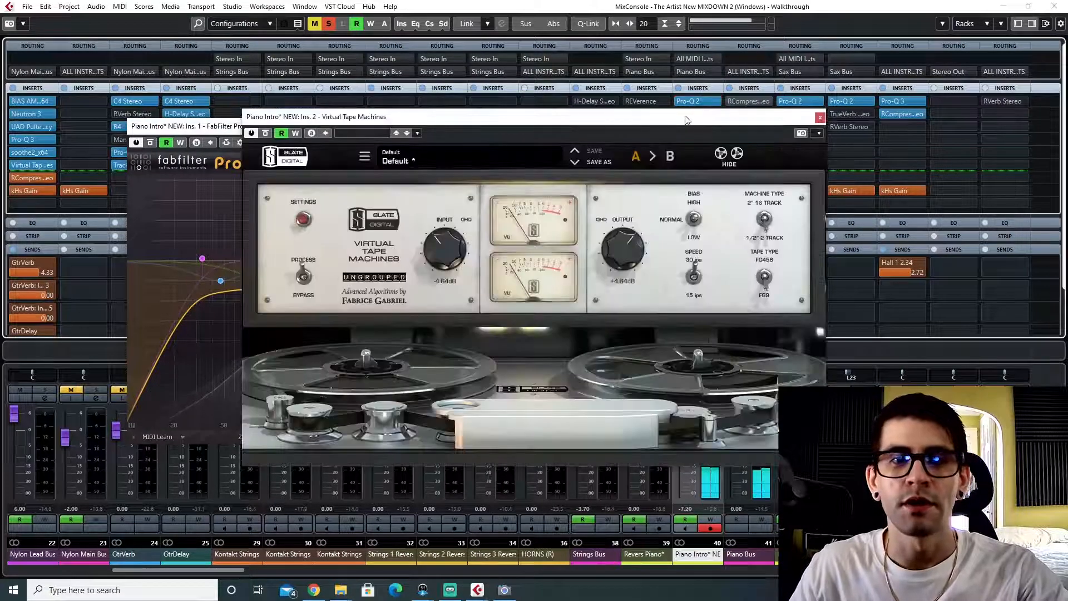
{"action": "left_click_drag", "start_coordinate": [430, 259], "coordinate": [452, 198]}
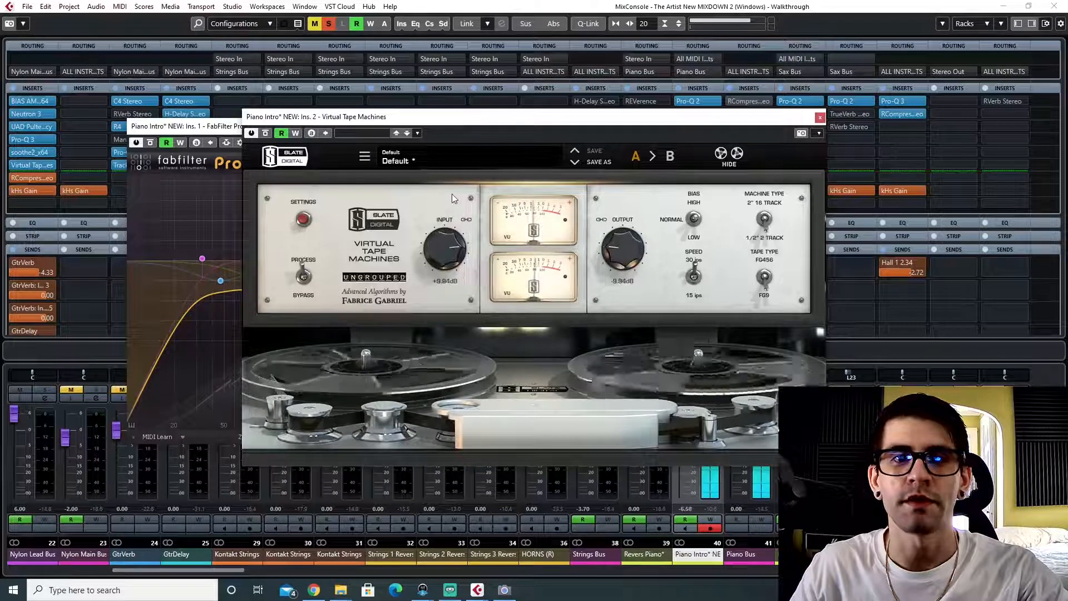
{"action": "left_click", "coordinate": [820, 117]}
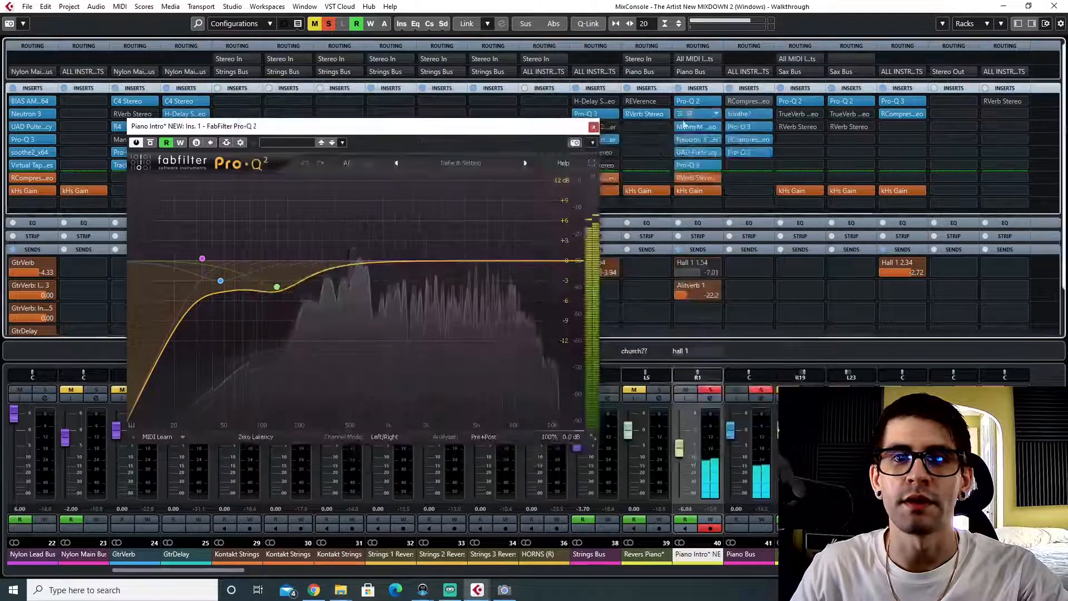
- Open the MannyM Tone Shaper on Piano Intro* NEW and raise its Hi Mid fader slightly
{"action": "left_click", "coordinate": [690, 127]}
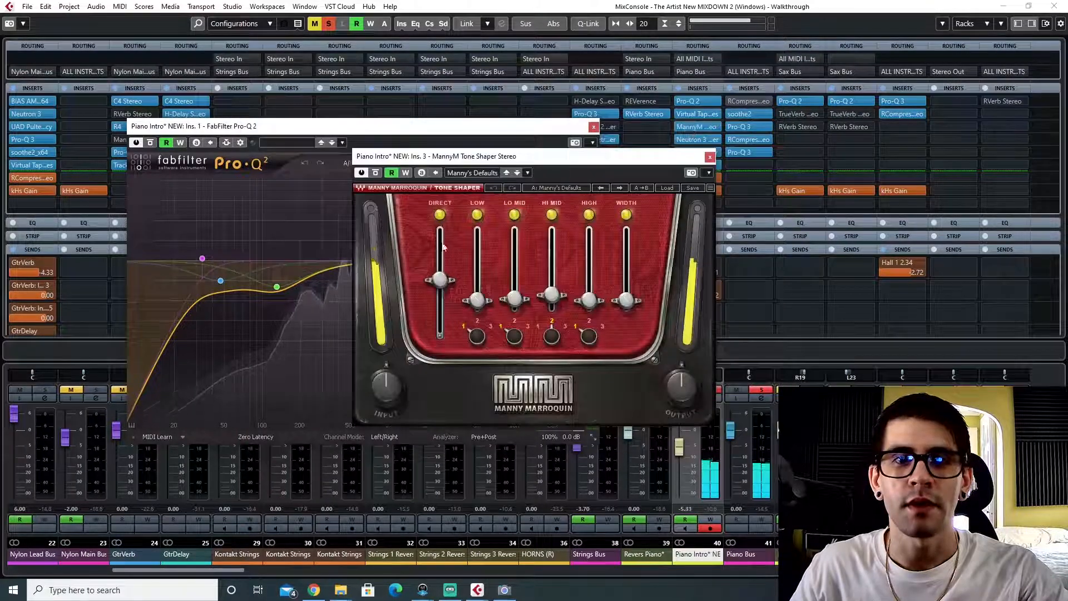
{"action": "left_click_drag", "start_coordinate": [517, 161], "coordinate": [475, 172]}
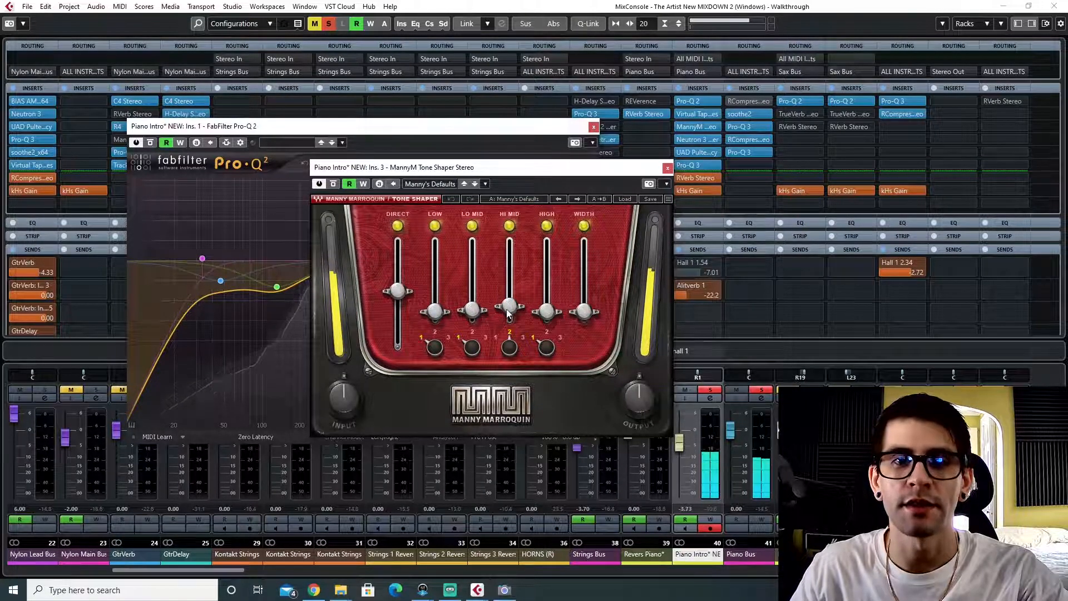
{"action": "mouse_move", "coordinate": [508, 313]}
{"action": "left_mouse_down"}
{"action": "mouse_move", "coordinate": [509, 266]}
{"action": "mouse_move", "coordinate": [510, 304]}
{"action": "left_mouse_up"}
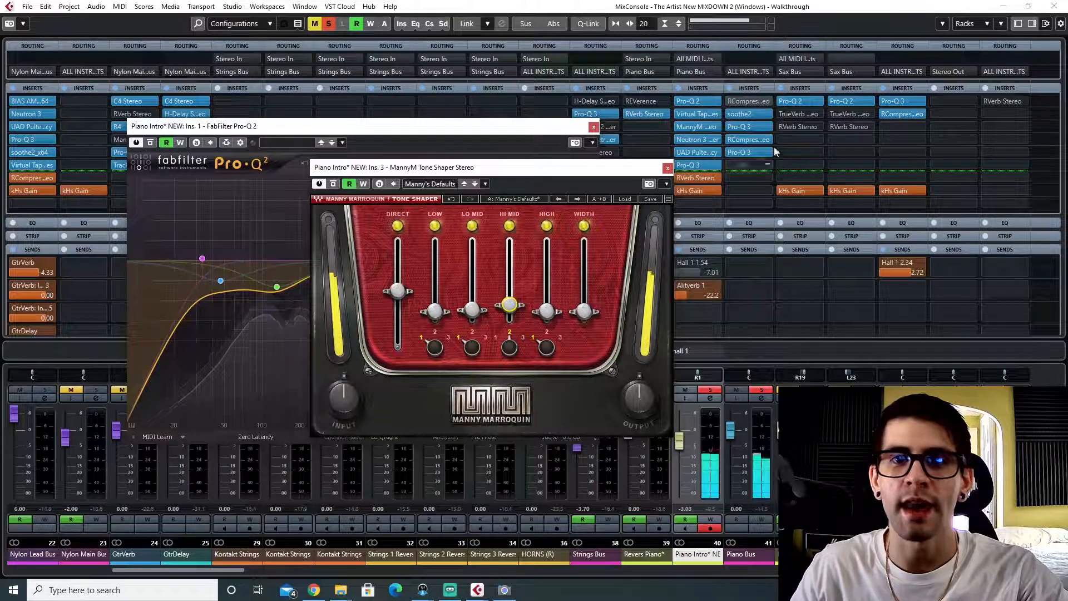
- Open the Neutron 3 Transient Shaper on Piano Intro* NEW and examine its attack, sustain and band settings during playback
{"action": "left_click", "coordinate": [690, 139]}
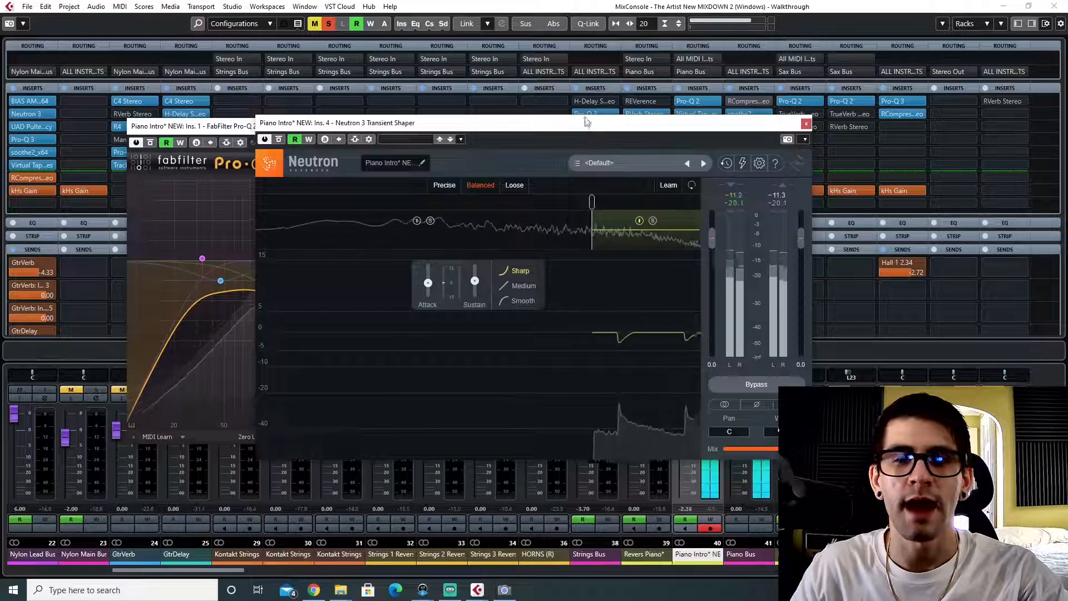
{"action": "left_click_drag", "start_coordinate": [586, 121], "coordinate": [527, 145]}
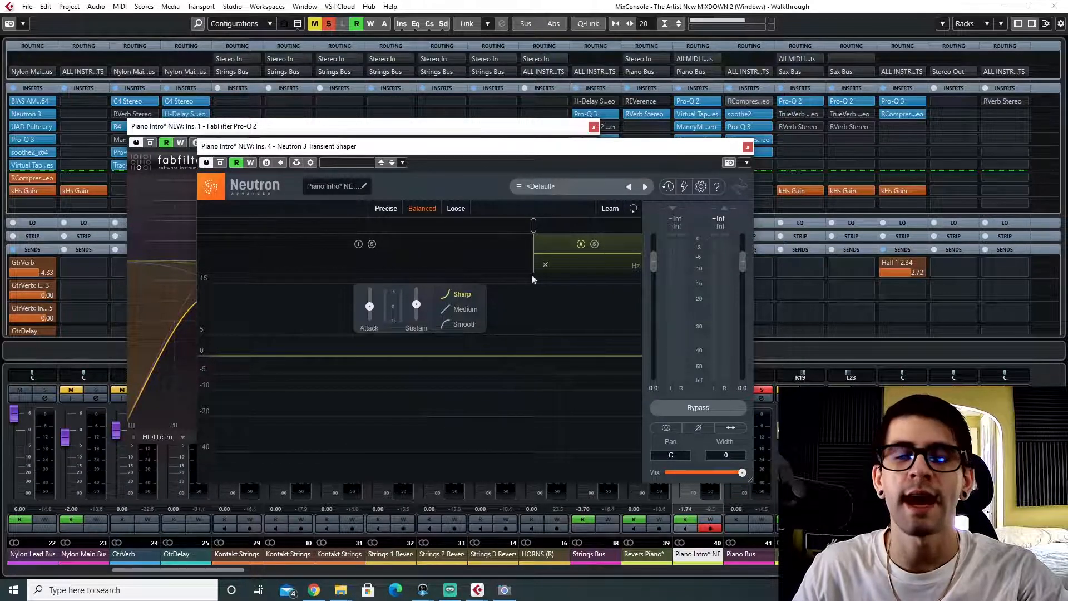
{"action": "left_click_drag", "start_coordinate": [641, 149], "coordinate": [573, 164]}
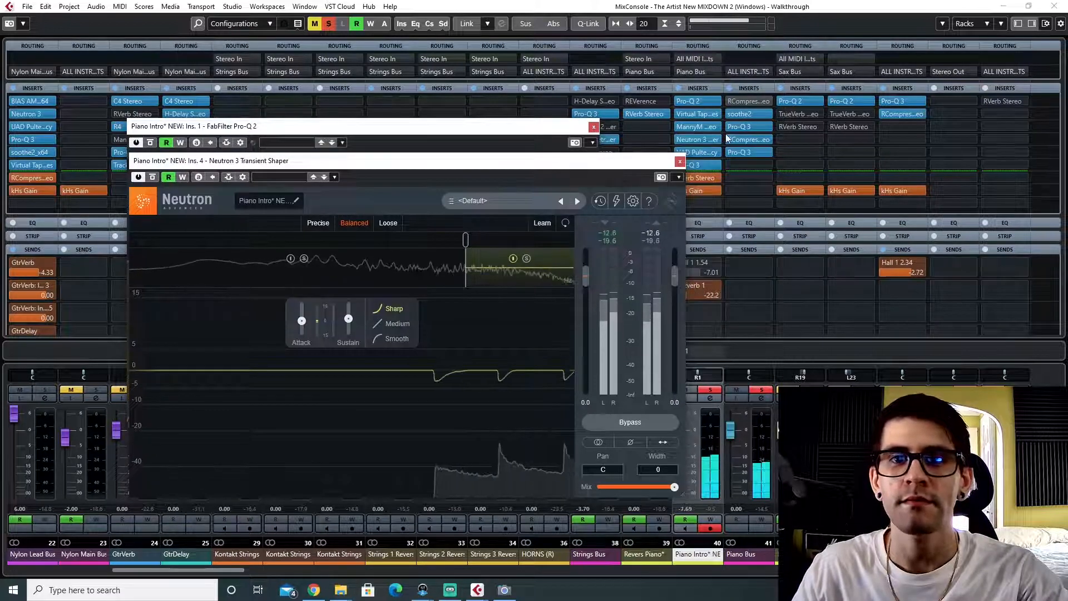
- Examine the UAD Pultec-Pro Legacy settings on Piano Intro* NEW, closing the Pro-Q 2, Transient Shaper and Pultec windows
{"action": "left_click", "coordinate": [691, 154]}
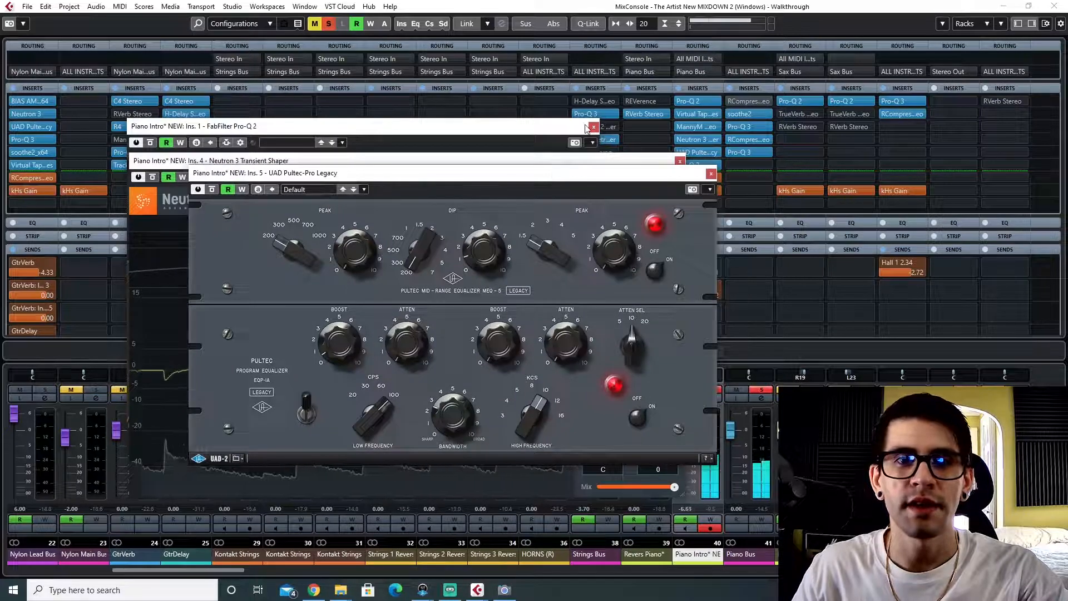
{"action": "left_click", "coordinate": [567, 135]}
{"action": "left_click", "coordinate": [594, 126]}
{"action": "left_click", "coordinate": [679, 161]}
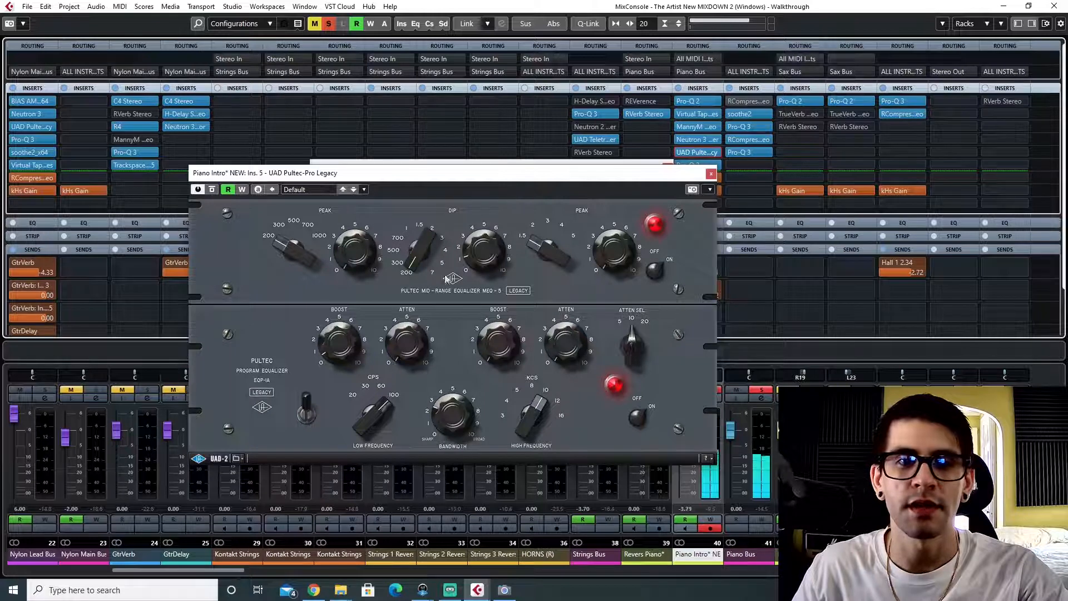
{"action": "left_click", "coordinate": [711, 173]}
- Examine the Pro-Q 3 curve on Piano Intro* NEW twice, closing it and the Tone Shaper window
{"action": "left_click", "coordinate": [689, 164]}
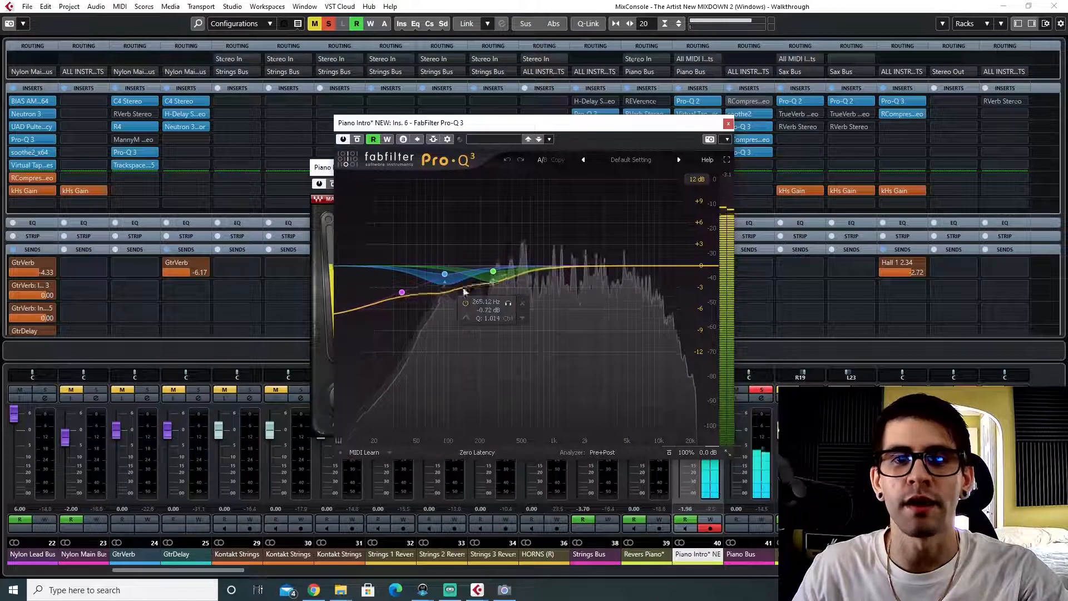
{"action": "left_click", "coordinate": [729, 123]}
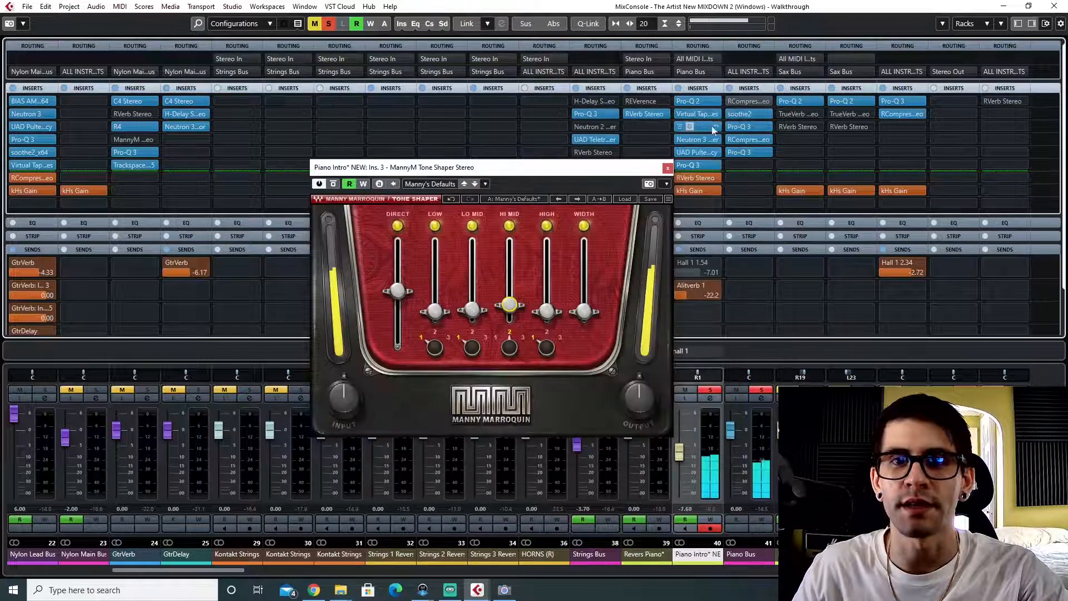
{"action": "left_click_drag", "start_coordinate": [584, 168], "coordinate": [579, 135]}
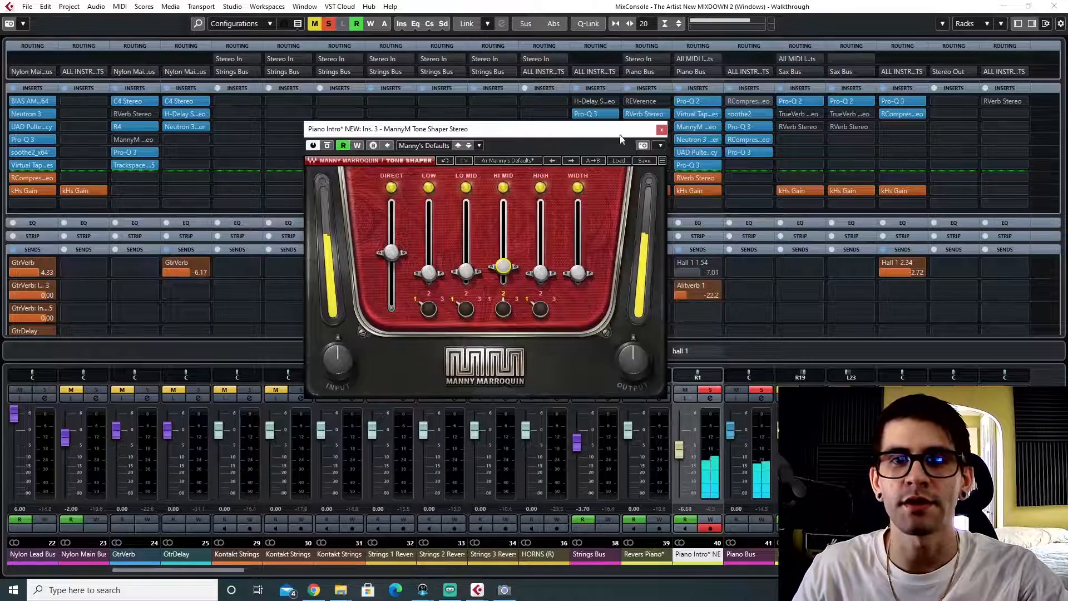
{"action": "left_click", "coordinate": [661, 131]}
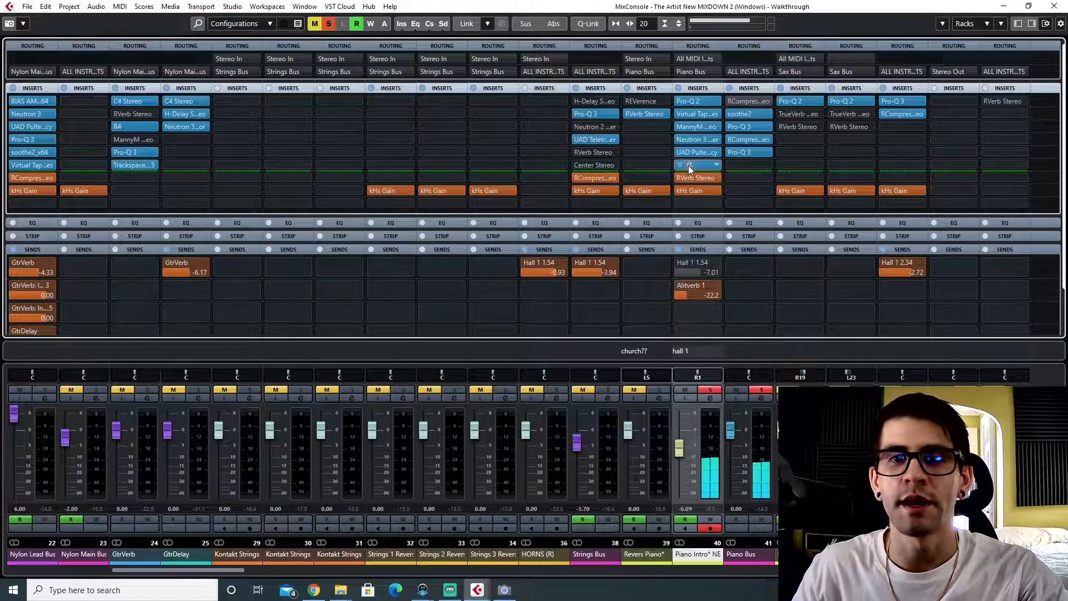
{"action": "left_click", "coordinate": [689, 165]}
{"action": "left_click_drag", "start_coordinate": [594, 124], "coordinate": [507, 150]}
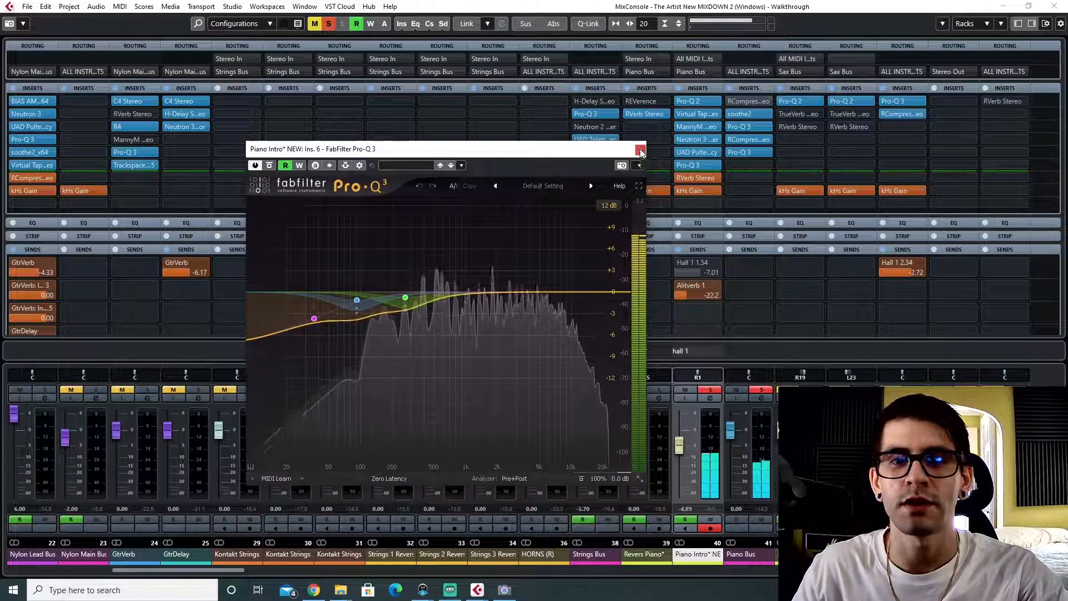
{"action": "left_click", "coordinate": [640, 150]}
- Open the RVerb on Piano Intro* NEW and examine its Hall 1 settings while playing the piano from bar 83
{"action": "left_click", "coordinate": [688, 177]}
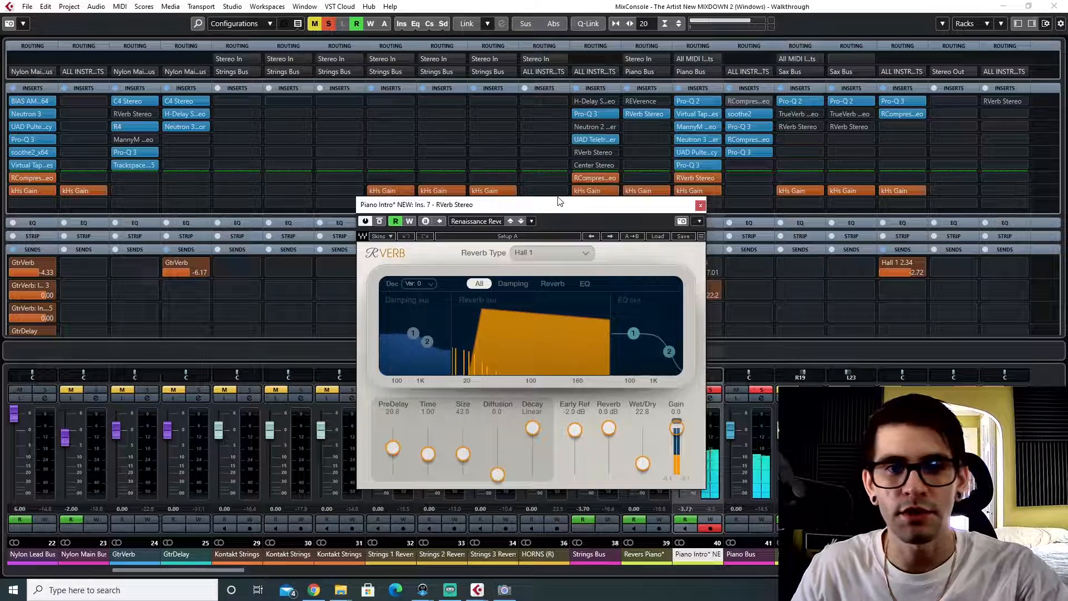
{"action": "key", "text": "F3"}
{"action": "left_click_drag", "start_coordinate": [560, 205], "coordinate": [903, 251]}
{"action": "key", "text": "space"}
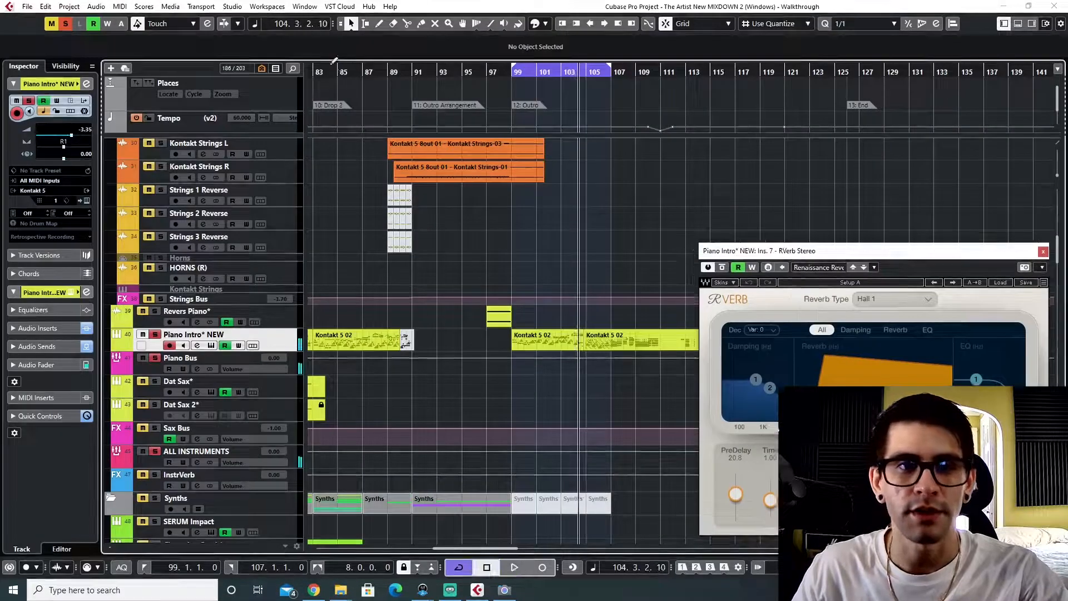
{"action": "left_click", "coordinate": [316, 72]}
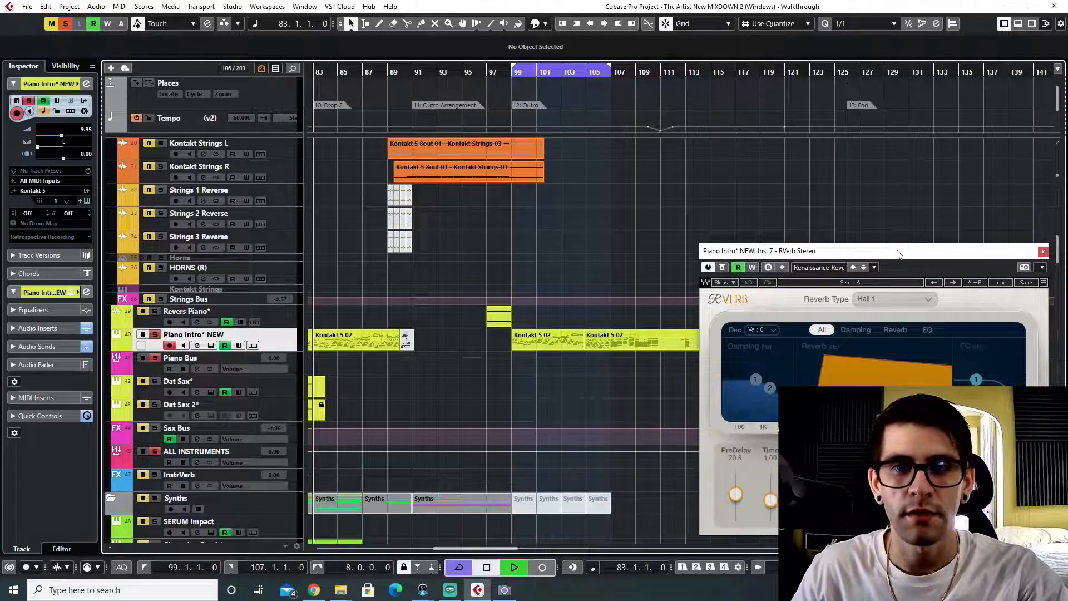
{"action": "left_click_drag", "start_coordinate": [898, 254], "coordinate": [662, 216]}
{"action": "key", "text": "F3"}
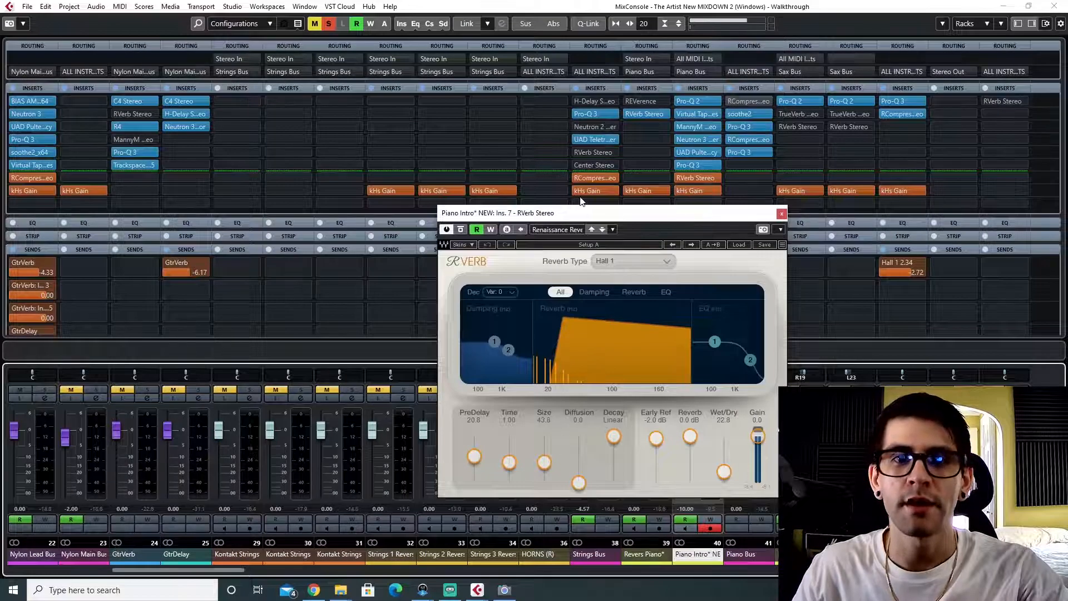
{"action": "left_click_drag", "start_coordinate": [577, 215], "coordinate": [457, 136]}
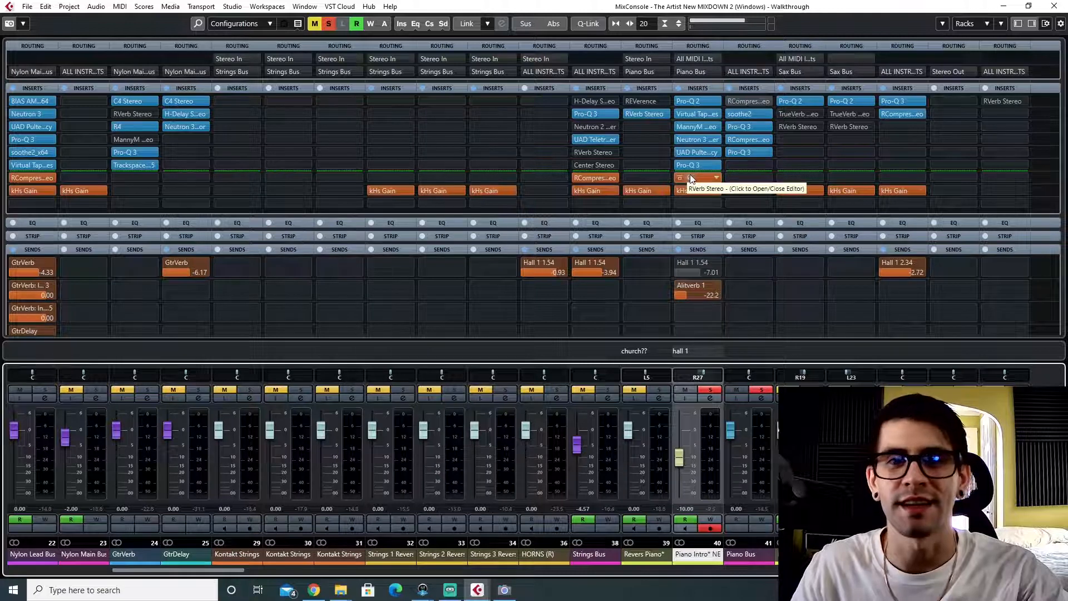
- Select the Piano Bus channel, open its soothe2 insert and examine the Piano enhancer settings during playback
{"action": "left_click", "coordinate": [750, 557]}
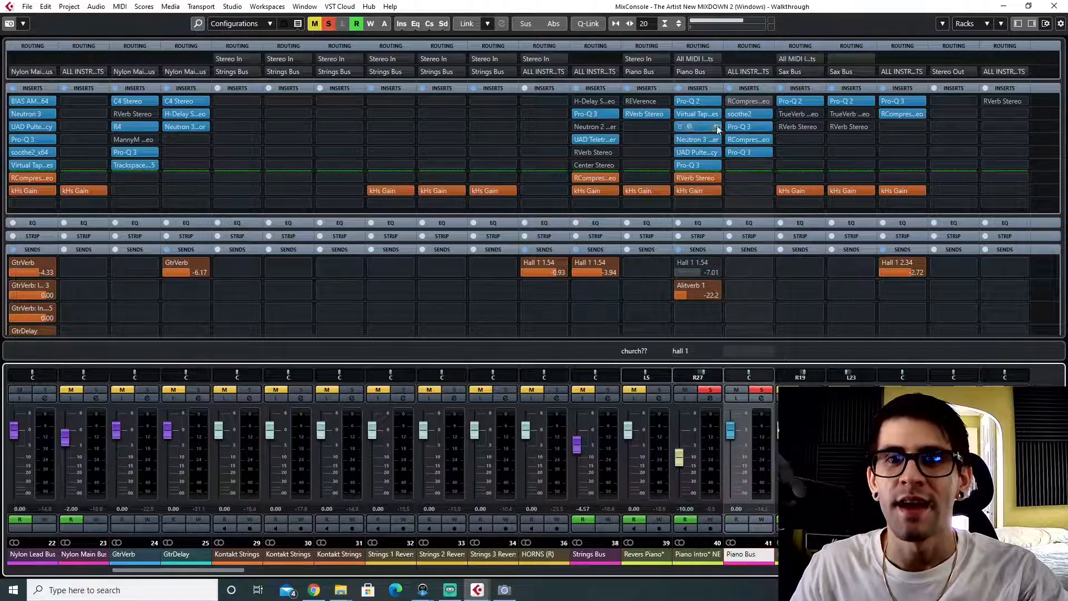
{"action": "left_click", "coordinate": [741, 117]}
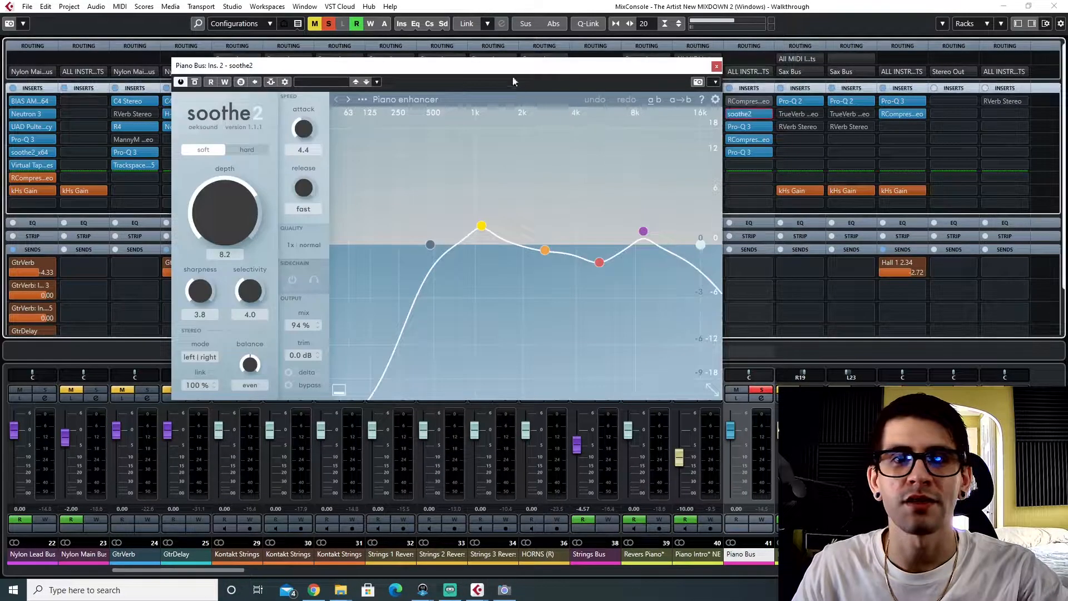
{"action": "key", "text": "space"}
{"action": "left_click_drag", "start_coordinate": [489, 70], "coordinate": [388, 160]}
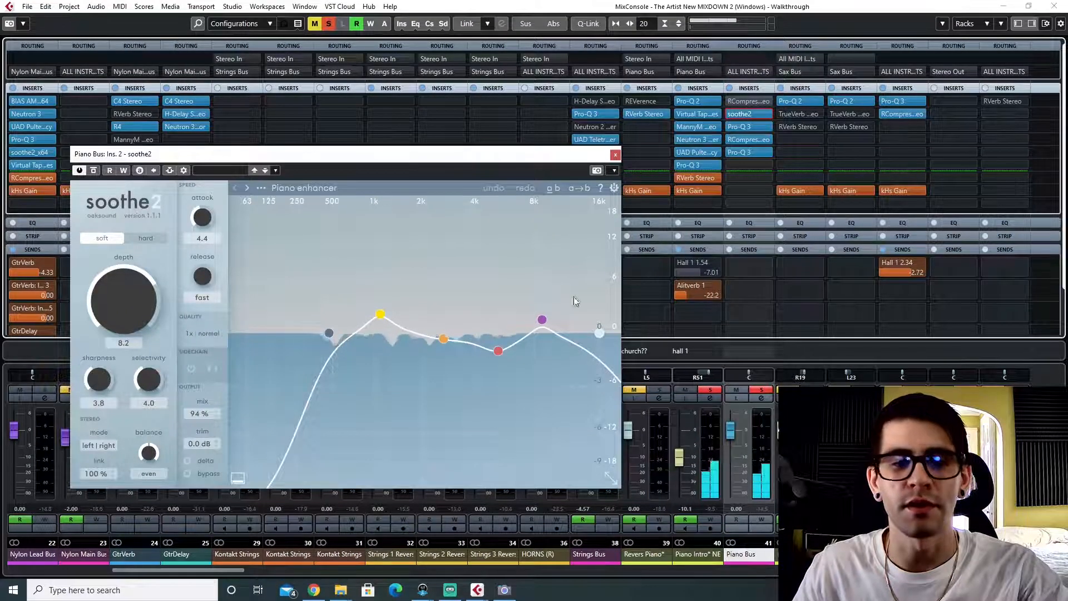
- Loop bars 107 to 111 during playback and examine the Pro-Q 3 curve in the Piano Bus's third insert
{"action": "key", "text": "F3"}
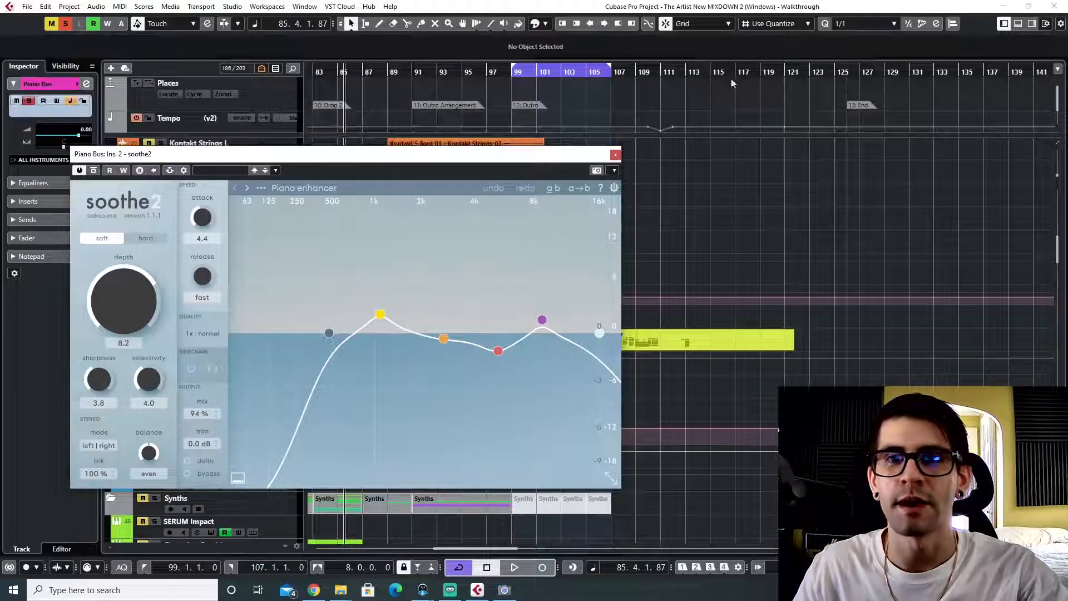
{"action": "left_click", "coordinate": [671, 72]}
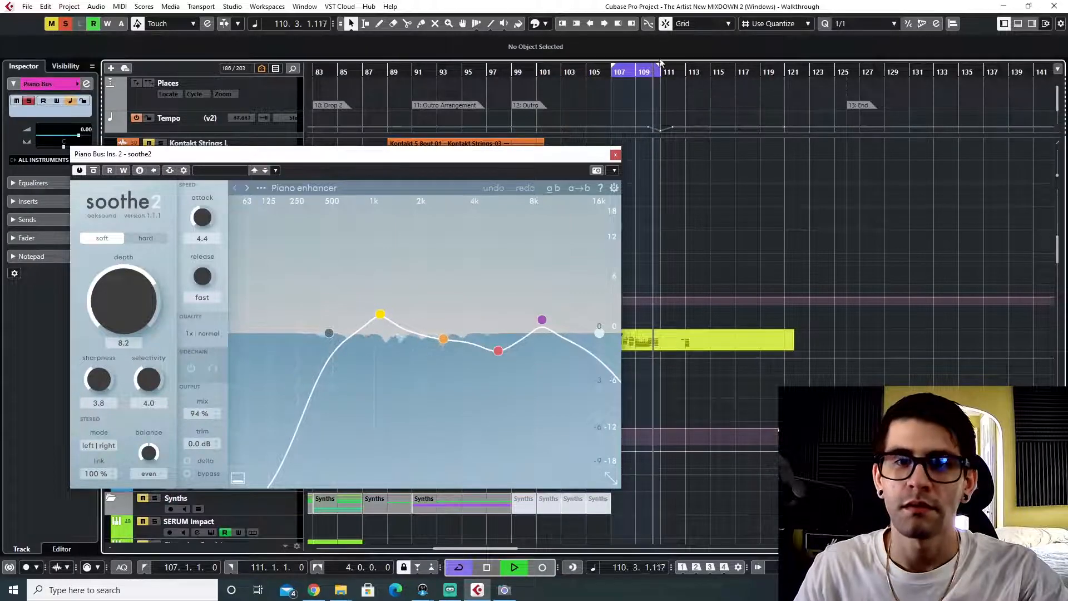
{"action": "key", "text": "F3"}
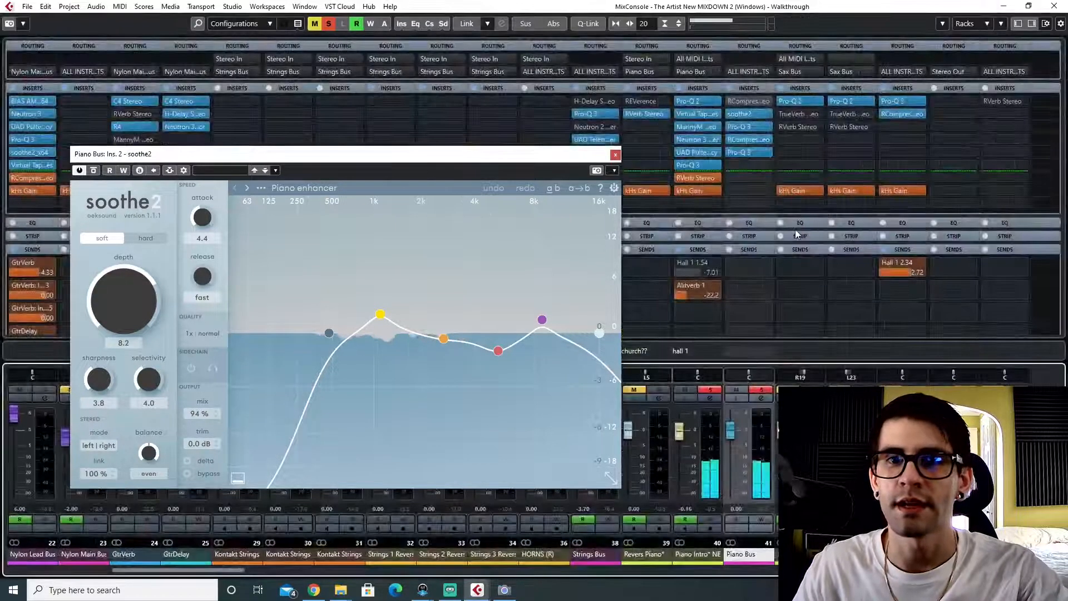
{"action": "left_click", "coordinate": [739, 126]}
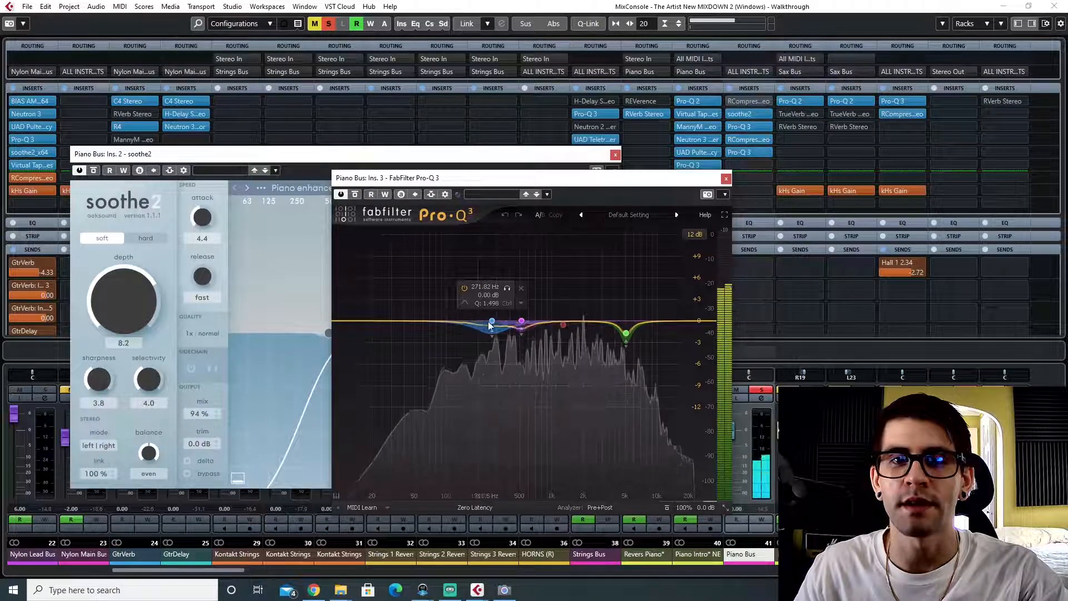
- Open the RCompressor on the Piano Bus and examine its gain reduction while looping bars 103 to 107
{"action": "left_click", "coordinate": [745, 140]}
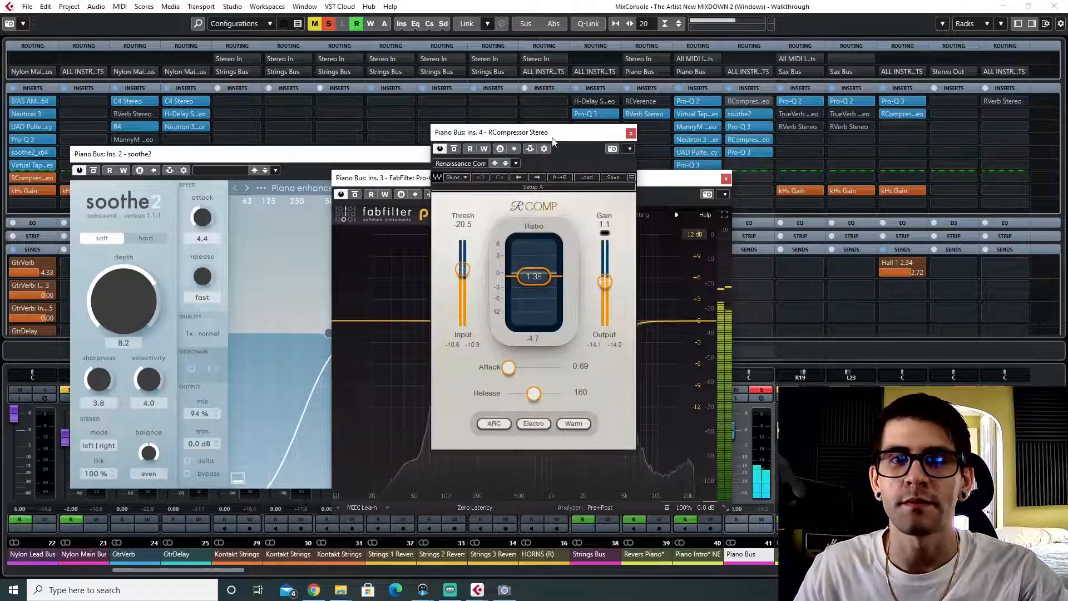
{"action": "left_click_drag", "start_coordinate": [553, 137], "coordinate": [468, 118]}
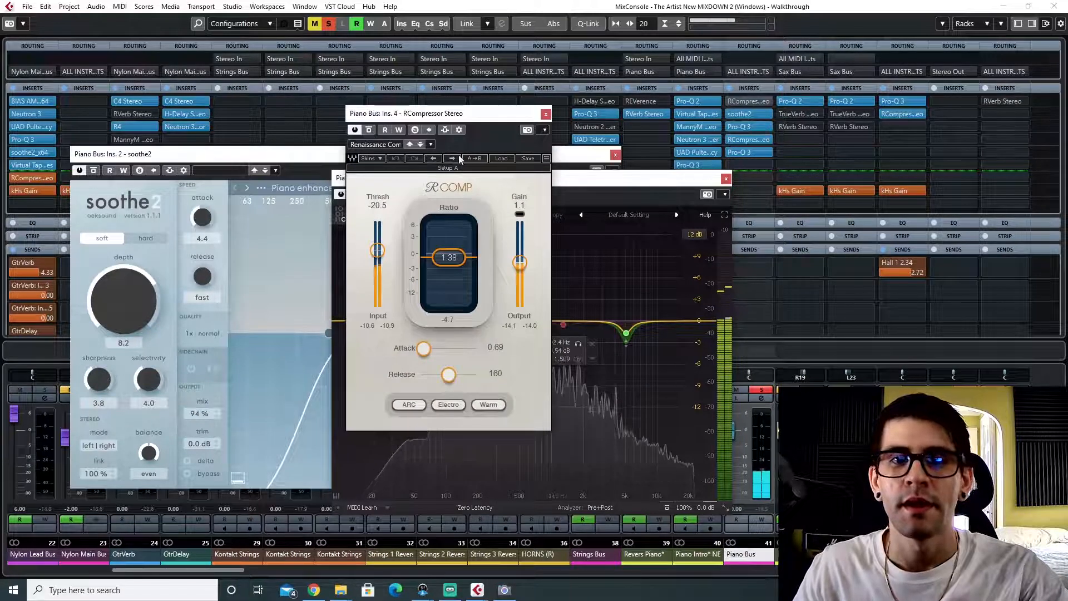
{"action": "key", "text": "F3"}
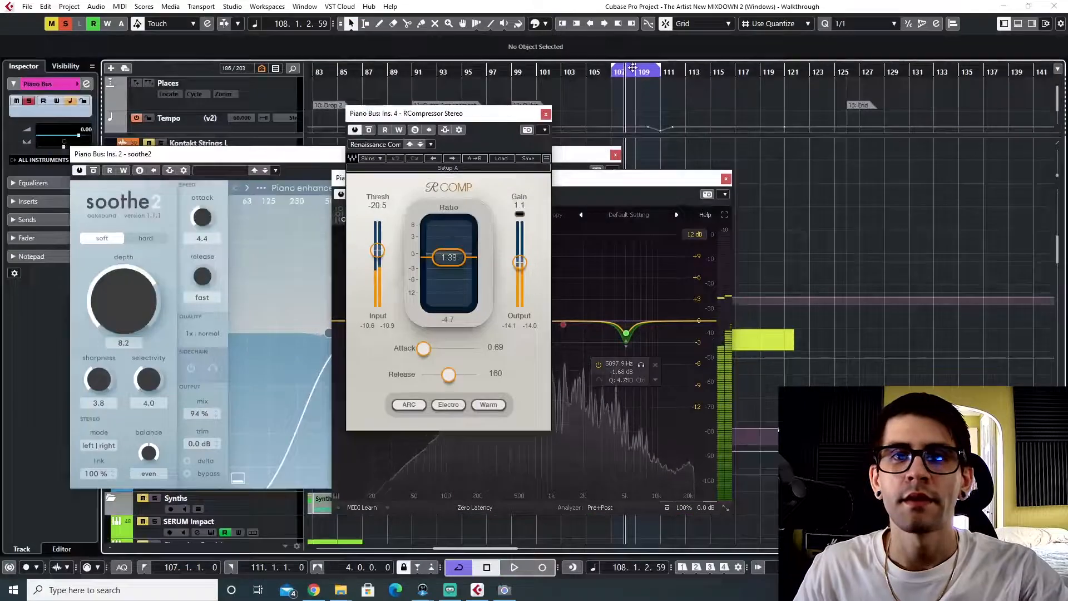
{"action": "left_click_drag", "start_coordinate": [634, 66], "coordinate": [582, 69]}
{"action": "key", "text": "space"}
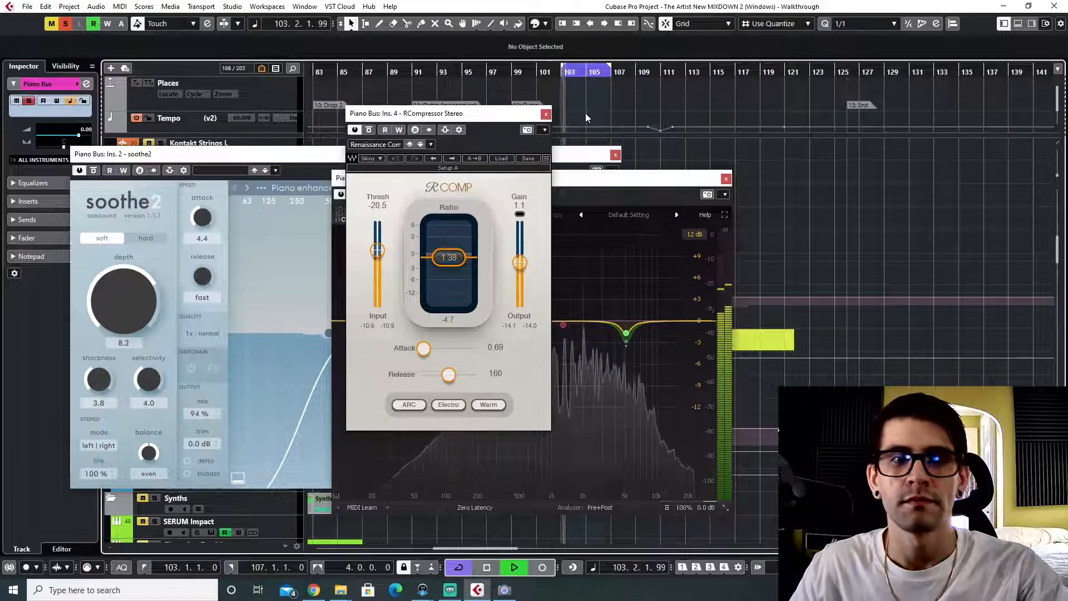
{"action": "key", "text": "F3"}
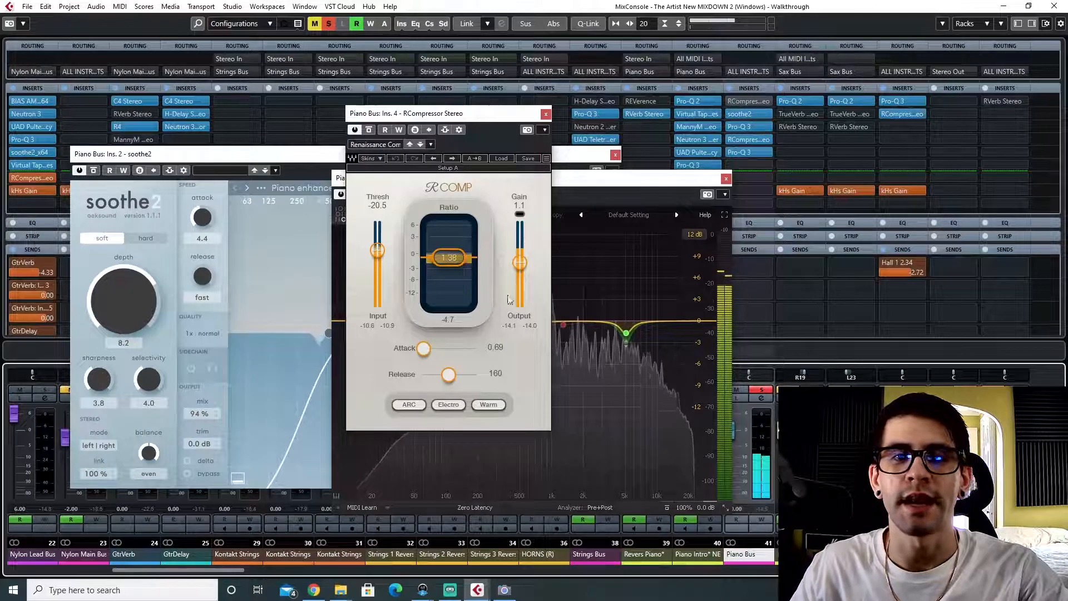
- Examine the Pro-Q 3 cut in the Piano Bus's fifth insert, soloing its lowest band, and close the open plug-in windows
{"action": "left_click", "coordinate": [740, 152]}
{"action": "left_click_drag", "start_coordinate": [513, 124], "coordinate": [482, 134]}
{"action": "mouse_move", "coordinate": [501, 306]}
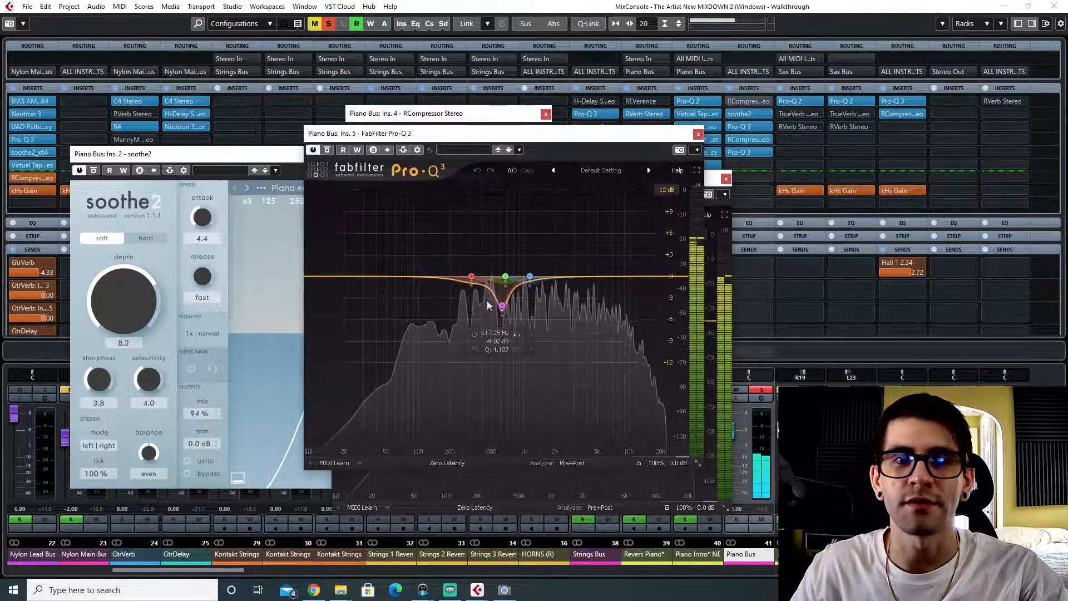
{"action": "left_click", "coordinate": [516, 335]}
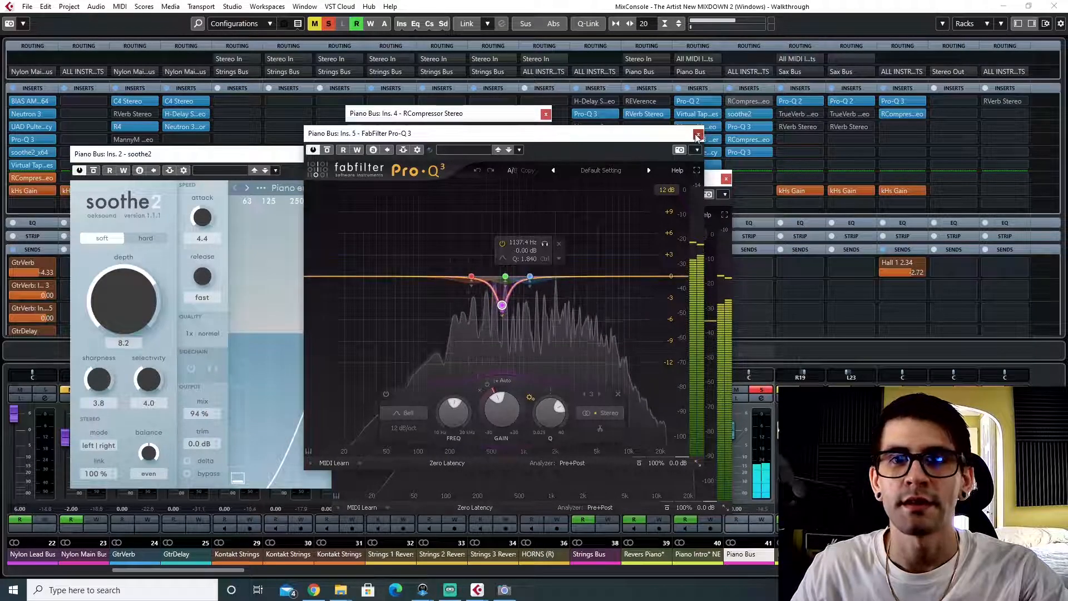
{"action": "left_click", "coordinate": [698, 134]}
{"action": "left_click", "coordinate": [546, 114]}
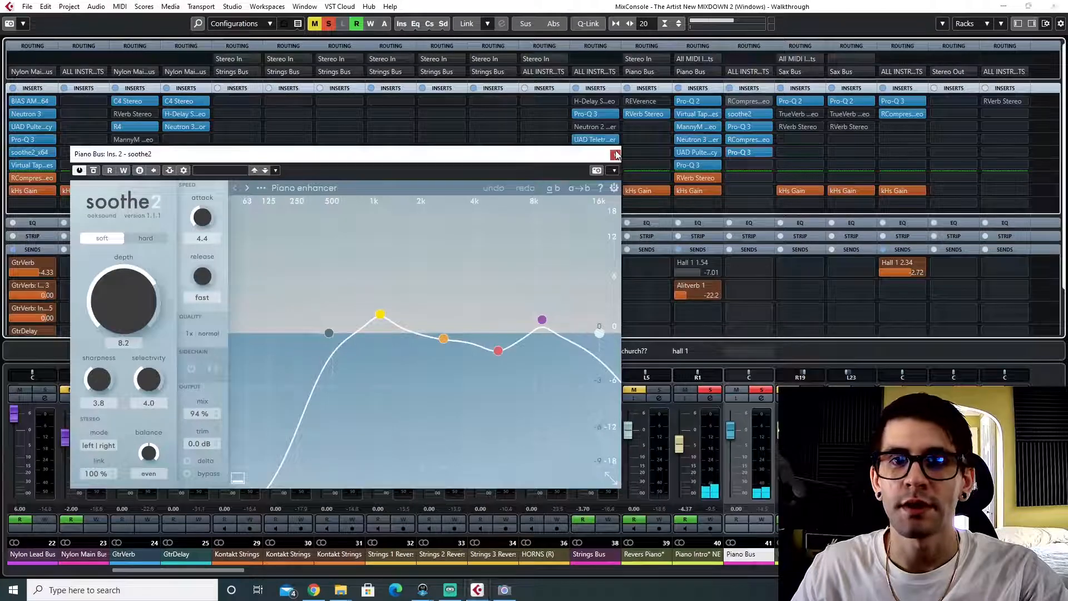
{"action": "left_click", "coordinate": [615, 155]}
- Solo the TYLER CHOPS track and play it from the Outro Arrangement marker at bar 91
{"action": "key", "text": "F3"}
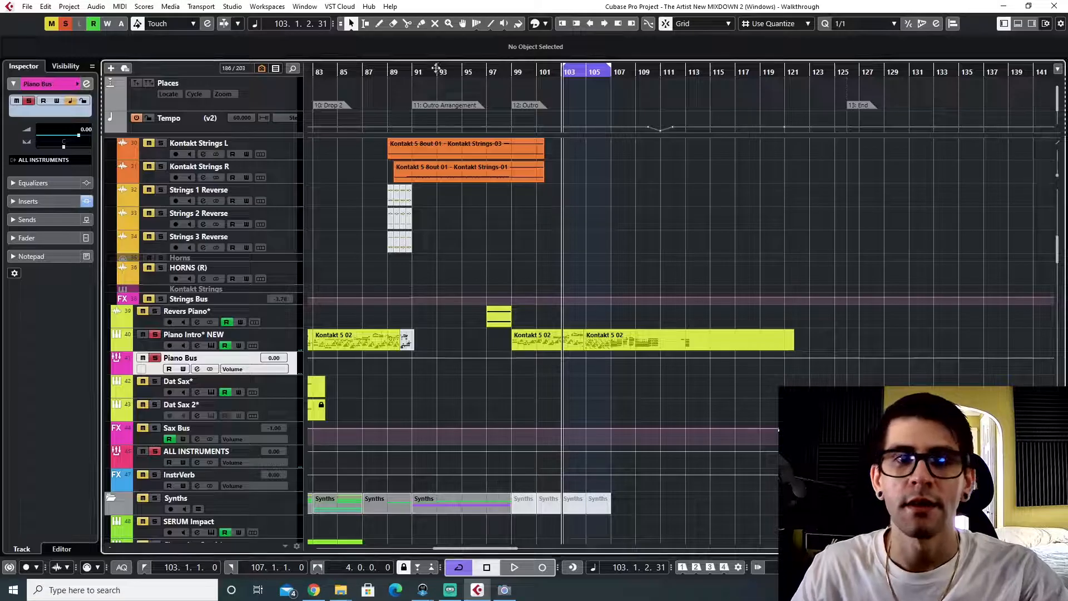
{"action": "left_click", "coordinate": [514, 71]}
{"action": "scroll", "coordinate": [525, 223], "scroll_direction": "up", "scroll_amount": 10}
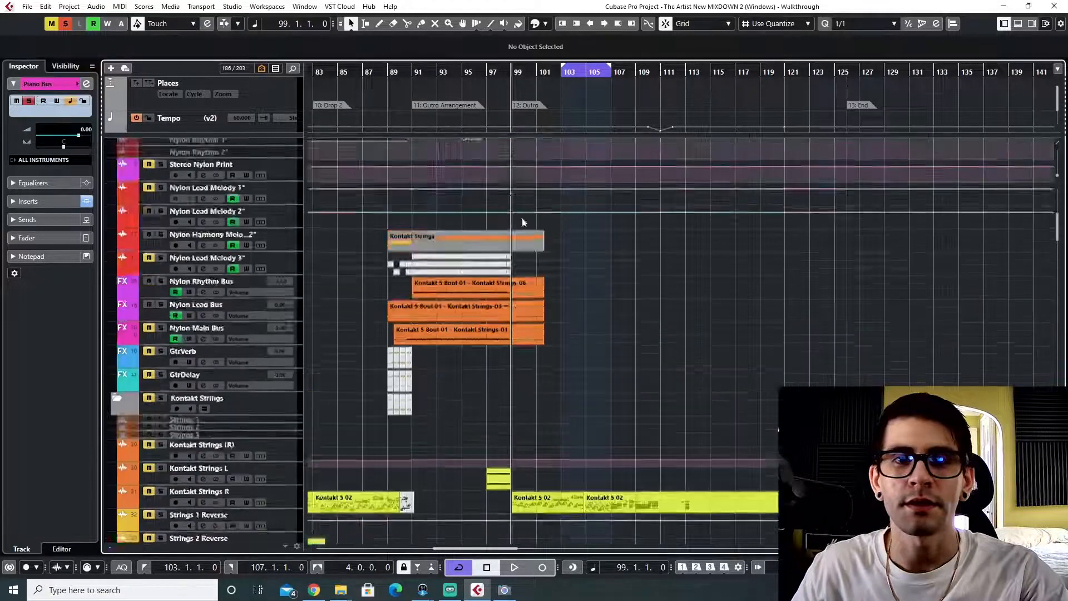
{"action": "scroll", "coordinate": [420, 261], "scroll_direction": "right", "scroll_amount": 1}
{"action": "scroll", "coordinate": [423, 256], "scroll_direction": "left", "scroll_amount": 2}
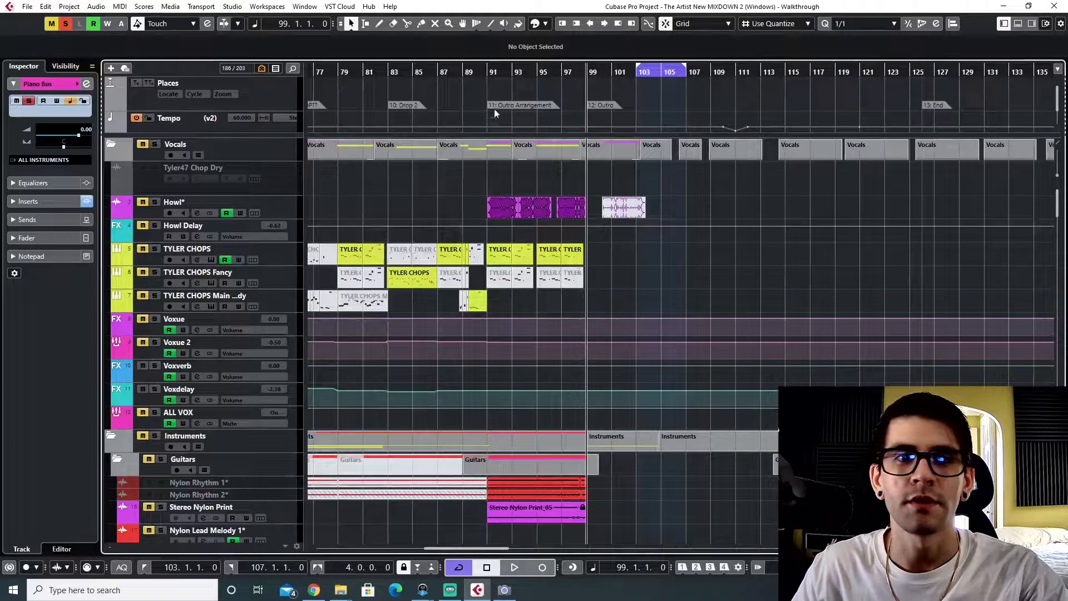
{"action": "left_click", "coordinate": [492, 62]}
{"action": "left_click", "coordinate": [157, 249]}
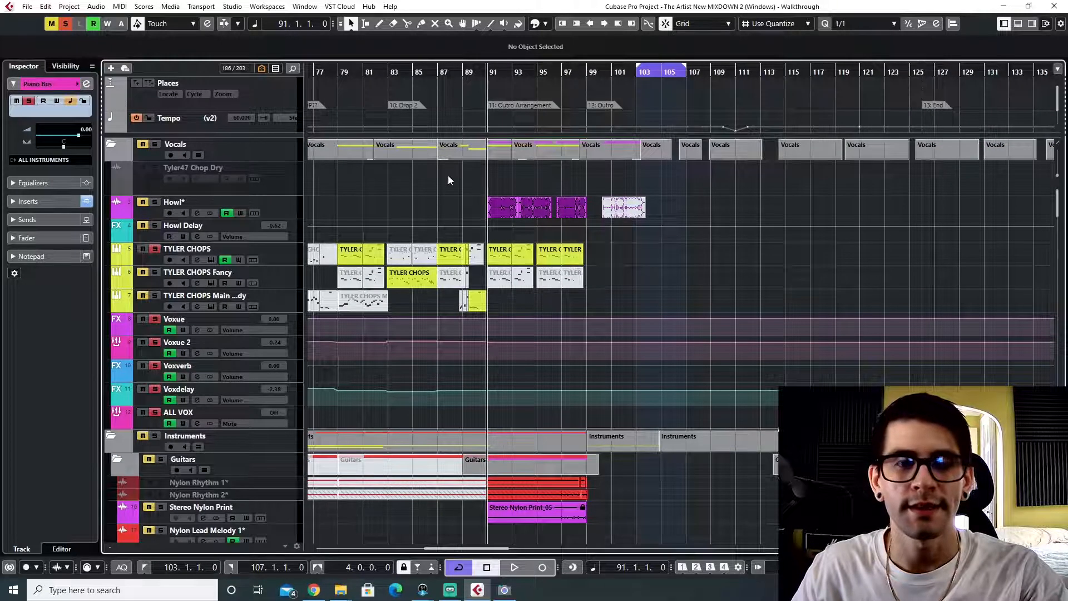
{"action": "scroll", "coordinate": [541, 239], "scroll_direction": "up", "scroll_amount": 5}
{"action": "key", "text": "space"}
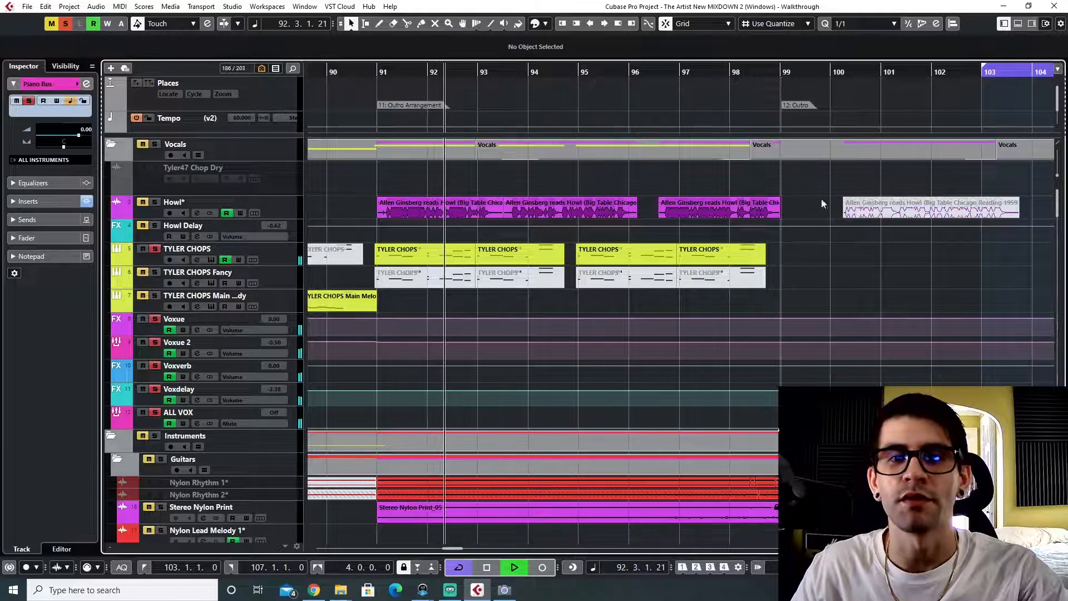
{"action": "key", "text": "space"}
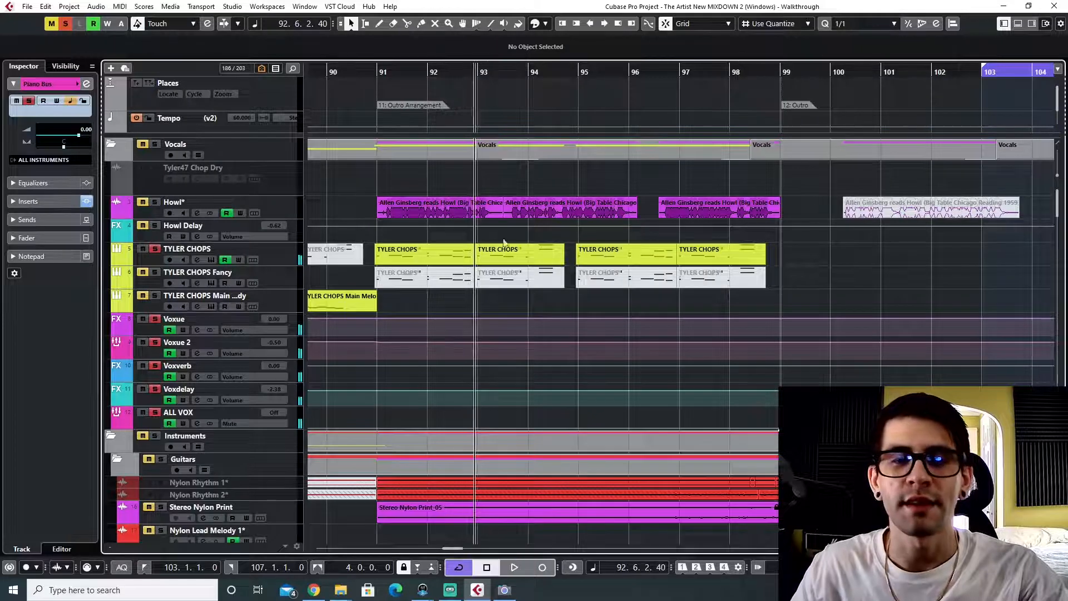
- Solo and select TYLER CHOPS Fancy, playing it from Drop 2 with the loop set to bars 83 to 87
{"action": "scroll", "coordinate": [506, 250], "scroll_direction": "right", "scroll_amount": 2}
{"action": "scroll", "coordinate": [506, 249], "scroll_direction": "left", "scroll_amount": 8}
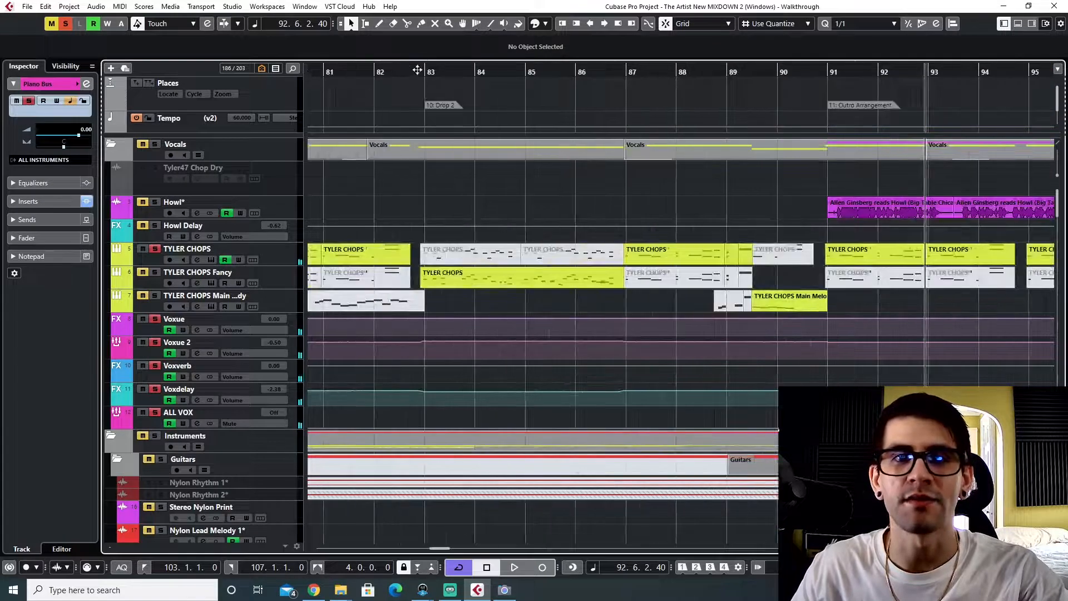
{"action": "left_click_drag", "start_coordinate": [418, 68], "coordinate": [718, 68]}
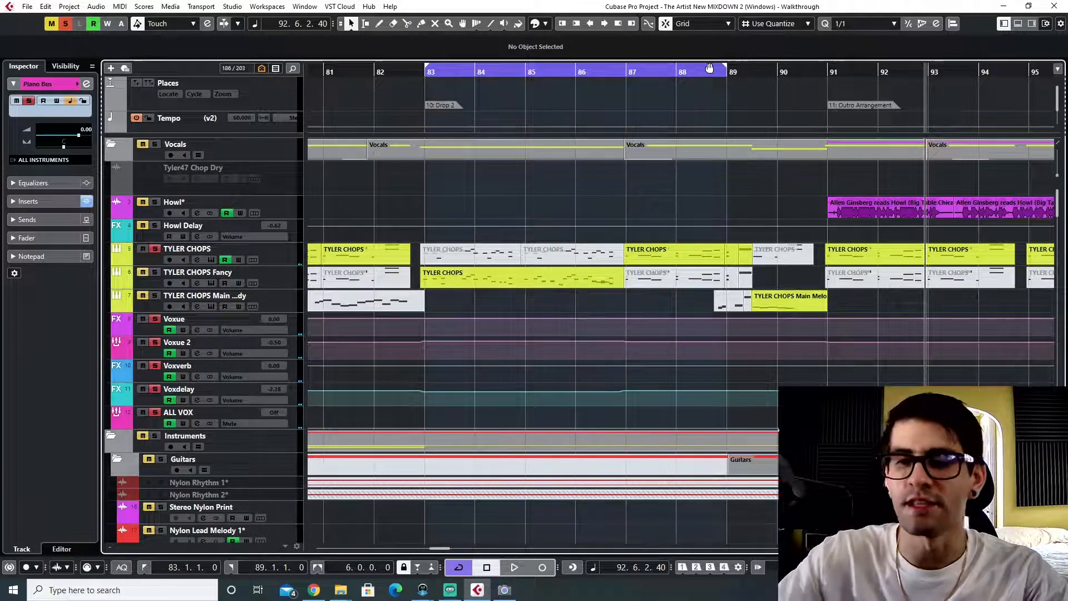
{"action": "key", "text": "KP_1"}
{"action": "key", "text": "space"}
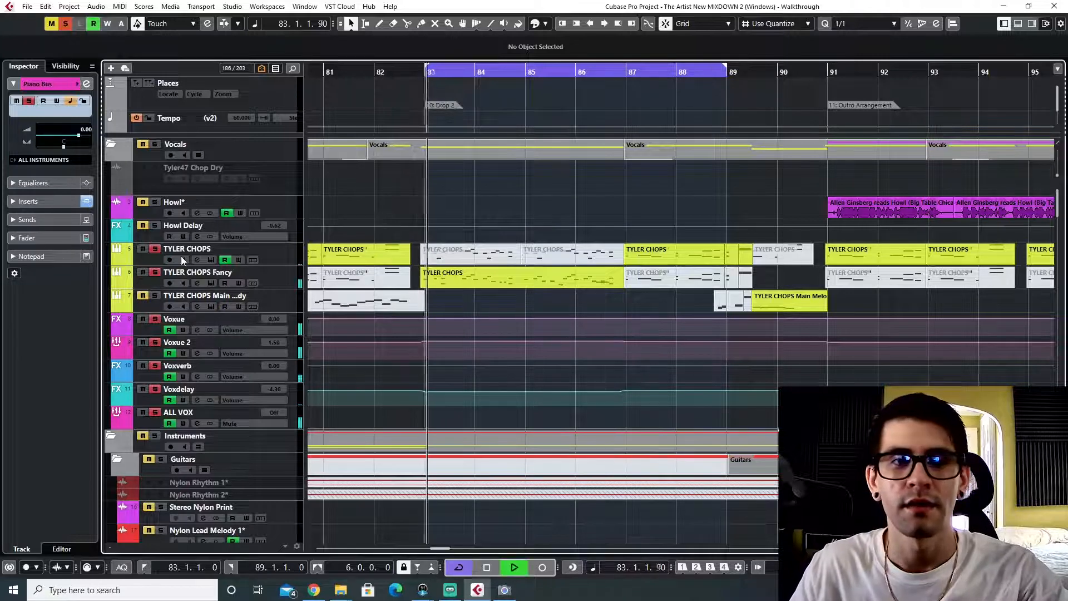
{"action": "left_click", "coordinate": [286, 275]}
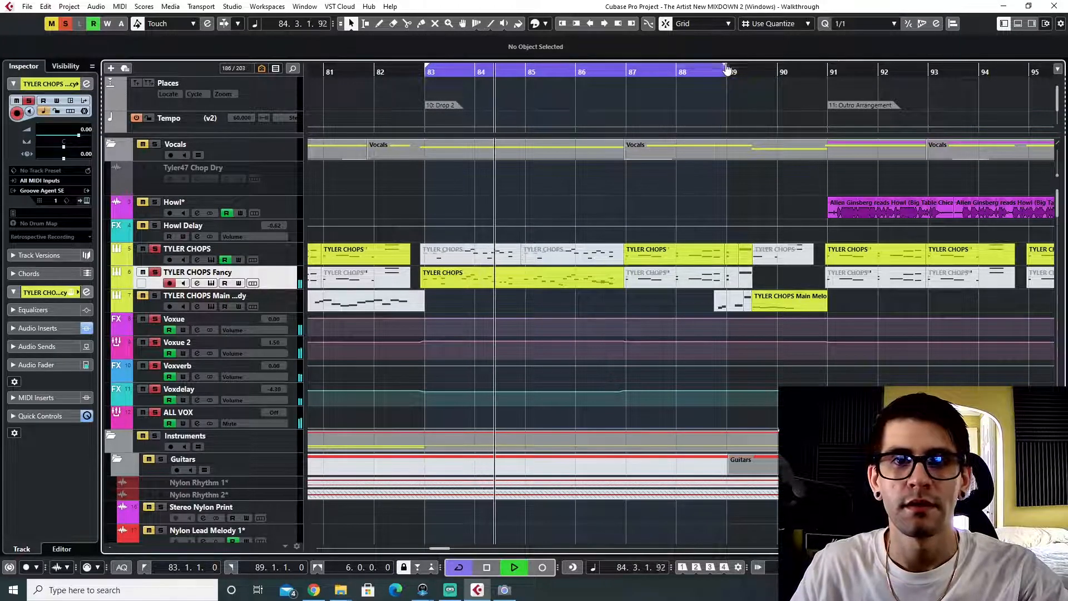
{"action": "left_click_drag", "start_coordinate": [721, 68], "coordinate": [619, 70]}
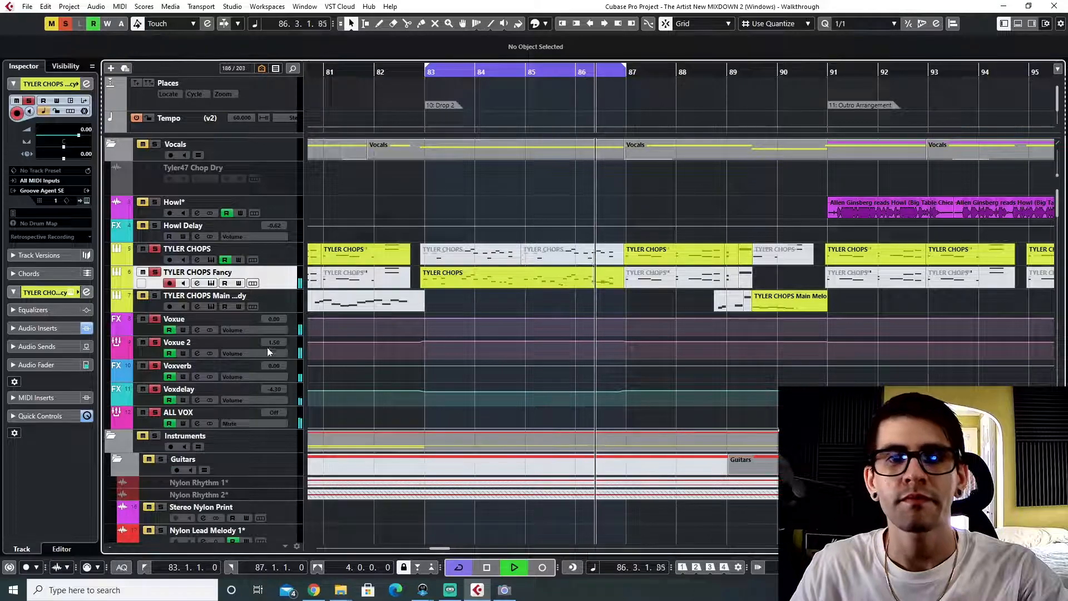
- Select the Voxue channel in the MixConsole, bypass its second through seventh inserts and play the chops without them
{"action": "key", "text": "F3"}
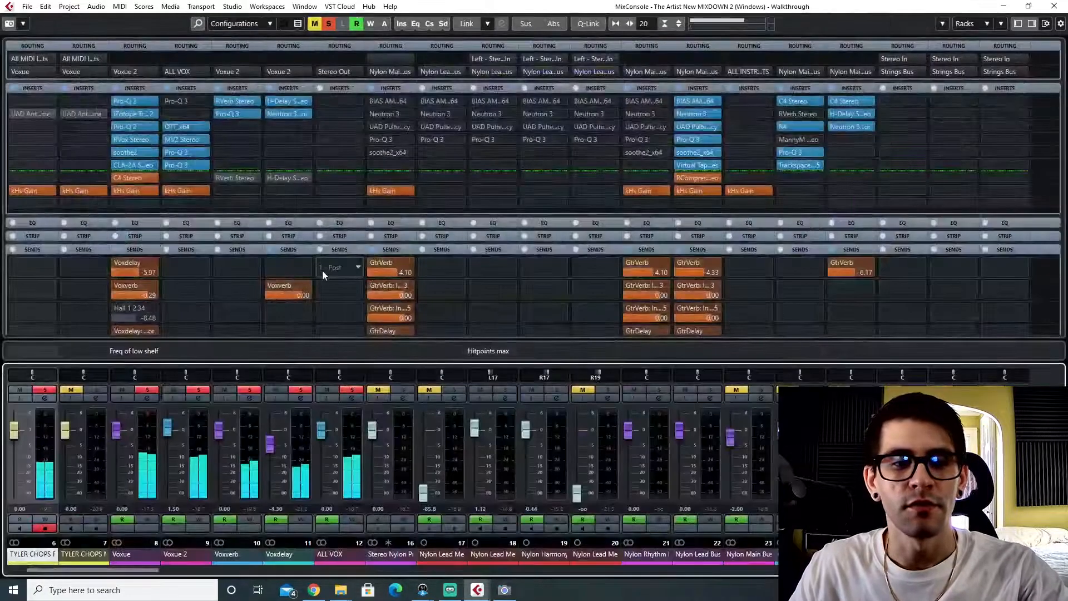
{"action": "key", "text": "F3"}
{"action": "key", "text": "F3"}
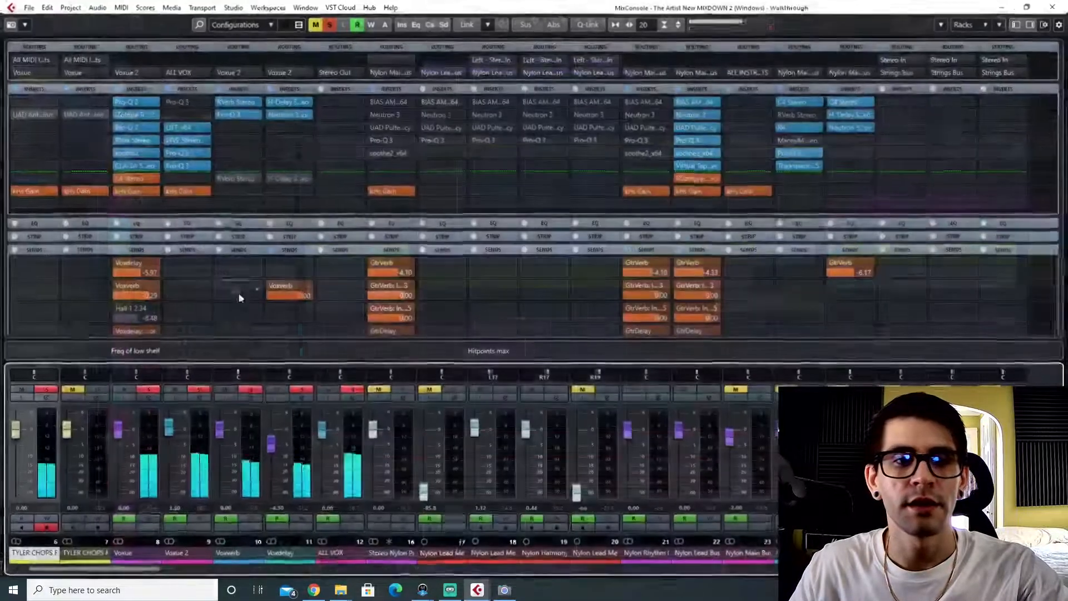
{"action": "left_click", "coordinate": [139, 556]}
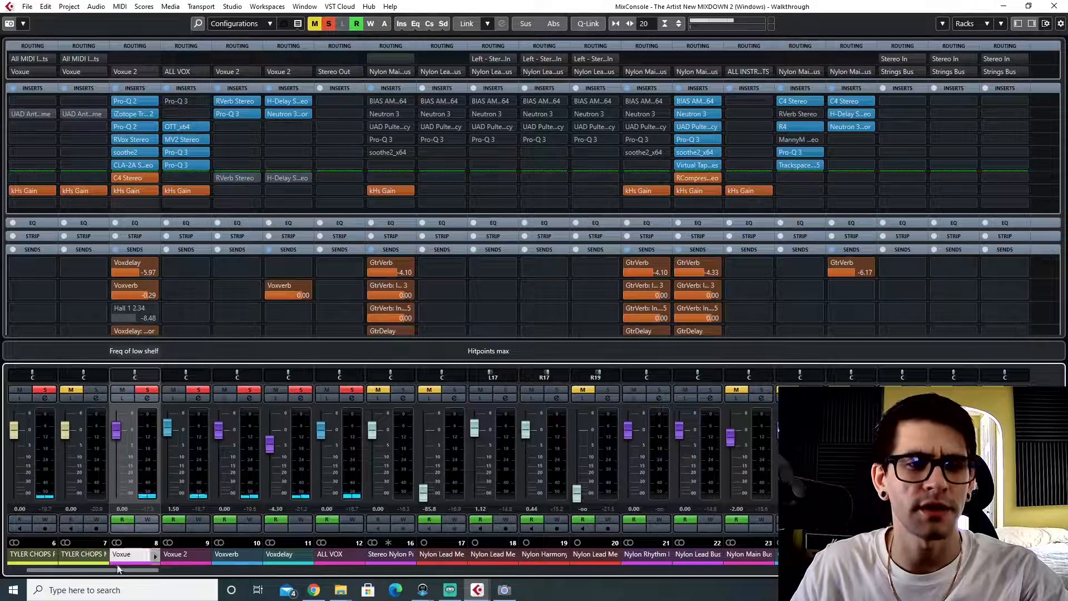
{"action": "scroll", "coordinate": [111, 574], "scroll_direction": "left", "scroll_amount": 3}
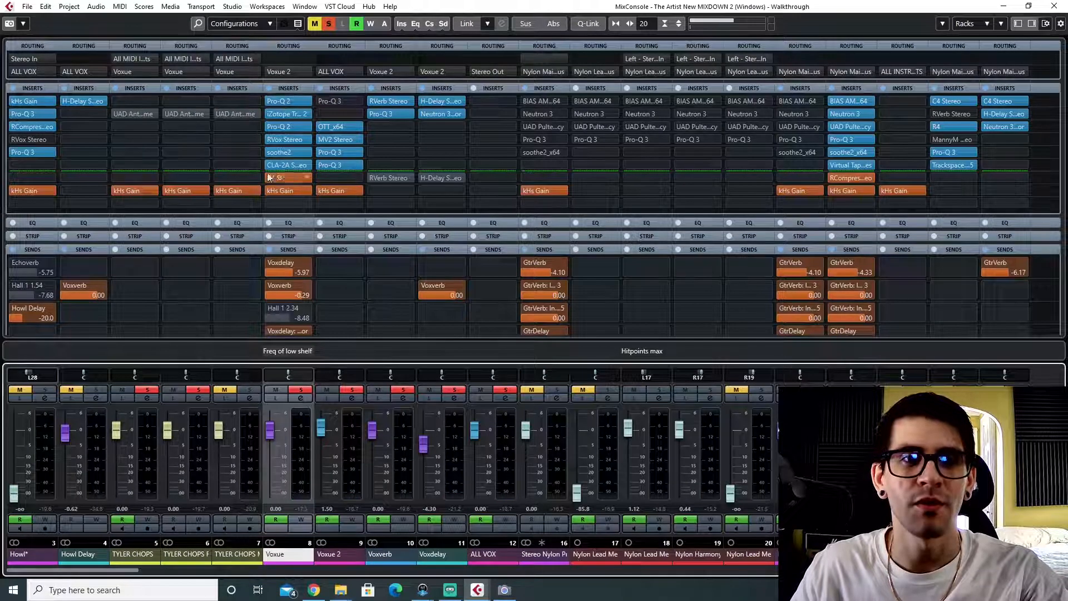
{"action": "left_click_drag", "start_coordinate": [269, 177], "coordinate": [269, 154]}
{"action": "left_click", "coordinate": [269, 113]}
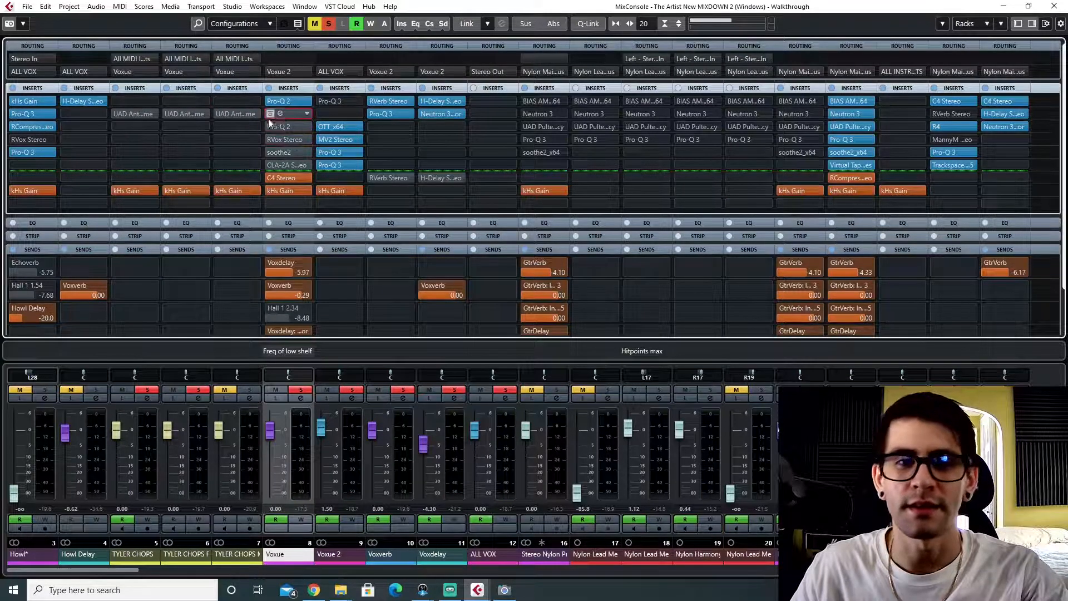
{"action": "left_click", "coordinate": [268, 178]}
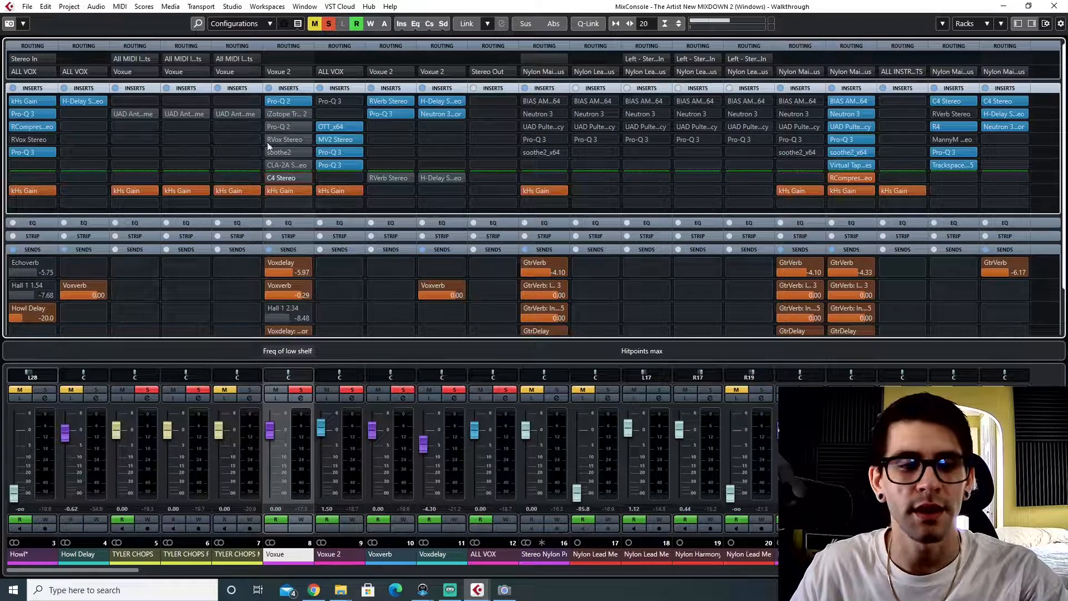
{"action": "key", "text": "space"}
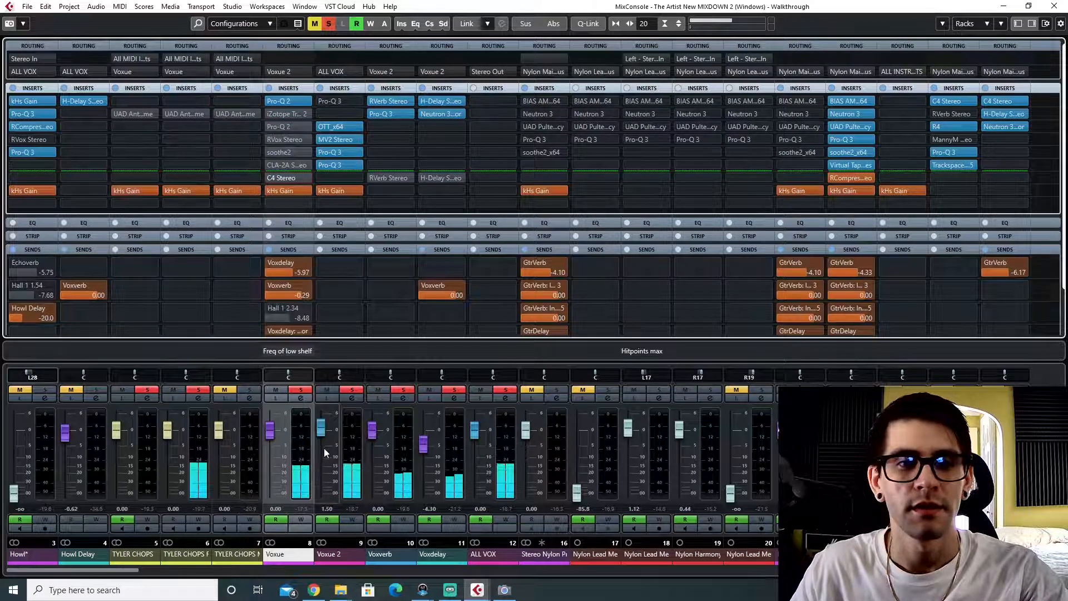
- Examine the Neutron 3 Compressor on the Voxdelay channel and review the sends on the vocal channels
{"action": "left_click", "coordinate": [402, 557]}
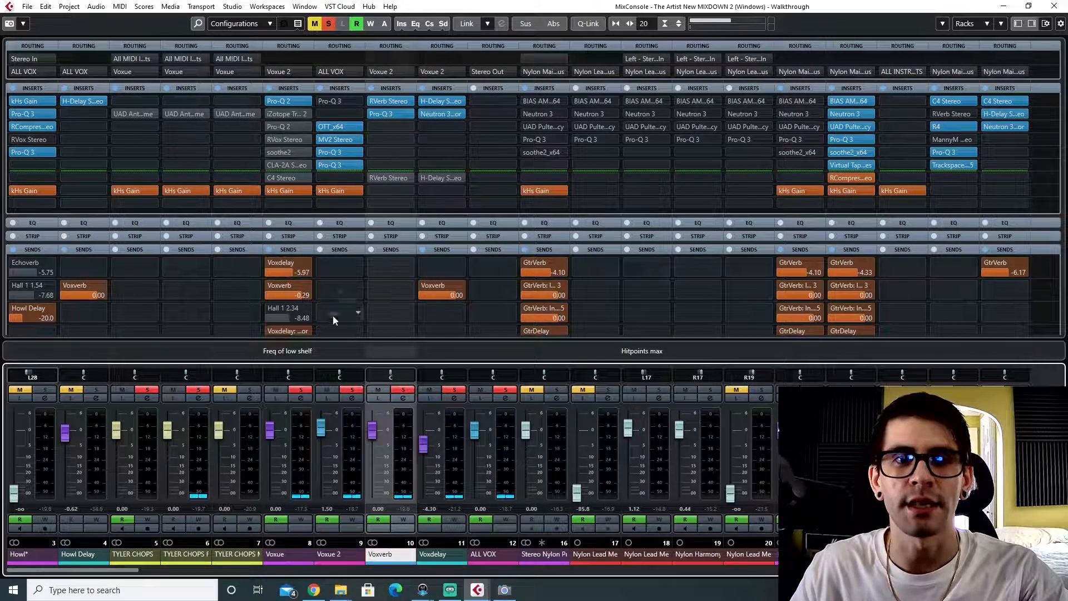
{"action": "left_click", "coordinate": [433, 114]}
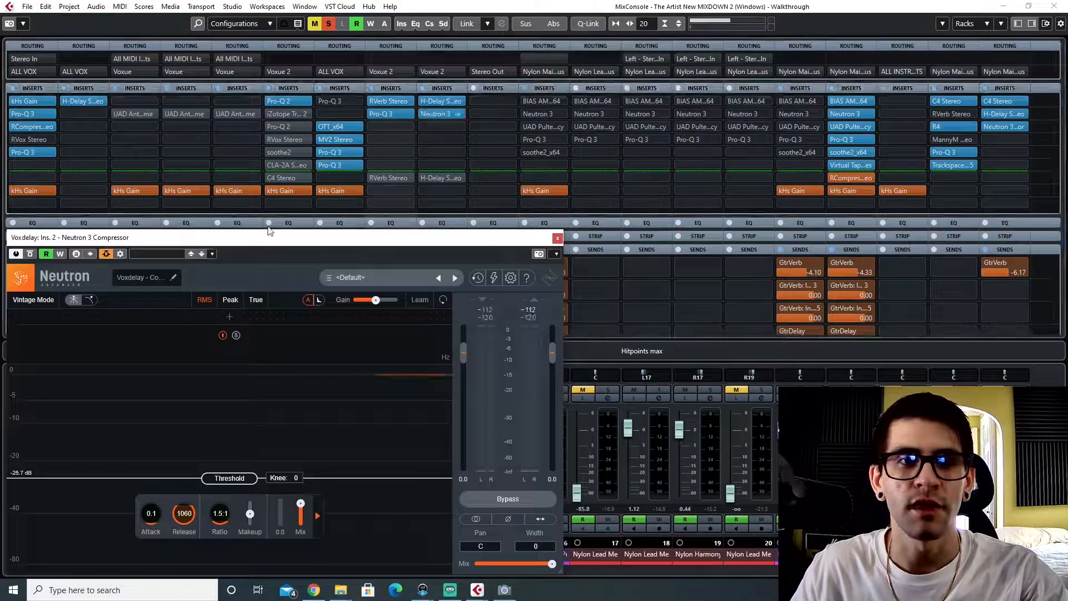
{"action": "left_click_drag", "start_coordinate": [267, 231], "coordinate": [622, 159]}
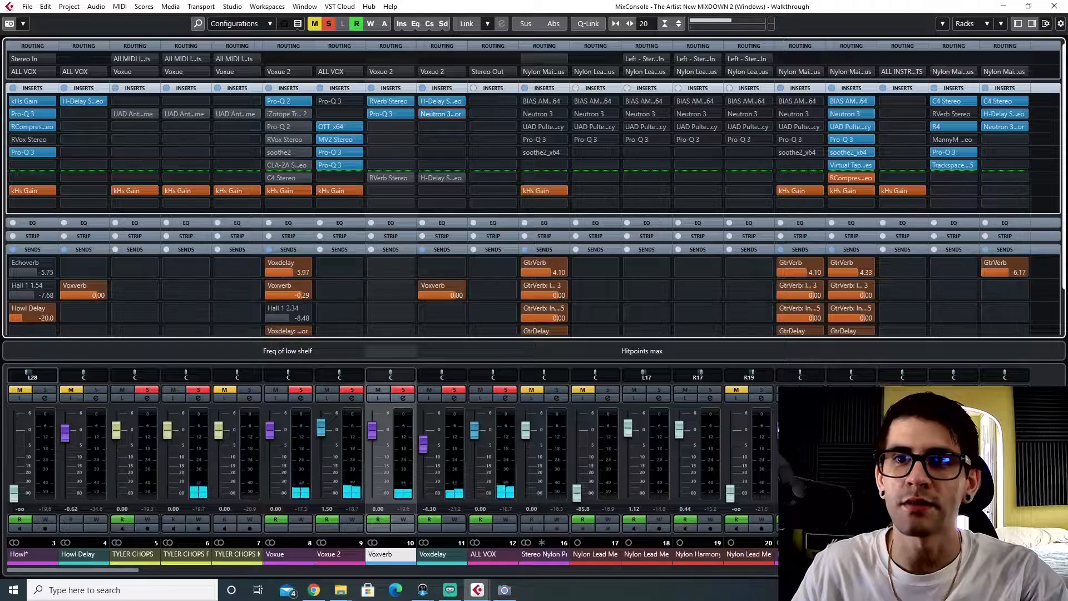
{"action": "scroll", "coordinate": [1056, 180], "scroll_direction": "down", "scroll_amount": 2}
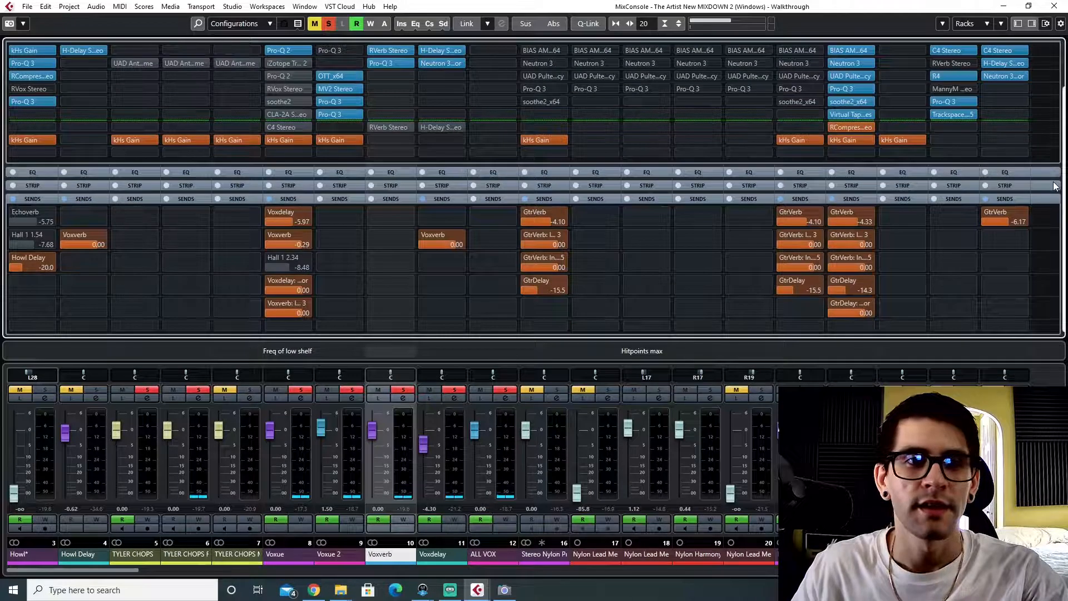
{"action": "scroll", "coordinate": [1066, 167], "scroll_direction": "up", "scroll_amount": 1}
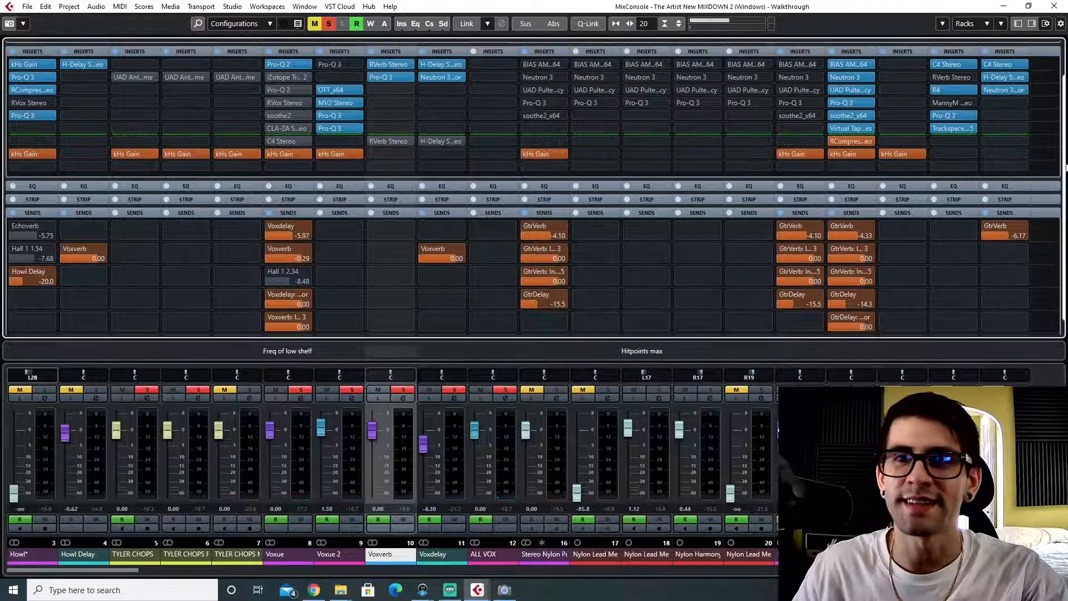
- Play the vocal chops and examine the FabFilter Pro-Q 3 curve on the Voxverb channel
{"action": "scroll", "coordinate": [1065, 161], "scroll_direction": "up", "scroll_amount": 2}
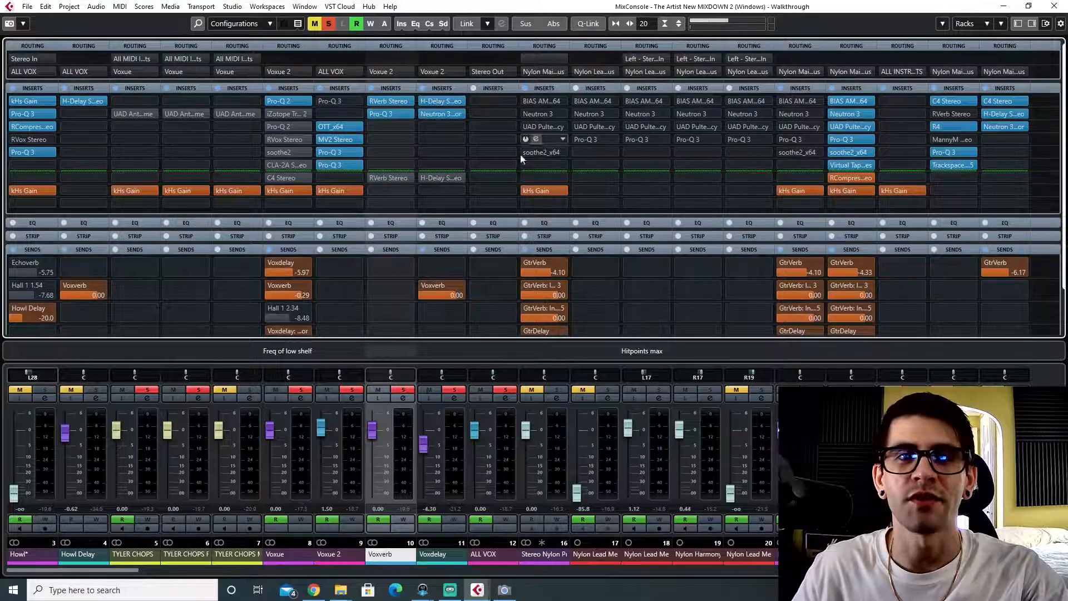
{"action": "left_click", "coordinate": [383, 114]}
{"action": "key", "text": "space"}
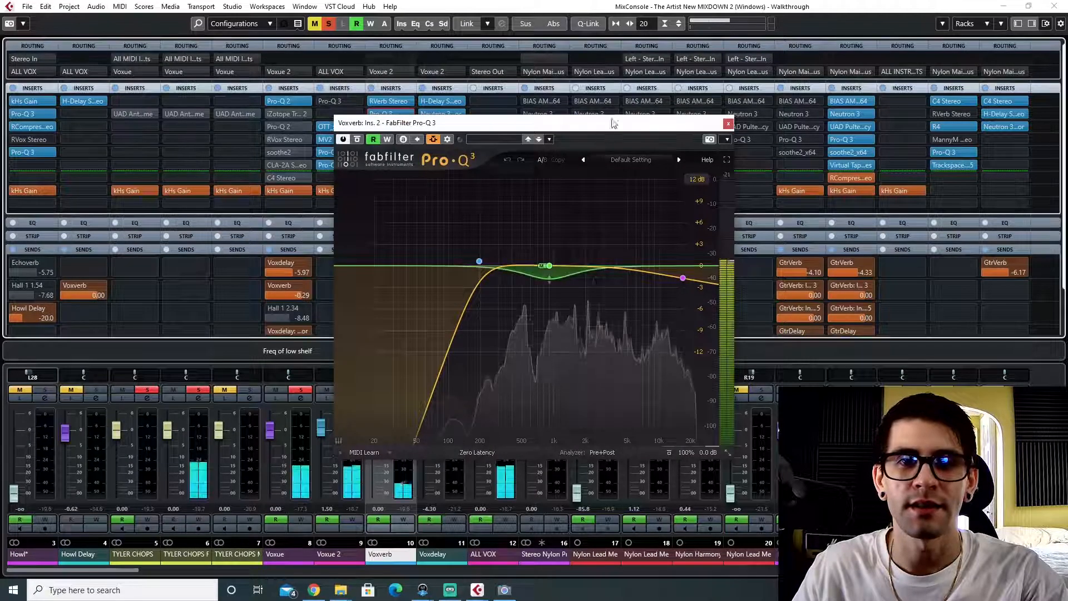
{"action": "left_click", "coordinate": [727, 123]}
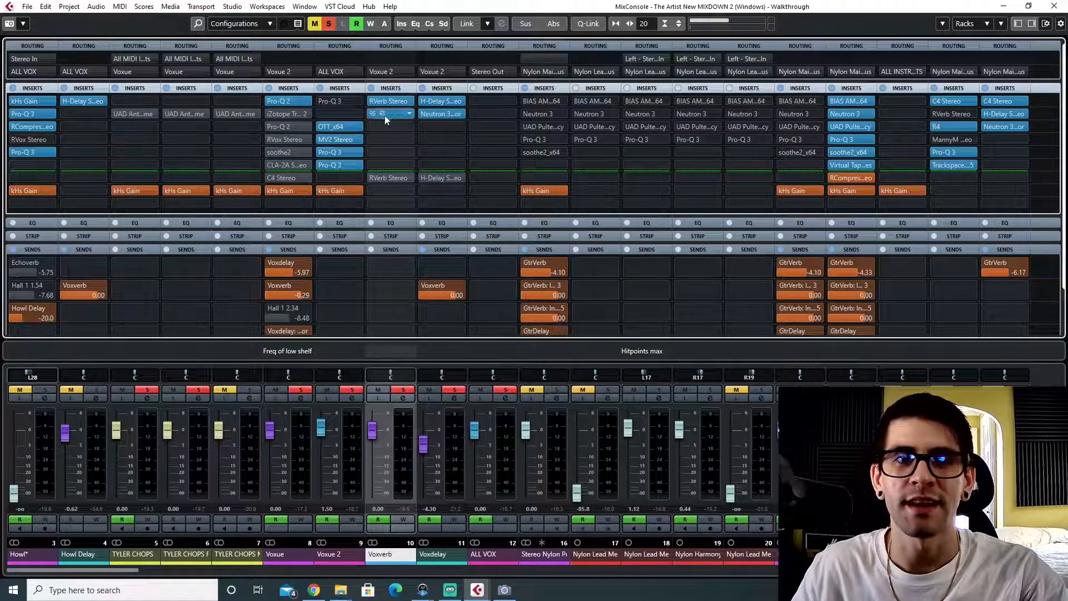
- Review the Neutron 3 Compressor on Voxdelay and the 898.95 Hz mid band in Voxverb's Pro-Q 3, closing both plug-ins
{"action": "left_click", "coordinate": [437, 113]}
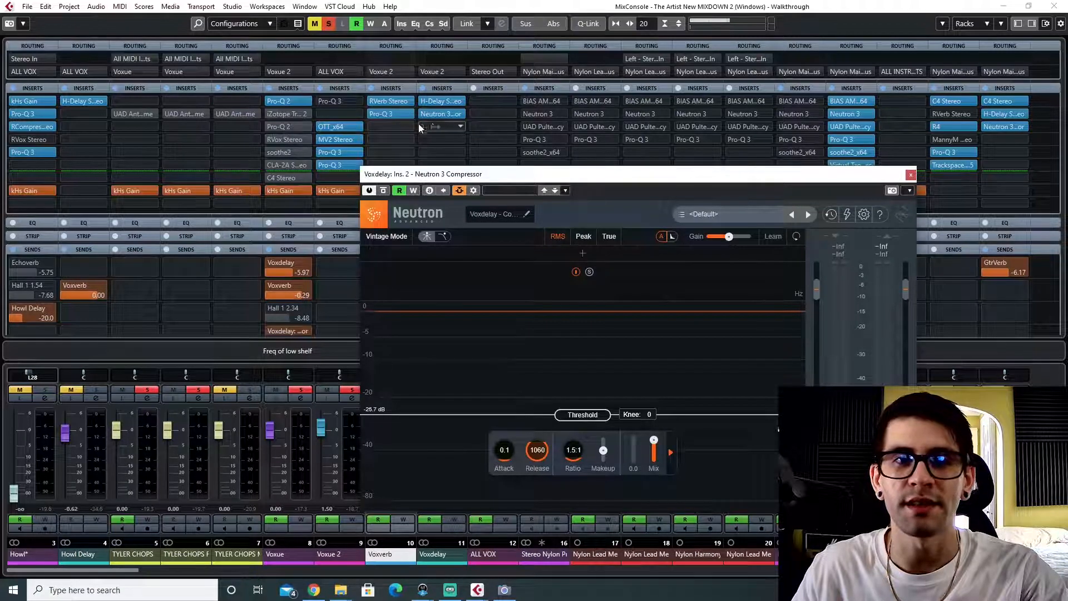
{"action": "left_click", "coordinate": [385, 114]}
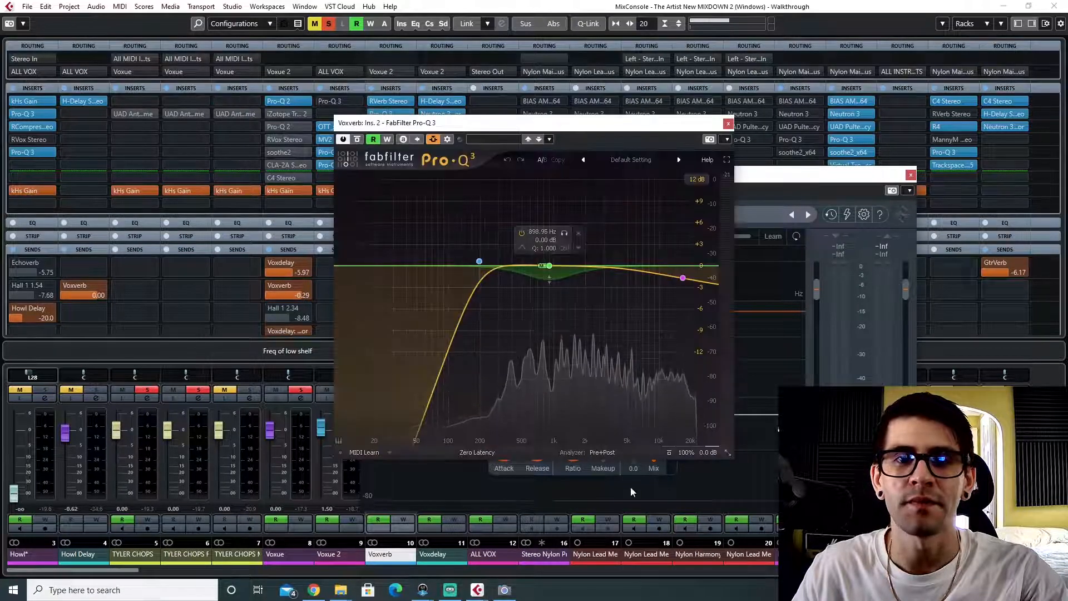
{"action": "left_click", "coordinate": [547, 271]}
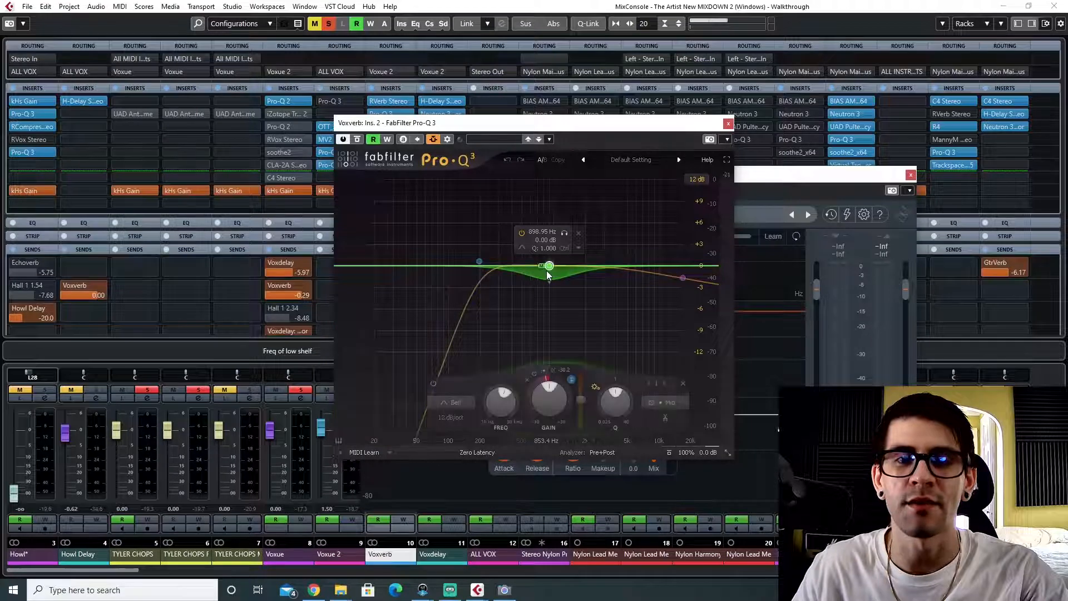
{"action": "left_click_drag", "start_coordinate": [642, 120], "coordinate": [489, 219]}
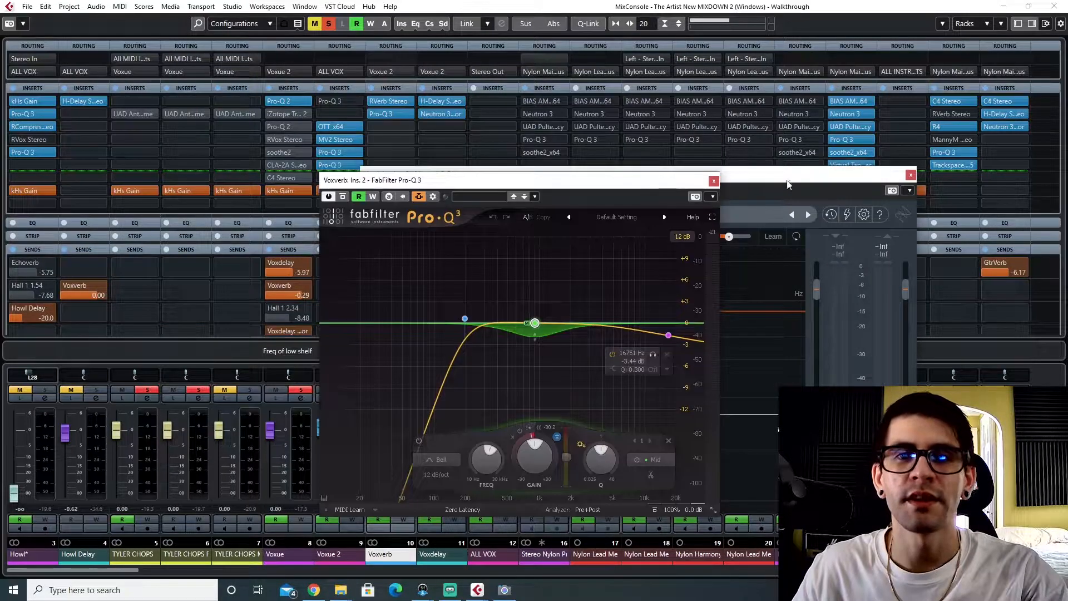
{"action": "left_click", "coordinate": [714, 181]}
{"action": "left_click", "coordinate": [910, 176]}
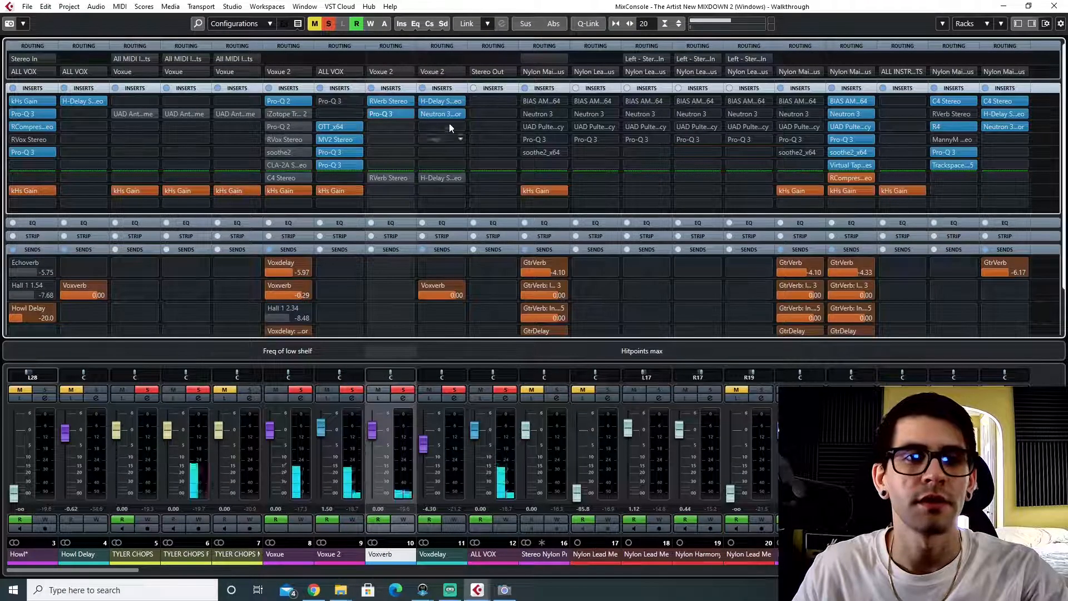
- Audition the 6454 Hz and 1885 Hz cuts in the Pro-Q 2 on the Voxue channel's first insert
{"action": "left_click", "coordinate": [281, 114]}
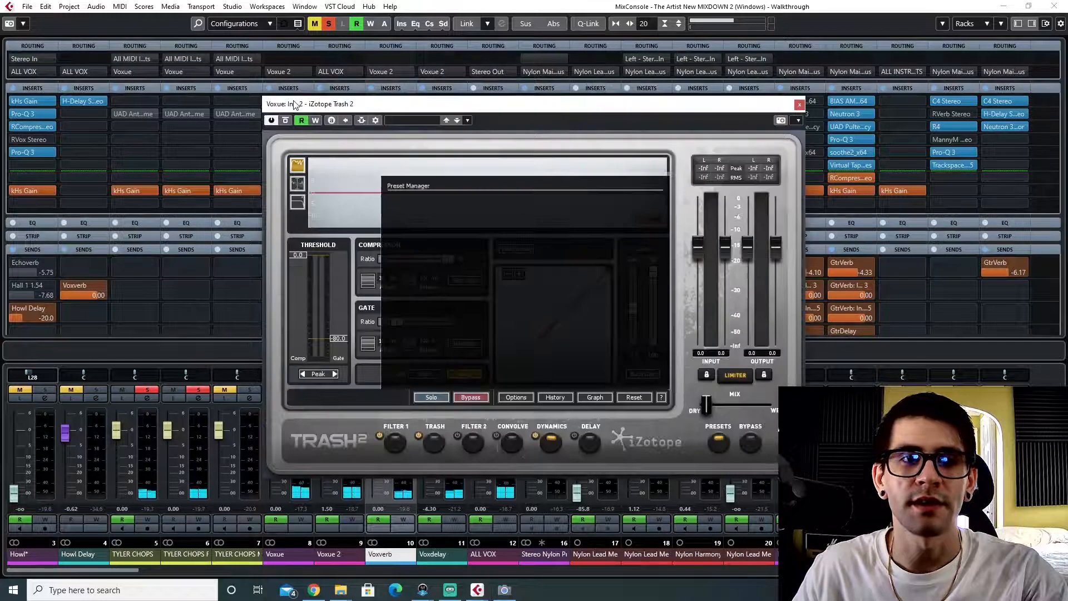
{"action": "left_click", "coordinate": [281, 102]}
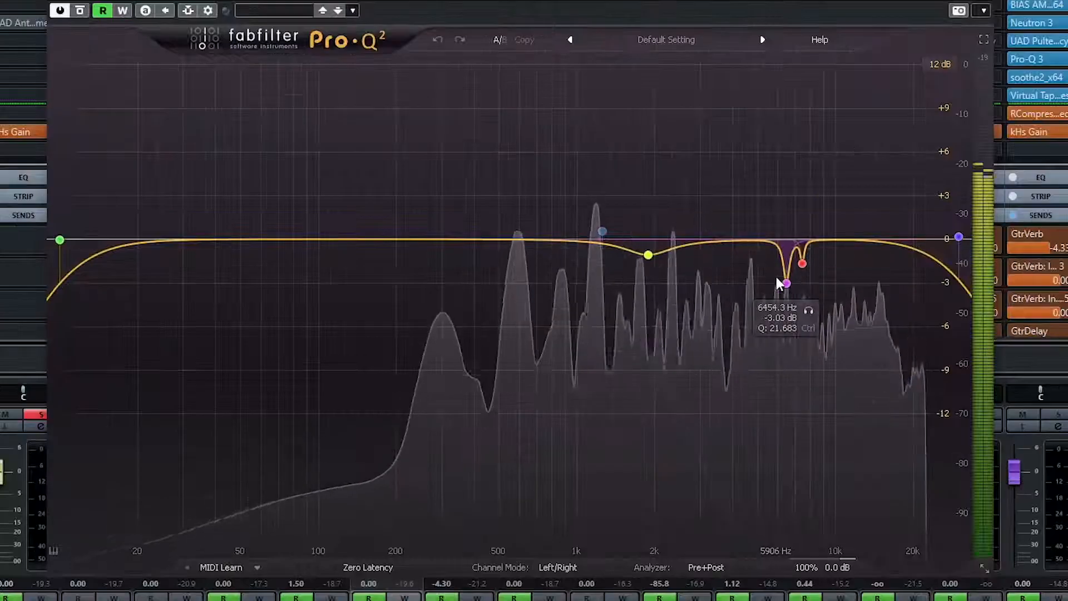
{"action": "left_click", "coordinate": [810, 310]}
{"action": "left_click", "coordinate": [649, 255]}
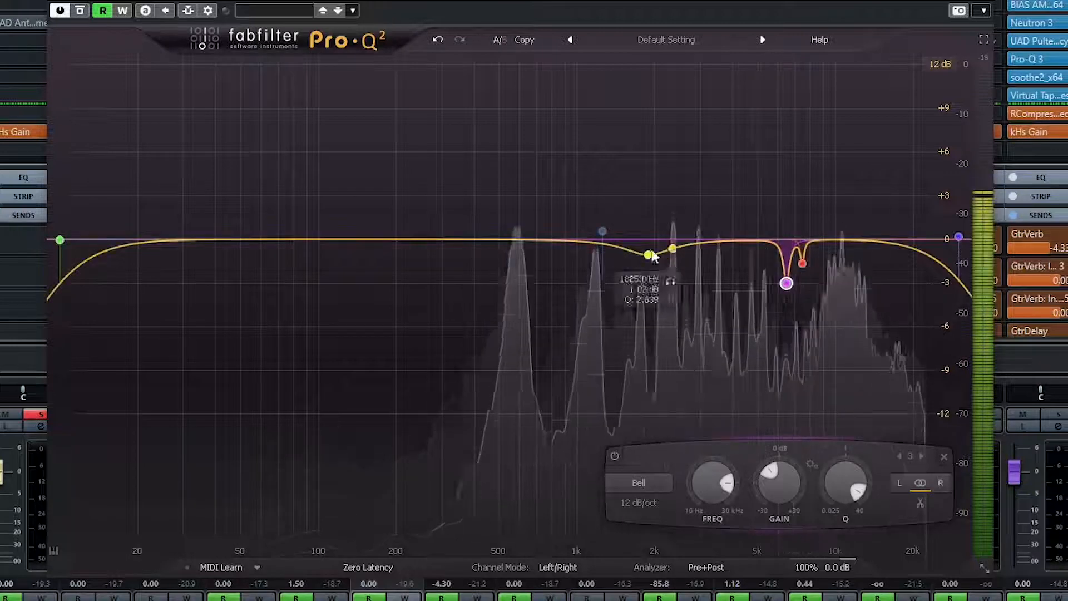
{"action": "left_click", "coordinate": [671, 282]}
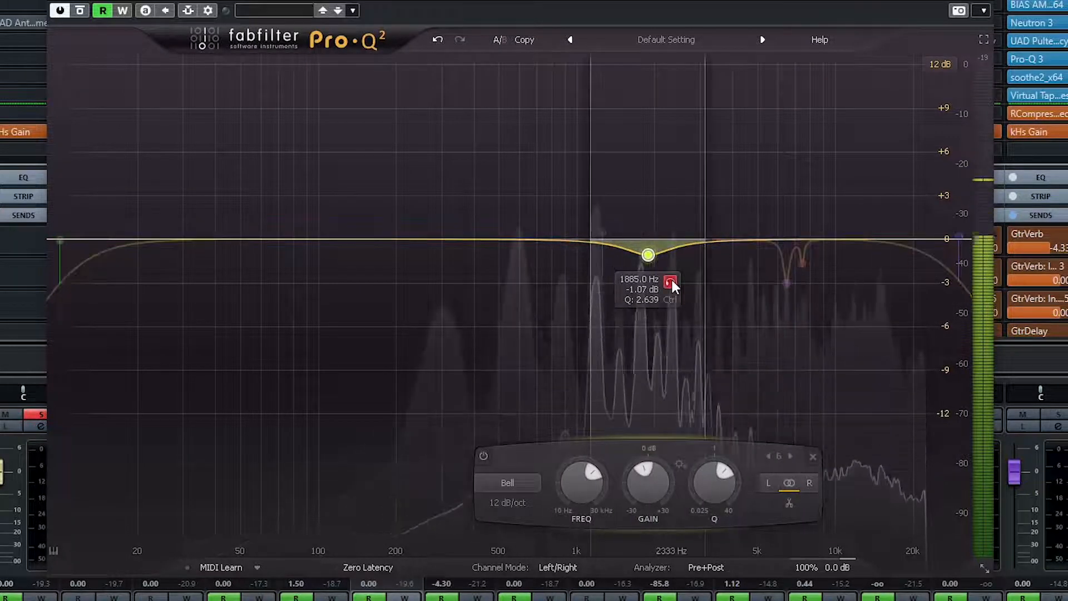
{"action": "left_click", "coordinate": [824, 291]}
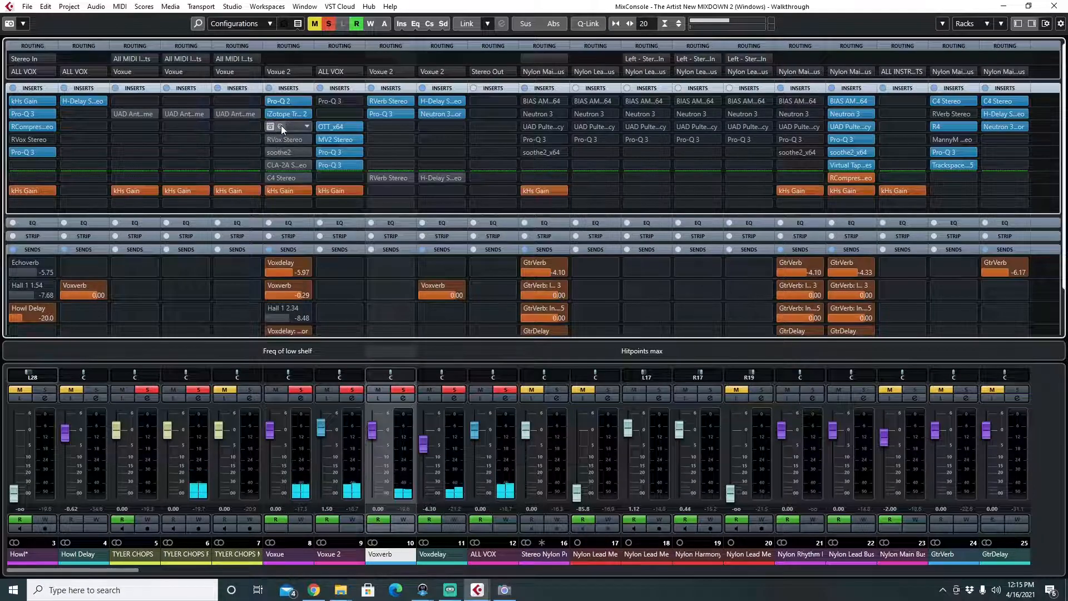
- Open iZotope Trash 2 on Voxue, dismiss its preset manager and compare the chops with the plug-in bypassed and active
{"action": "left_click", "coordinate": [281, 127]}
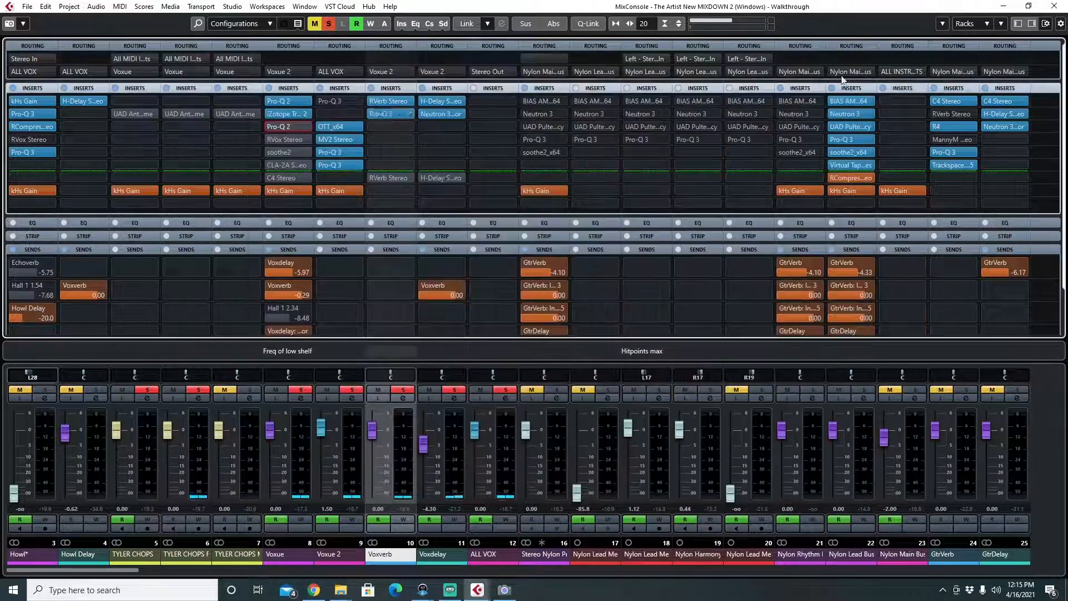
{"action": "left_click", "coordinate": [279, 113]}
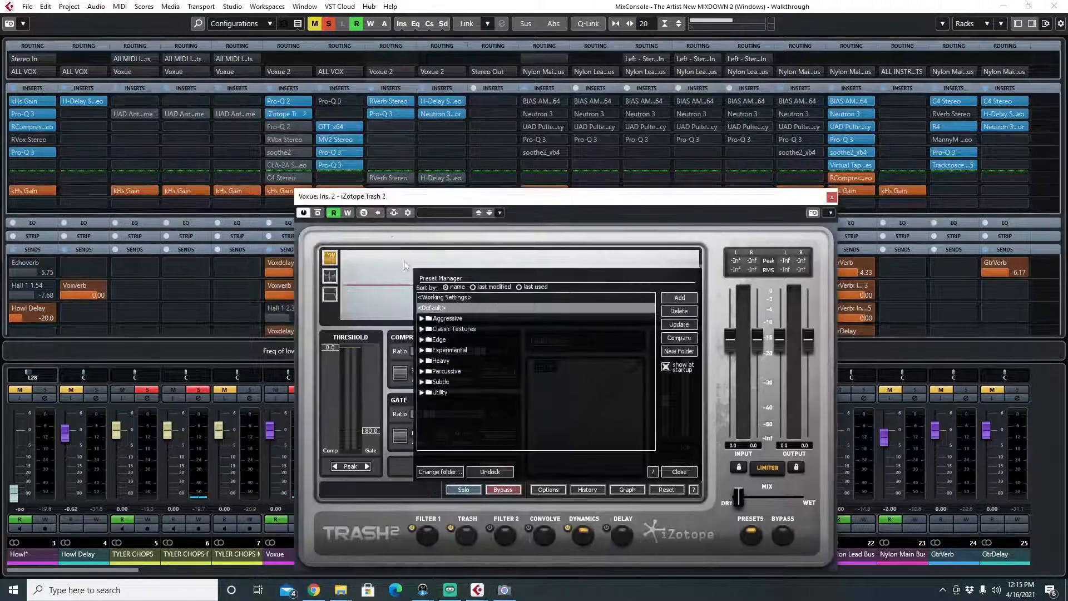
{"action": "left_click", "coordinate": [679, 473]}
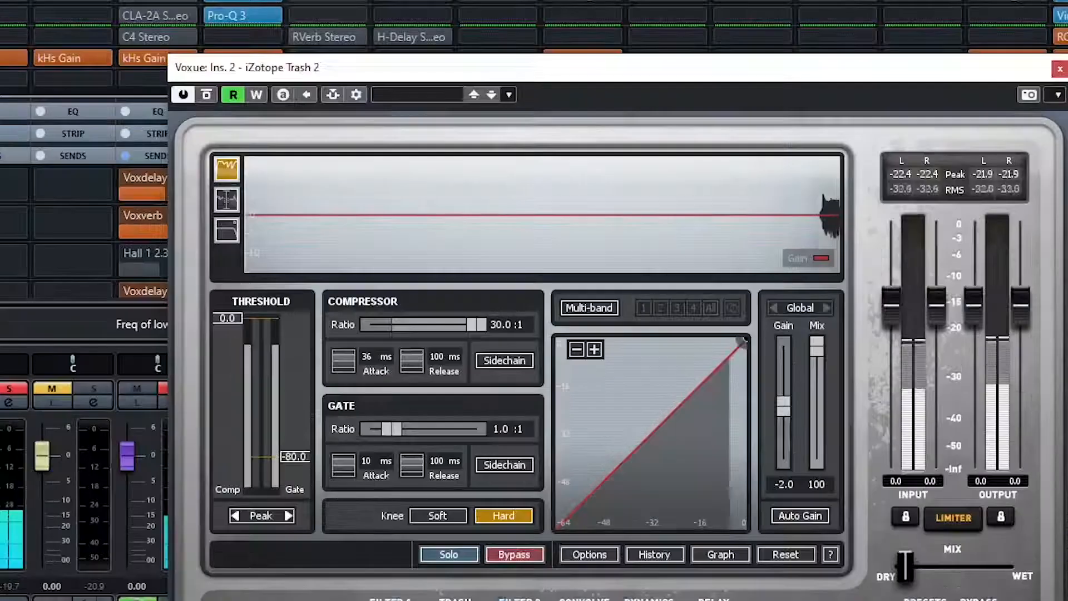
{"action": "left_click", "coordinate": [783, 535]}
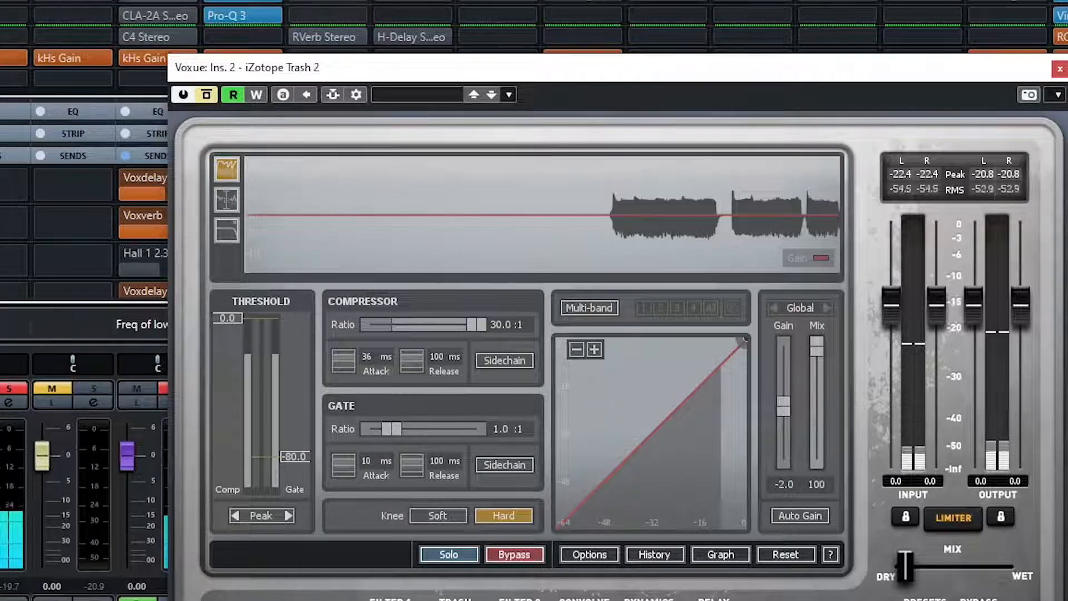
{"action": "left_click", "coordinate": [978, 600]}
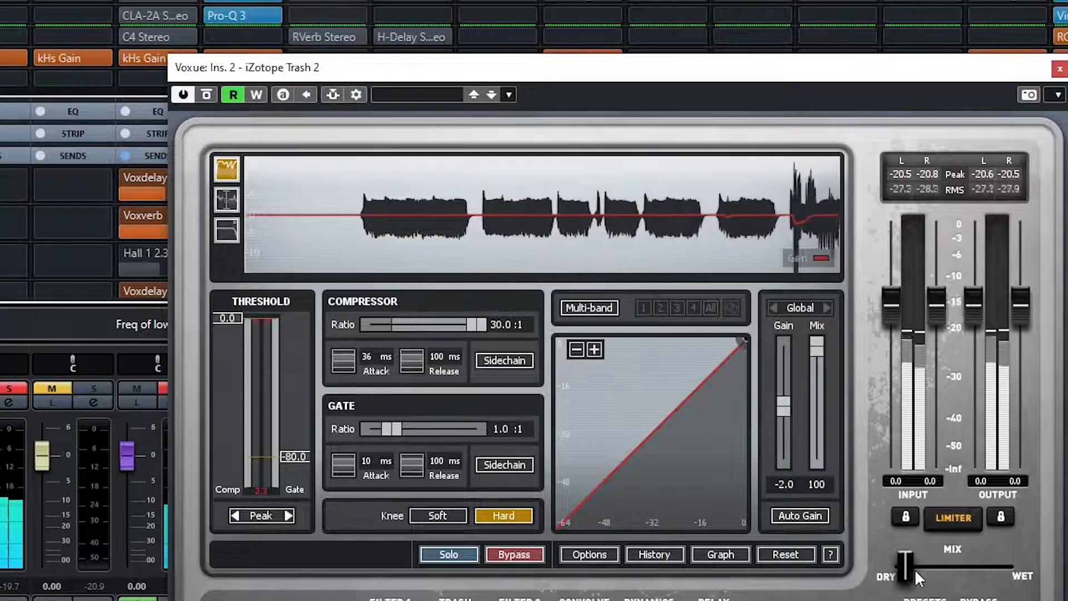
- Examine the distortion settings in Trash 2's Trash module and close the plug-in
{"action": "left_click_drag", "start_coordinate": [627, 66], "coordinate": [538, 0]}
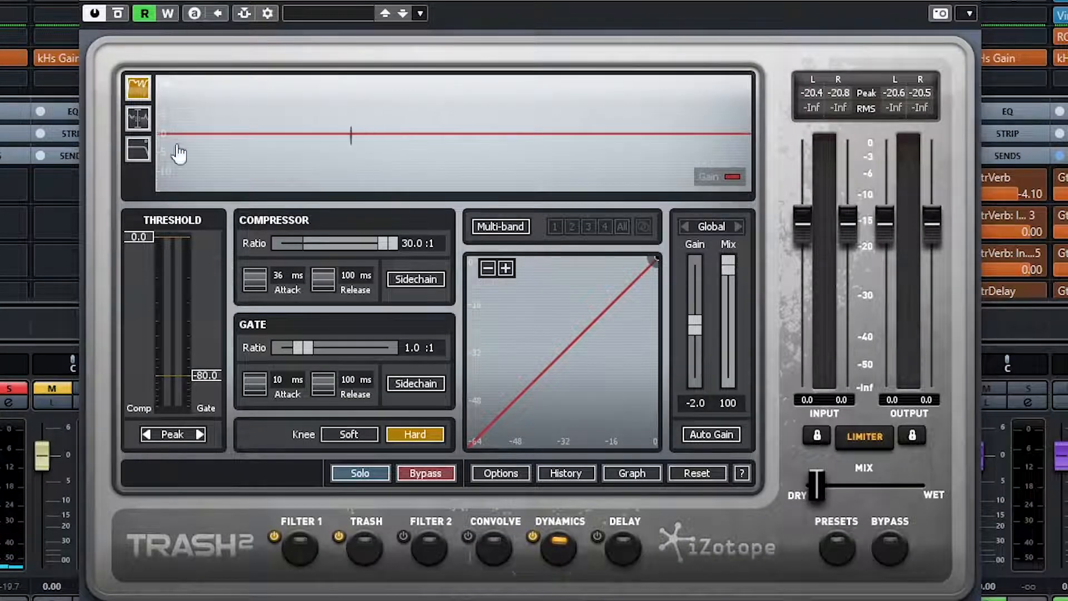
{"action": "left_click", "coordinate": [365, 546]}
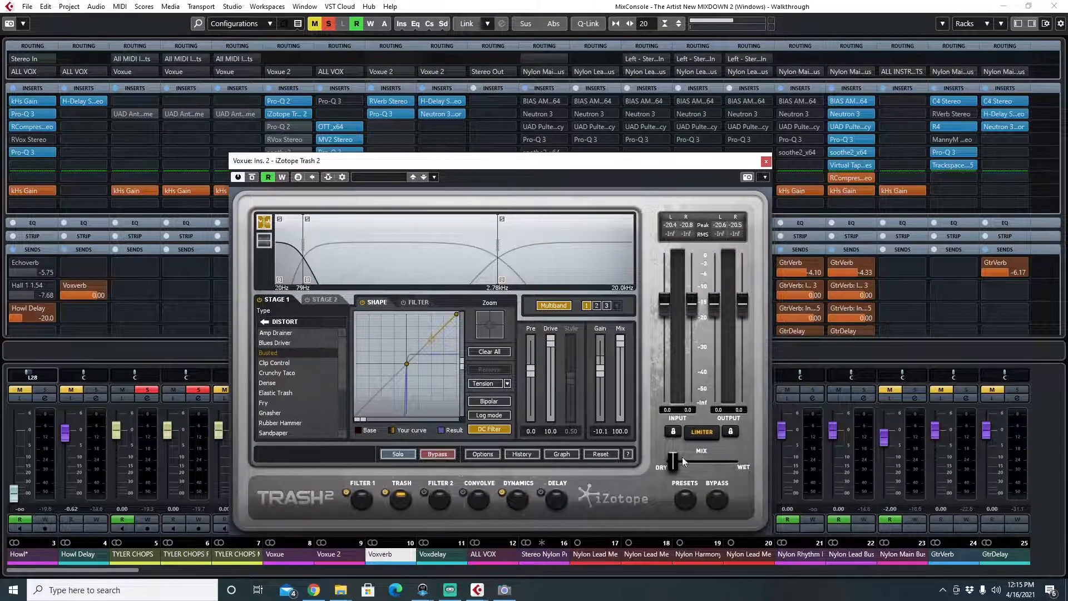
{"action": "left_click", "coordinate": [767, 162]}
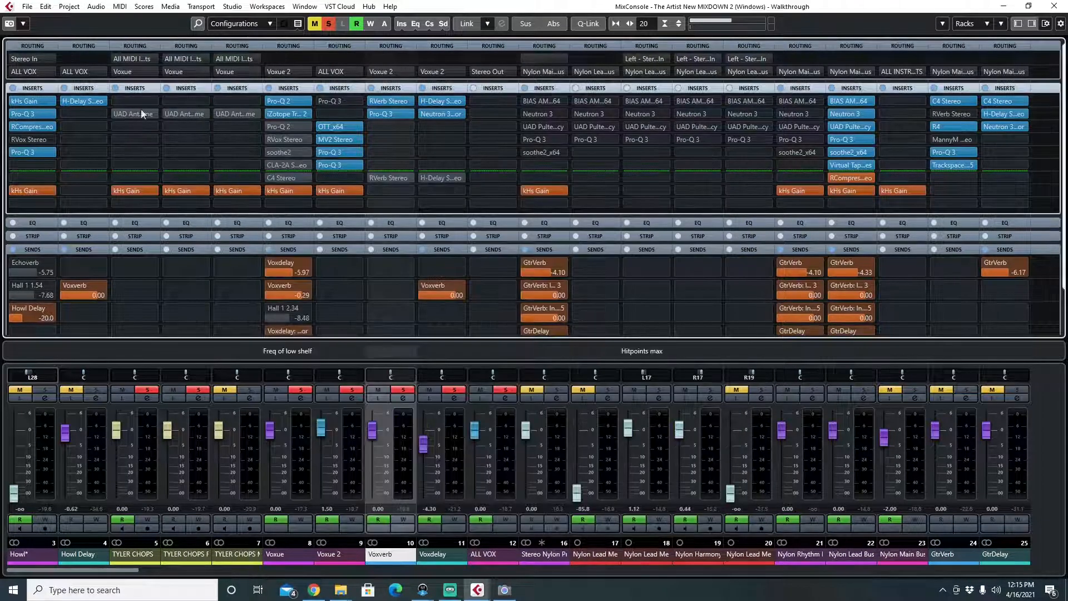
- Open the Pro-Q 2 on Voxue's third insert and watch it while playing from the Outro Arrangement marker at bar 91
{"action": "left_click", "coordinate": [276, 126]}
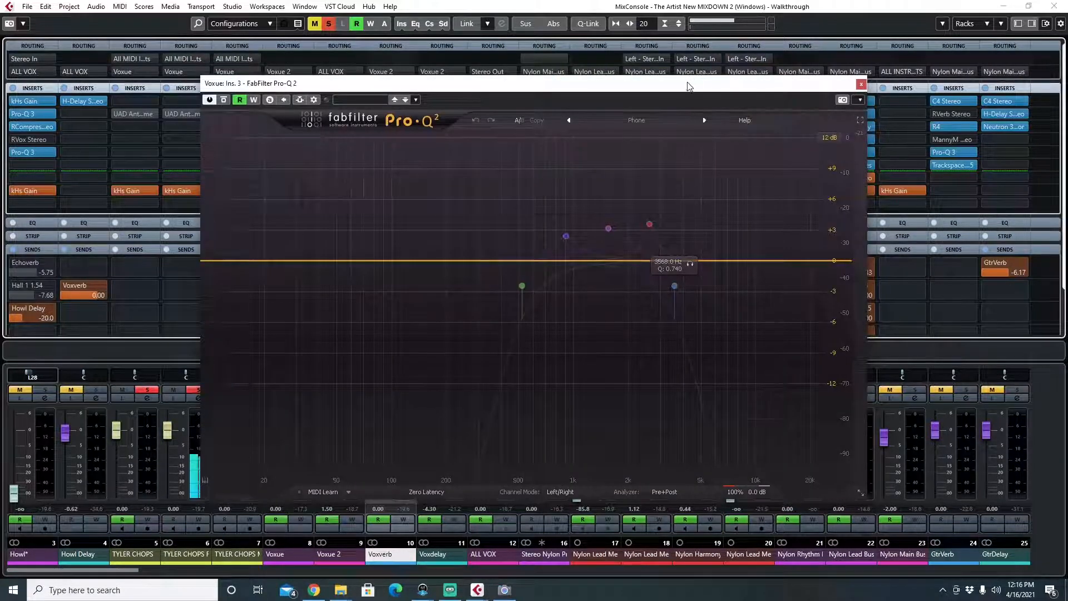
{"action": "left_click_drag", "start_coordinate": [688, 87], "coordinate": [718, 210]}
{"action": "key", "text": "F3"}
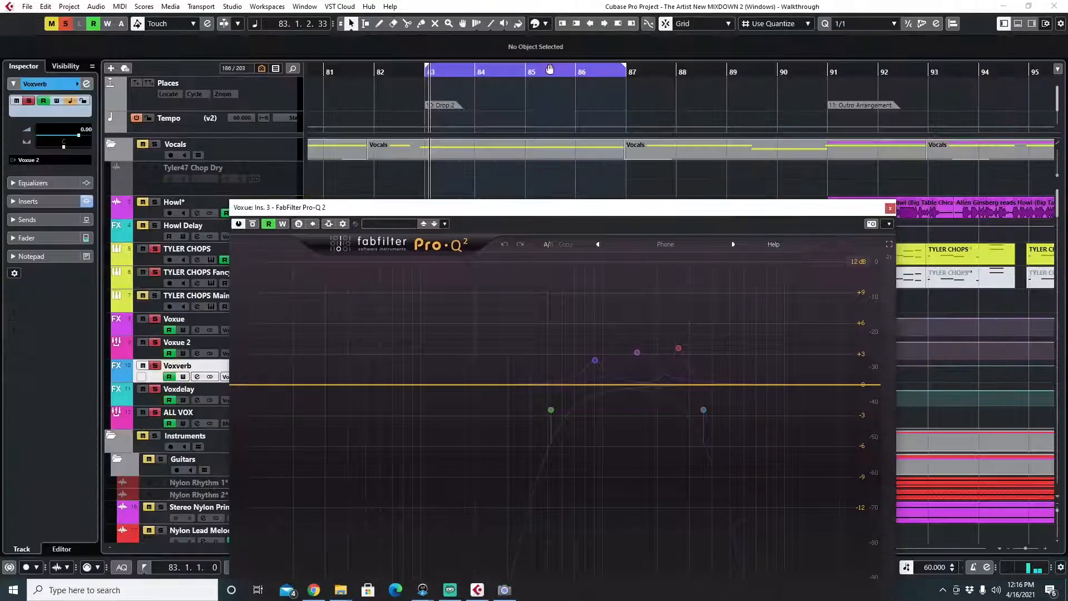
{"action": "left_click", "coordinate": [674, 72]}
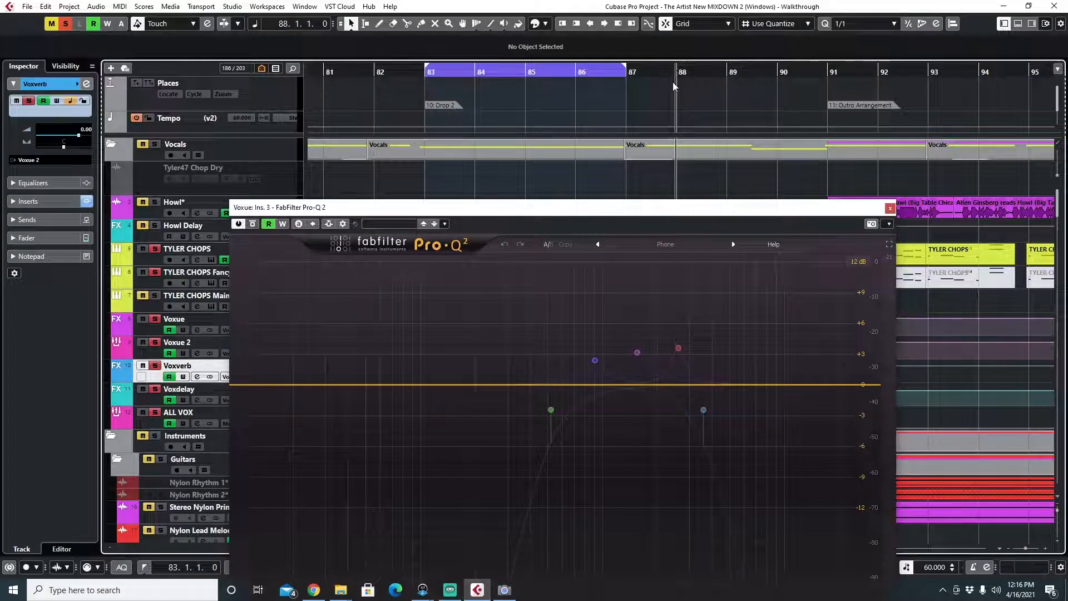
{"action": "left_click", "coordinate": [829, 82]}
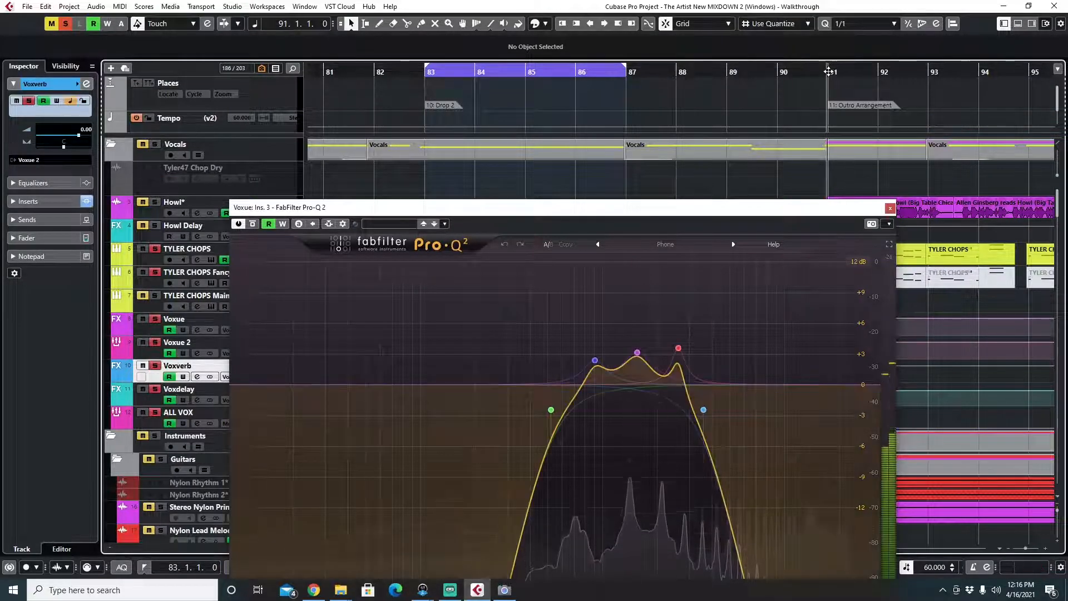
{"action": "scroll", "coordinate": [614, 146], "scroll_direction": "right", "scroll_amount": 3}
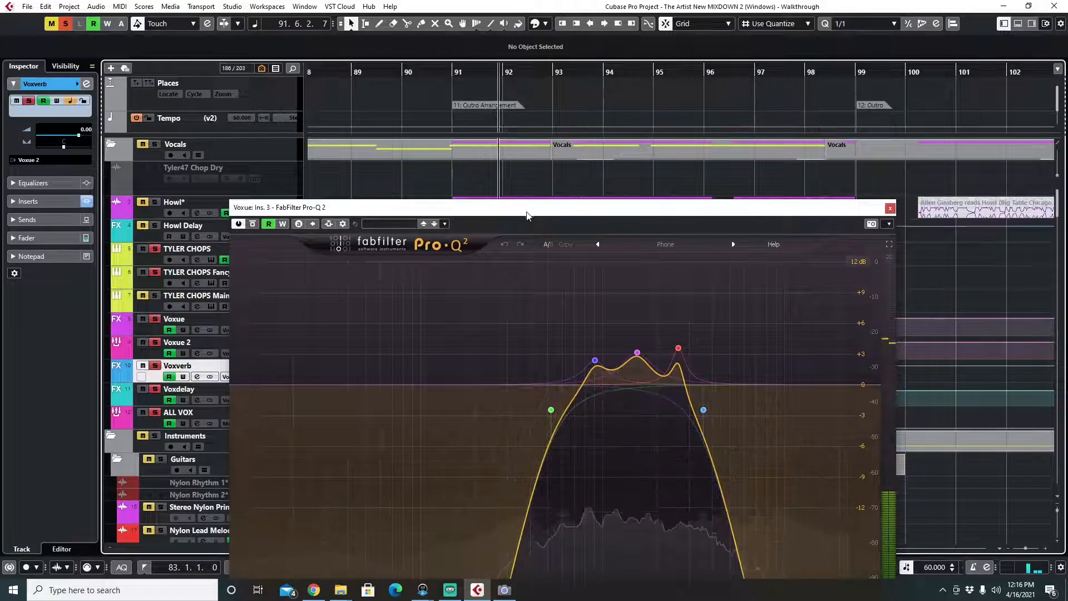
{"action": "left_click_drag", "start_coordinate": [527, 214], "coordinate": [622, 192]}
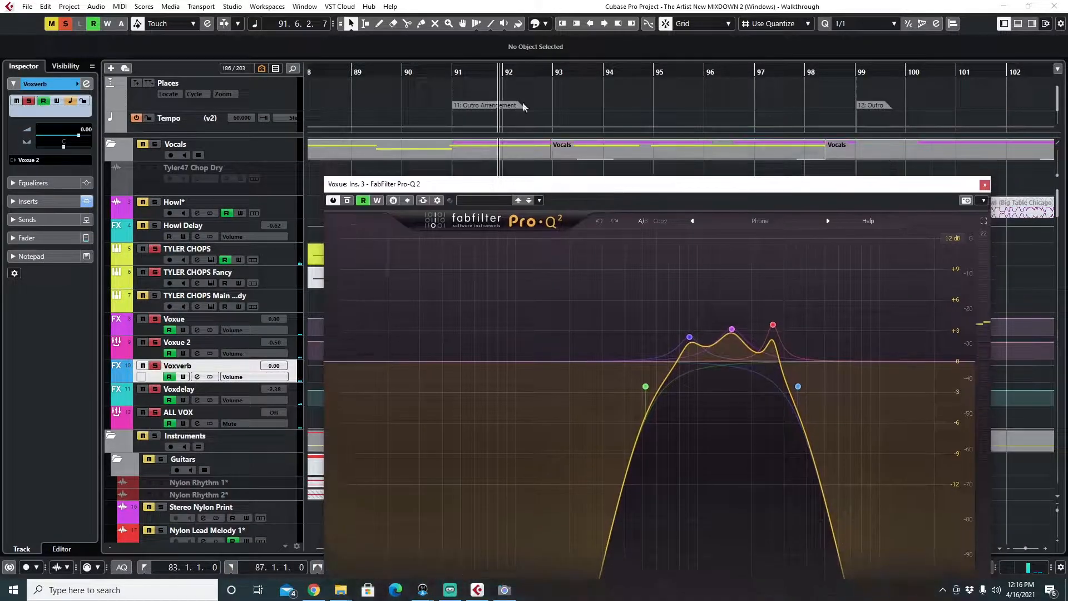
- Play from bar 88 into the Outro Arrangement and examine the bands of Voxue's third-insert Pro-Q 2
{"action": "left_click", "coordinate": [444, 72]}
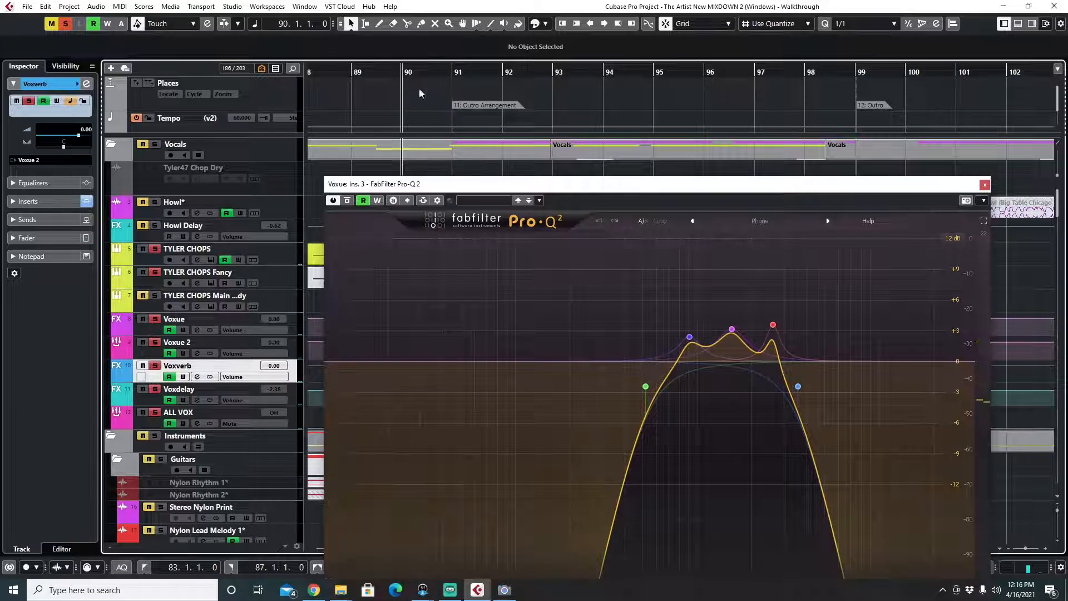
{"action": "left_click", "coordinate": [320, 77]}
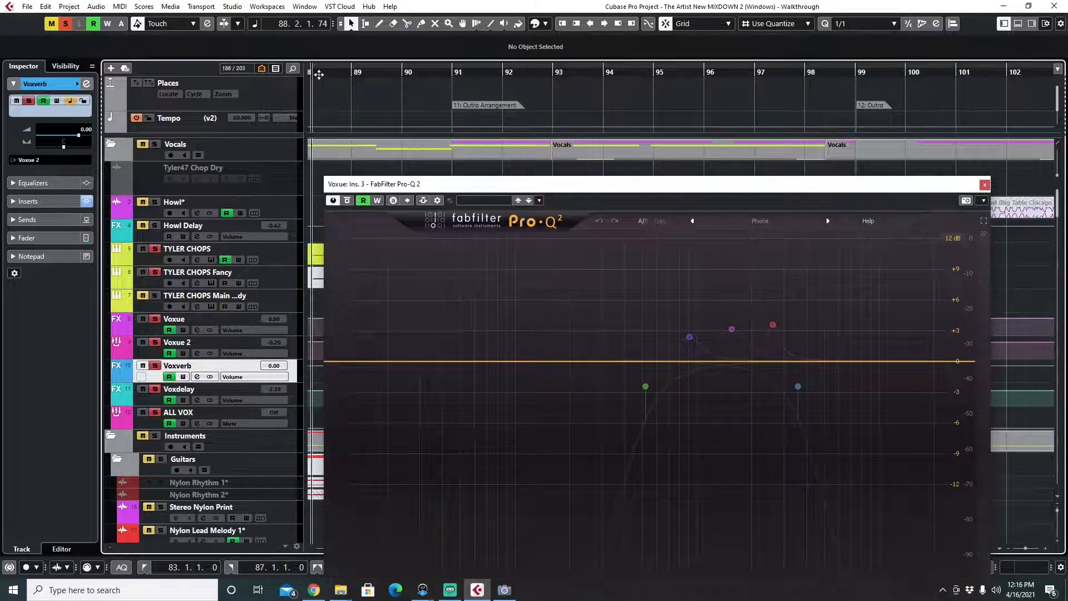
{"action": "scroll", "coordinate": [365, 127], "scroll_direction": "down", "scroll_amount": 1}
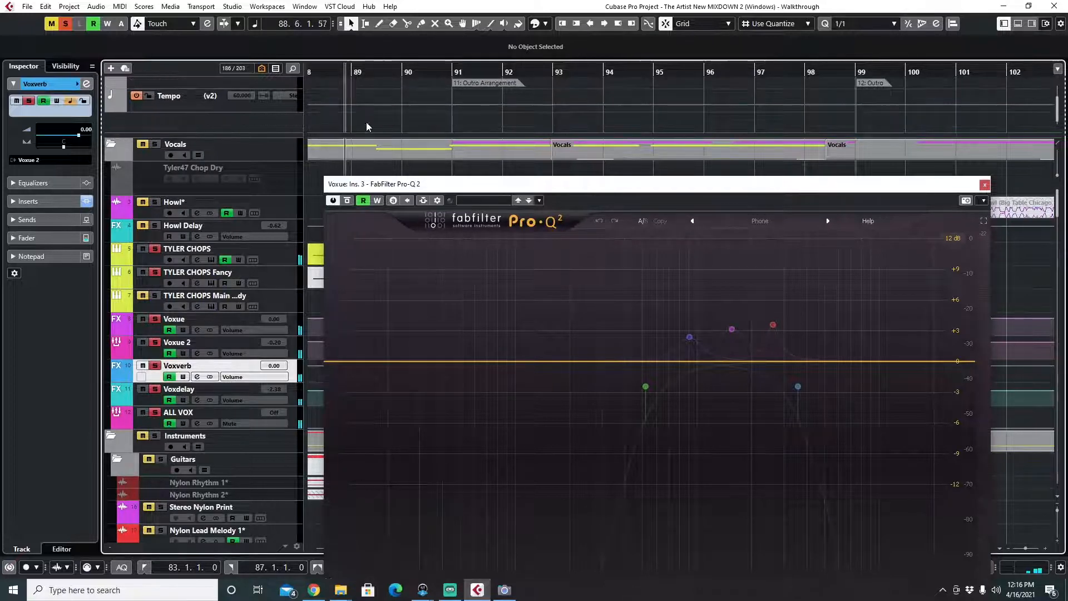
{"action": "mouse_move", "coordinate": [414, 184]}
{"action": "left_mouse_down"}
{"action": "mouse_move", "coordinate": [575, 203]}
{"action": "mouse_move", "coordinate": [538, 132]}
{"action": "mouse_move", "coordinate": [538, 142]}
{"action": "mouse_move", "coordinate": [351, 200]}
{"action": "mouse_move", "coordinate": [317, 196]}
{"action": "mouse_move", "coordinate": [335, 226]}
{"action": "left_mouse_up"}
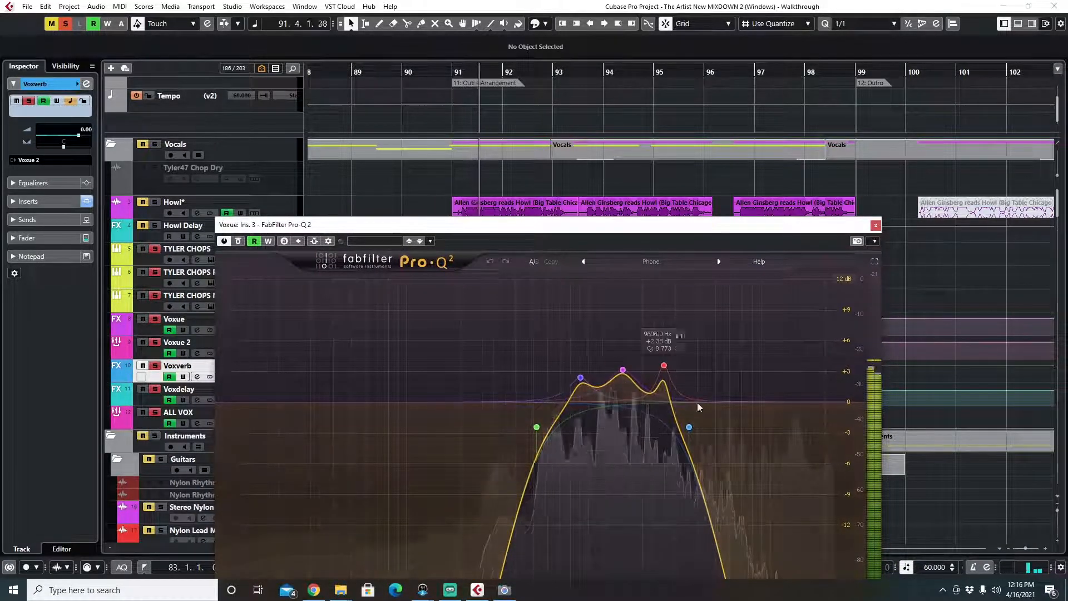
{"action": "left_click_drag", "start_coordinate": [572, 225], "coordinate": [581, 95]}
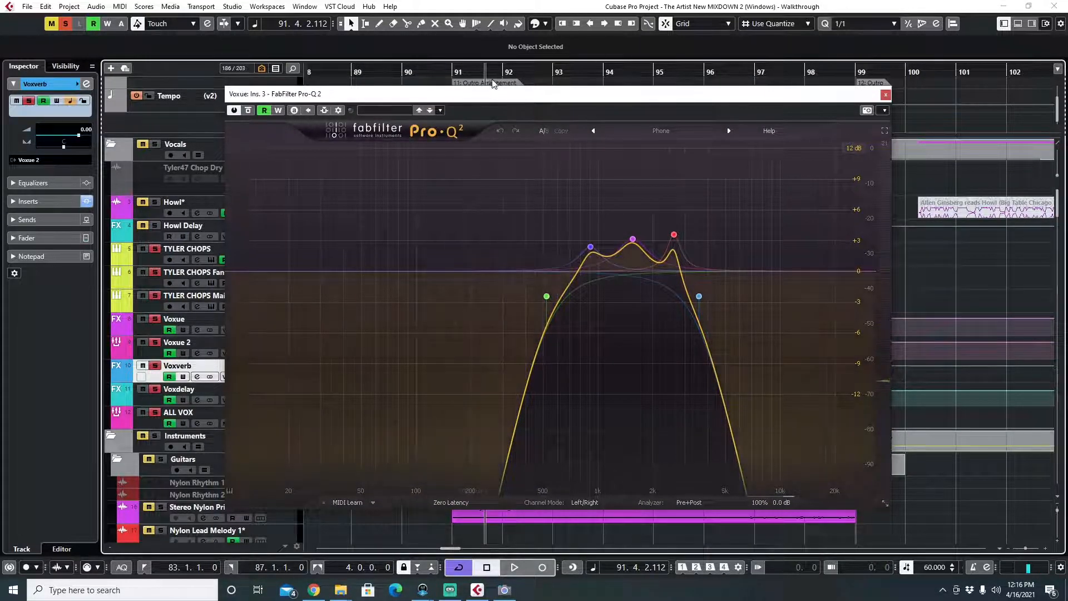
{"action": "left_click_drag", "start_coordinate": [493, 95], "coordinate": [482, 149]}
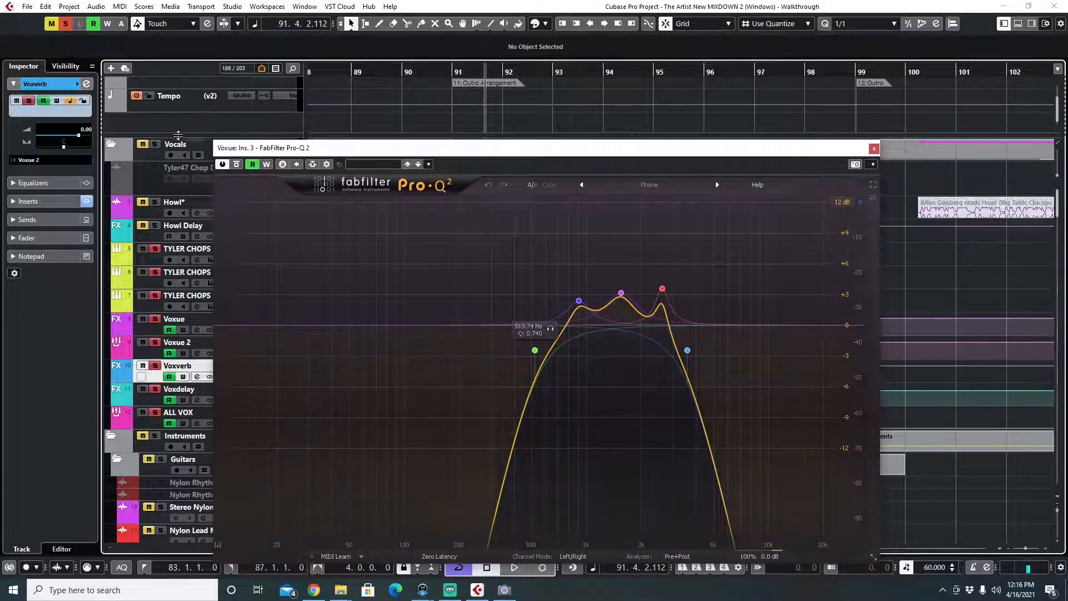
- Deactivate all solos and play the Outro Arrangement in the full mix with Voxue's Pro-Q 2 in view
{"action": "left_click_drag", "start_coordinate": [338, 160], "coordinate": [401, 194]}
{"action": "left_click", "coordinate": [64, 26]}
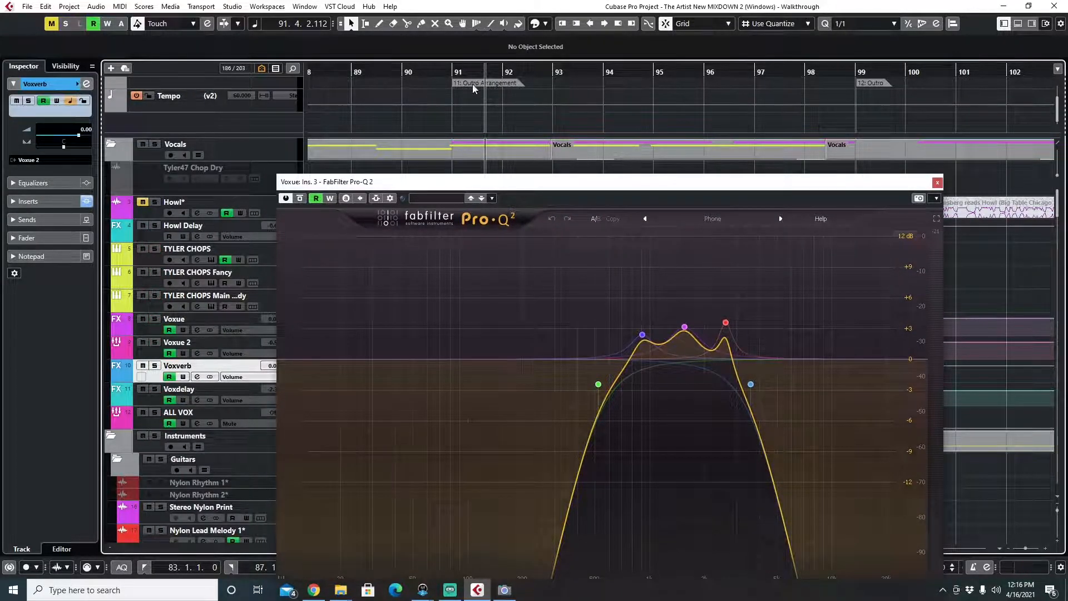
{"action": "key", "text": "space"}
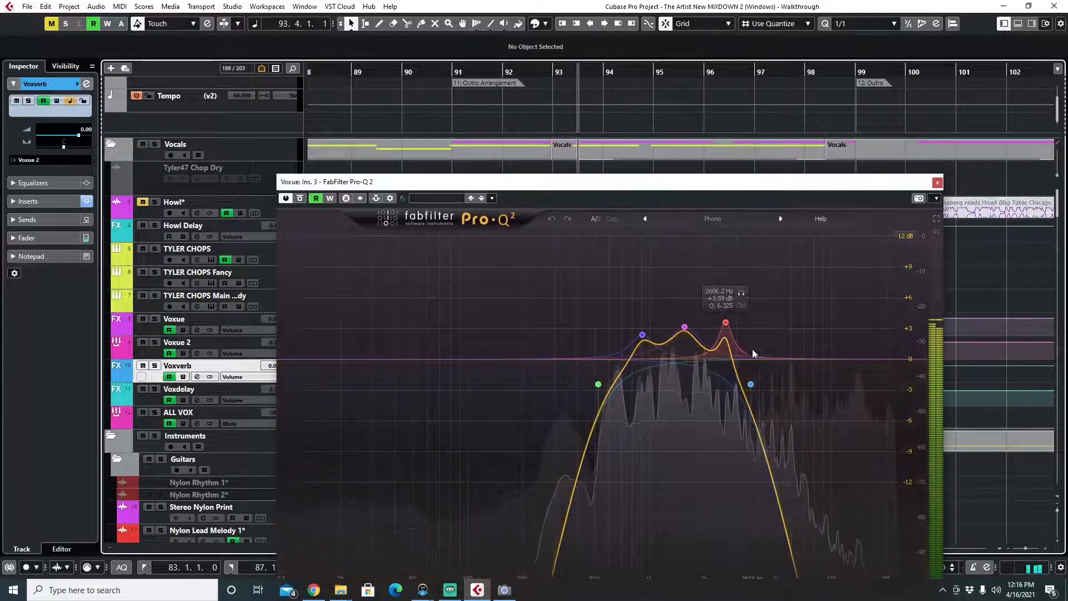
- Close the Pro-Q 2 on Voxue's third insert and bring up the MixConsole
{"action": "key", "text": "space"}
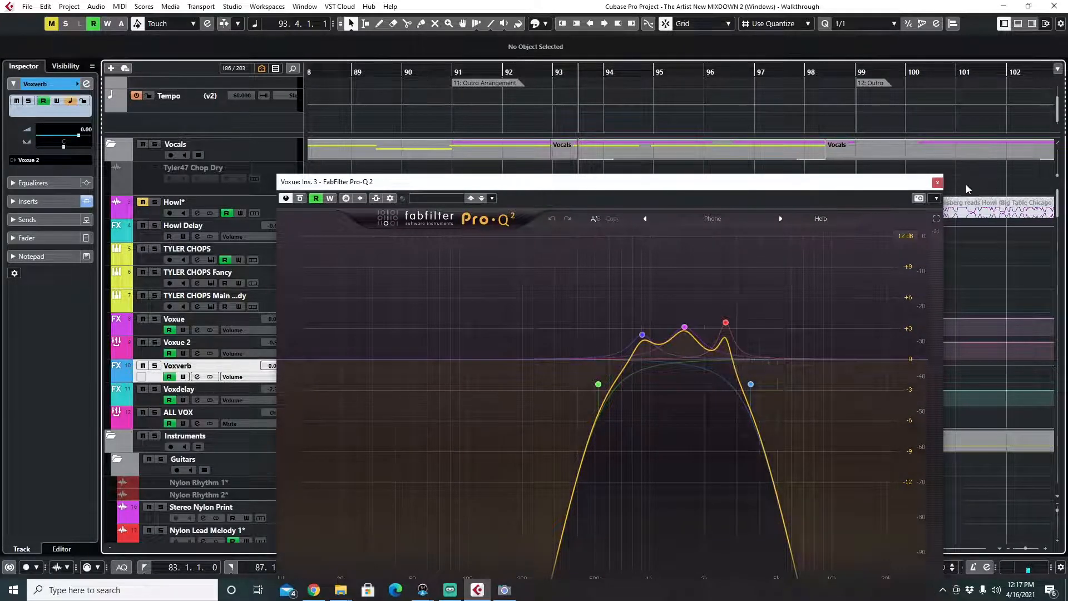
{"action": "left_click", "coordinate": [937, 182]}
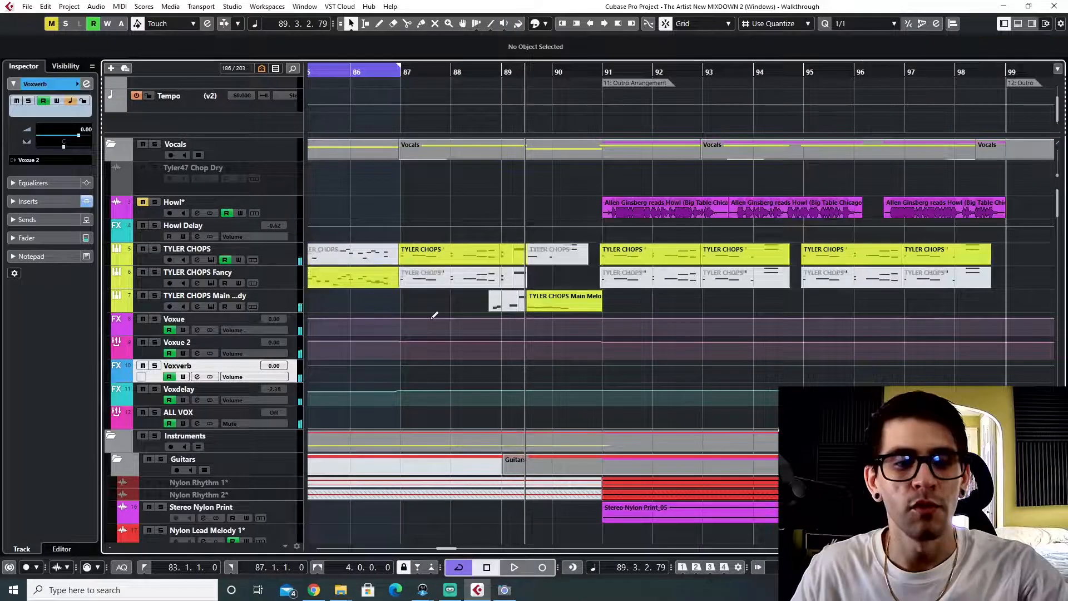
{"action": "key", "text": "F3"}
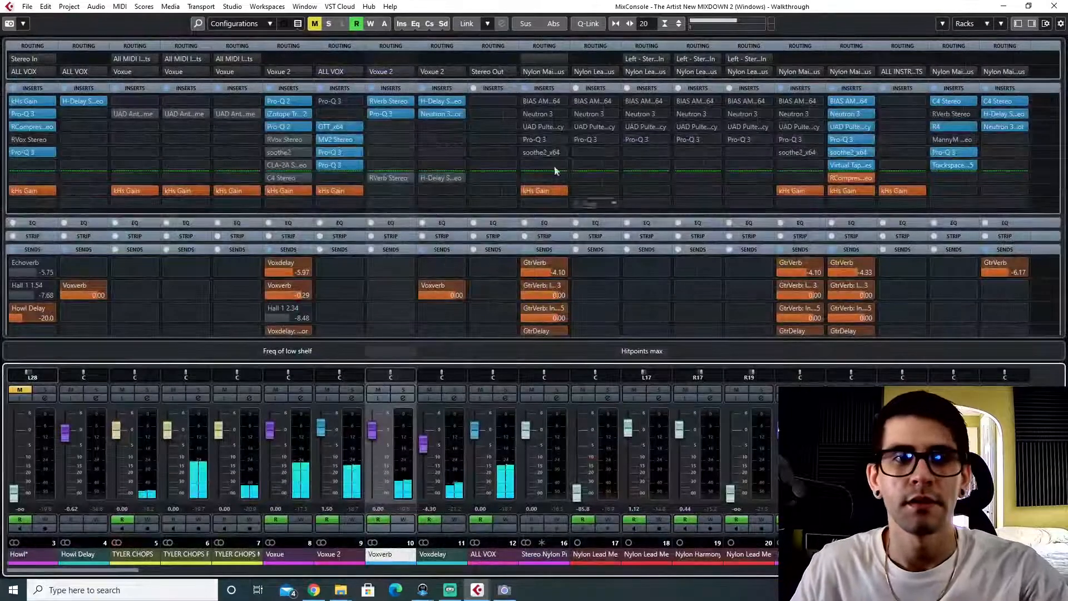
- Open the RVox on Voxue's fourth insert and take it out of bypass while listening
{"action": "left_click", "coordinate": [279, 142]}
{"action": "left_click", "coordinate": [278, 142]}
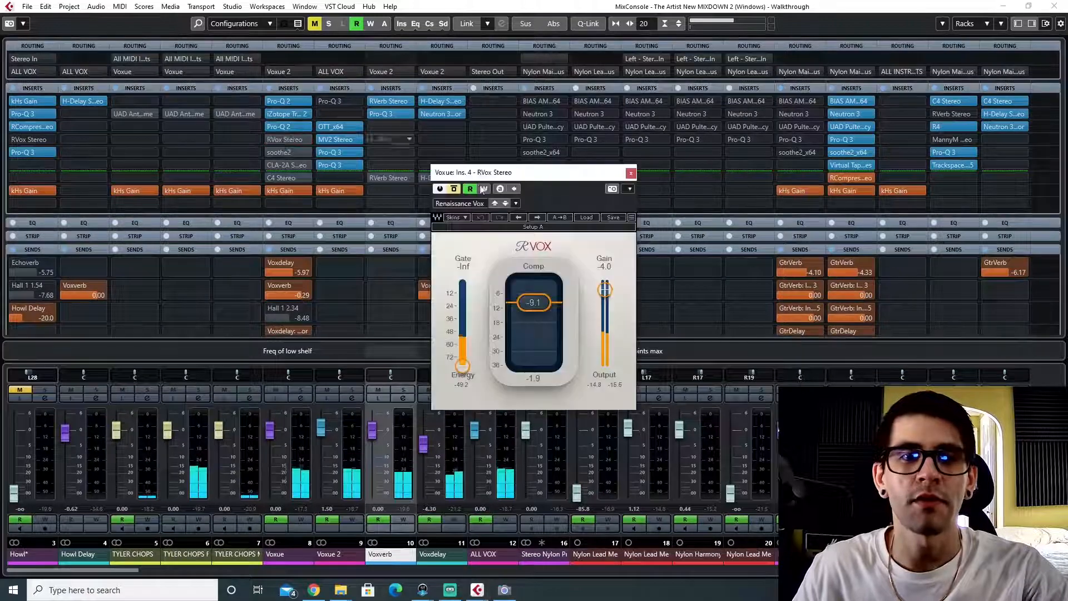
{"action": "left_click_drag", "start_coordinate": [472, 173], "coordinate": [466, 107]}
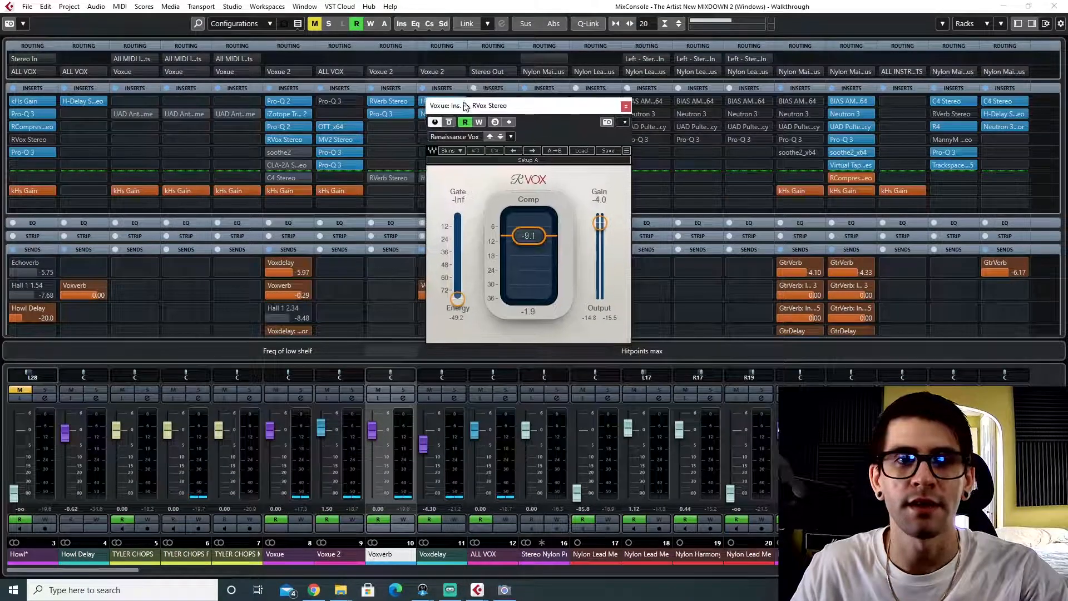
- Activate soothe2 on Voxue's fifth insert, examine its settings and close its window
{"action": "left_click", "coordinate": [270, 151]}
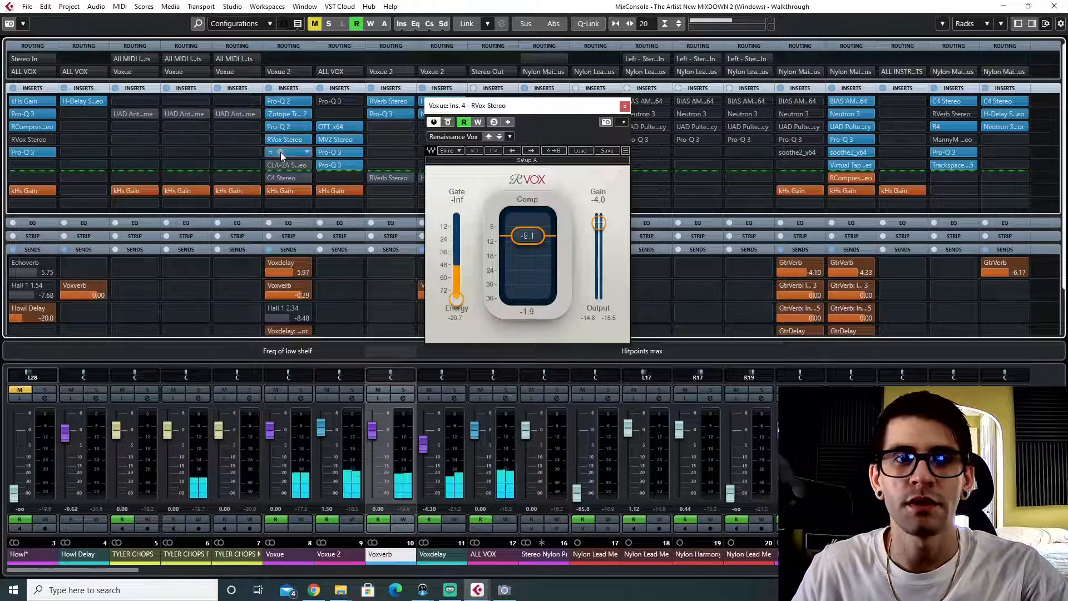
{"action": "left_click", "coordinate": [280, 152]}
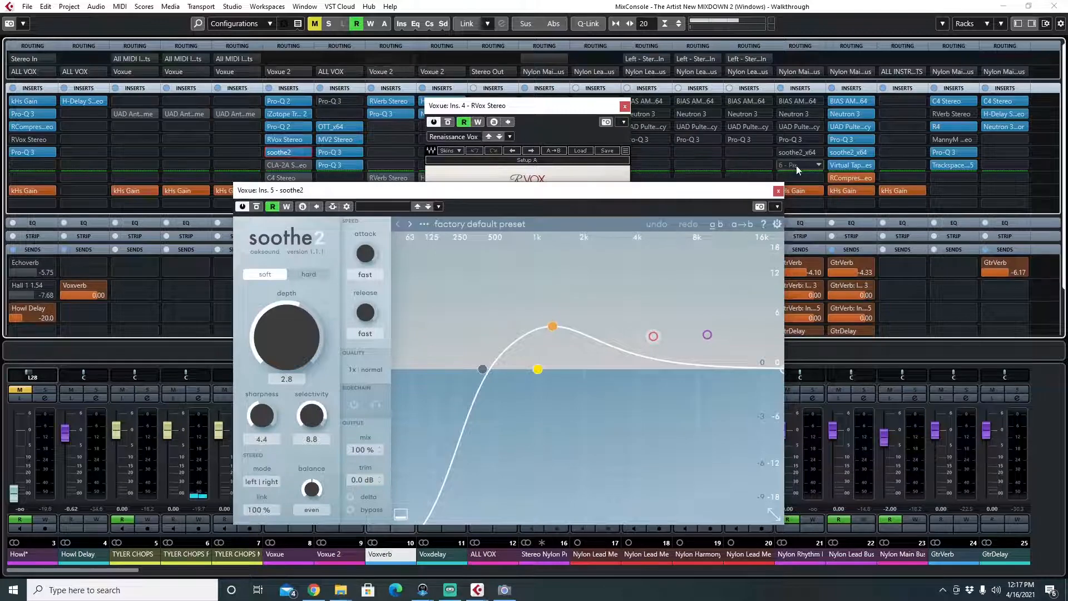
{"action": "left_click", "coordinate": [777, 193]}
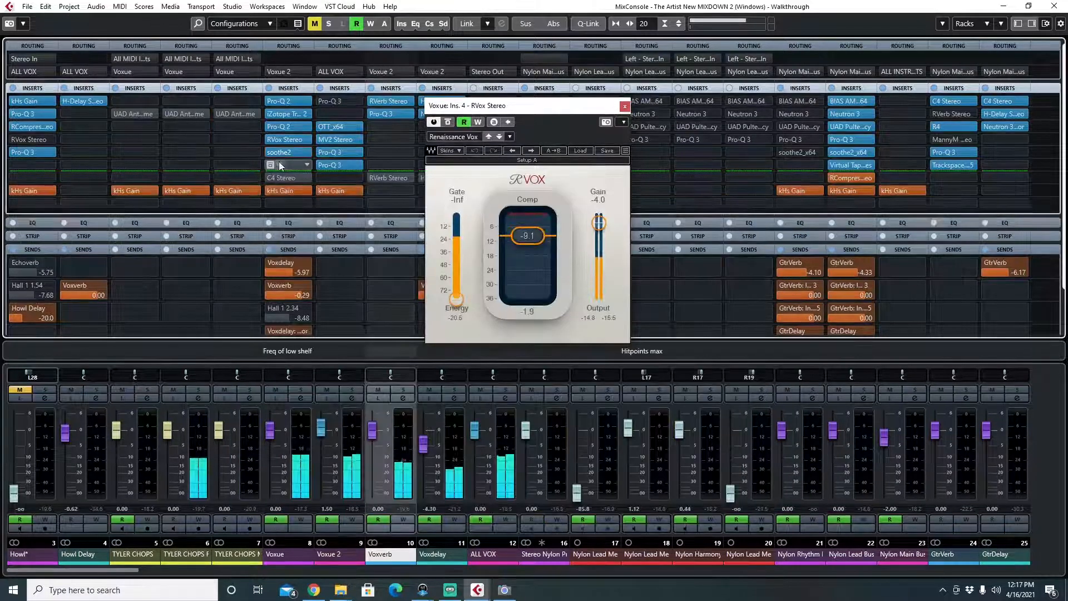
- Open and activate the CLA-2A on Voxue's sixth insert and close the RVox window
{"action": "left_click", "coordinate": [285, 165]}
{"action": "left_click_drag", "start_coordinate": [312, 153], "coordinate": [469, 139]}
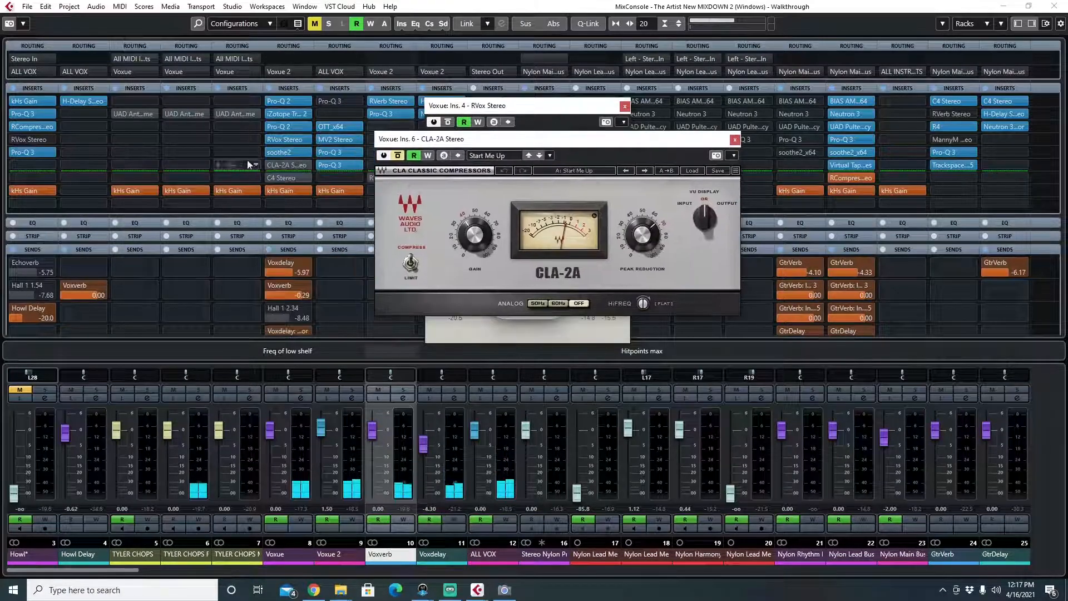
{"action": "left_click", "coordinate": [271, 166]}
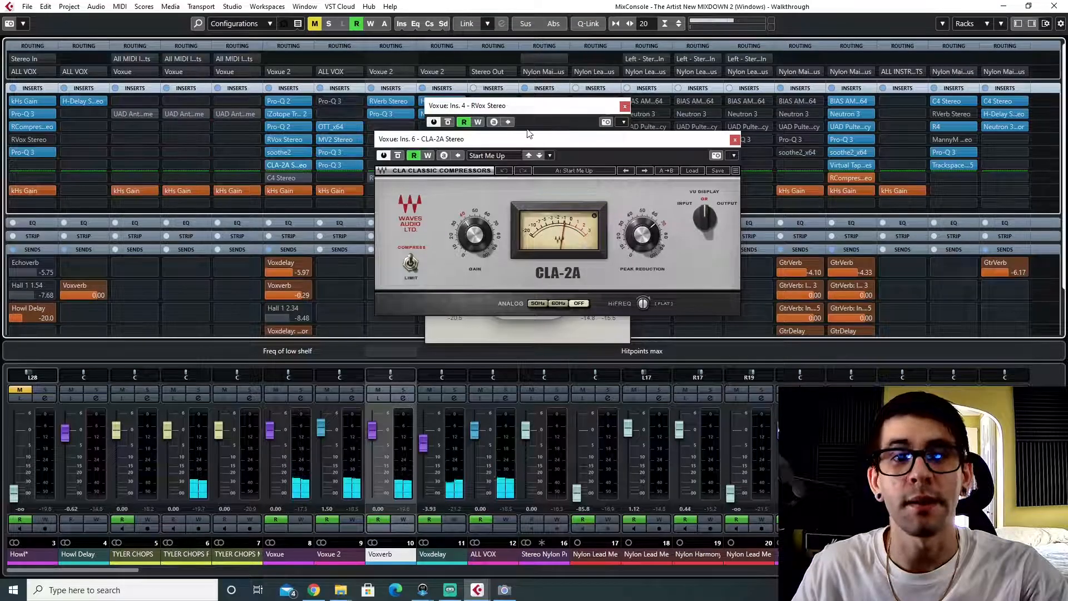
{"action": "left_click_drag", "start_coordinate": [525, 143], "coordinate": [504, 116]}
{"action": "left_click", "coordinate": [625, 106]}
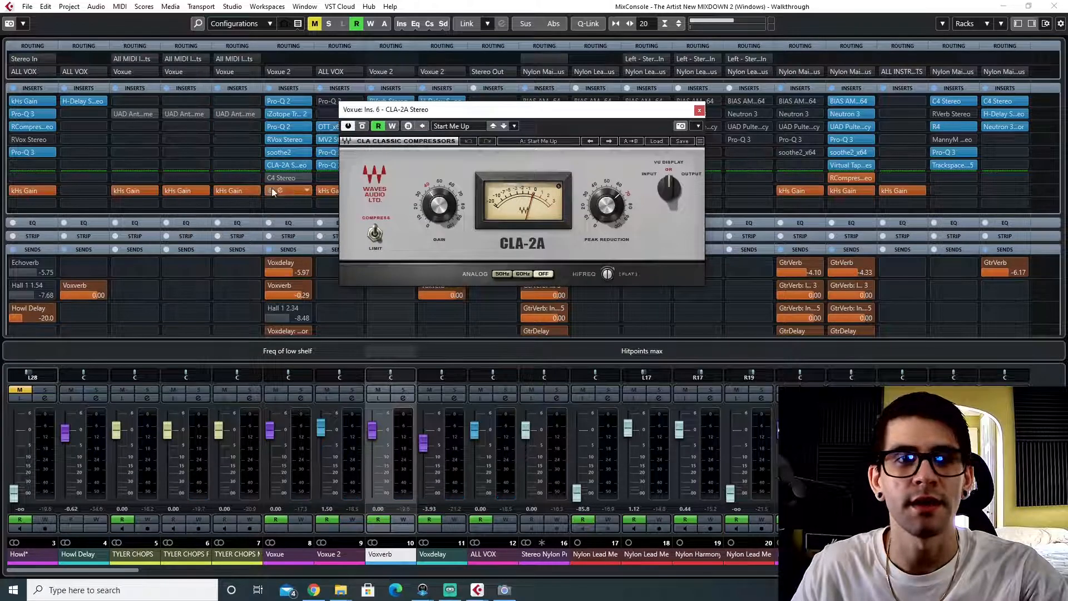
- Open the C4 on Voxue's seventh insert, take it out of bypass and examine its multiband settings
{"action": "left_click", "coordinate": [281, 177]}
{"action": "left_click", "coordinate": [269, 177]}
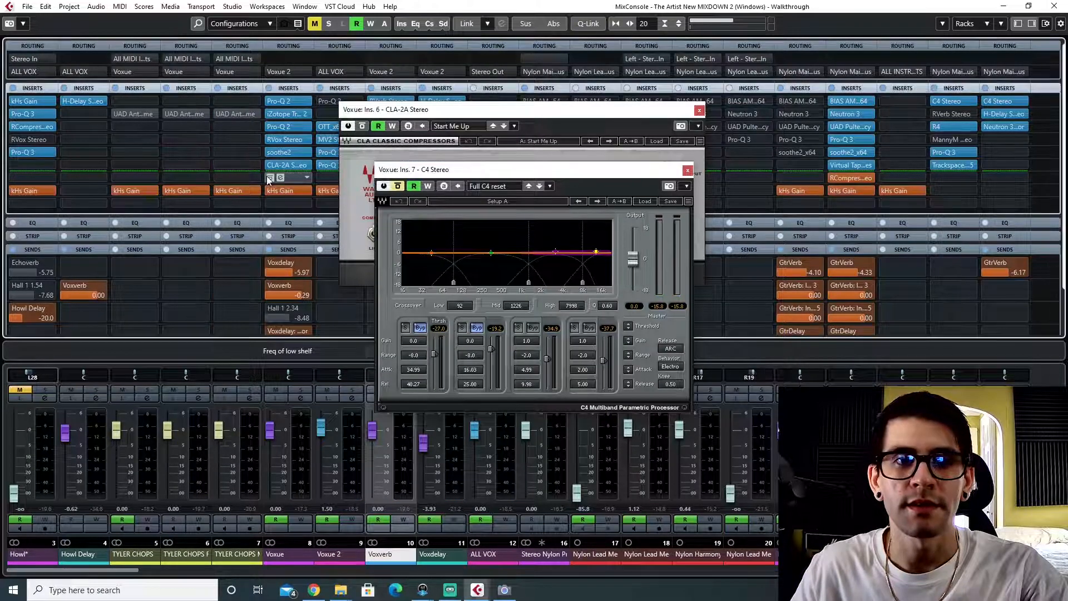
{"action": "left_click_drag", "start_coordinate": [434, 169], "coordinate": [392, 116]}
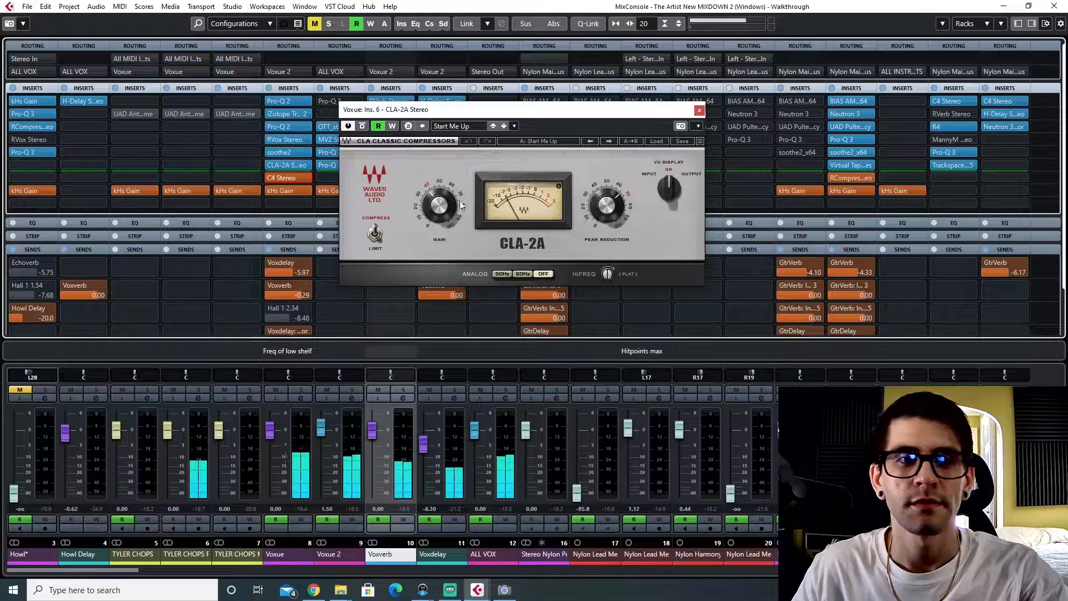
- Move the CLA-2A window aside and open the OTT on Voxue 2's third insert to examine its settings
{"action": "left_click_drag", "start_coordinate": [444, 119], "coordinate": [616, 120]}
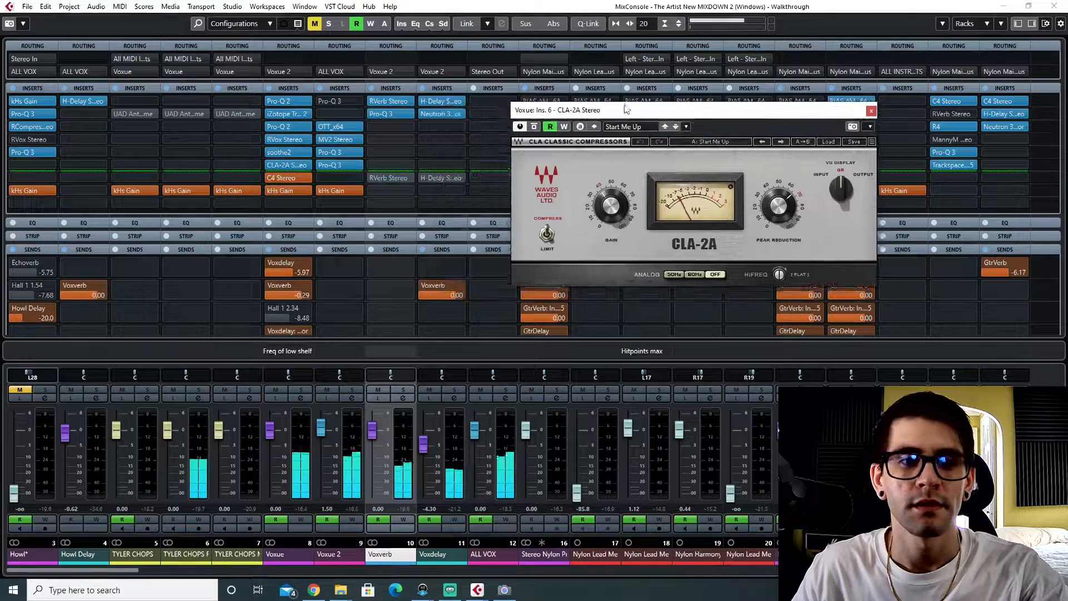
{"action": "left_click", "coordinate": [331, 129]}
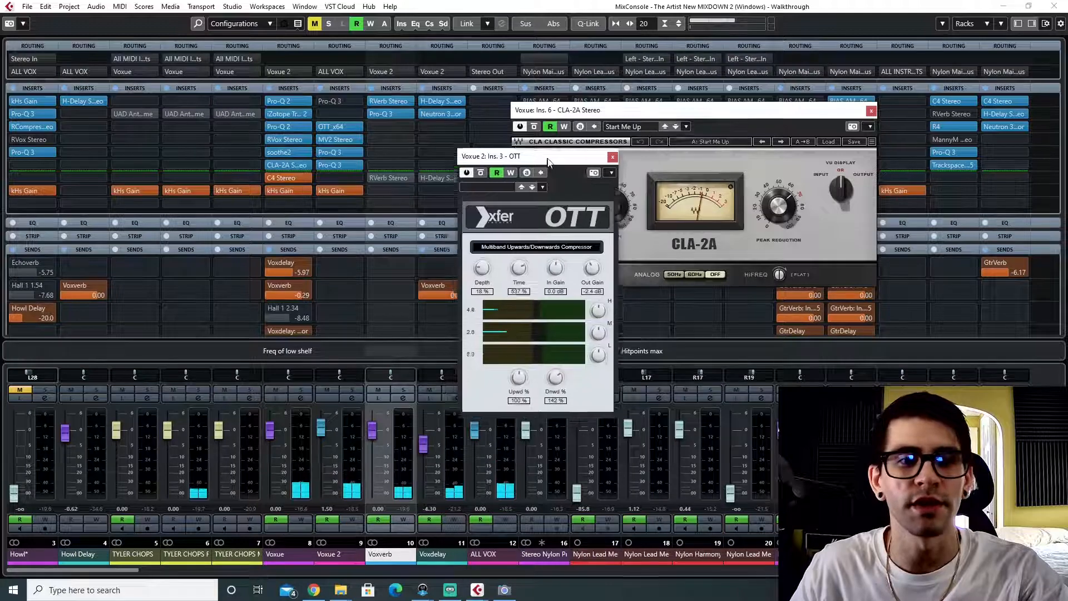
{"action": "left_click", "coordinate": [330, 555]}
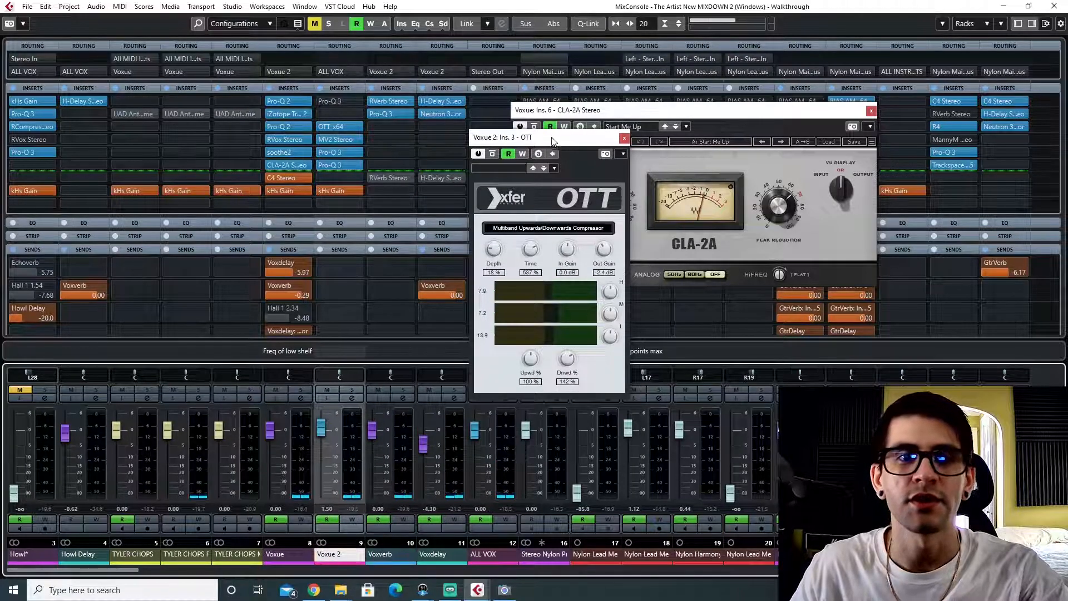
{"action": "left_click_drag", "start_coordinate": [551, 137], "coordinate": [532, 93]}
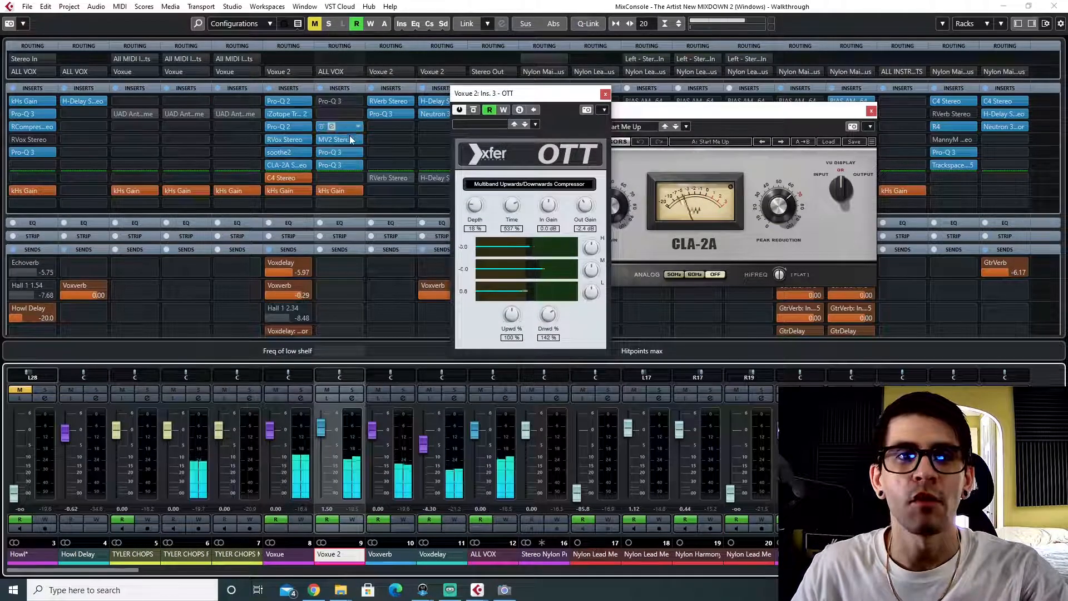
- Bypass the OTT, the MV2 and both active Pro-Q 3 inserts on Voxue 2 for comparison
{"action": "left_click", "coordinate": [322, 126]}
{"action": "left_click", "coordinate": [322, 139]}
{"action": "left_click", "coordinate": [322, 165]}
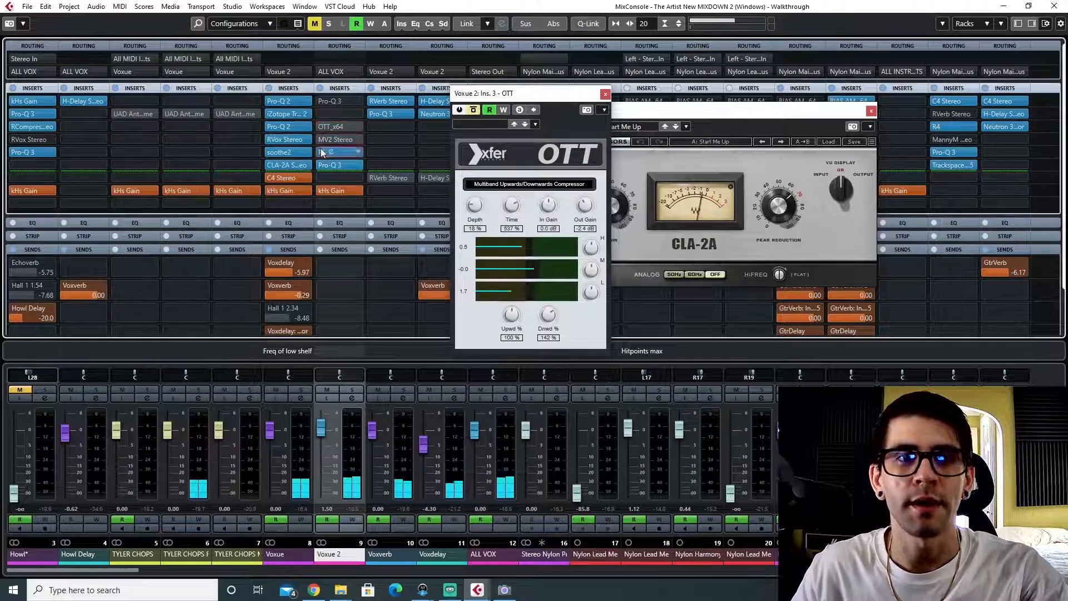
{"action": "left_click", "coordinate": [322, 152]}
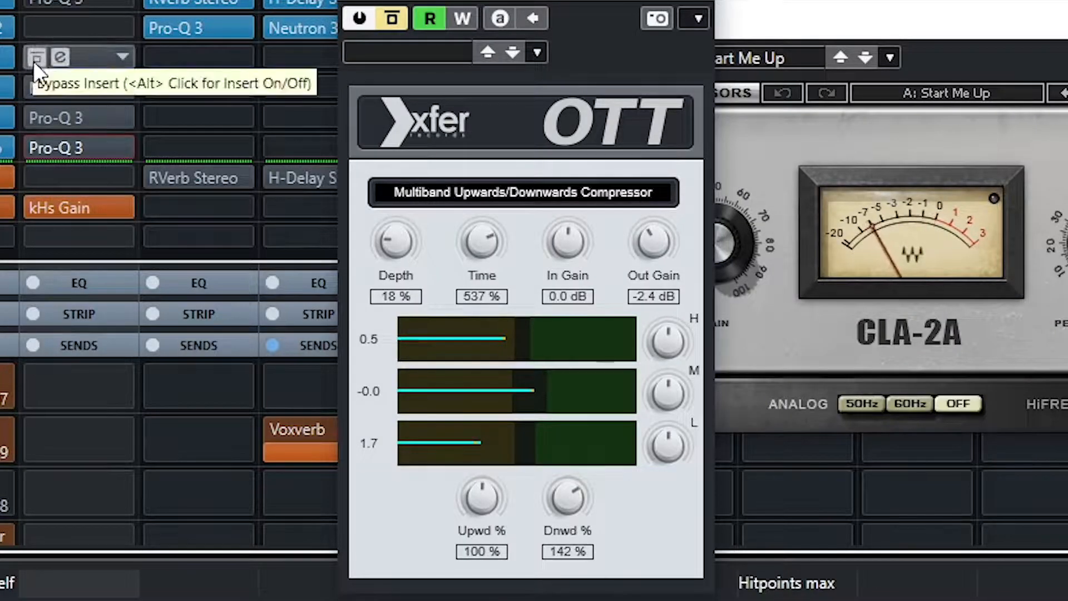
- Reactivate Voxue 2's OTT and MV2 and open the MV2 to examine its levels
{"action": "left_click", "coordinate": [35, 61]}
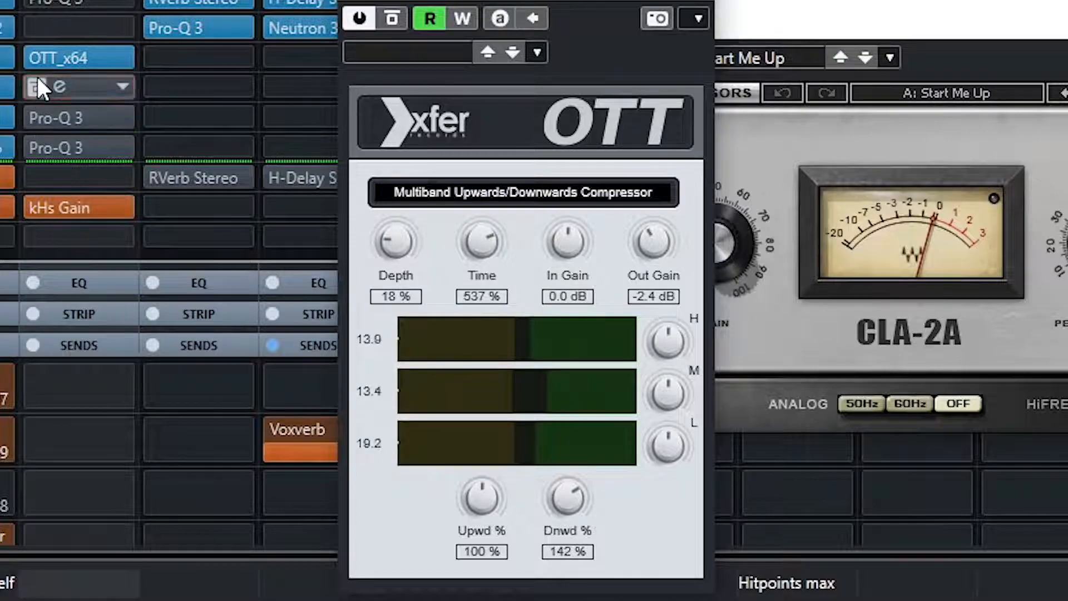
{"action": "left_click", "coordinate": [55, 86]}
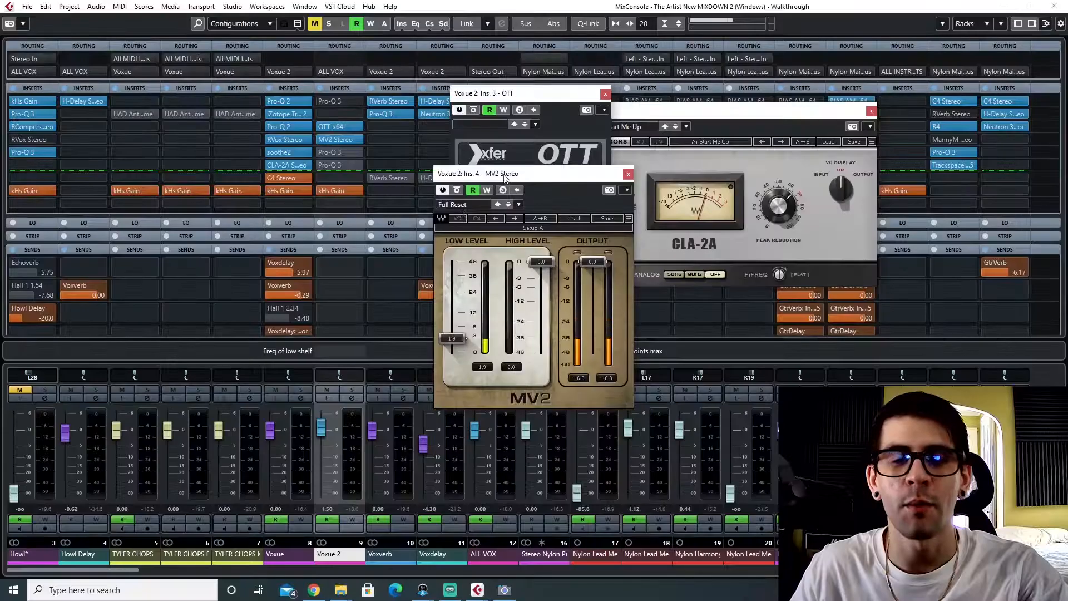
{"action": "left_click_drag", "start_coordinate": [505, 177], "coordinate": [447, 203]}
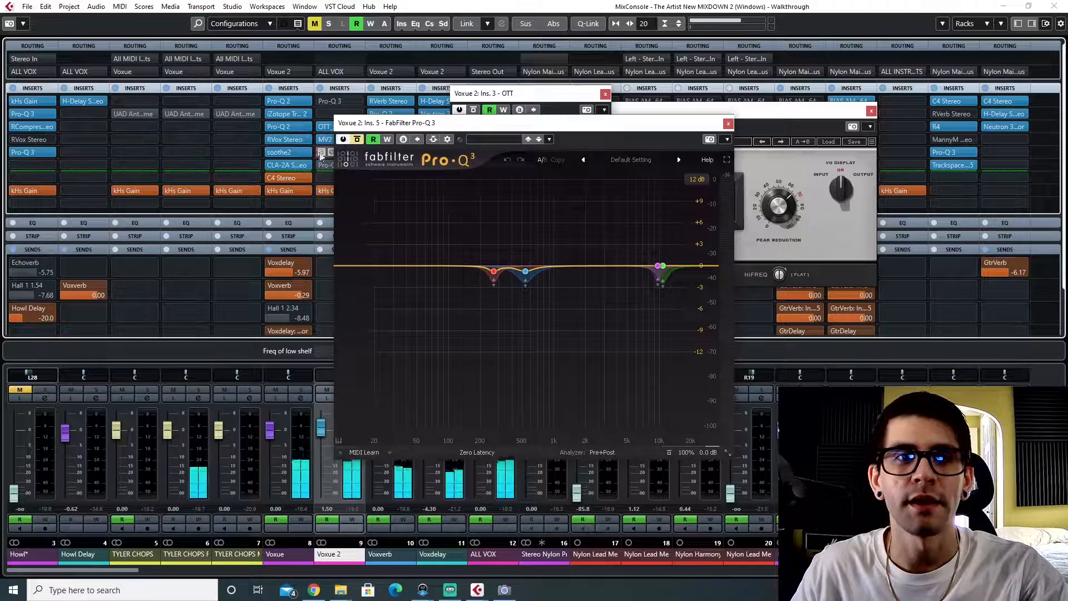
- Reactivate the Pro-Q 3 on Voxue 2's fifth insert and audition its 269 Hz and 533 Hz bands in isolation
{"action": "left_click_drag", "start_coordinate": [439, 126], "coordinate": [529, 119]}
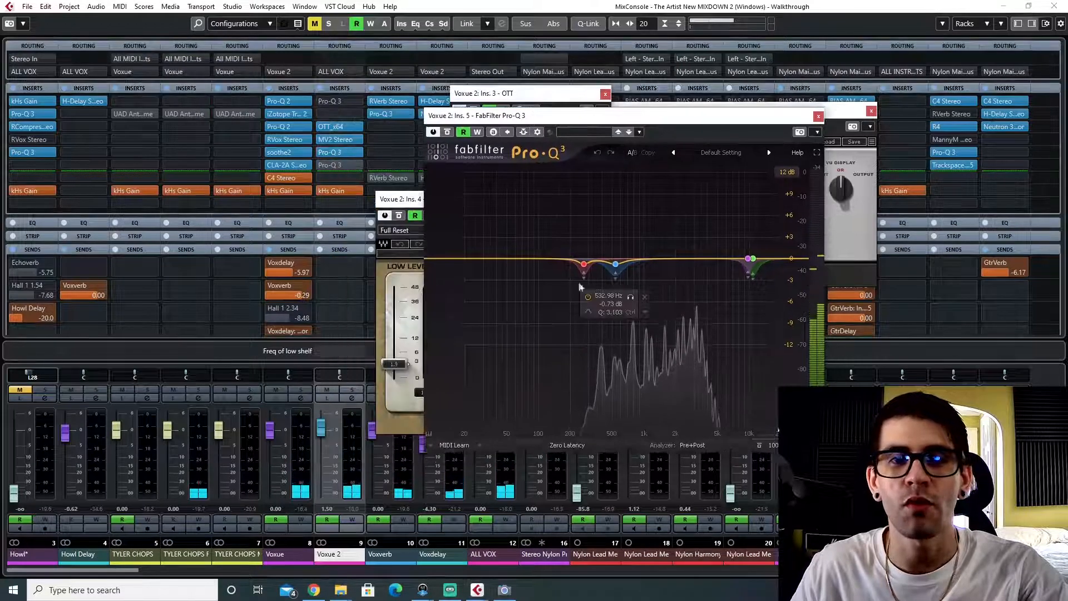
{"action": "left_click", "coordinate": [584, 266]}
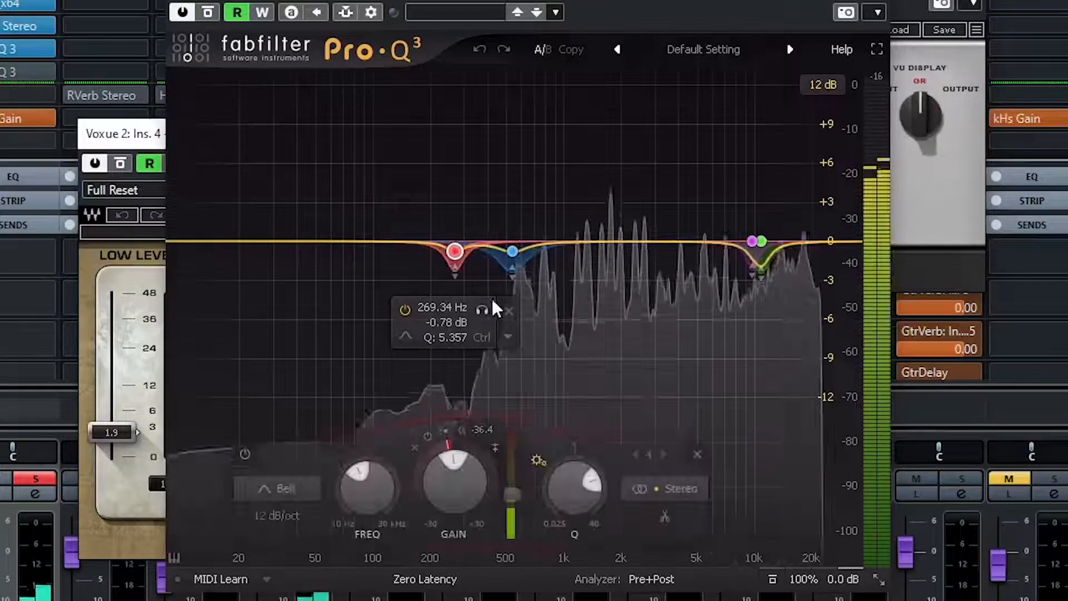
{"action": "left_click", "coordinate": [482, 310]}
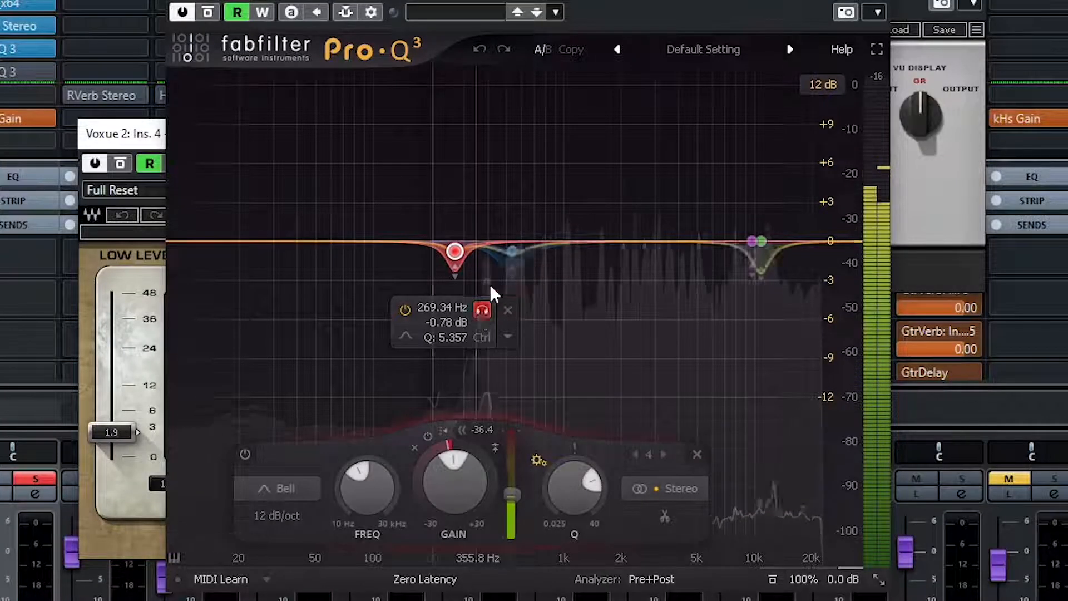
{"action": "left_click", "coordinate": [513, 251]}
{"action": "left_click", "coordinate": [540, 310]}
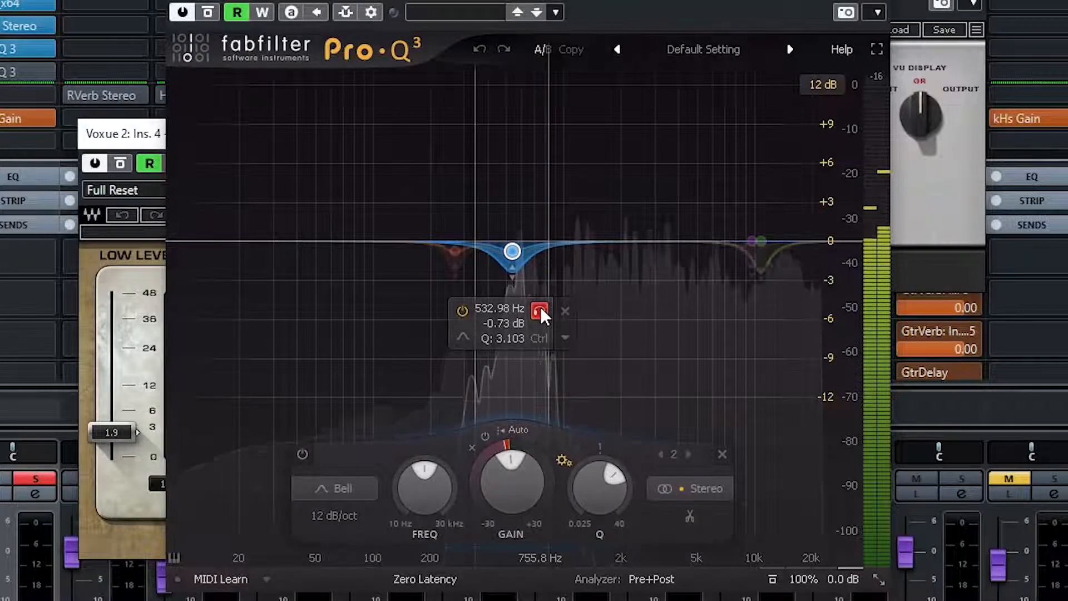
{"action": "left_click", "coordinate": [539, 310]}
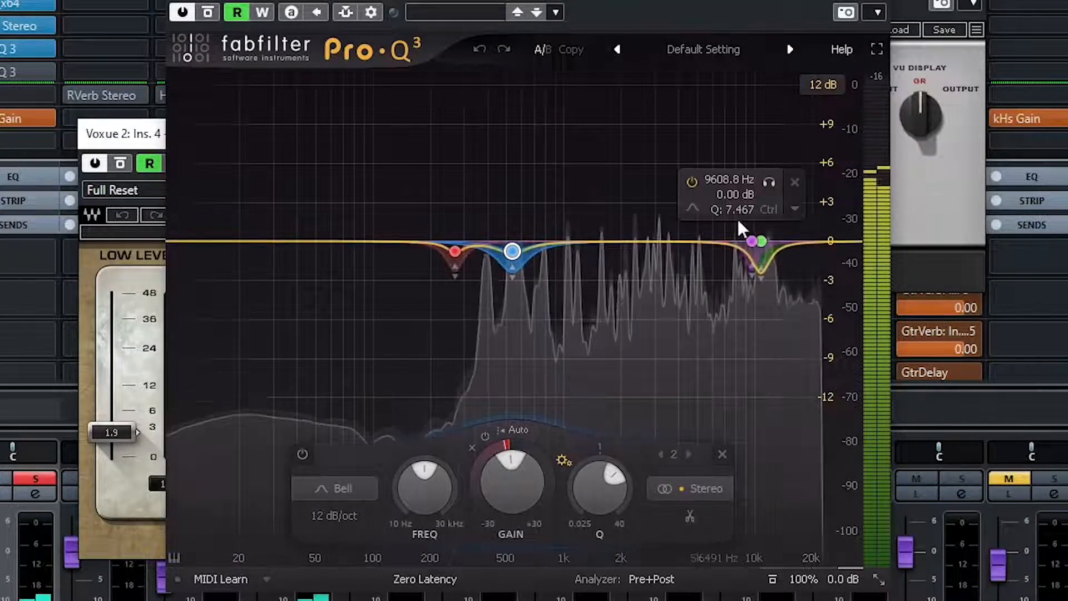
- Audition the 9.6 kHz and 10.8 kHz bands of Voxue 2's fifth-insert Pro-Q 3 in isolation
{"action": "left_click", "coordinate": [751, 241]}
{"action": "left_click", "coordinate": [770, 183]}
{"action": "left_click", "coordinate": [772, 183]}
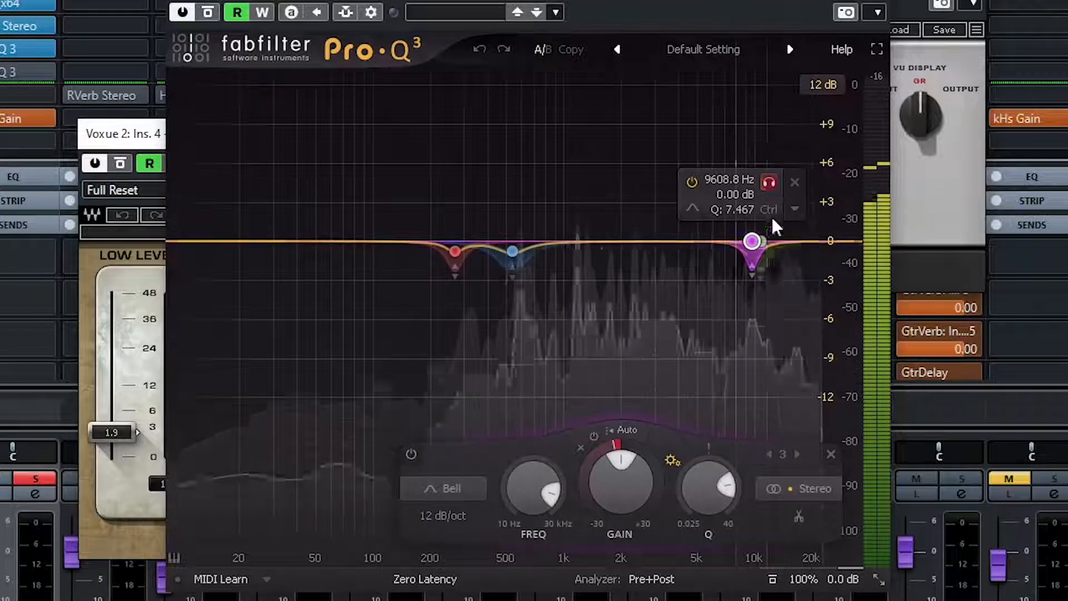
{"action": "left_click", "coordinate": [764, 241]}
{"action": "left_click", "coordinate": [767, 182]}
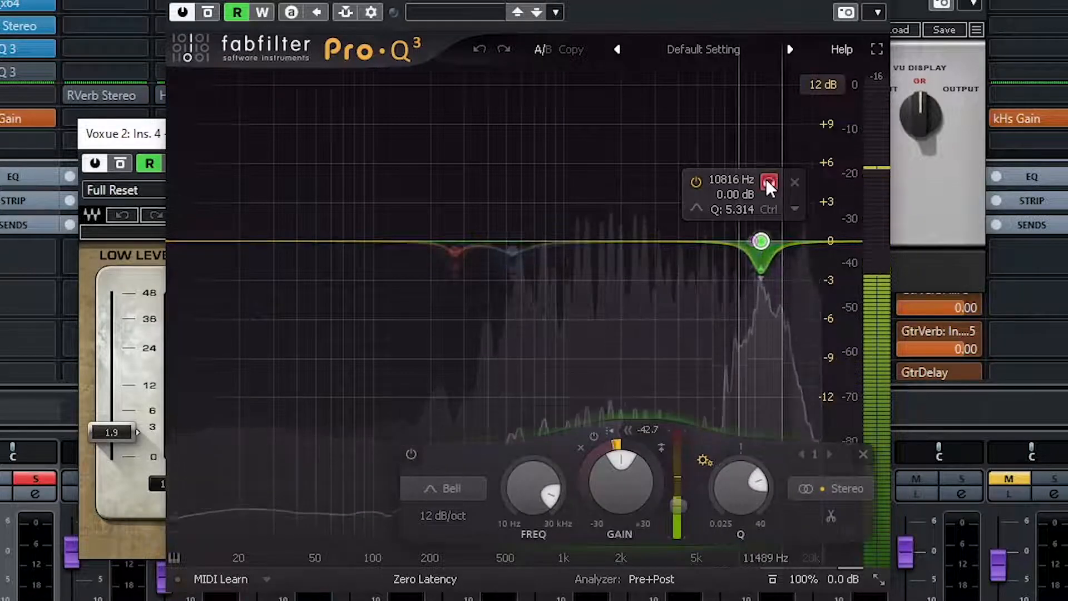
{"action": "left_click", "coordinate": [768, 182]}
{"action": "left_click", "coordinate": [752, 241]}
{"action": "left_click", "coordinate": [769, 182]}
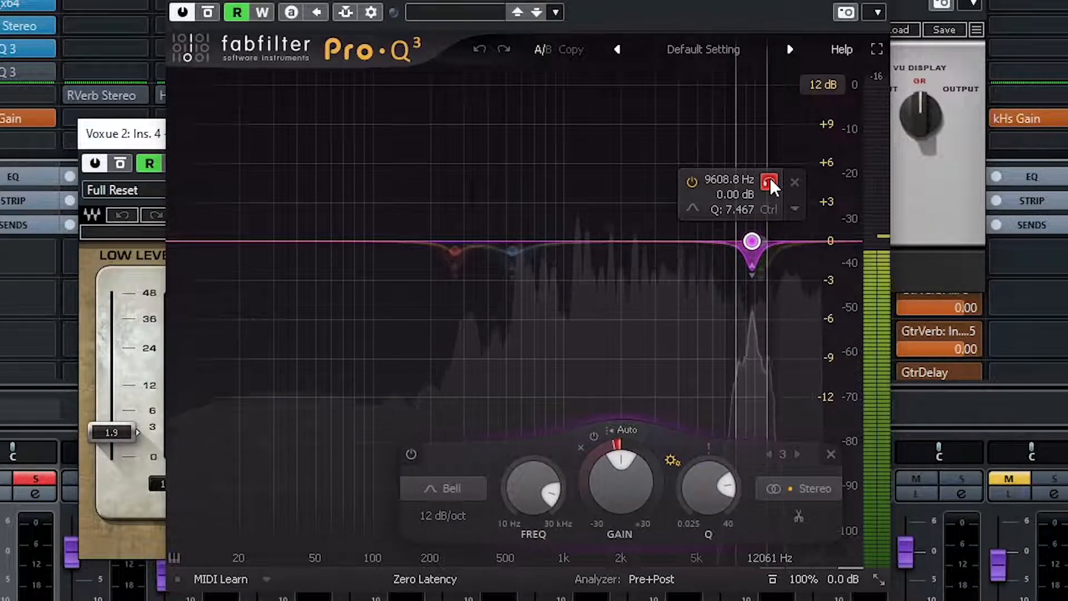
{"action": "left_click", "coordinate": [769, 181]}
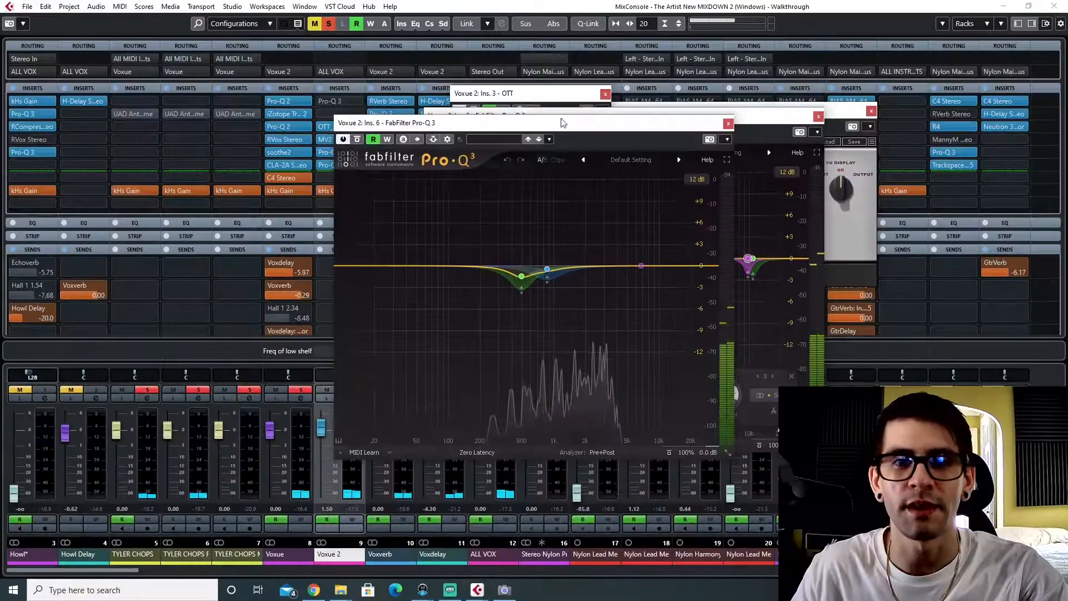
- Place Voxue 2's sixth-insert Pro-Q 3 beside the other one and audition its 492 Hz band during playback
{"action": "left_click_drag", "start_coordinate": [572, 123], "coordinate": [396, 140]}
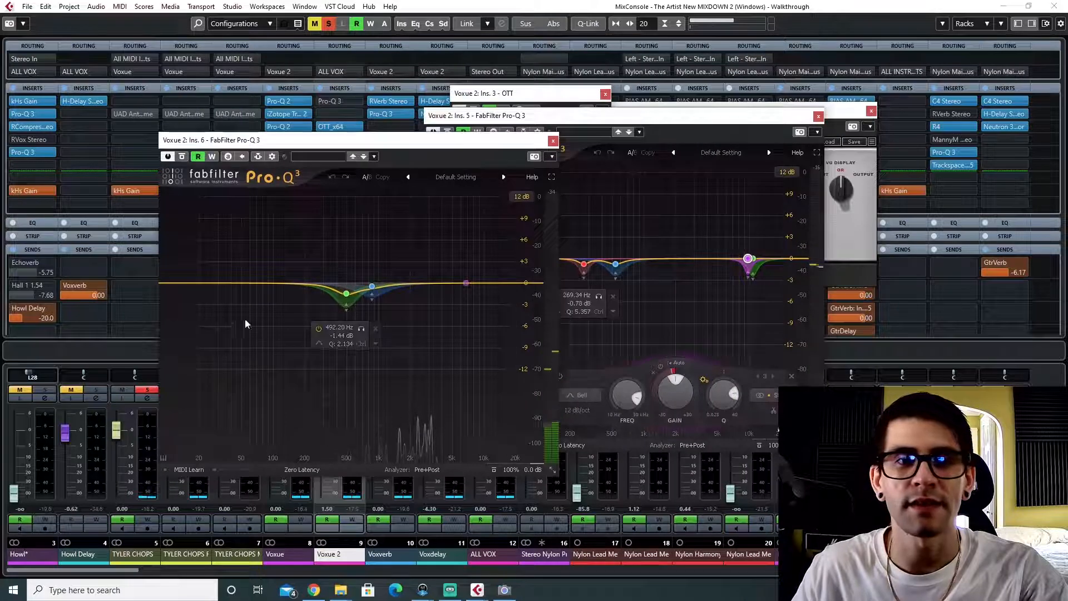
{"action": "left_click", "coordinate": [346, 293]}
{"action": "key", "text": "space"}
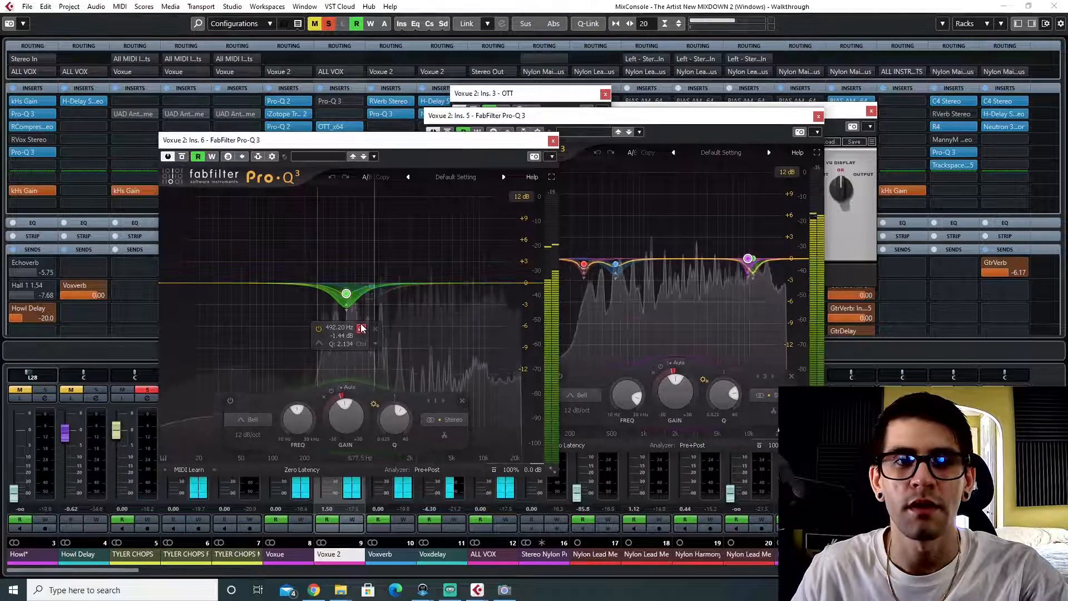
- Close both Pro-Q 3 windows of Voxue 2 and deactivate all solos
{"action": "left_click", "coordinate": [554, 141]}
{"action": "left_click", "coordinate": [818, 116]}
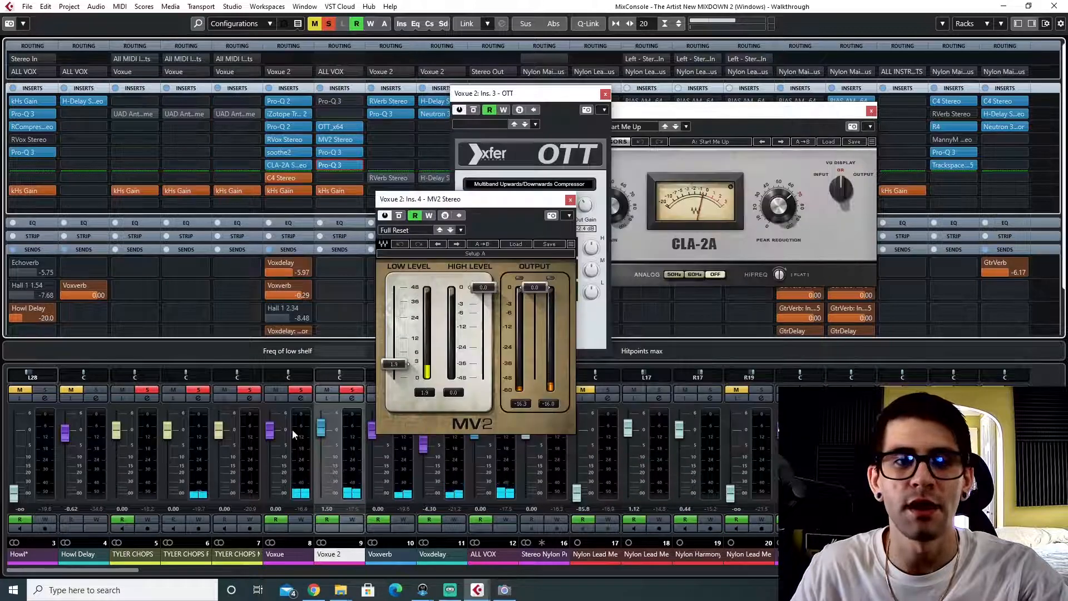
{"action": "left_click", "coordinate": [327, 23]}
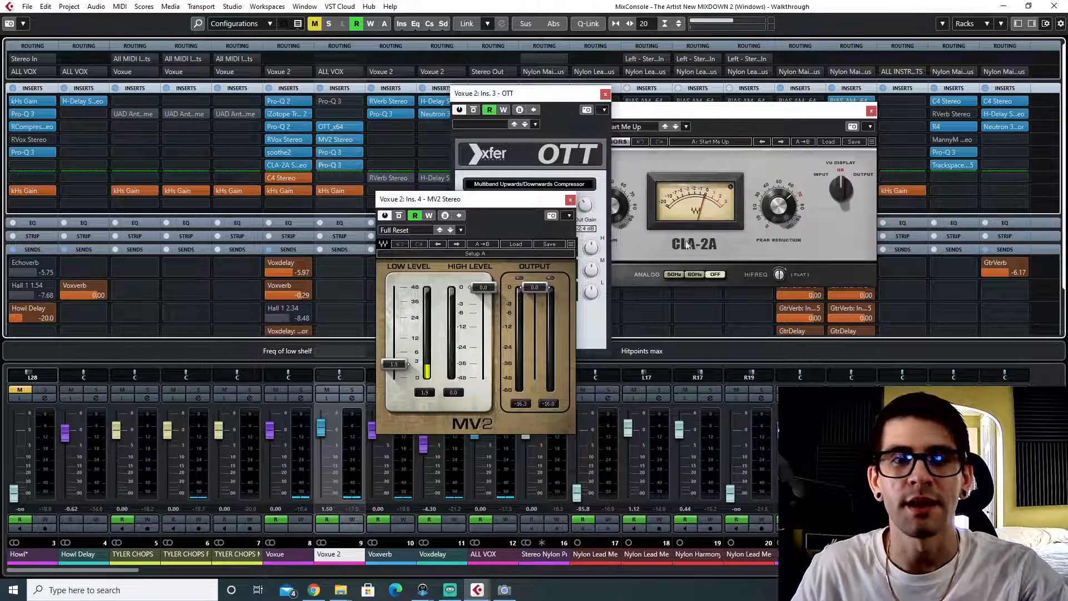
- Close the MV2 and OTT windows of Voxue 2 and the CLA-2A window of Voxue
{"action": "left_click", "coordinate": [570, 199]}
{"action": "left_click", "coordinate": [606, 93]}
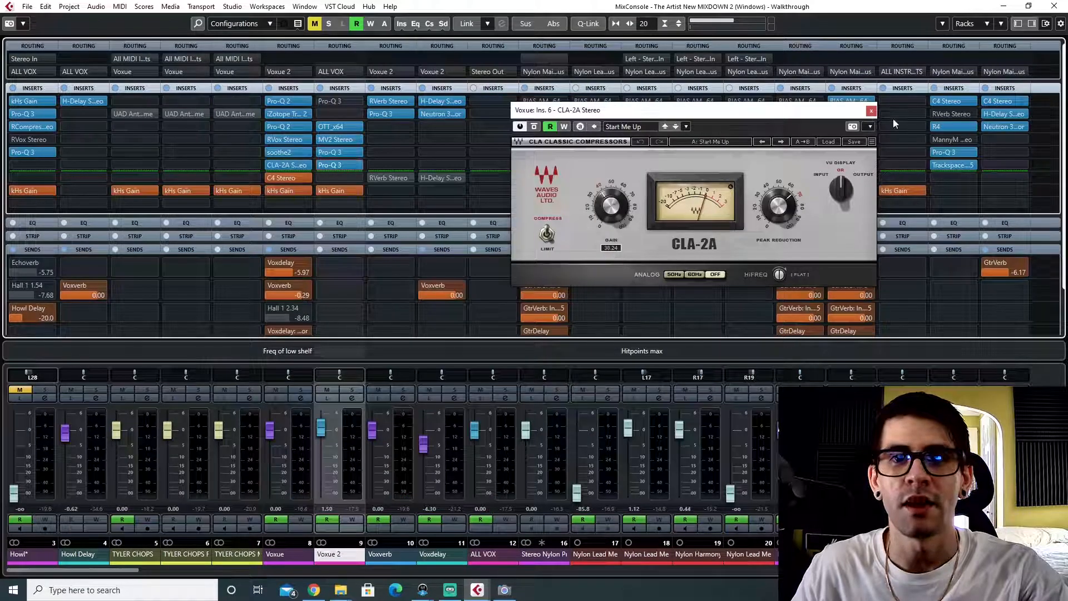
{"action": "left_click", "coordinate": [872, 111]}
- Audition playback with the Voxue and Voxue 2 effects bypassed, raising Voxue 2's fader to 5.27 and returning it to 1.50
{"action": "key", "text": "space"}
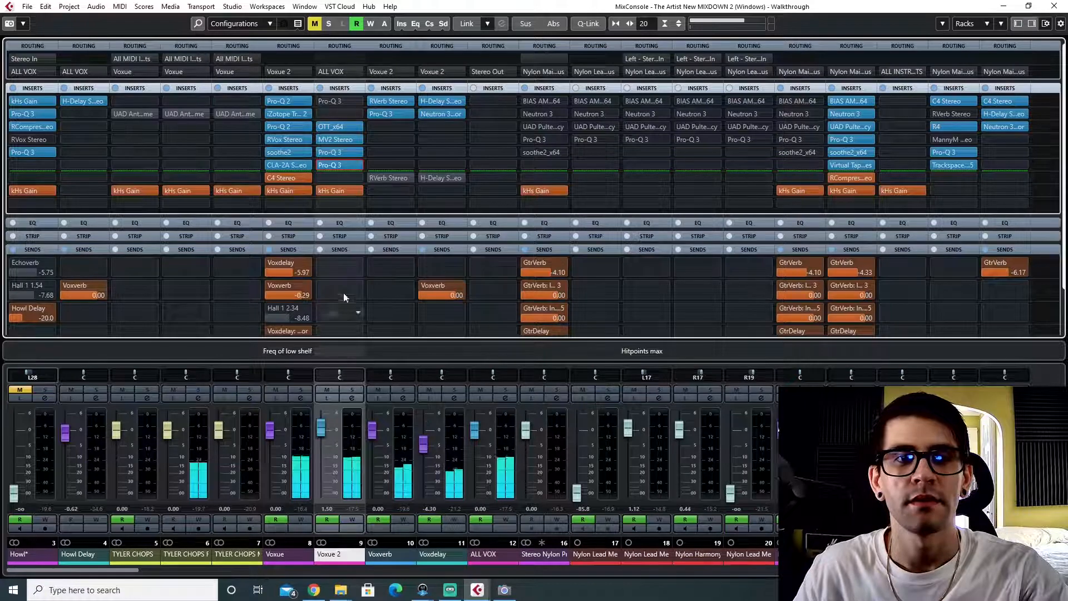
{"action": "left_click", "coordinate": [320, 165]}
{"action": "left_click", "coordinate": [320, 153]}
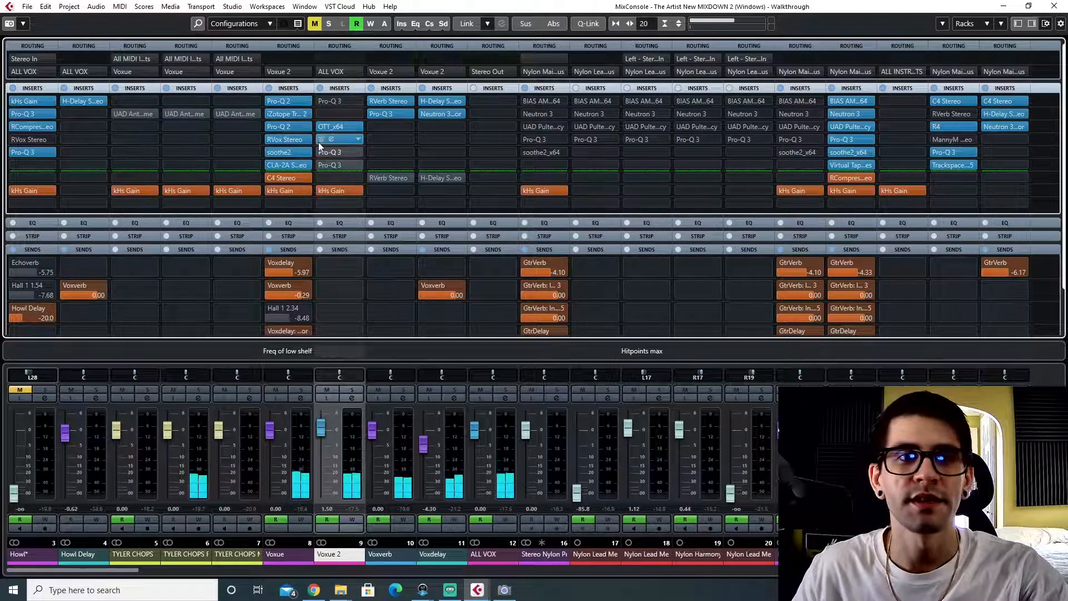
{"action": "left_click", "coordinate": [320, 140]}
{"action": "left_click", "coordinate": [319, 126]}
{"action": "left_click_drag", "start_coordinate": [322, 418], "coordinate": [323, 417]}
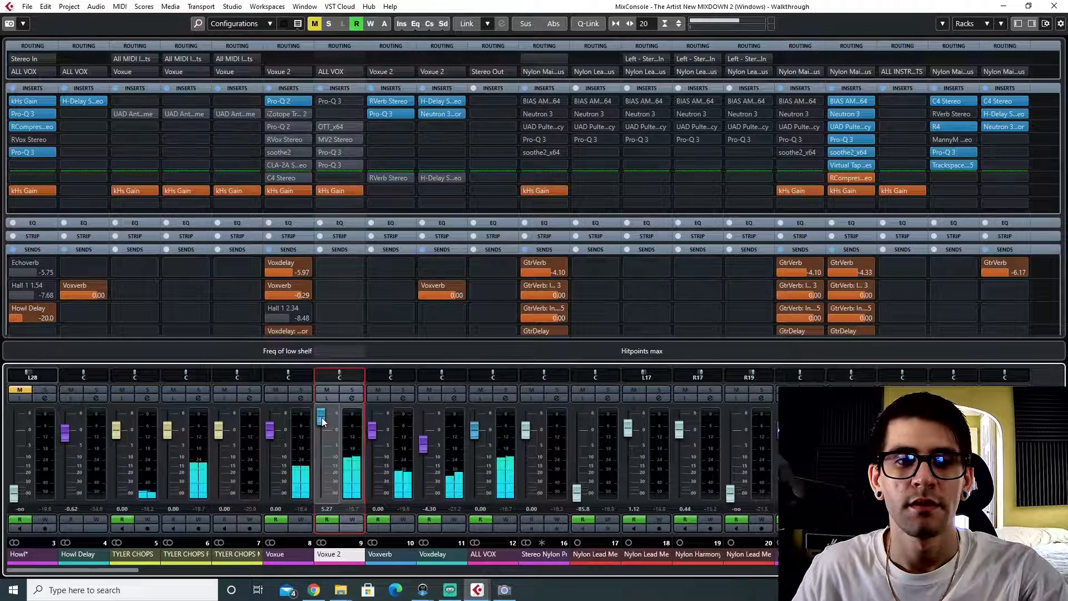
{"action": "left_click_drag", "start_coordinate": [323, 421], "coordinate": [323, 432]}
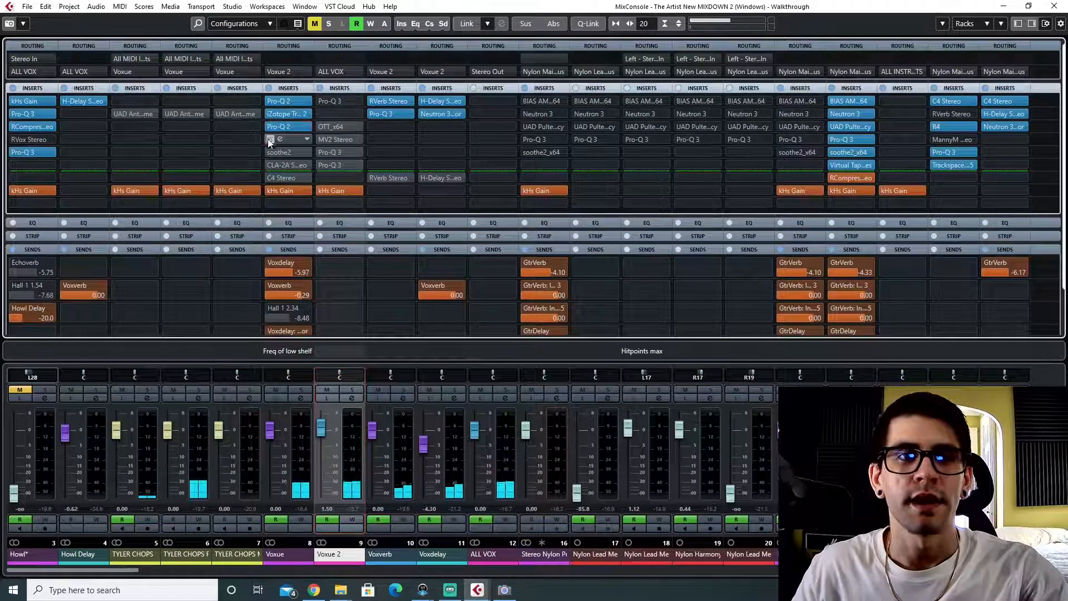
- Reactivate the bypassed Voxue and Voxue 2 inserts, including soothe2, CLA-2A, C4, Pro-Q 3, MV2 and OTT, and audition the processed sound
{"action": "left_click", "coordinate": [269, 155]}
{"action": "left_click", "coordinate": [270, 166]}
{"action": "left_click", "coordinate": [272, 177]}
{"action": "left_click", "coordinate": [321, 165]}
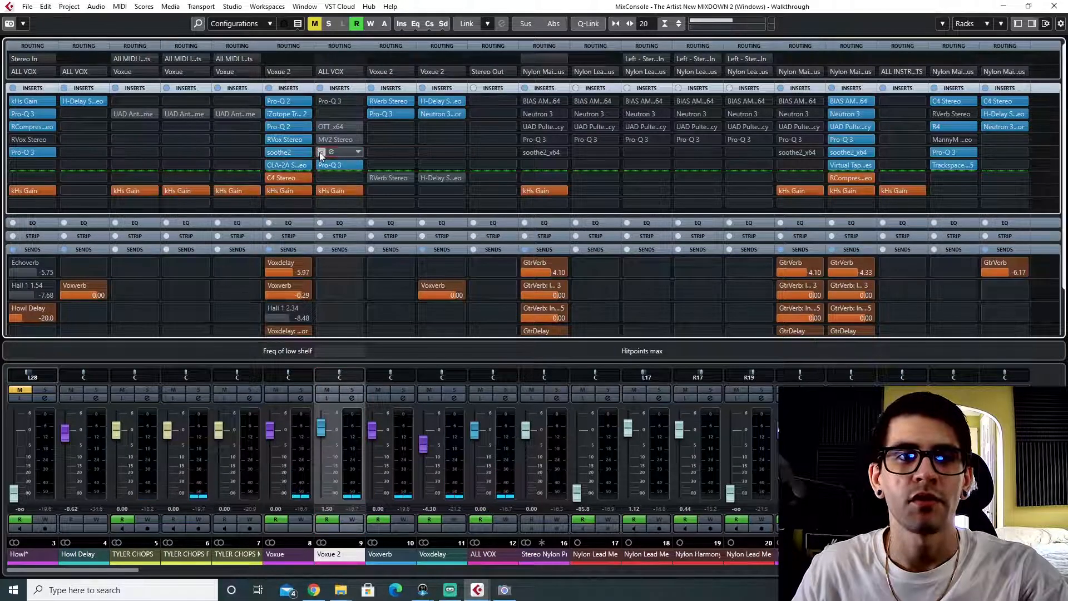
{"action": "left_click", "coordinate": [319, 140]}
{"action": "left_click", "coordinate": [318, 126]}
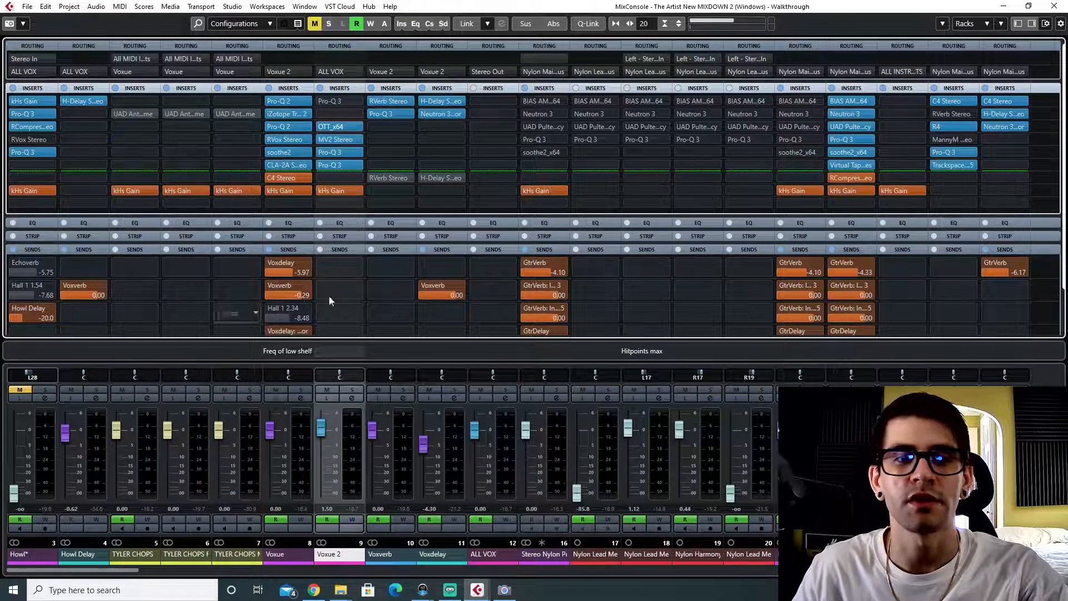
{"action": "key", "text": "space"}
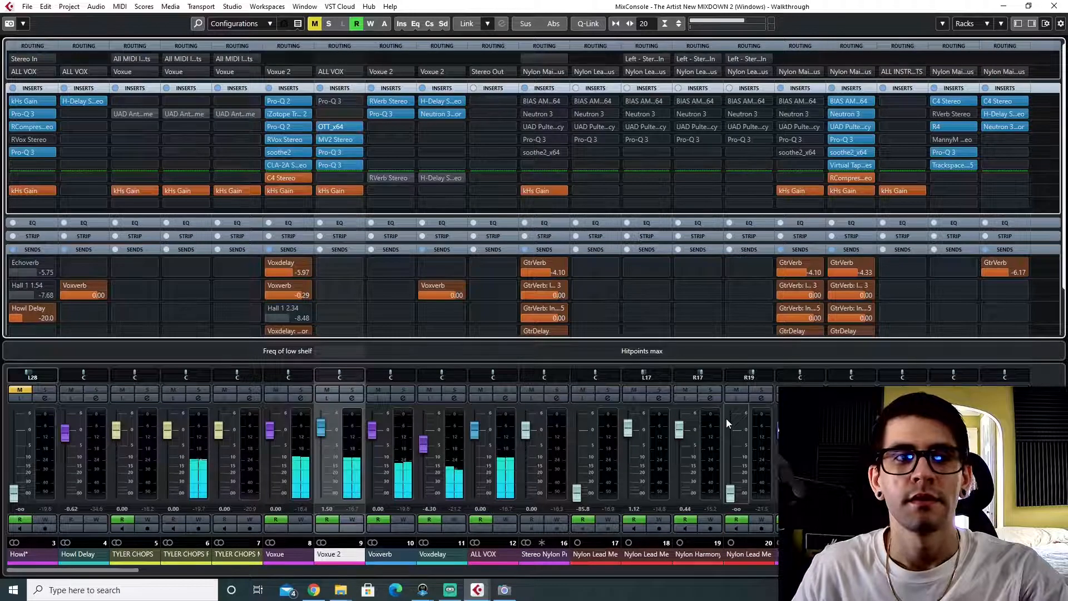
{"action": "key", "text": "space"}
- Look over the vocal tracks in the project arrangement, from the Outro back to the Ginsberg Build section
{"action": "key", "text": "F3"}
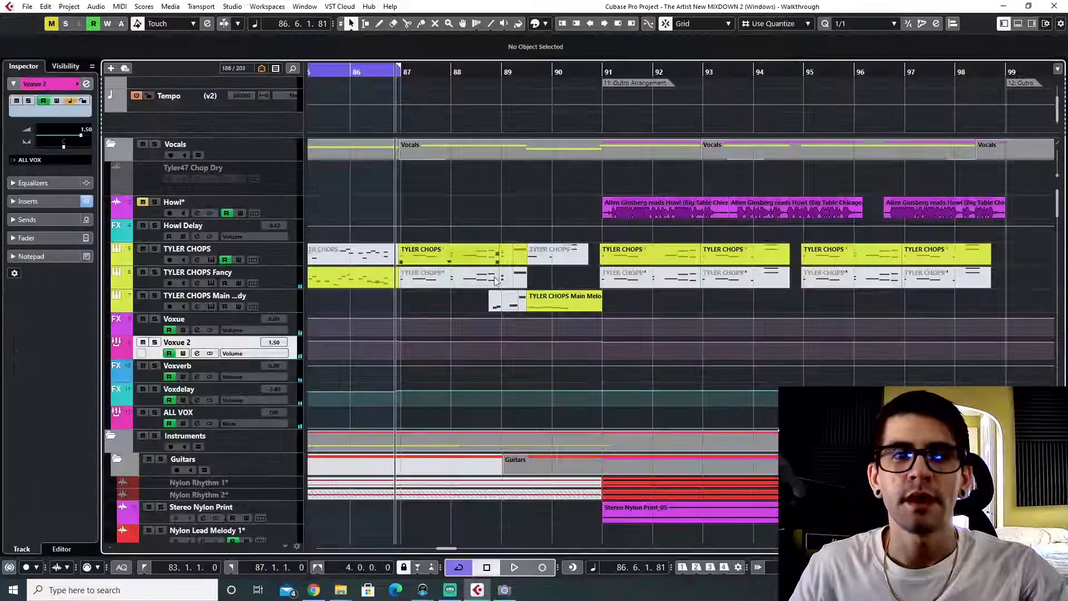
{"action": "scroll", "coordinate": [638, 315], "scroll_direction": "right", "scroll_amount": 10}
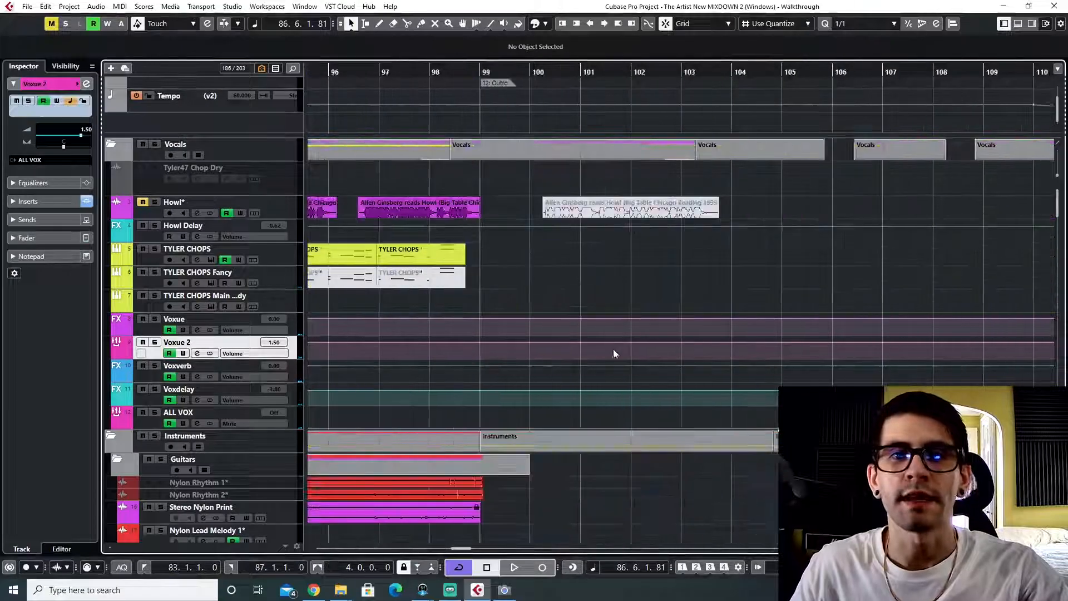
{"action": "scroll", "coordinate": [566, 358], "scroll_direction": "left", "scroll_amount": 15}
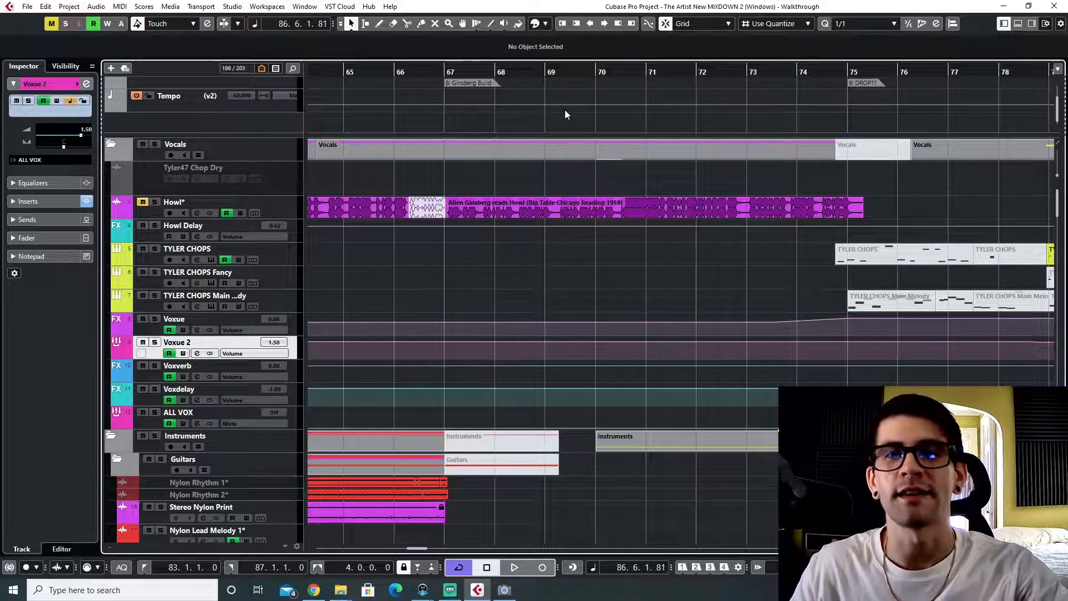
- Return to the MixConsole and show the percussion, crash and Taiko channels
{"action": "key", "text": "F3"}
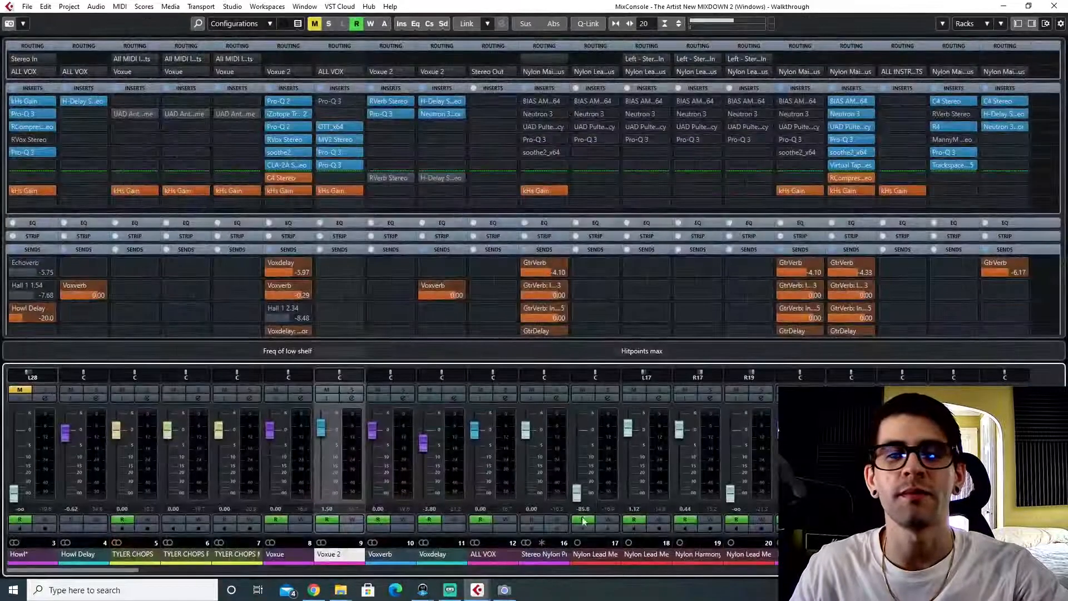
{"action": "left_click_drag", "start_coordinate": [110, 573], "coordinate": [755, 568]}
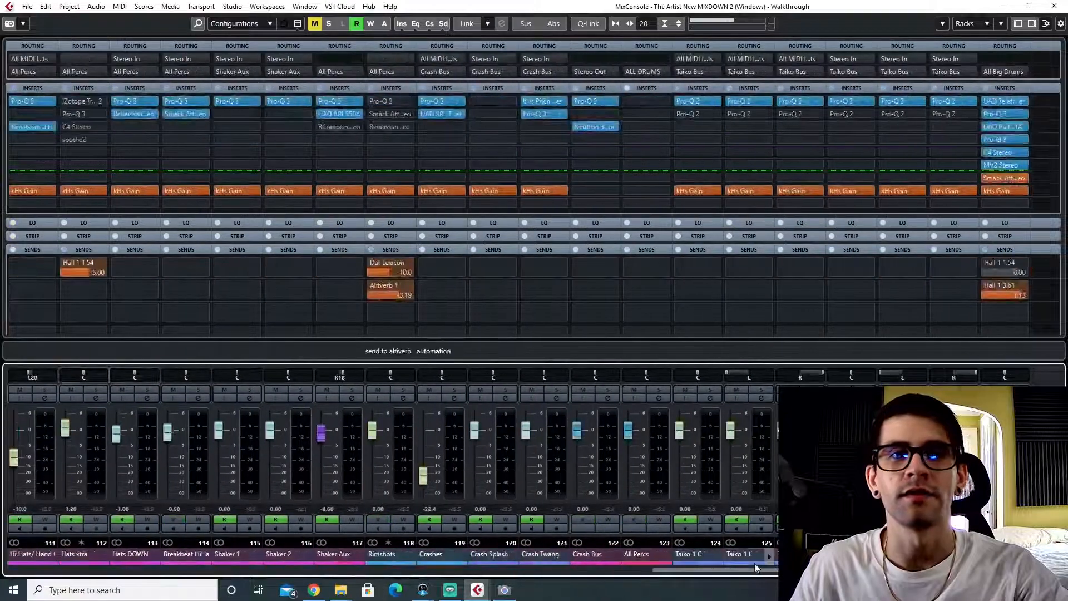